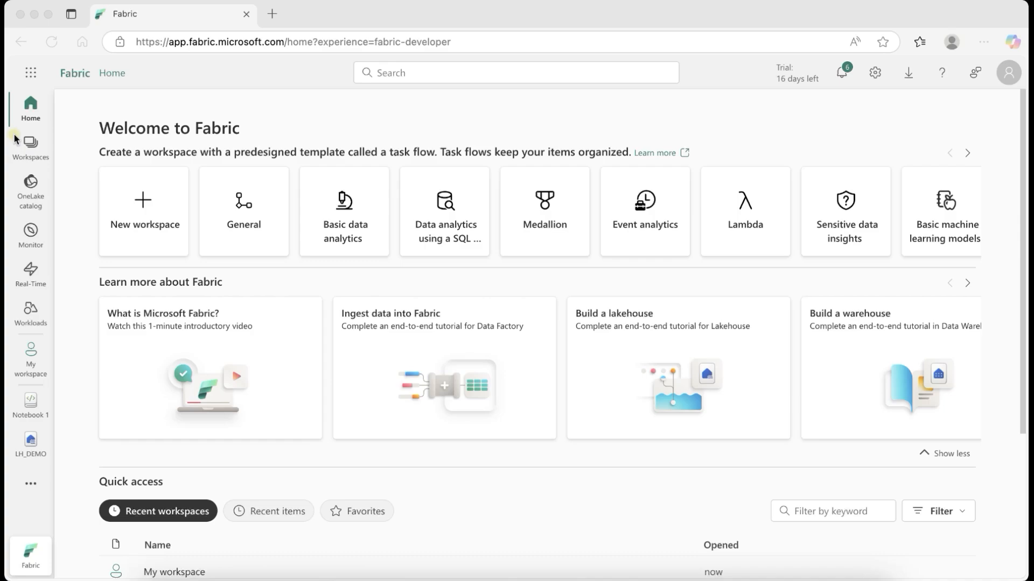
Create a workspace named Fabric_Dev with the Trial license mode and shrink its task flow area
{"action": "left_click", "coordinate": [28, 150]}
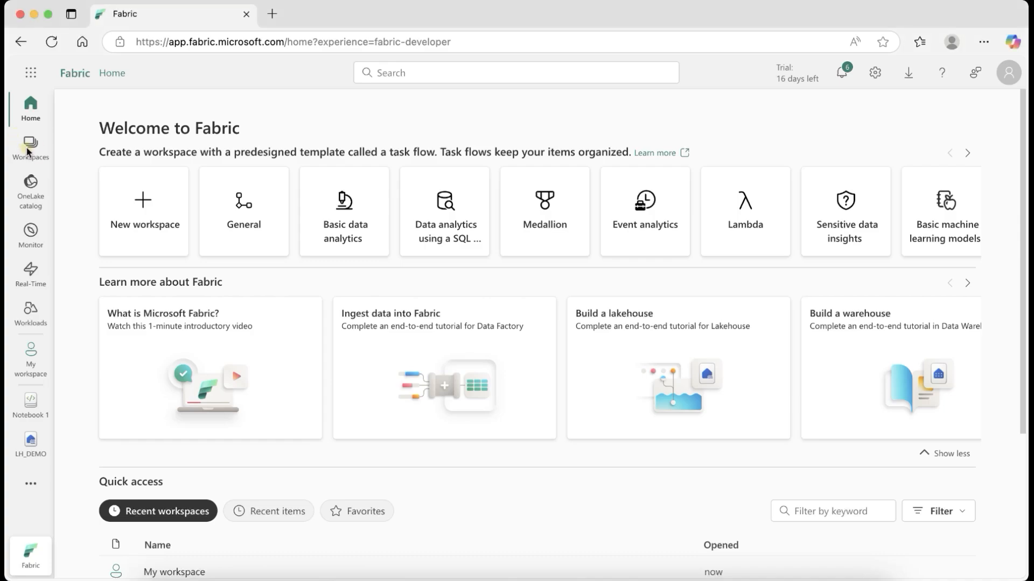
{"action": "left_click", "coordinate": [30, 152]}
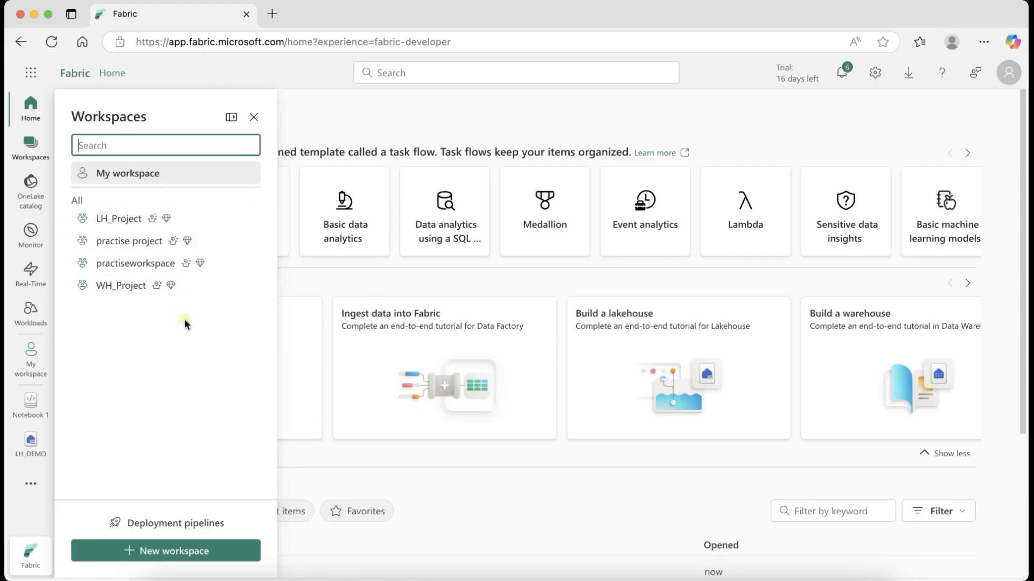
{"action": "left_click", "coordinate": [177, 555]}
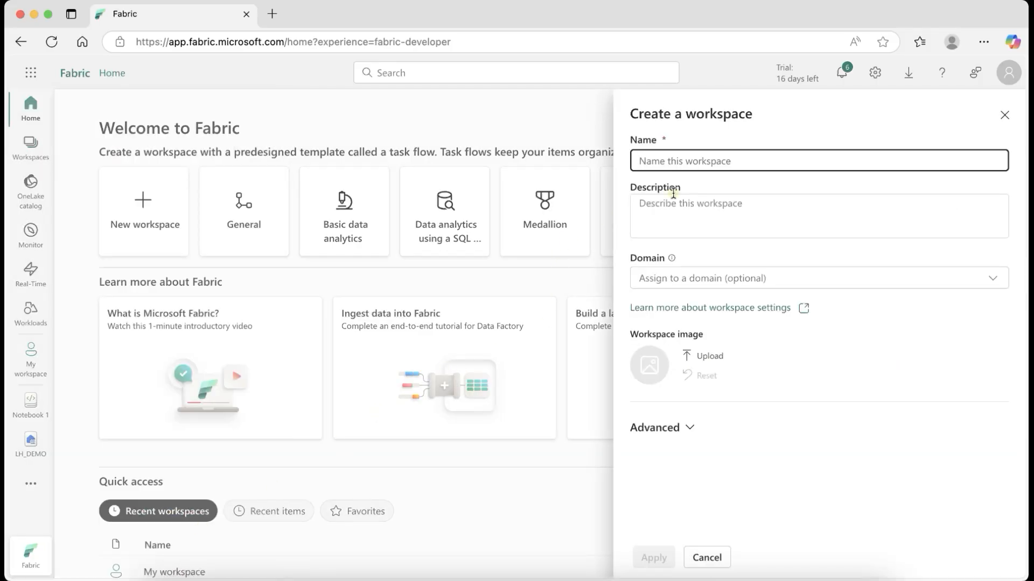
{"action": "type", "text": "Fabric_Dev"}
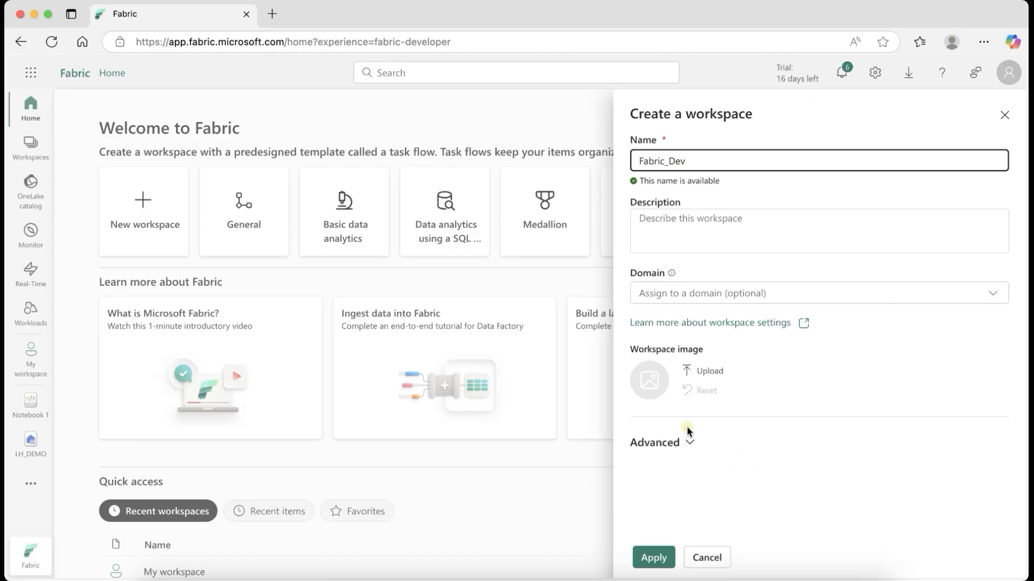
{"action": "left_click", "coordinate": [663, 445]}
{"action": "scroll", "coordinate": [686, 438], "scroll_direction": "down", "scroll_amount": 2}
{"action": "scroll", "coordinate": [686, 437], "scroll_direction": "down", "scroll_amount": 5}
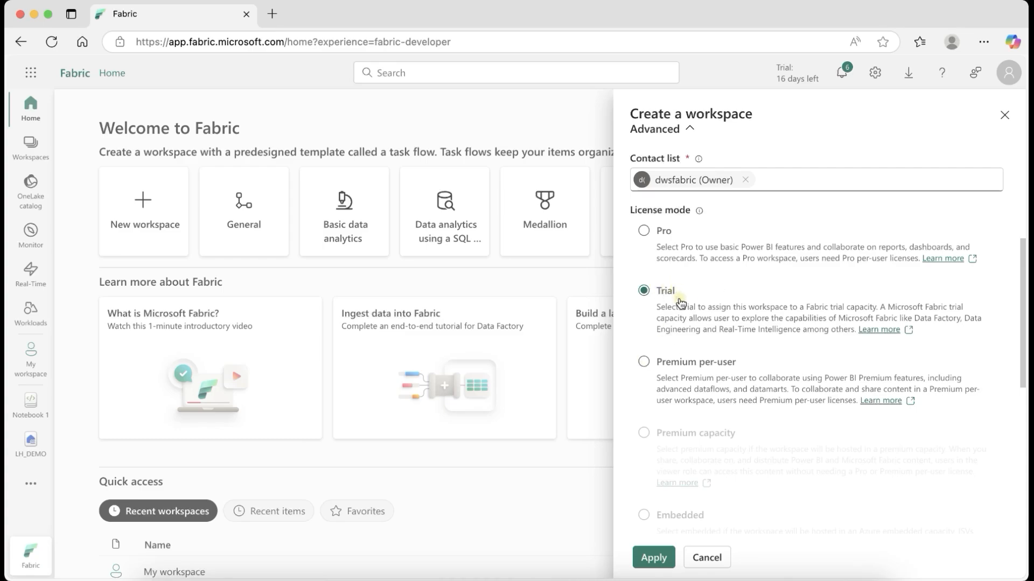
{"action": "left_click", "coordinate": [654, 562]}
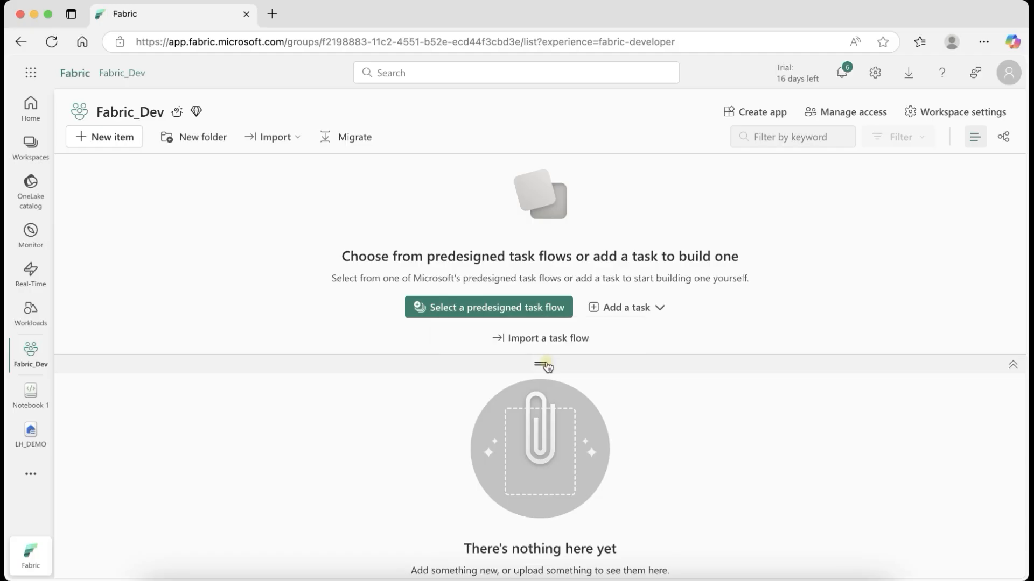
{"action": "left_click_drag", "start_coordinate": [541, 364], "coordinate": [512, 169]}
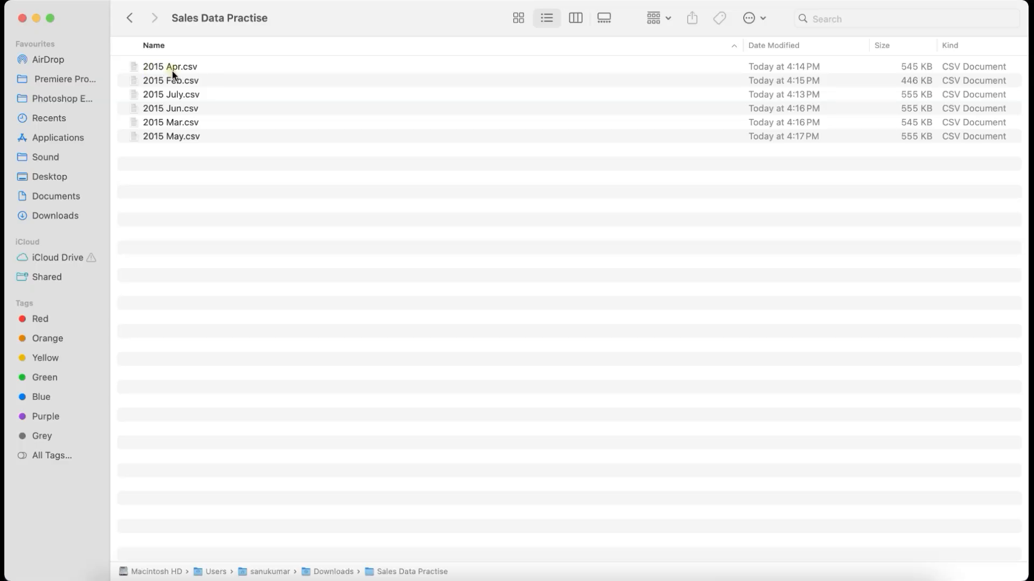
Switch to the 2015 Apr spreadsheet and examine the first record from the Row ID and Order ID columns
{"action": "left_click", "coordinate": [868, 578]}
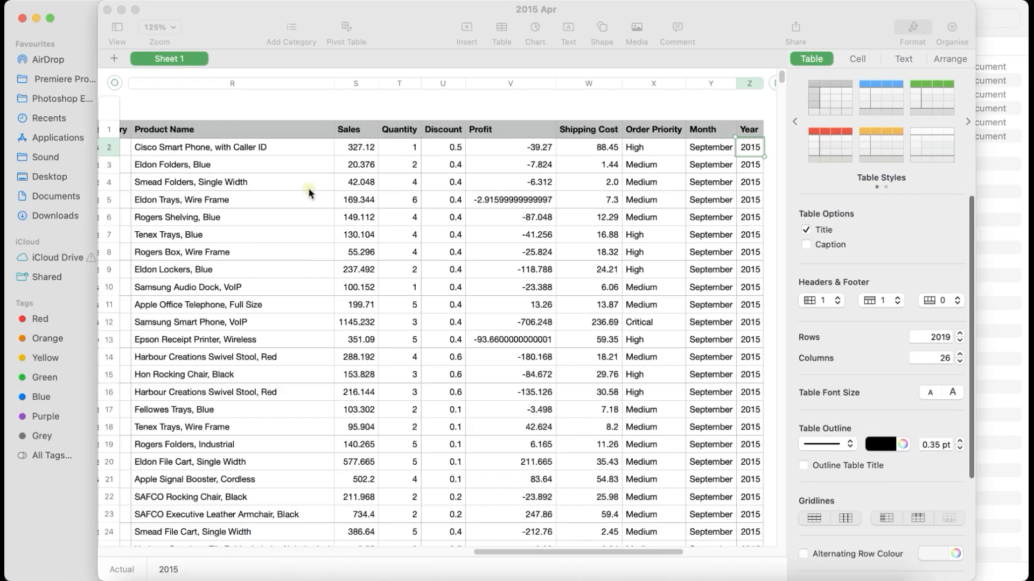
{"action": "left_click", "coordinate": [204, 150]}
{"action": "key", "text": "Left"}
{"action": "key", "text": "Left"}
{"action": "key", "text": "Left"}
{"action": "key", "text": "Left"}
{"action": "key", "text": "Left"}
{"action": "key", "text": "Left"}
{"action": "key", "text": "Left"}
{"action": "key", "text": "Left"}
{"action": "key", "text": "Left"}
{"action": "key", "text": "Left"}
{"action": "key", "text": "Left"}
{"action": "key", "text": "Left"}
{"action": "key", "text": "Left"}
{"action": "key", "text": "Left"}
{"action": "key", "text": "Left"}
{"action": "key", "text": "Left"}
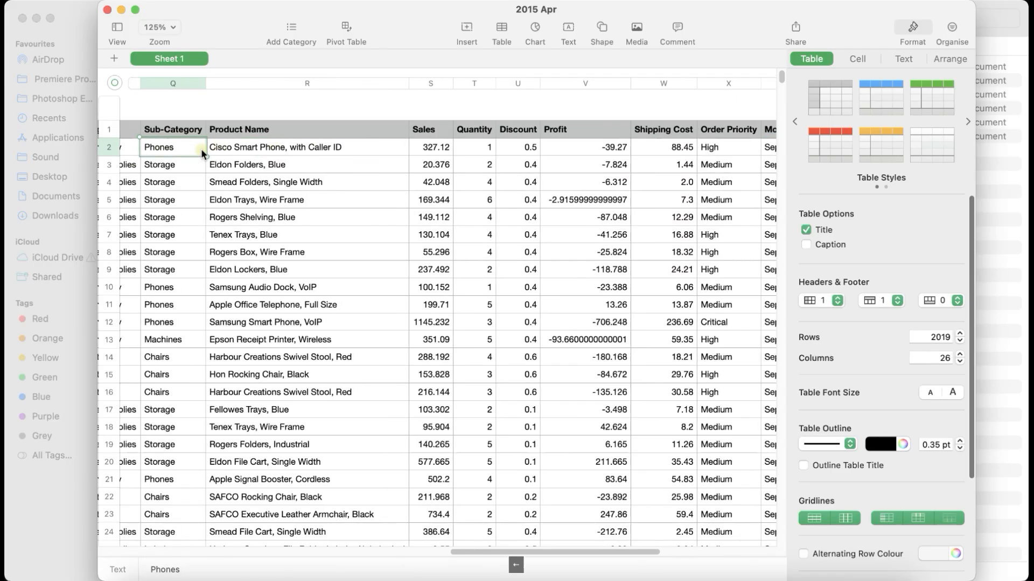
{"action": "key", "text": "Left"}
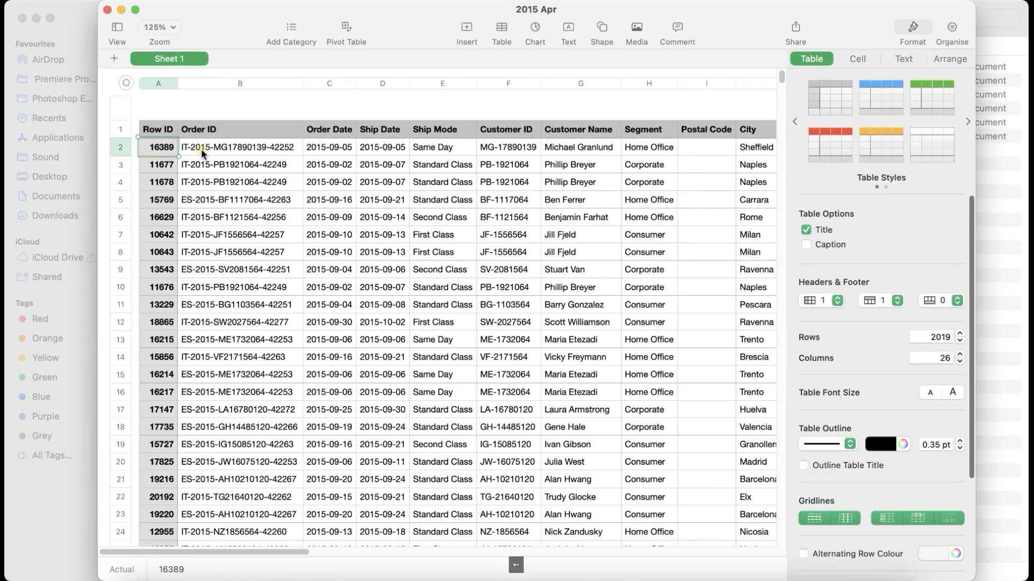
{"action": "key", "text": "Right"}
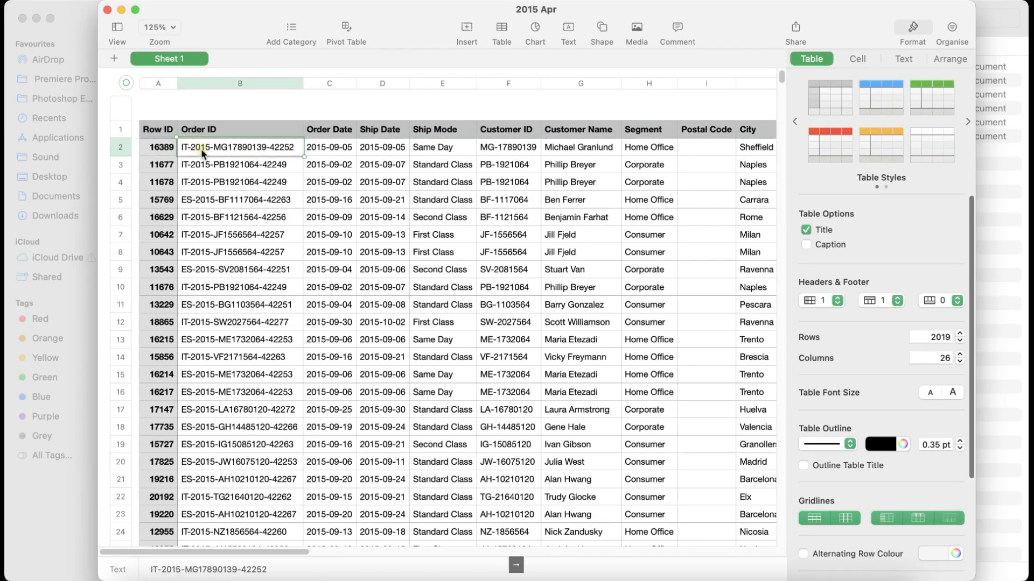
{"action": "key", "text": "Left"}
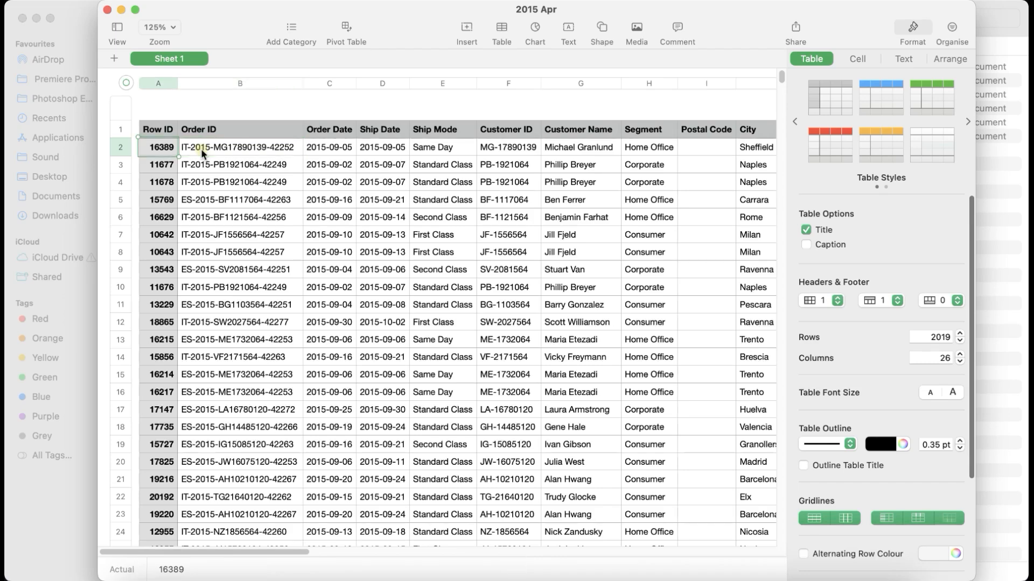
{"action": "key", "text": "Right"}
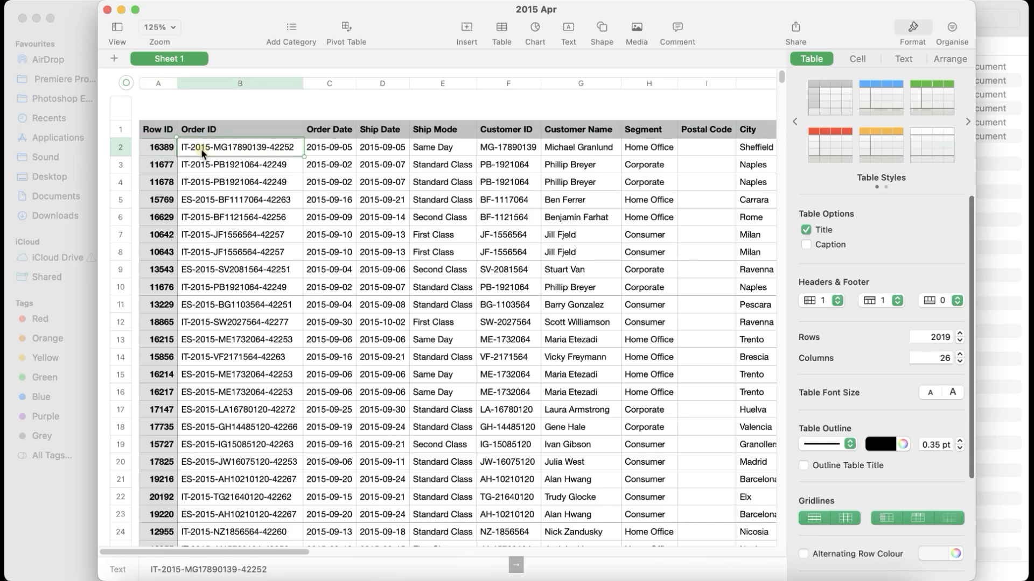
Examine the first record's date, shipping and customer fields, selecting the cells from Customer ID through State
{"action": "key", "text": "Right"}
{"action": "key", "text": "Right"}
{"action": "key", "text": "Right"}
{"action": "key", "text": "Right"}
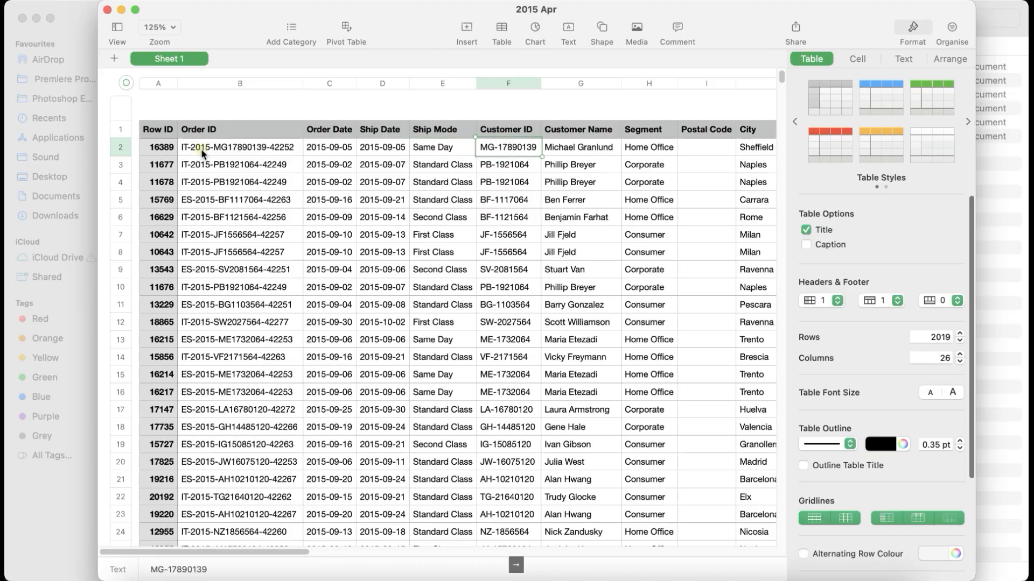
{"action": "key", "text": "shift+Right"}
{"action": "key", "text": "shift+Right"}
{"action": "key", "text": "shift+Right"}
{"action": "key", "text": "shift+Right"}
{"action": "key", "text": "shift+Right"}
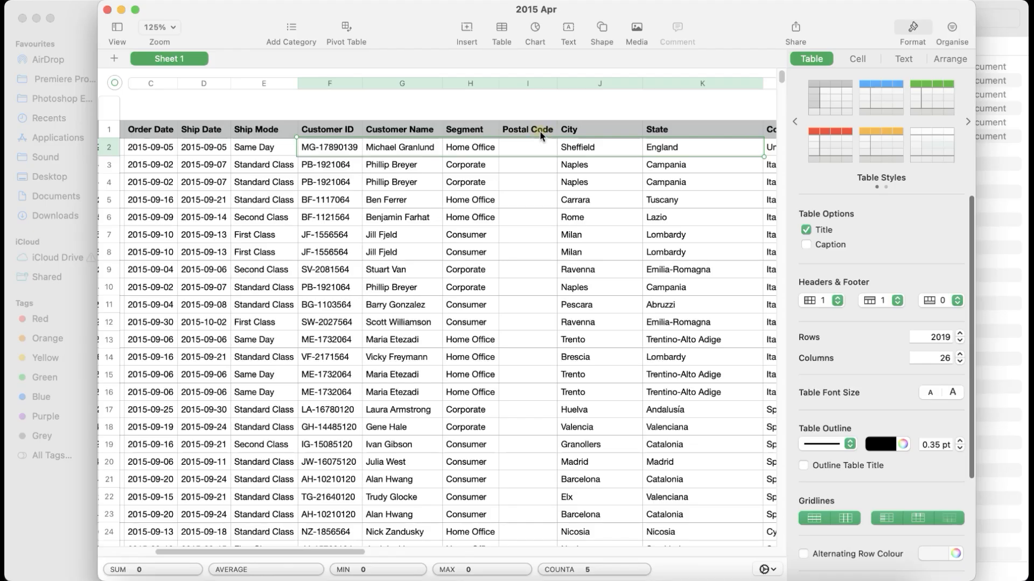
Examine the first record's location and market fields, from State through Sub-Category and back to Country
{"action": "left_click", "coordinate": [683, 145]}
{"action": "key", "text": "Right"}
{"action": "key", "text": "Right"}
{"action": "key", "text": "Right"}
{"action": "key", "text": "Right"}
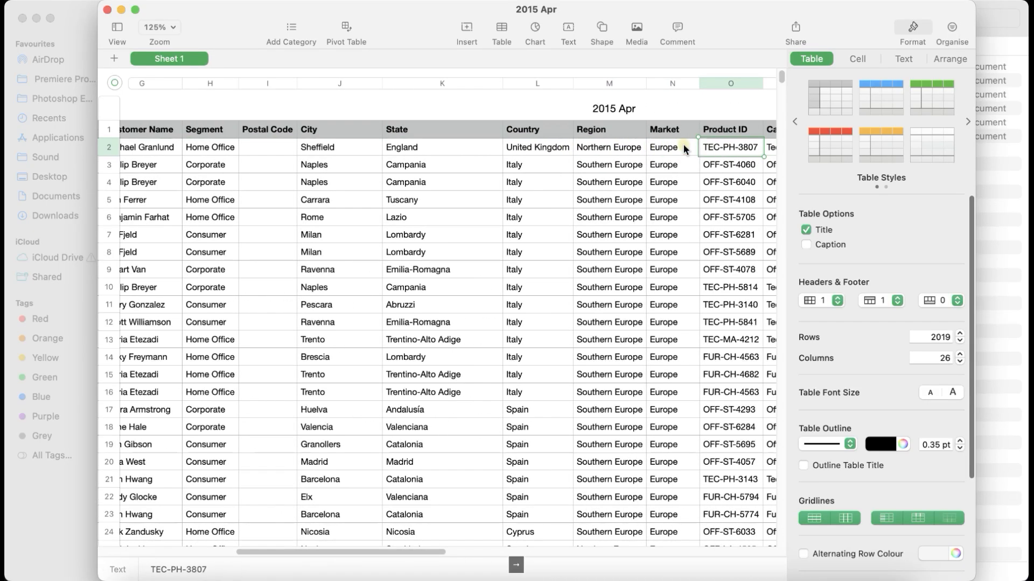
{"action": "key", "text": "Right"}
{"action": "key", "text": "Right"}
{"action": "key", "text": "Left"}
{"action": "key", "text": "Left"}
{"action": "key", "text": "Left"}
{"action": "key", "text": "Left"}
{"action": "key", "text": "Left"}
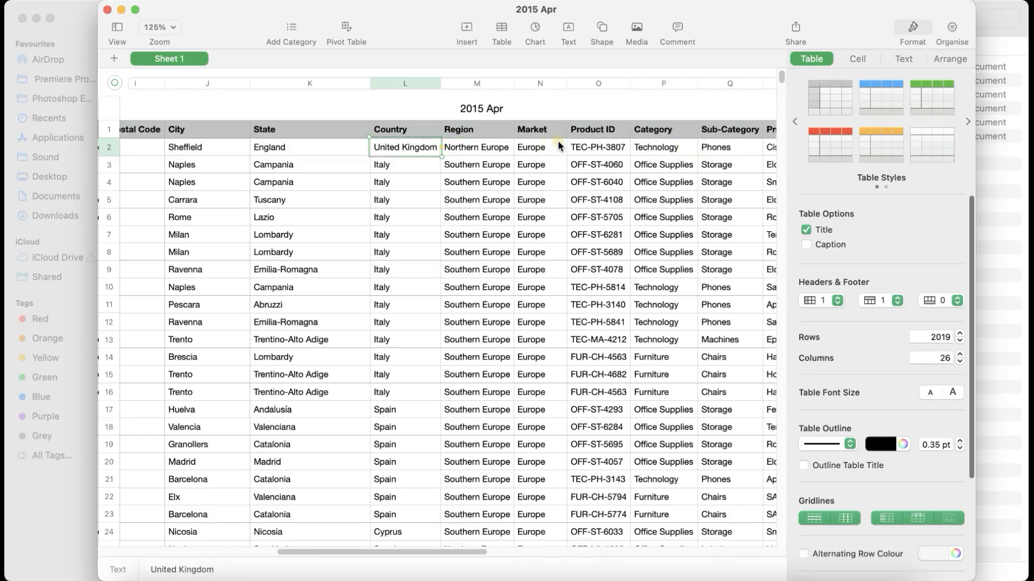
Select the first record's cells from Product ID through Quantity to review the product fields
{"action": "left_click", "coordinate": [604, 143]}
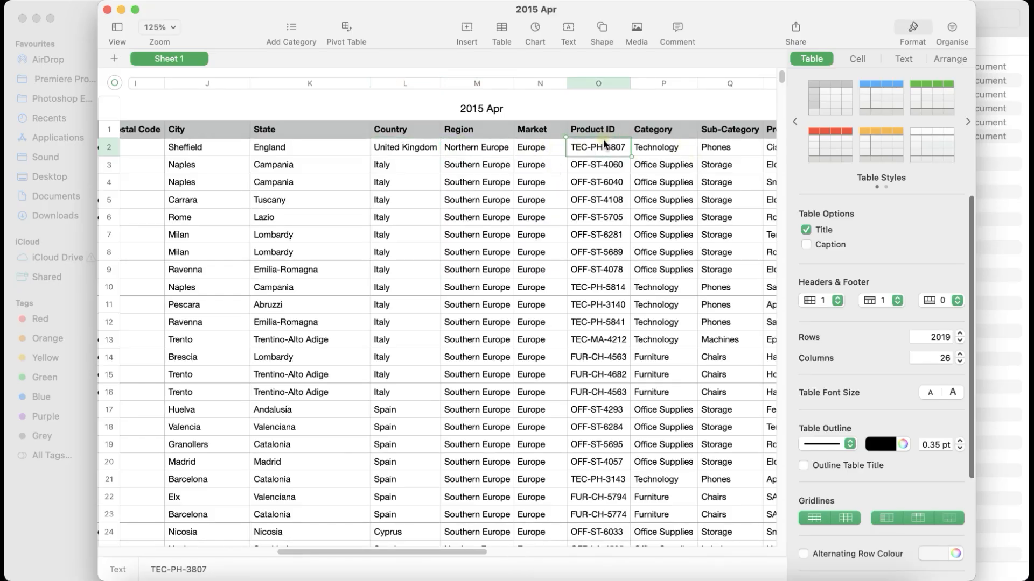
{"action": "key", "text": "shift+Right"}
{"action": "key", "text": "shift+Right"}
{"action": "key", "text": "shift+Right"}
{"action": "key", "text": "shift+Right"}
{"action": "key", "text": "shift+Right"}
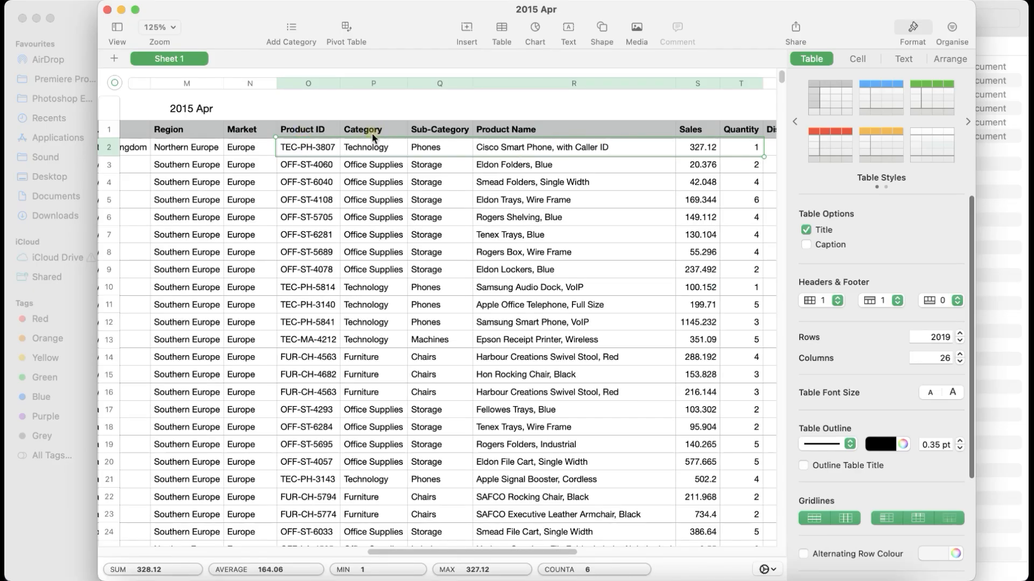
Examine the first record's remaining sales fields, from Product Name through Profit and Order Priority to Year
{"action": "left_click", "coordinate": [532, 152]}
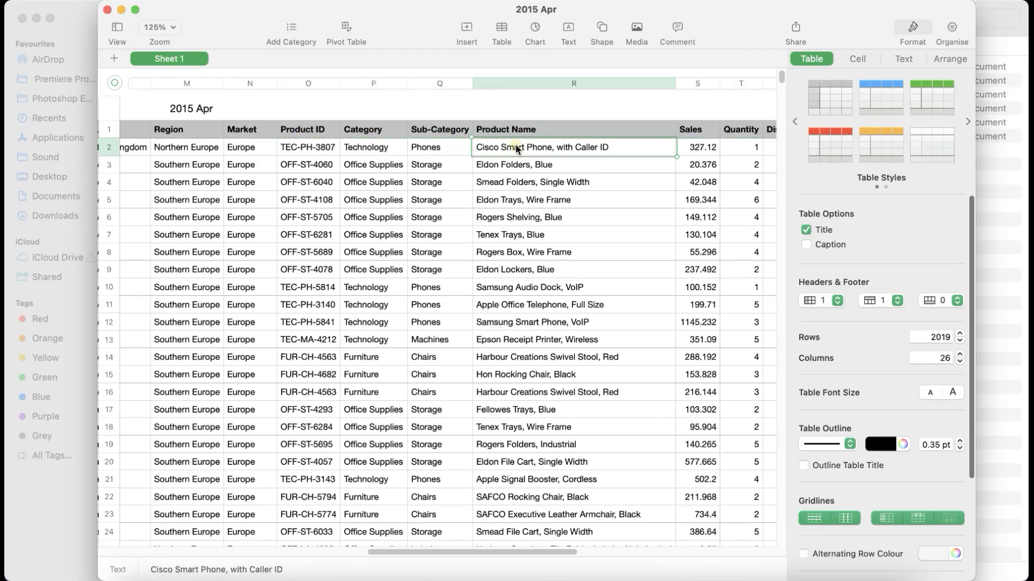
{"action": "key", "text": "Right"}
{"action": "key", "text": "Right"}
{"action": "key", "text": "Right"}
{"action": "key", "text": "Right"}
{"action": "key", "text": "Right"}
{"action": "key", "text": "Right"}
{"action": "key", "text": "Right"}
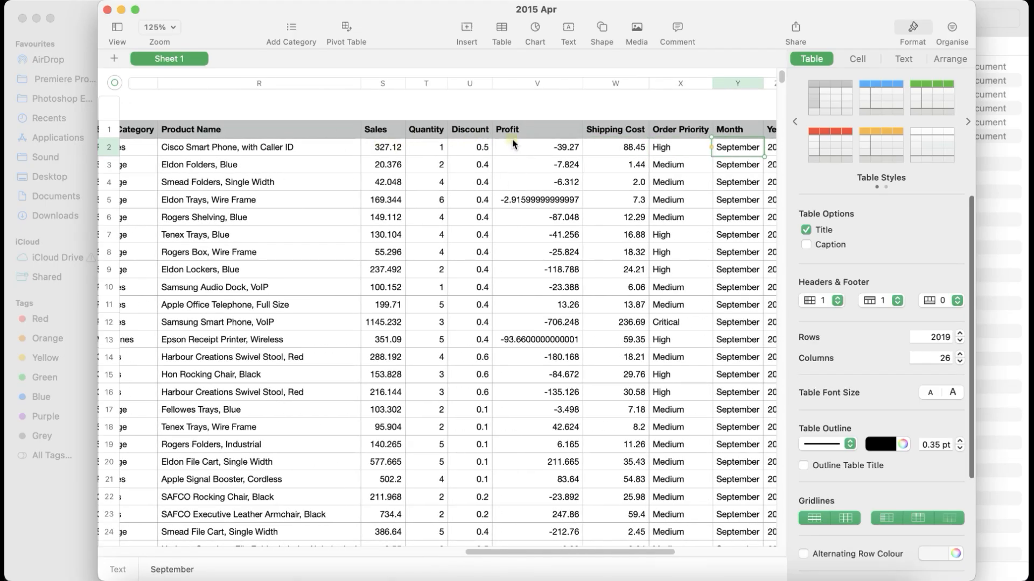
{"action": "left_click", "coordinate": [680, 148]}
{"action": "key", "text": "Right"}
{"action": "key", "text": "Right"}
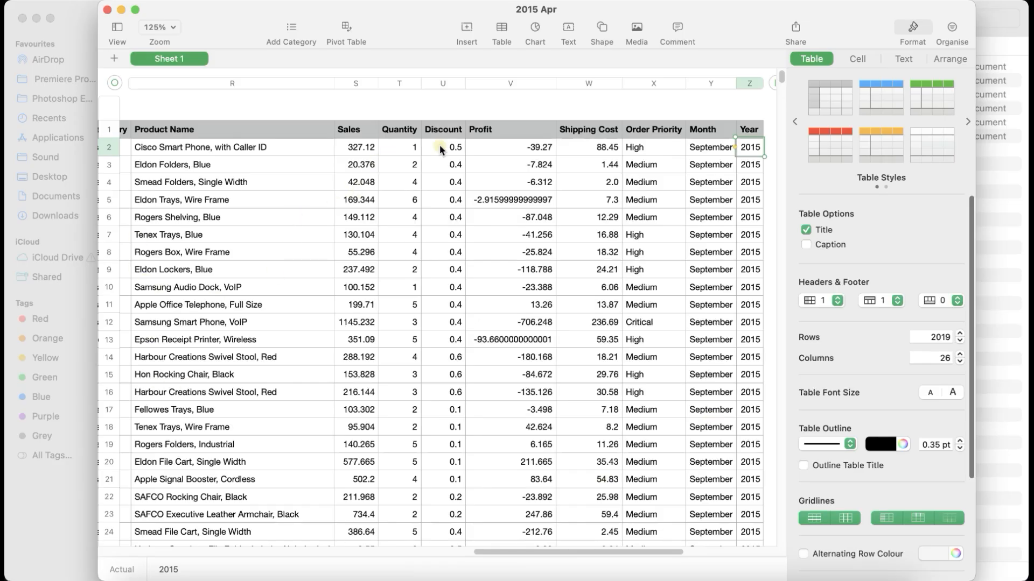
Review the columns from Year back to Shipping Cost and switch to Finder's Sales Data Practise folder
{"action": "left_click", "coordinate": [192, 173]}
{"action": "key", "text": "Left"}
{"action": "key", "text": "Left"}
{"action": "key", "text": "Left"}
{"action": "key", "text": "Left"}
{"action": "key", "text": "Left"}
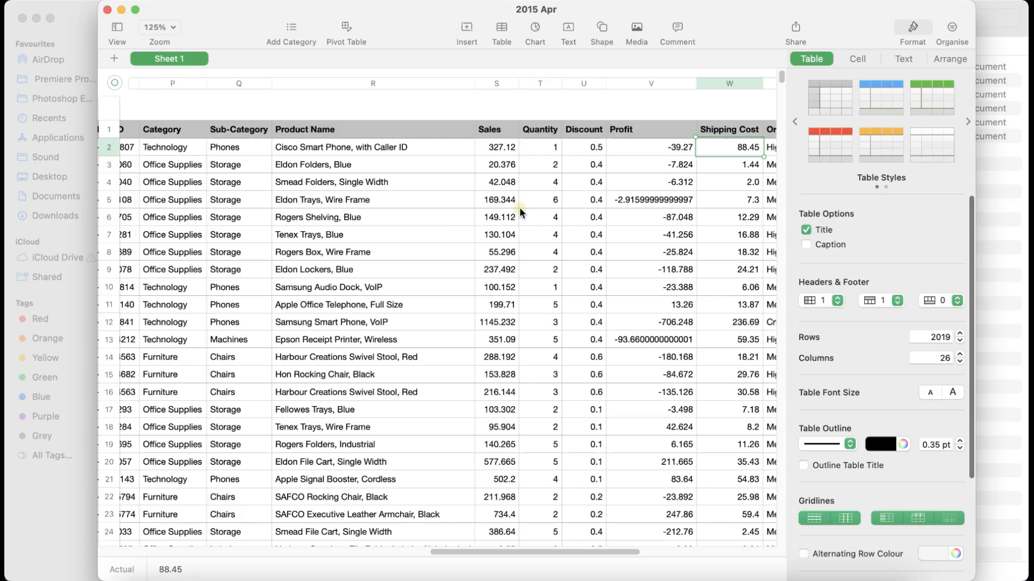
{"action": "left_click", "coordinate": [139, 577]}
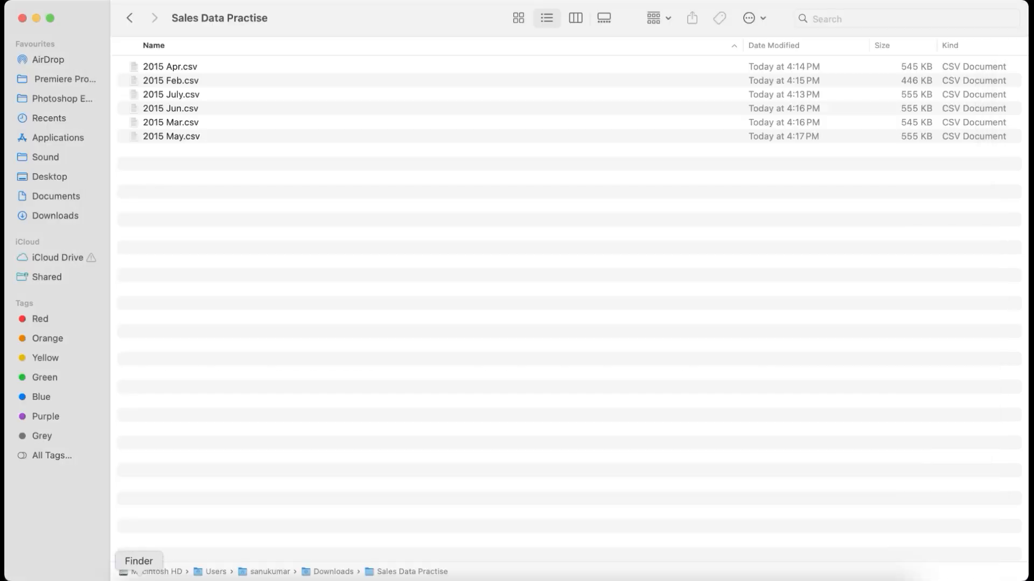
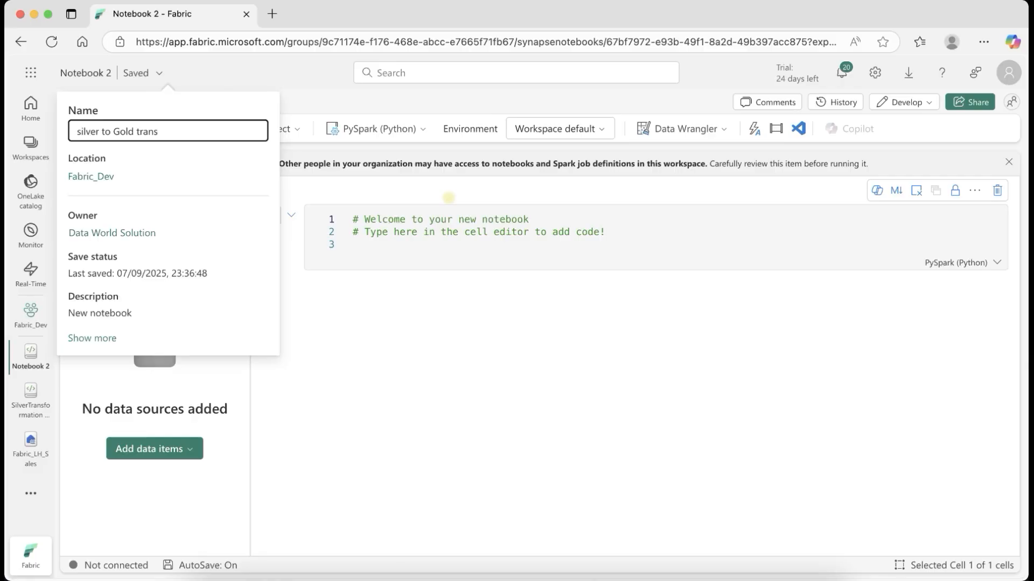
Rename the notebook as "Silver to Gold trans" with a capital S
{"action": "key", "text": "Return"}
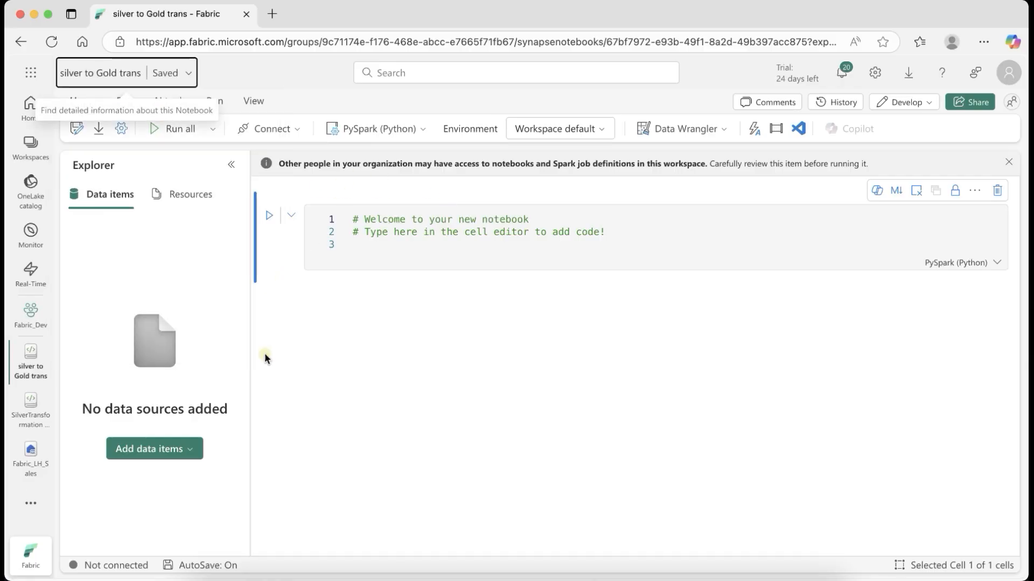
{"action": "left_click", "coordinate": [63, 72]}
{"action": "left_click", "coordinate": [63, 72]}
{"action": "left_click", "coordinate": [71, 73]}
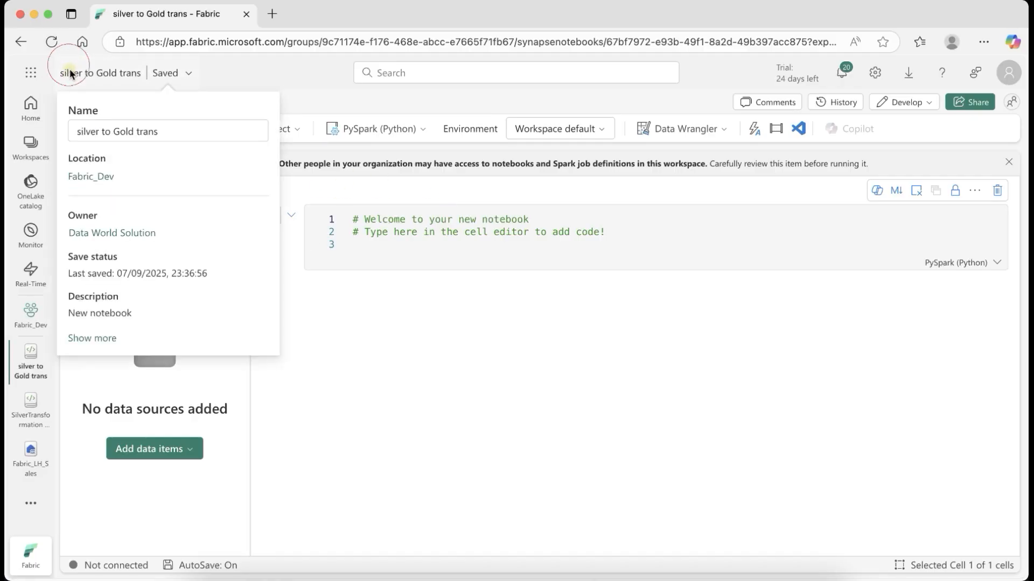
{"action": "left_click", "coordinate": [82, 133]}
{"action": "key", "text": "Left"}
{"action": "key", "text": "BackSpace"}
{"action": "type", "text": "S"}
{"action": "key", "text": "Return"}
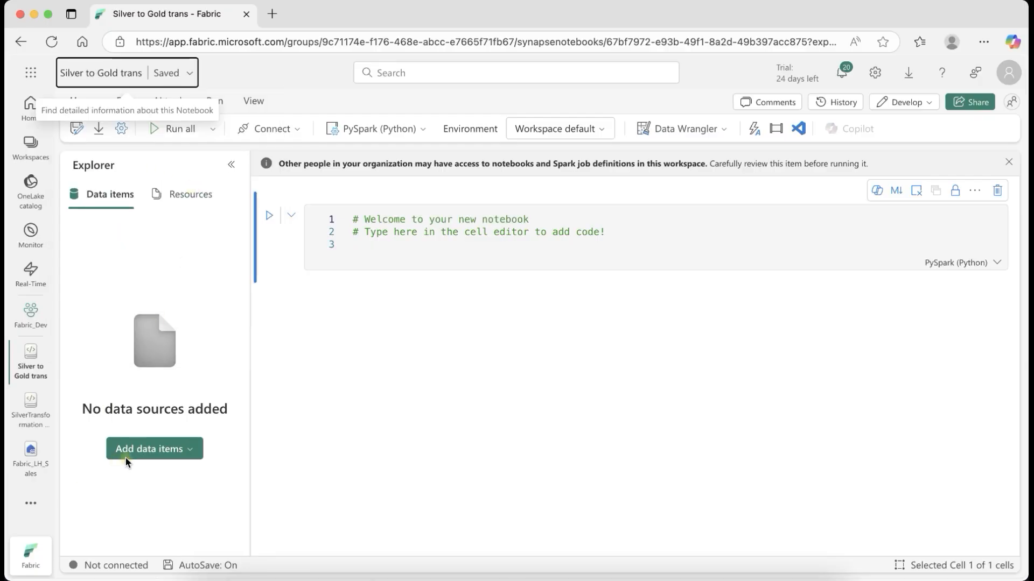
Add the Fabric_LH_Sales lakehouse to the notebook from the OneLake catalog and expand its Files, Tables and dbo schema
{"action": "left_click", "coordinate": [152, 450]}
{"action": "left_click", "coordinate": [145, 497]}
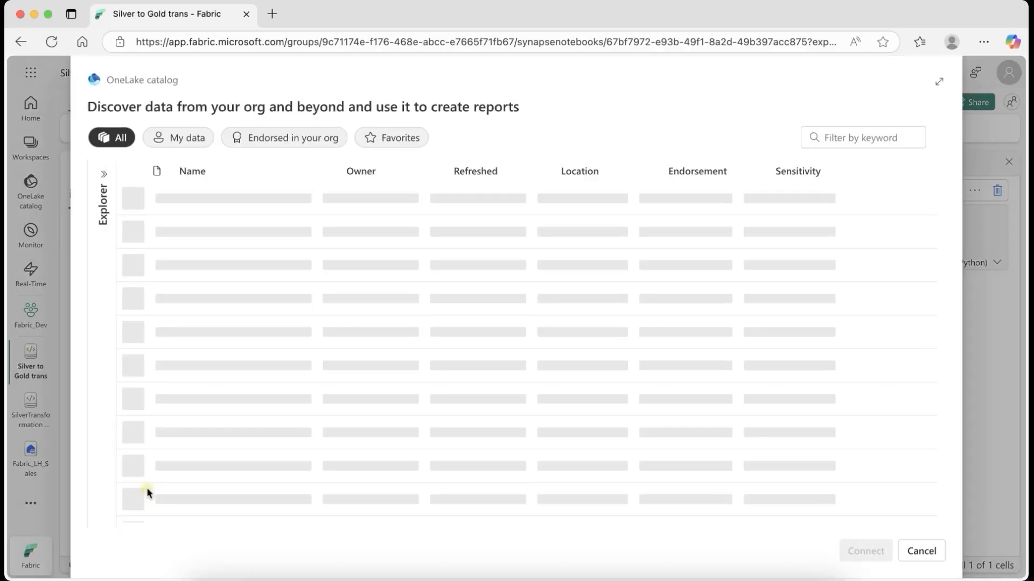
{"action": "left_click", "coordinate": [131, 198]}
{"action": "left_click", "coordinate": [865, 551]}
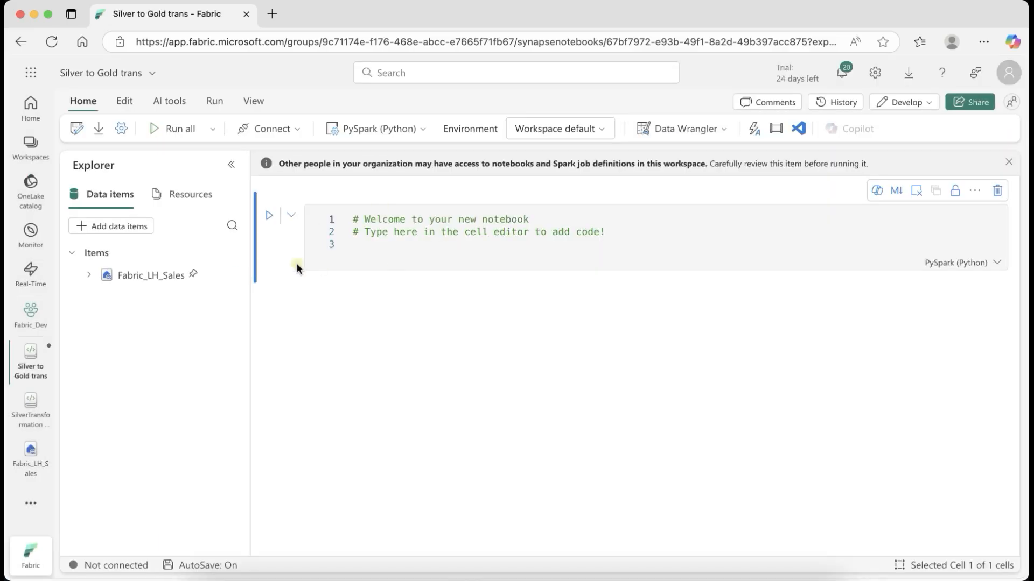
{"action": "left_click", "coordinate": [108, 323]}
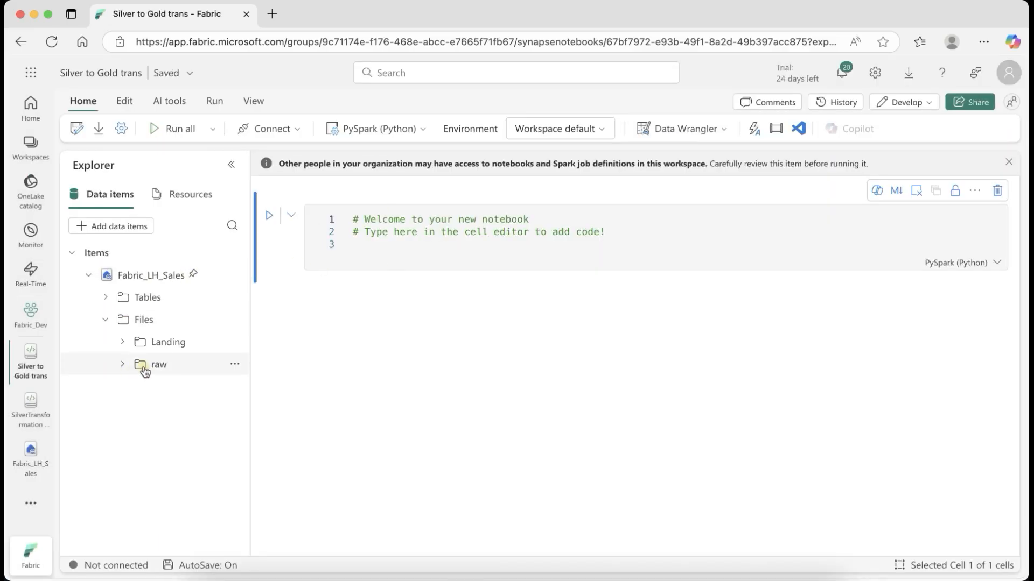
{"action": "left_click", "coordinate": [107, 299]}
{"action": "left_click", "coordinate": [123, 320]}
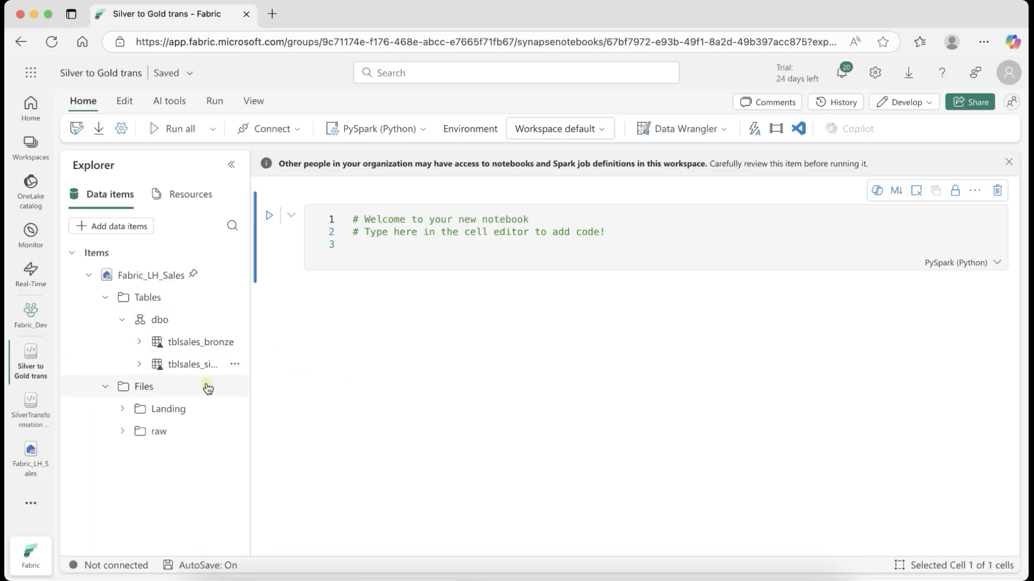
Replace the first cell's placeholder comments with today_date = '2025-08-25' and run the cell
{"action": "left_click", "coordinate": [373, 250]}
{"action": "key", "text": "super+a"}
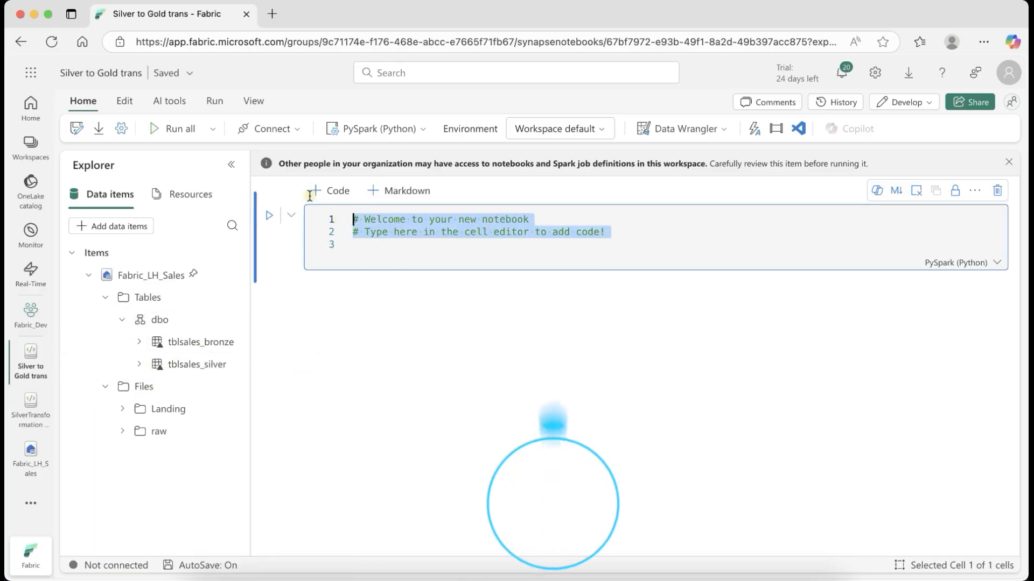
{"action": "key", "text": "BackSpace"}
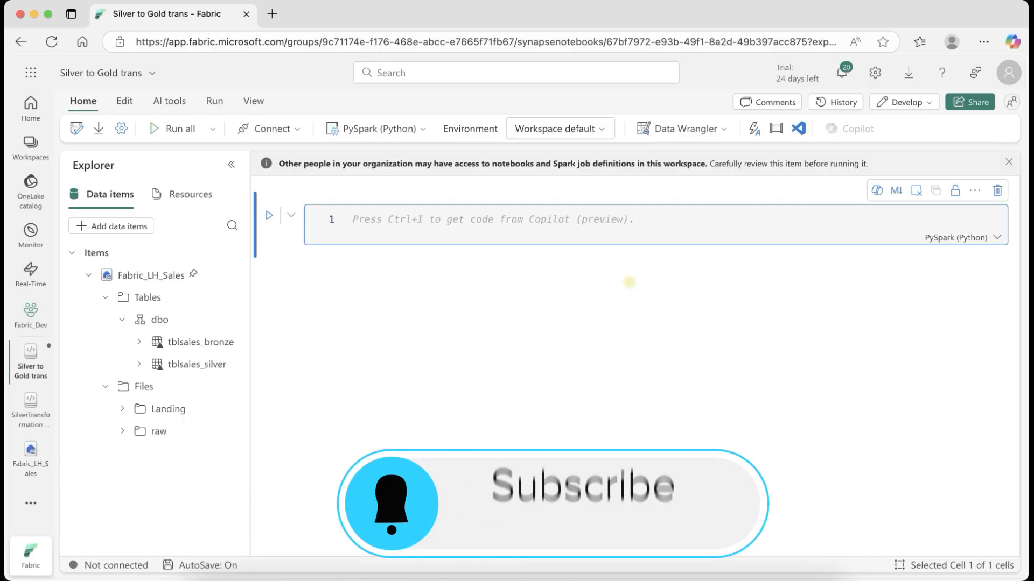
{"action": "type", "text": "t"}
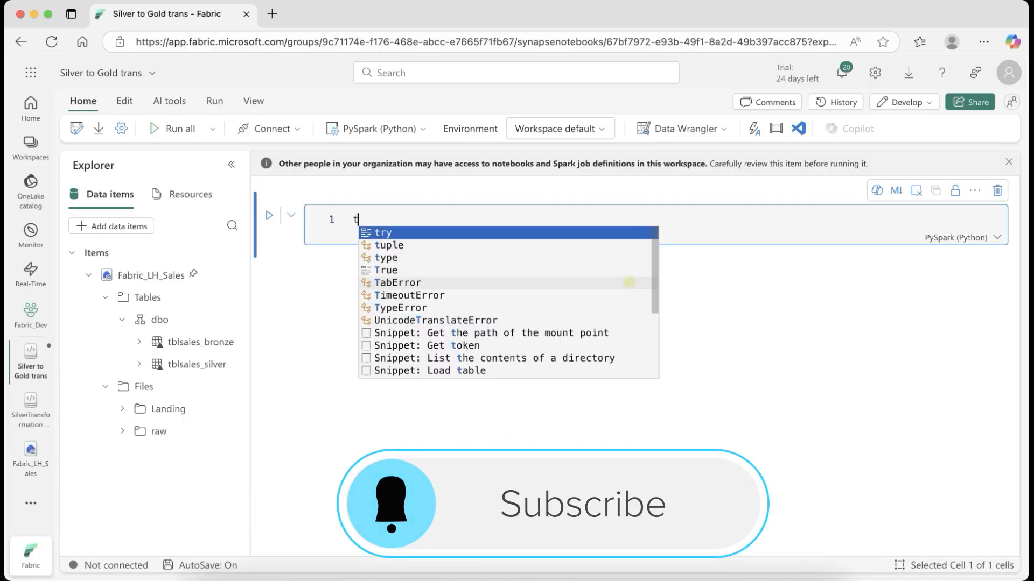
{"action": "type", "text": "oday_date = ''"}
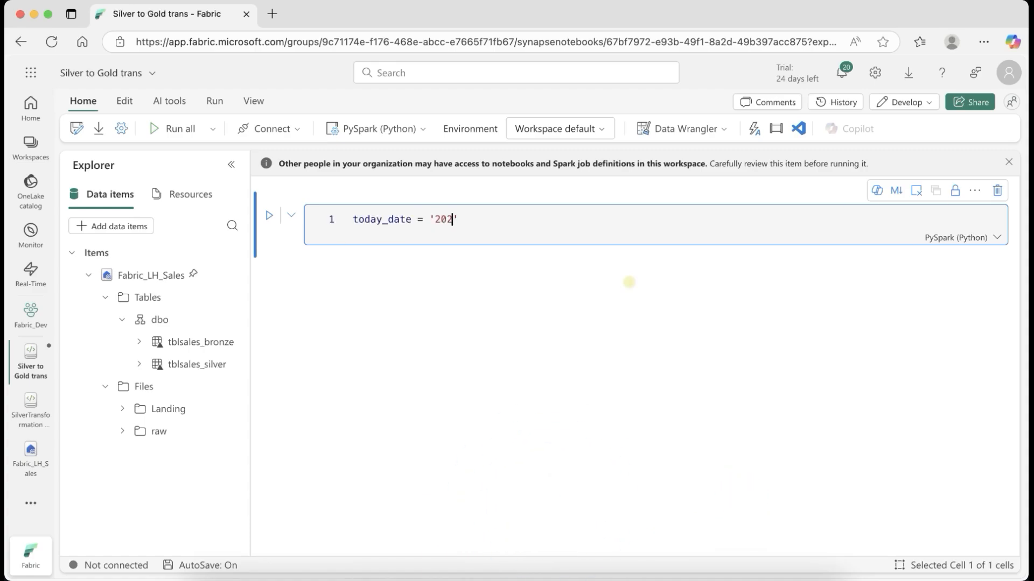
{"action": "type", "text": "2025-08-25"}
{"action": "key", "text": "ctrl+Return"}
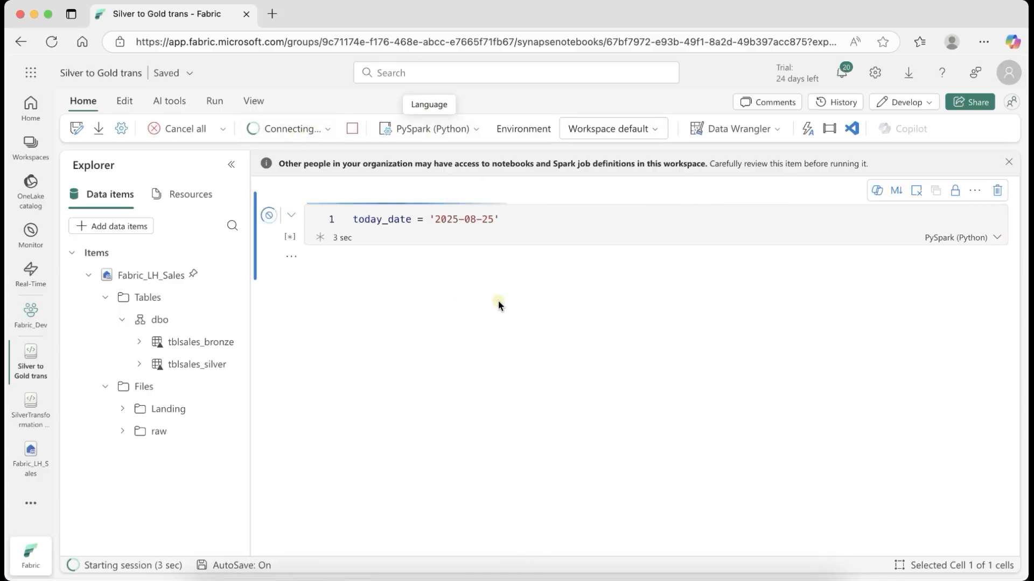
Add a second code cell that imports col from pyspark.sql.functions, followed by a blank line
{"action": "left_click", "coordinate": [333, 282]}
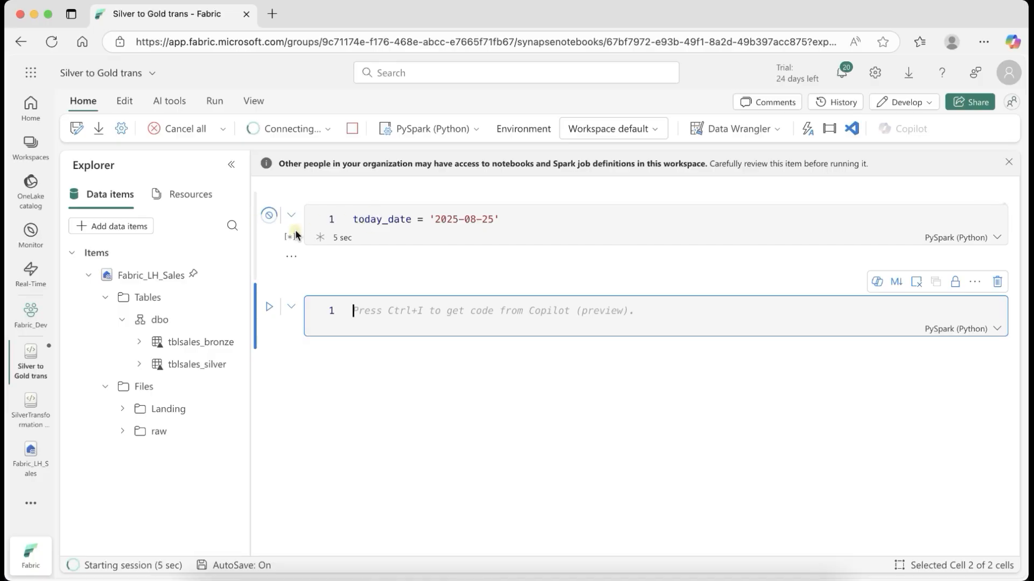
{"action": "left_click", "coordinate": [397, 316]}
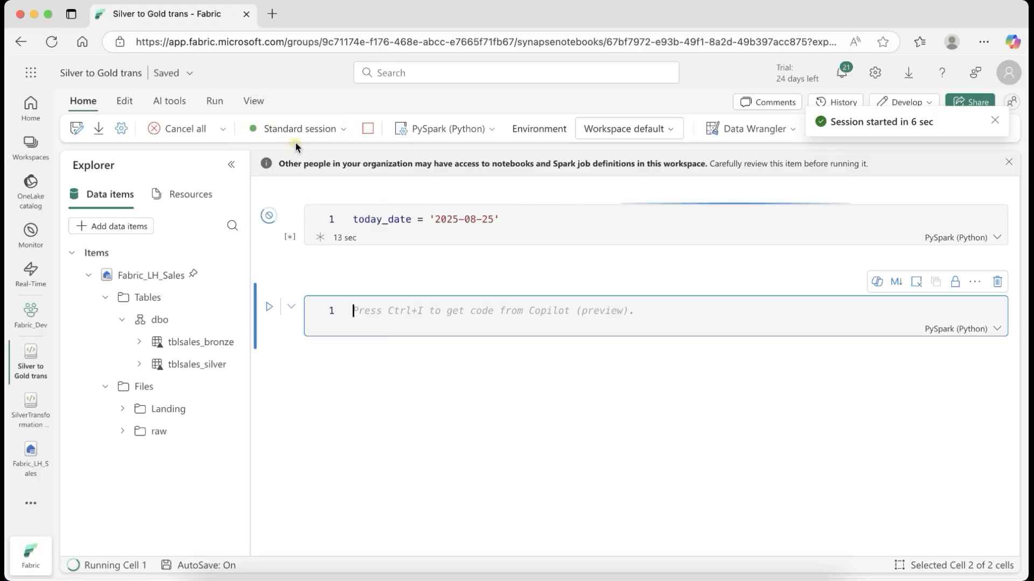
{"action": "mouse_move", "coordinate": [327, 275]}
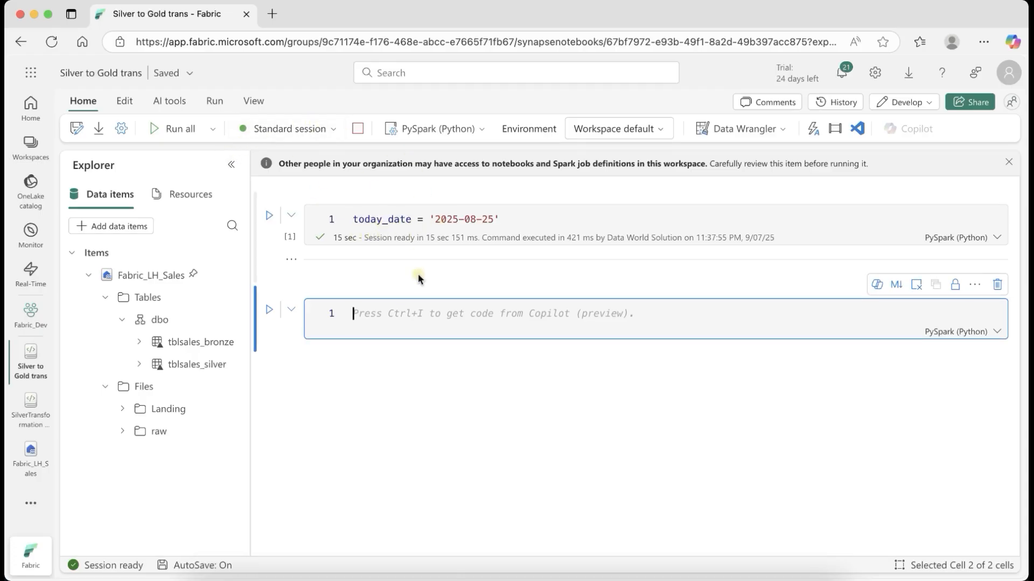
{"action": "type", "text": "from "}
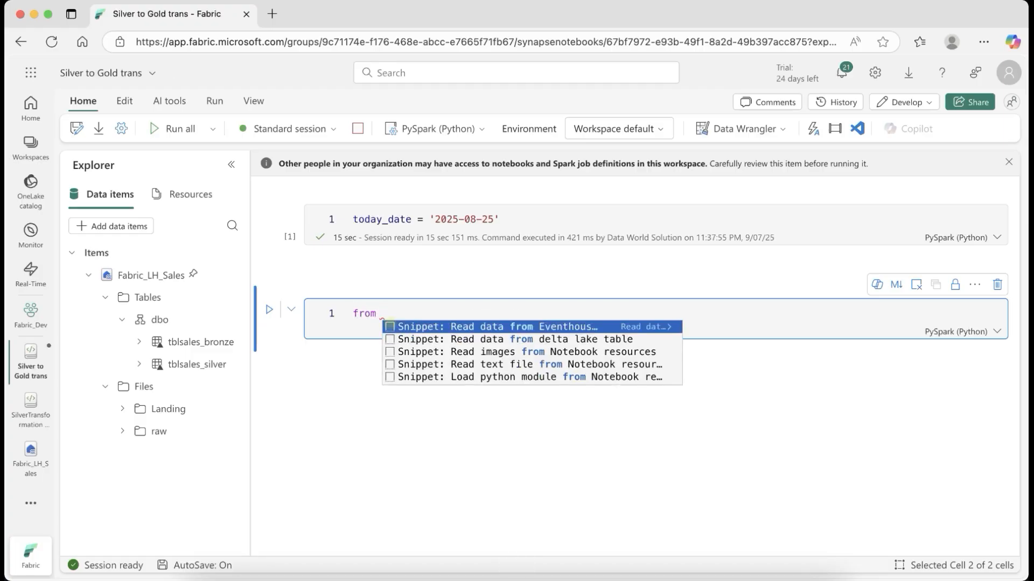
{"action": "type", "text": "pys"}
{"action": "key", "text": "Tab"}
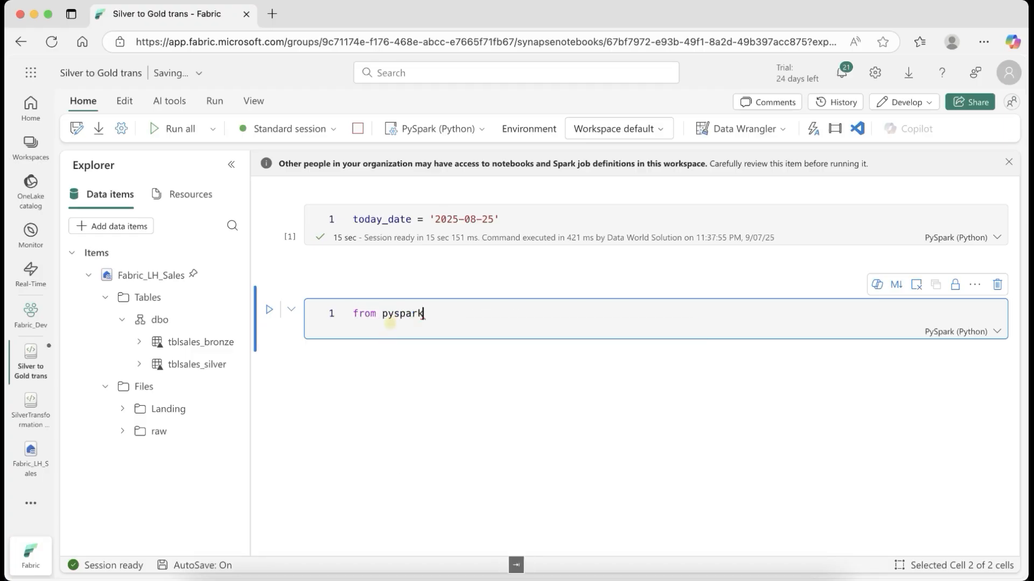
{"action": "type", "text": ".sql.fu"}
{"action": "key", "text": "Tab"}
{"action": "type", "text": "import col"}
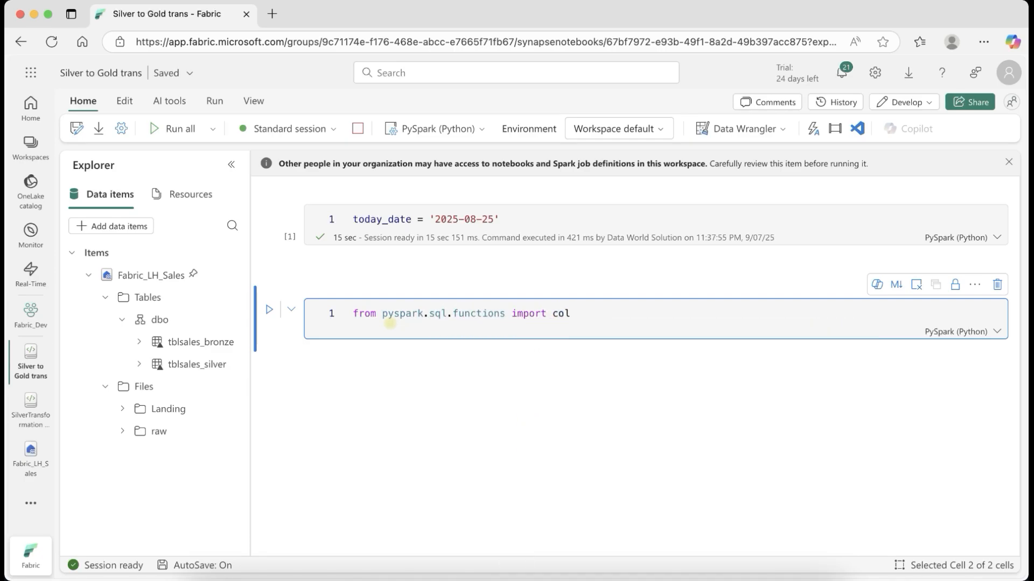
{"action": "key", "text": "Return"}
{"action": "key", "text": "Return"}
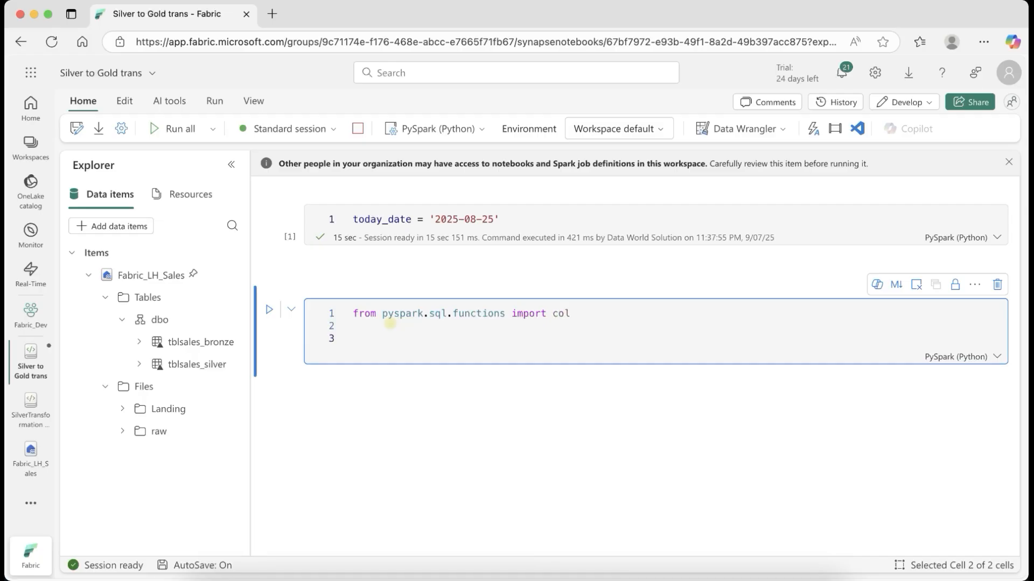
Begin a df assignment on line 3 that reads delta data with spark.read.format('delta').load()
{"action": "type", "text": "df "}
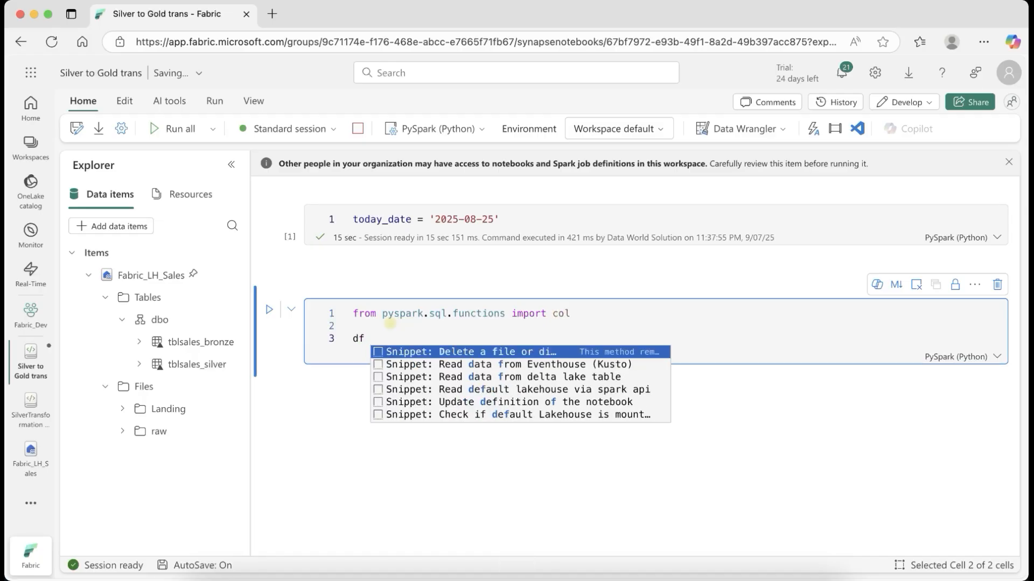
{"action": "type", "text": "= spa"}
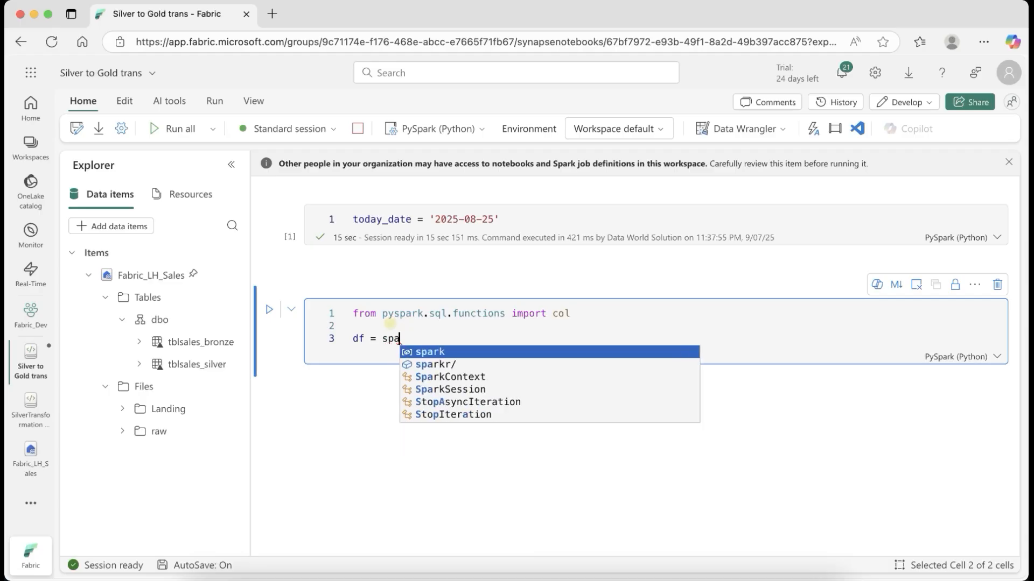
{"action": "type", "text": "rk.re"}
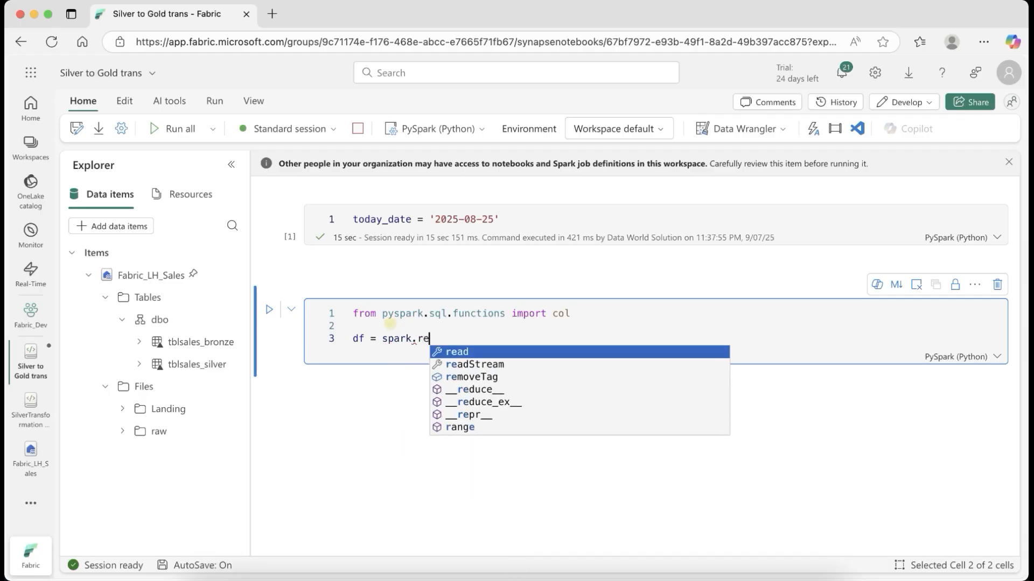
{"action": "type", "text": "ad.format"}
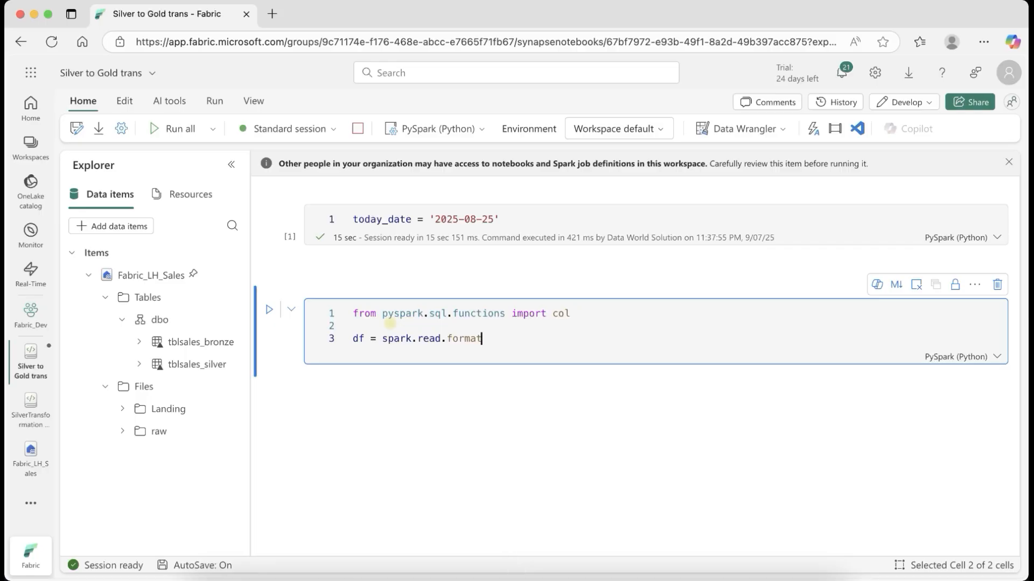
{"action": "type", "text": "("}
{"action": "type", "text": "'delta"}
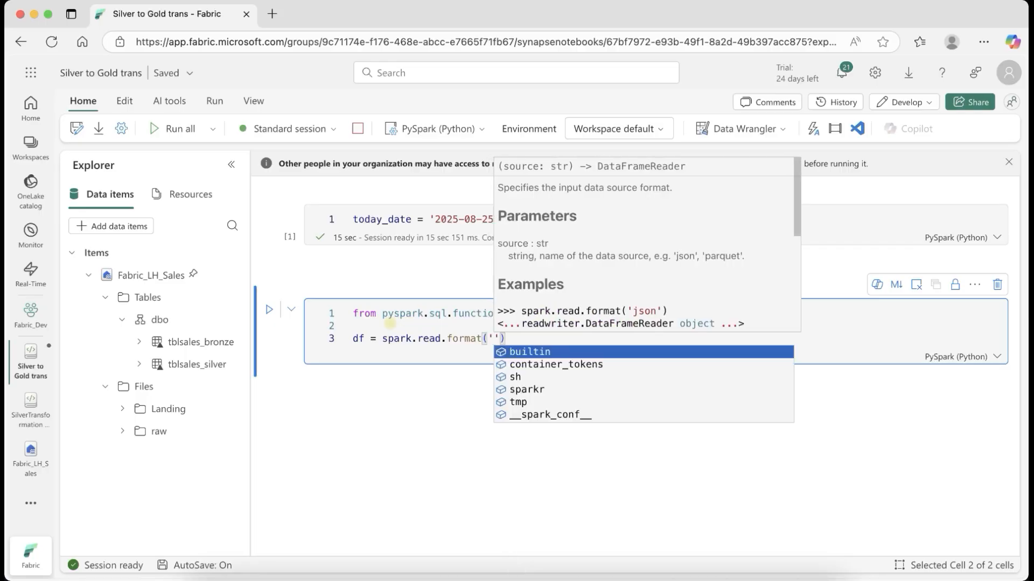
{"action": "type", "text": "')"}
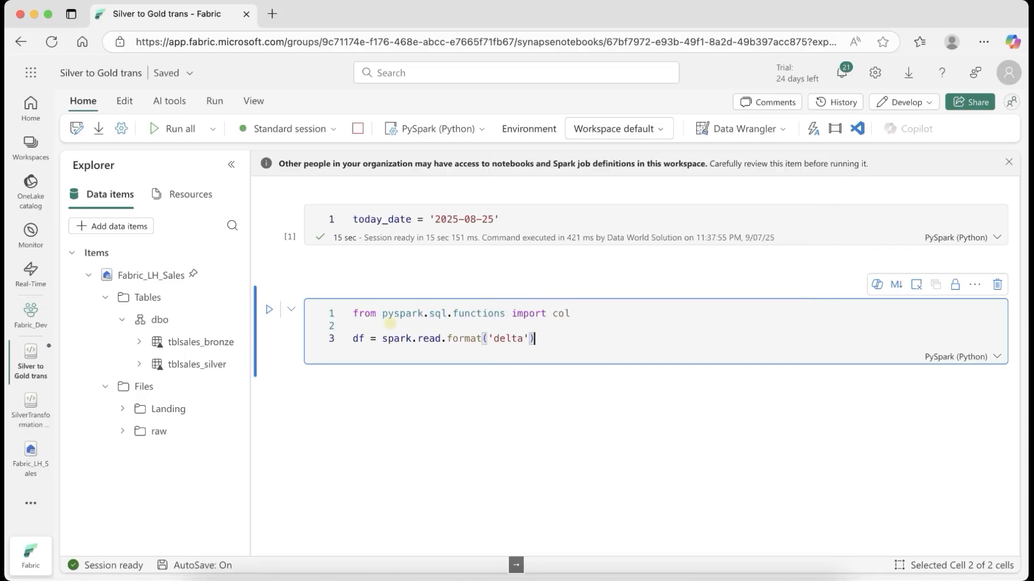
{"action": "type", "text": "."}
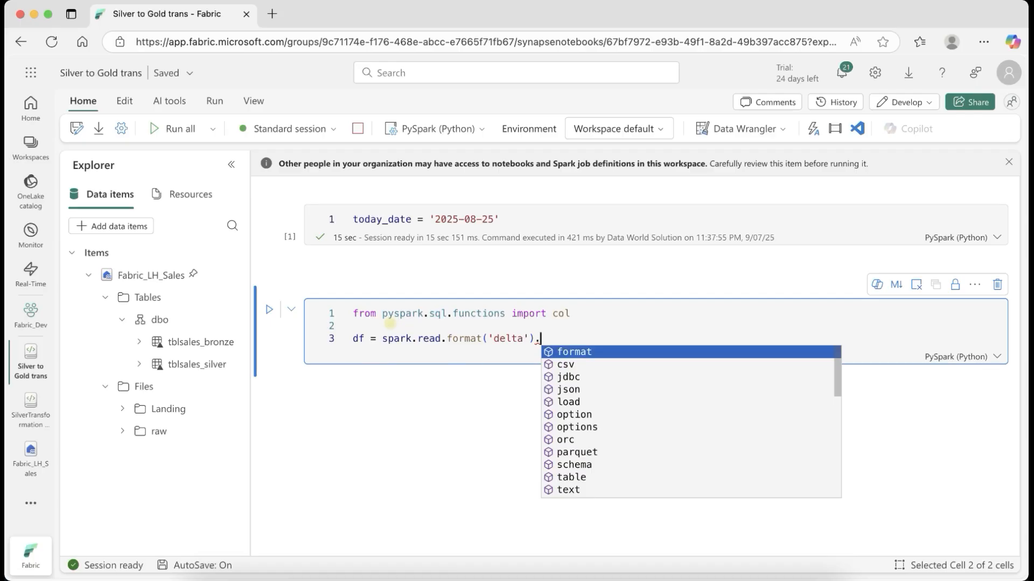
{"action": "type", "text": "load("}
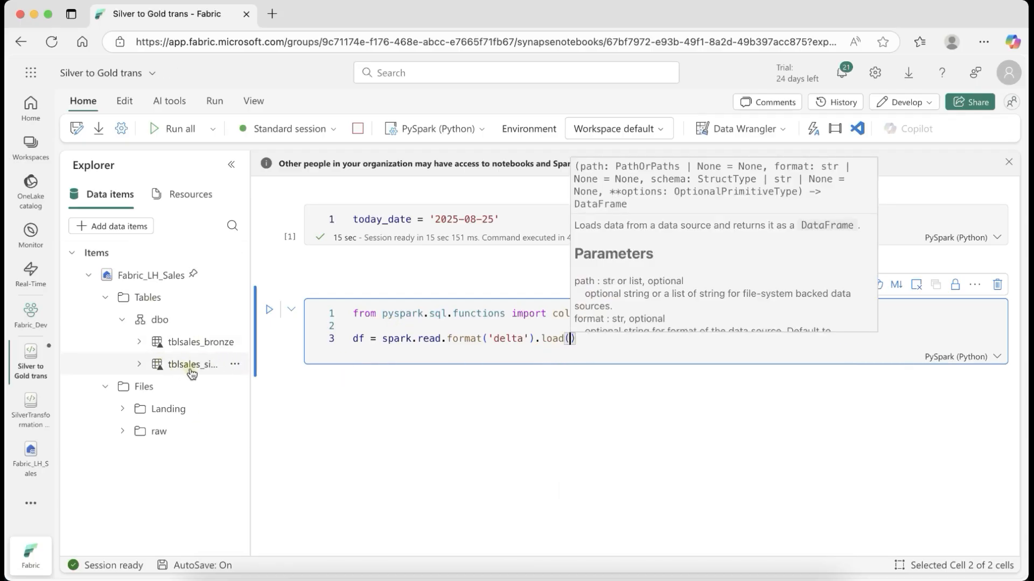
Copy the ABFS path of tblsales_silver and insert it as the quoted argument of the load call
{"action": "left_click", "coordinate": [235, 364]}
{"action": "left_click", "coordinate": [292, 467]}
{"action": "left_click", "coordinate": [569, 338]}
{"action": "type", "text": "'"}
{"action": "key", "text": "super+v"}
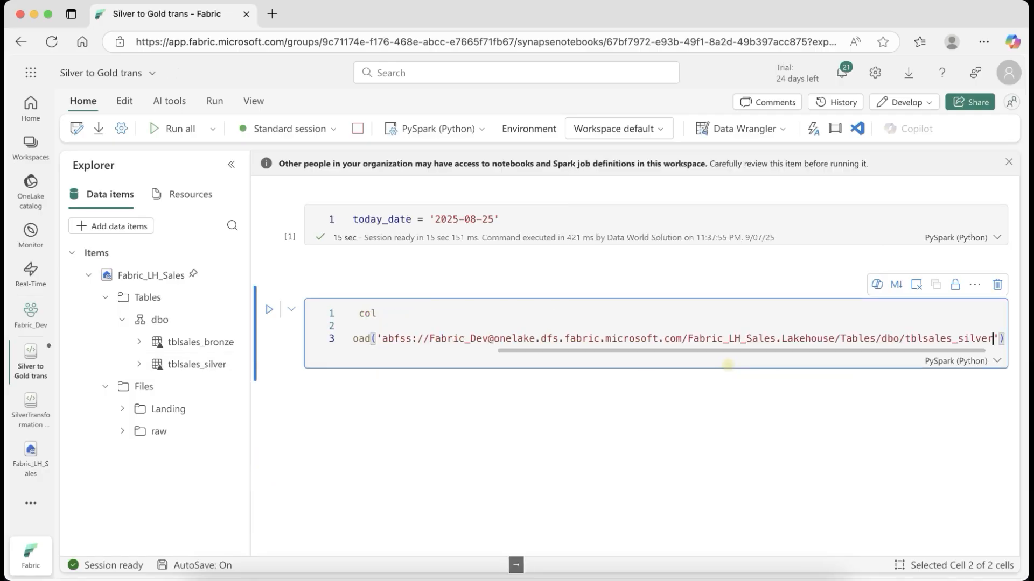
{"action": "key", "text": "Right"}
{"action": "key", "text": "Right"}
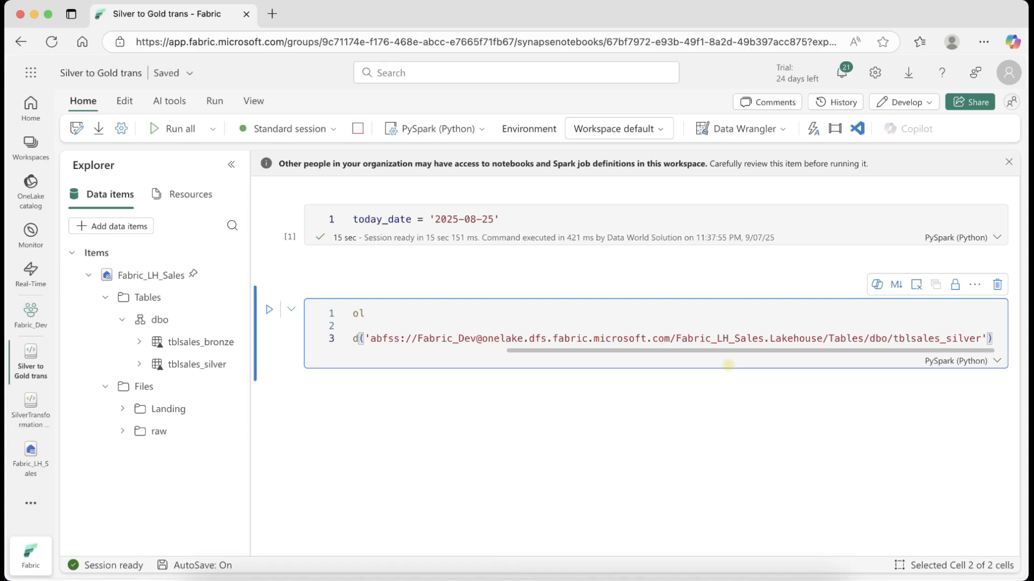
Chain a filter call containing an empty col() onto the load expression
{"action": "type", "text": ".fil"}
{"action": "key", "text": "Down"}
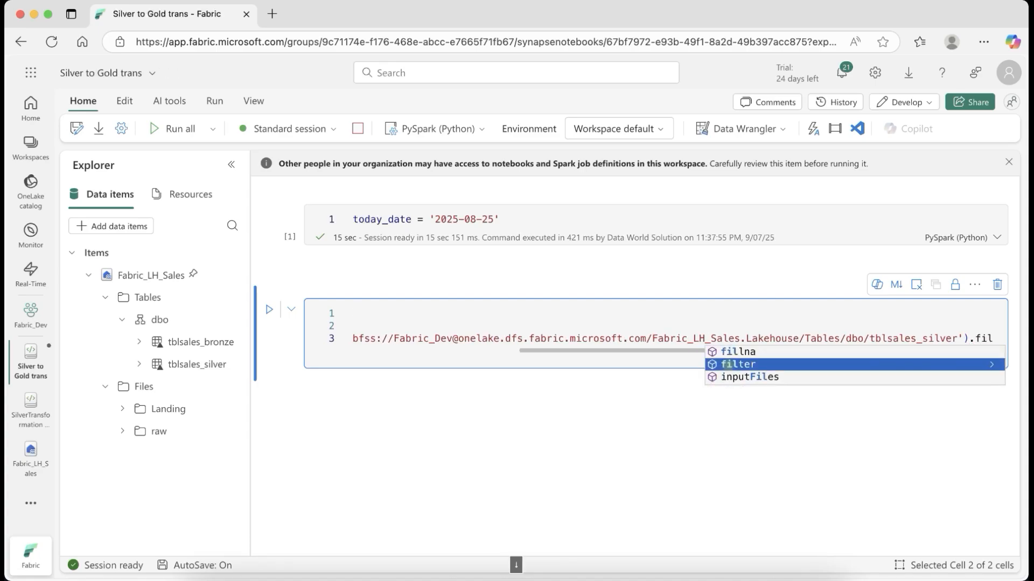
{"action": "key", "text": "Tab"}
{"action": "type", "text": "(col"}
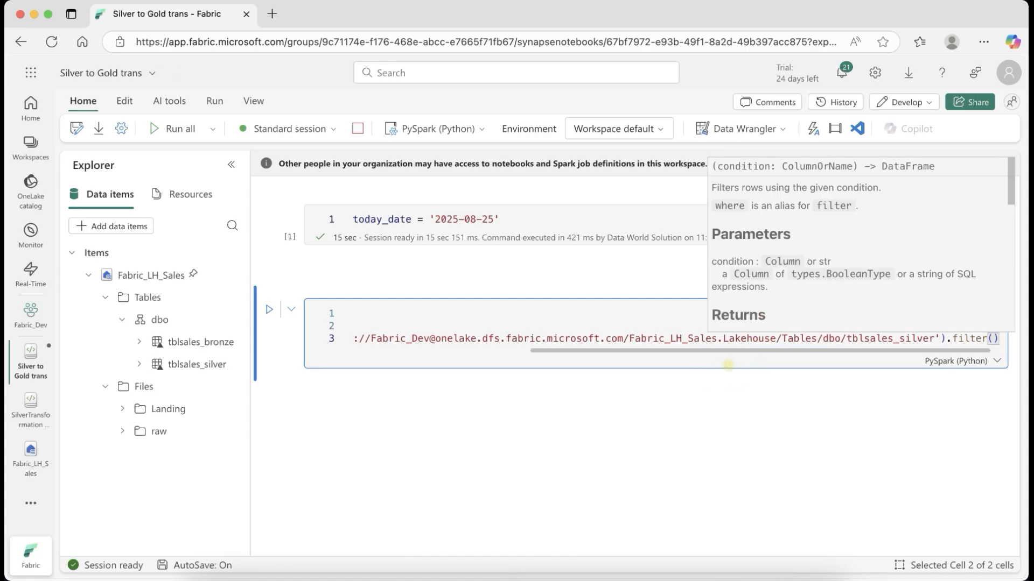
{"action": "type", "text": "("}
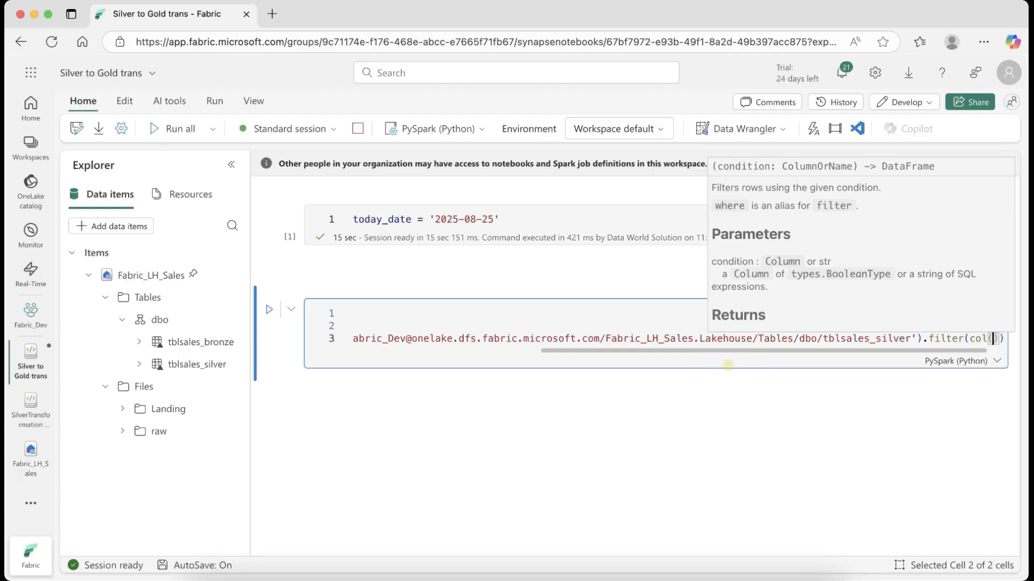
Copy the processing_date column name from tblsales_silver's column list and insert it in quotes inside col()
{"action": "left_click", "coordinate": [139, 366]}
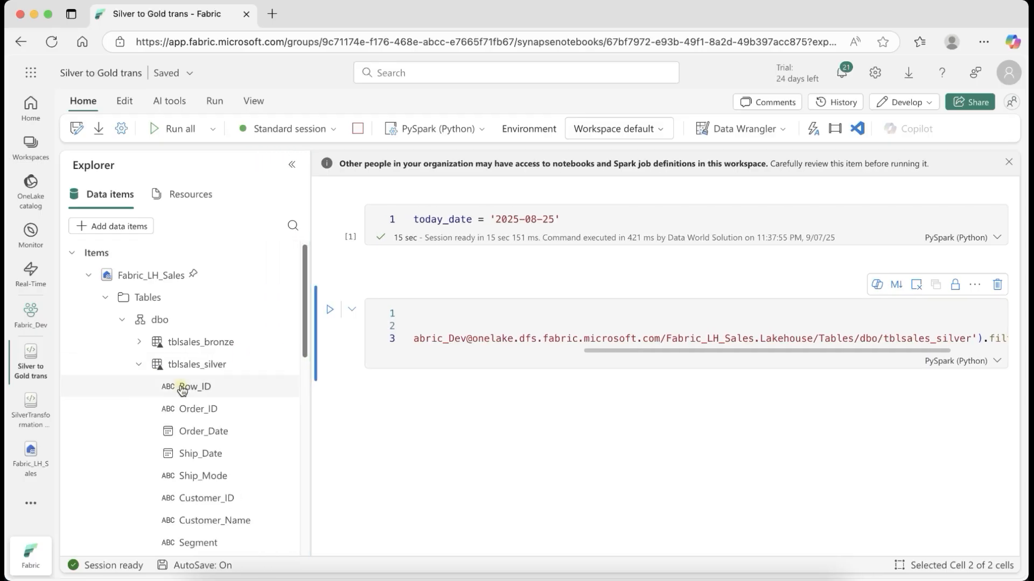
{"action": "scroll", "coordinate": [183, 388], "scroll_direction": "down", "scroll_amount": 10}
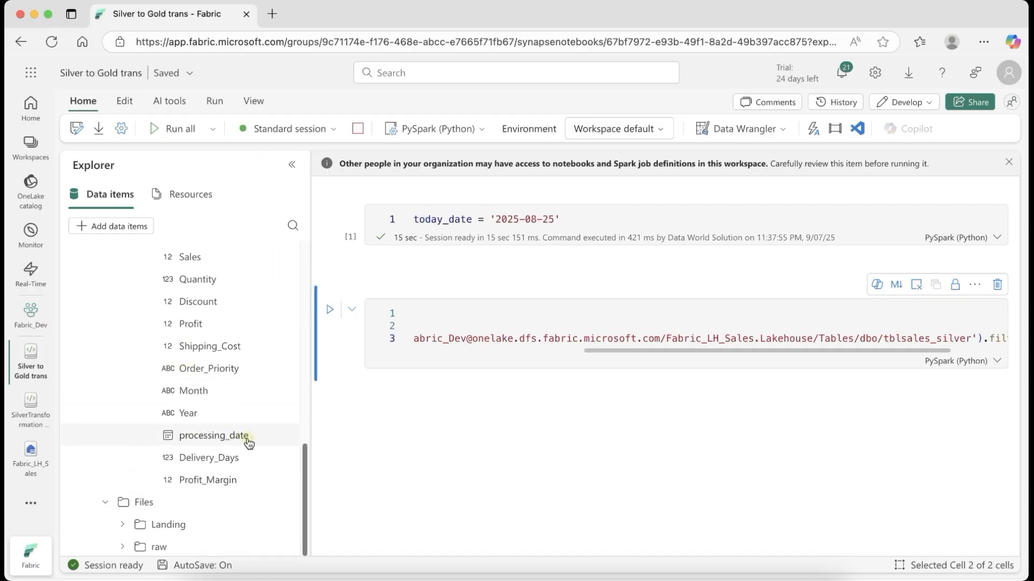
{"action": "left_click_drag", "start_coordinate": [260, 441], "coordinate": [168, 441]}
{"action": "key", "text": "super+c"}
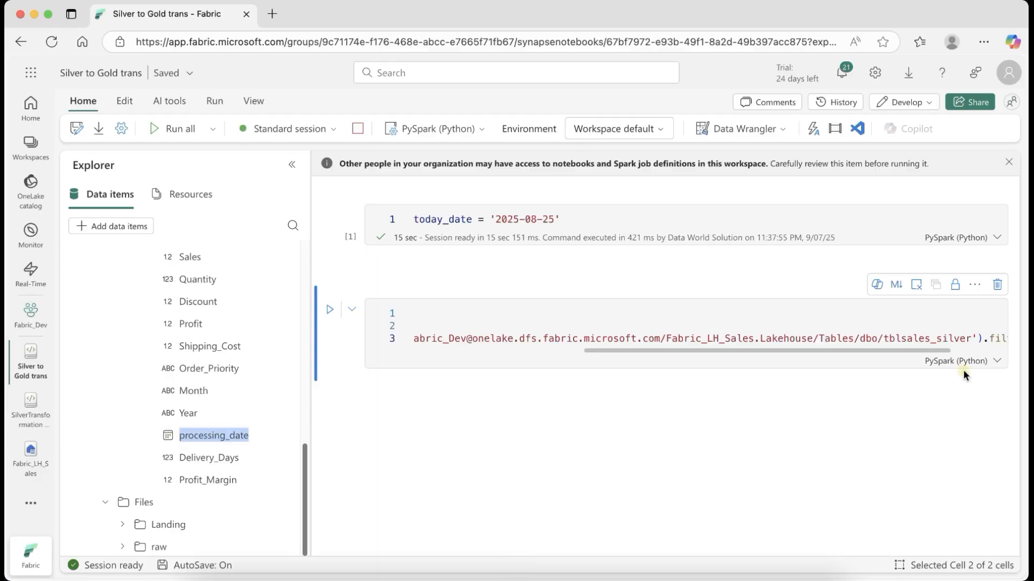
{"action": "scroll", "coordinate": [969, 339], "scroll_direction": "right", "scroll_amount": 3}
{"action": "left_click", "coordinate": [972, 339]}
{"action": "left_click", "coordinate": [972, 338]}
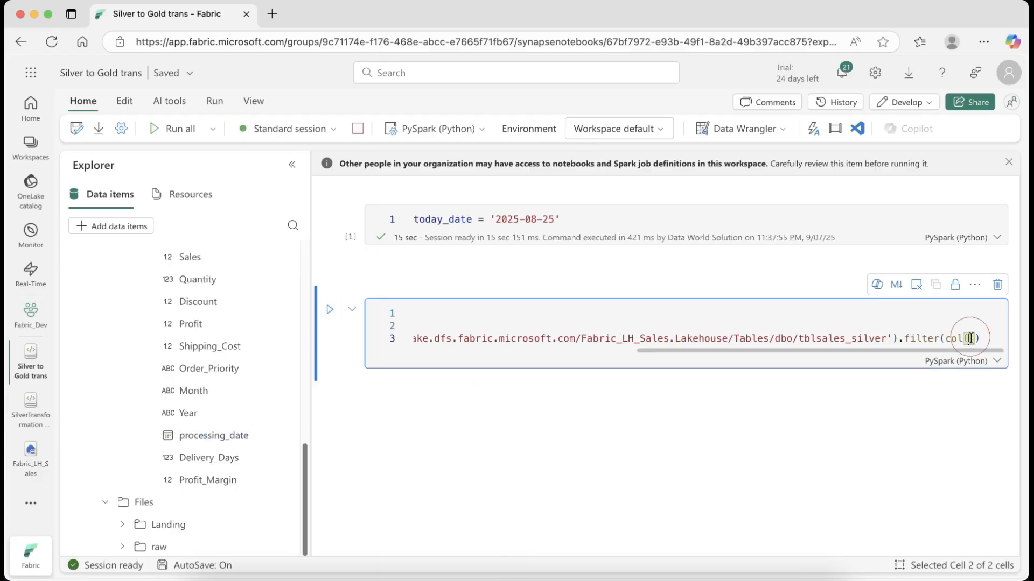
{"action": "type", "text": "'"}
{"action": "key", "text": "super+v"}
{"action": "key", "text": "Right"}
{"action": "key", "text": "Right"}
Complete the filter condition with ==str(today_date) and run the second cell
{"action": "type", "text": "==str"}
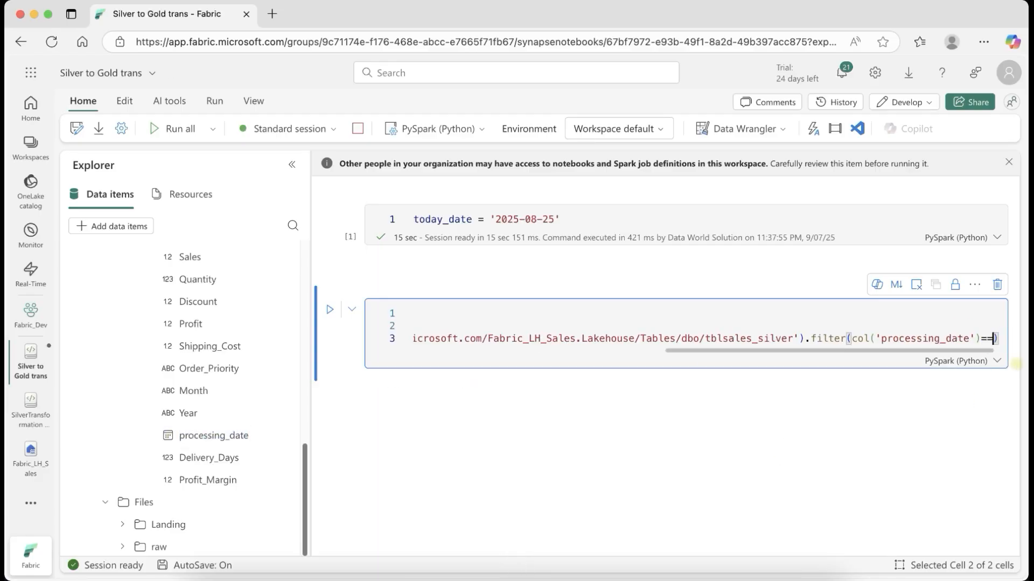
{"action": "type", "text": "("}
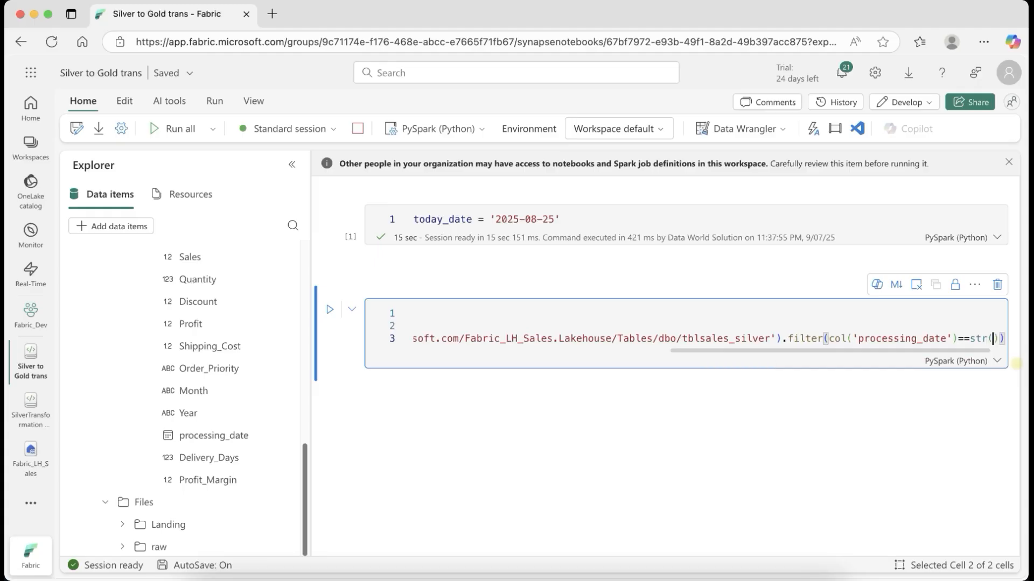
{"action": "type", "text": "today_"}
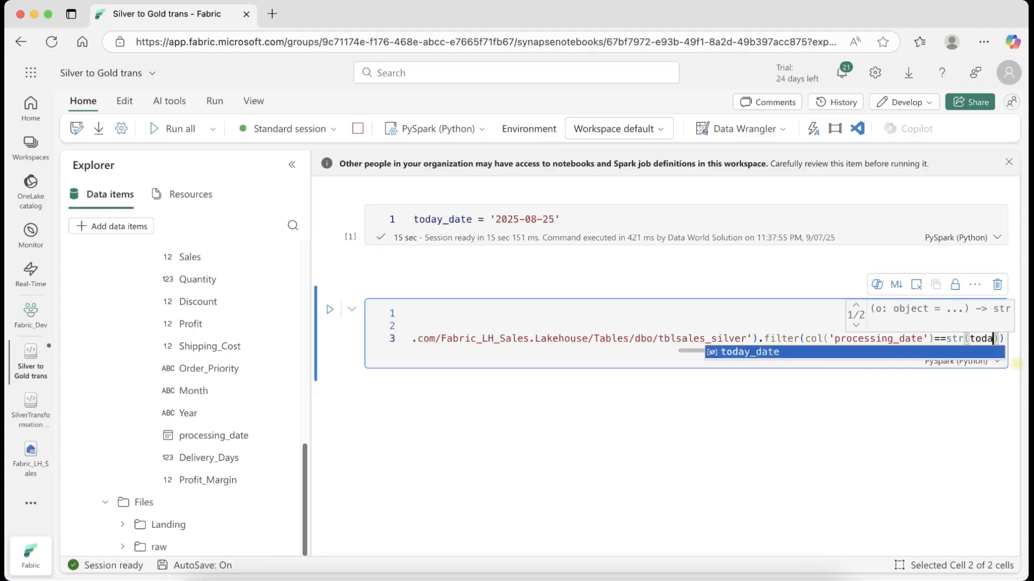
{"action": "type", "text": "date"}
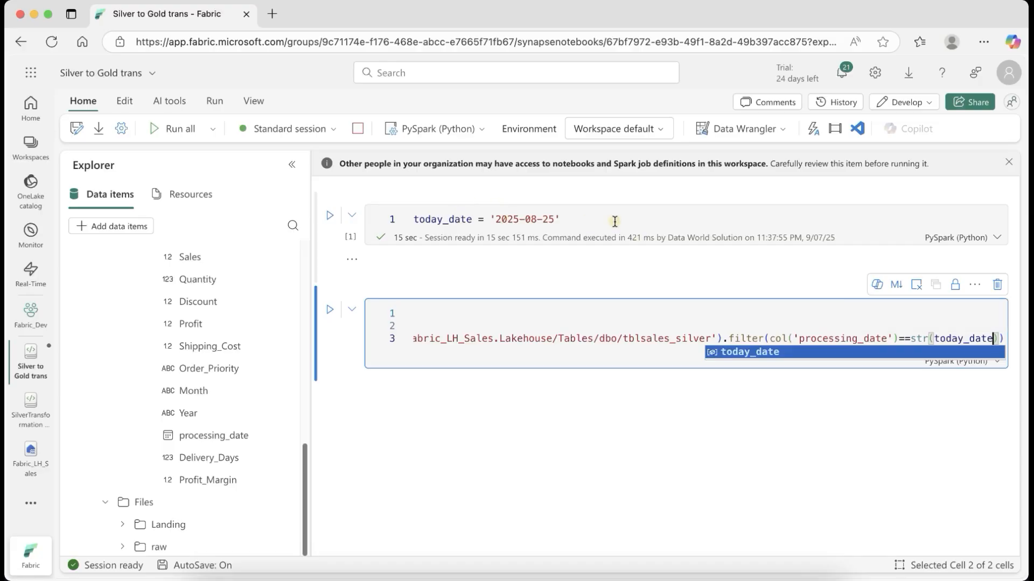
{"action": "key", "text": "Escape"}
{"action": "left_click", "coordinate": [1004, 338]}
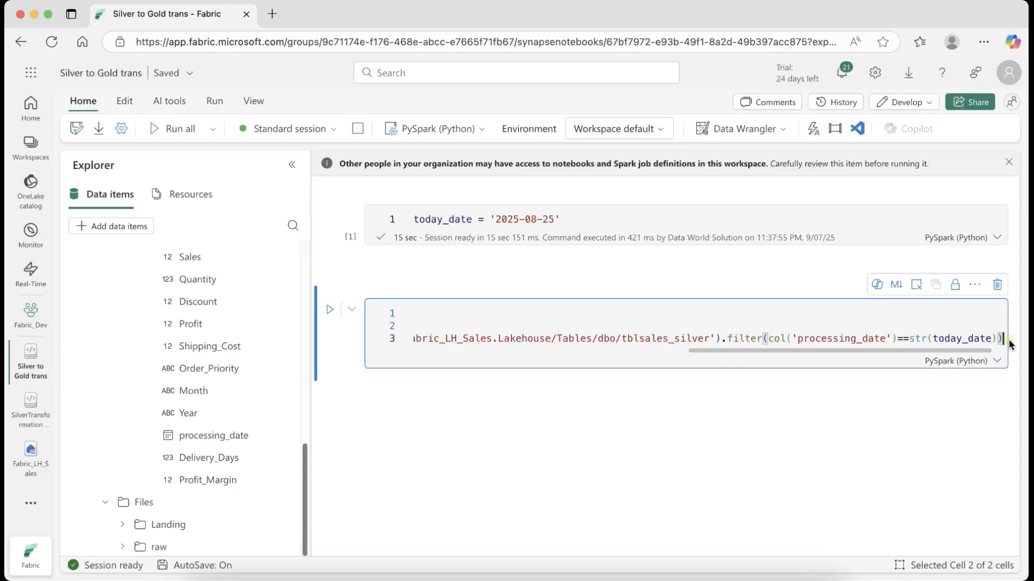
{"action": "key", "text": "shift+Return"}
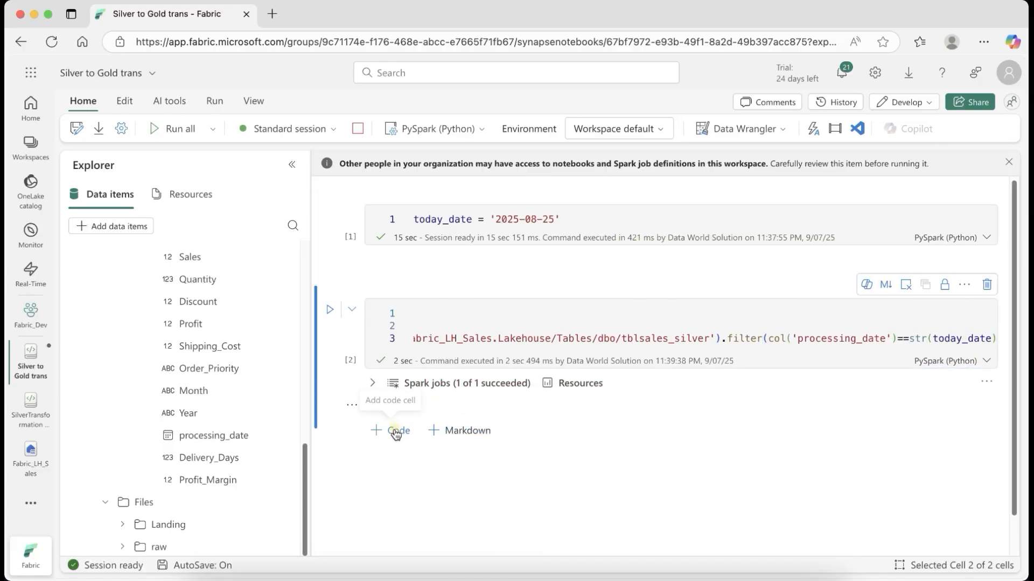
Add a code cell with display(df), run it, and look through the rows and columns of the resulting table
{"action": "left_click", "coordinate": [396, 432]}
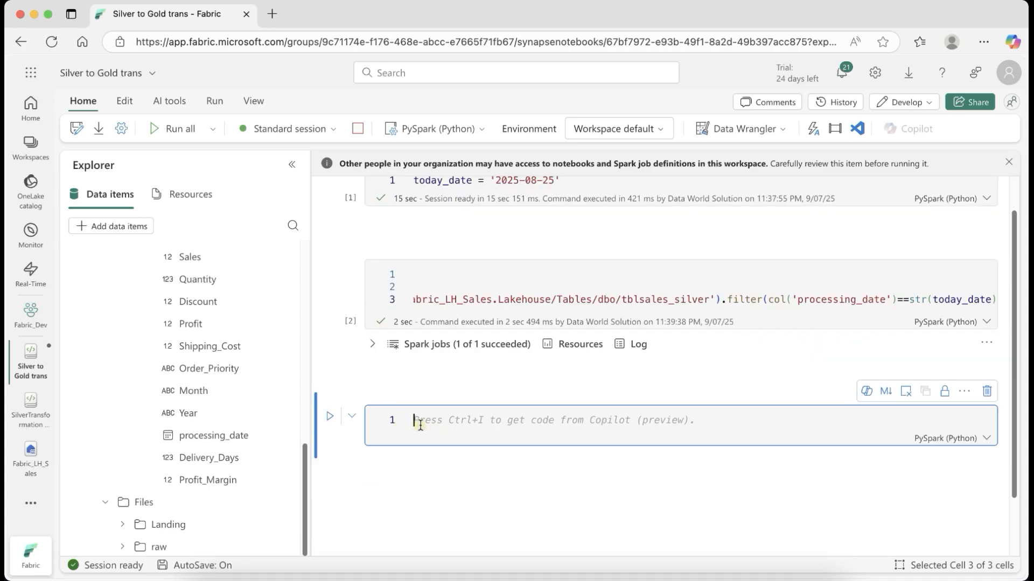
{"action": "type", "text": "display"}
{"action": "key", "text": "Tab"}
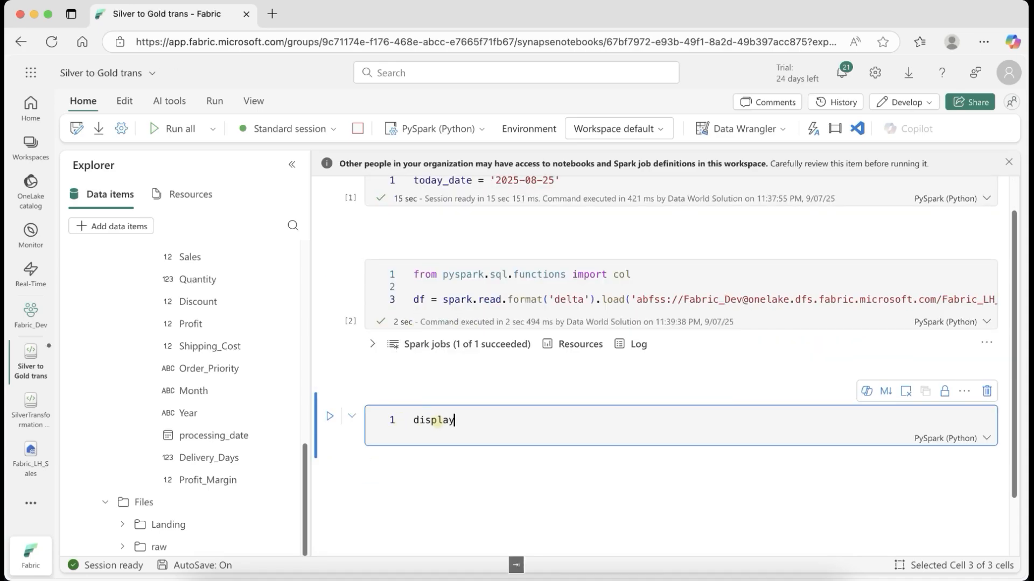
{"action": "type", "text": "(df"}
{"action": "key", "text": "shift+Return"}
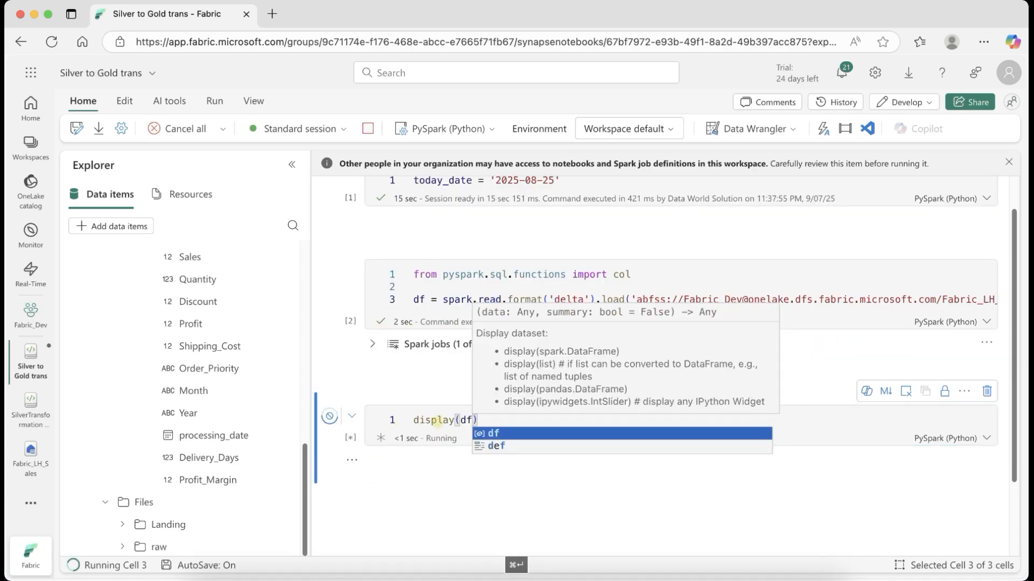
{"action": "scroll", "coordinate": [847, 452], "scroll_direction": "down", "scroll_amount": 3}
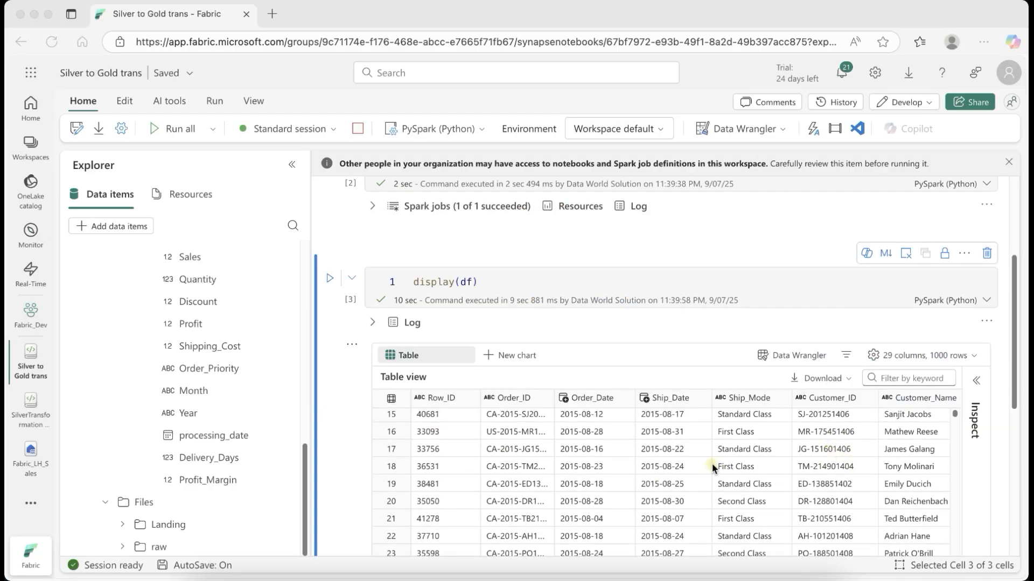
{"action": "scroll", "coordinate": [713, 469], "scroll_direction": "down", "scroll_amount": 3}
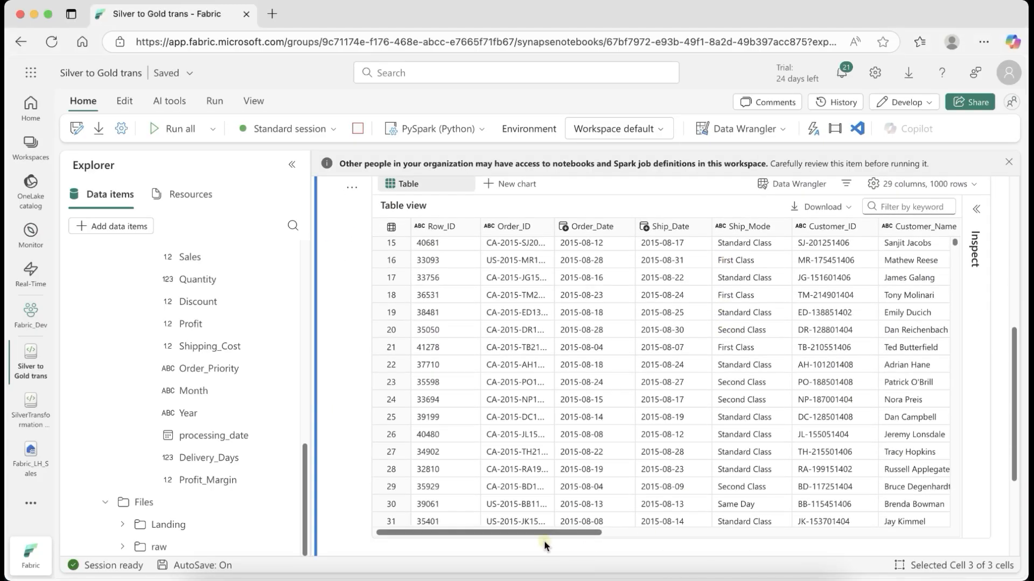
{"action": "left_click_drag", "start_coordinate": [567, 534], "coordinate": [963, 524]}
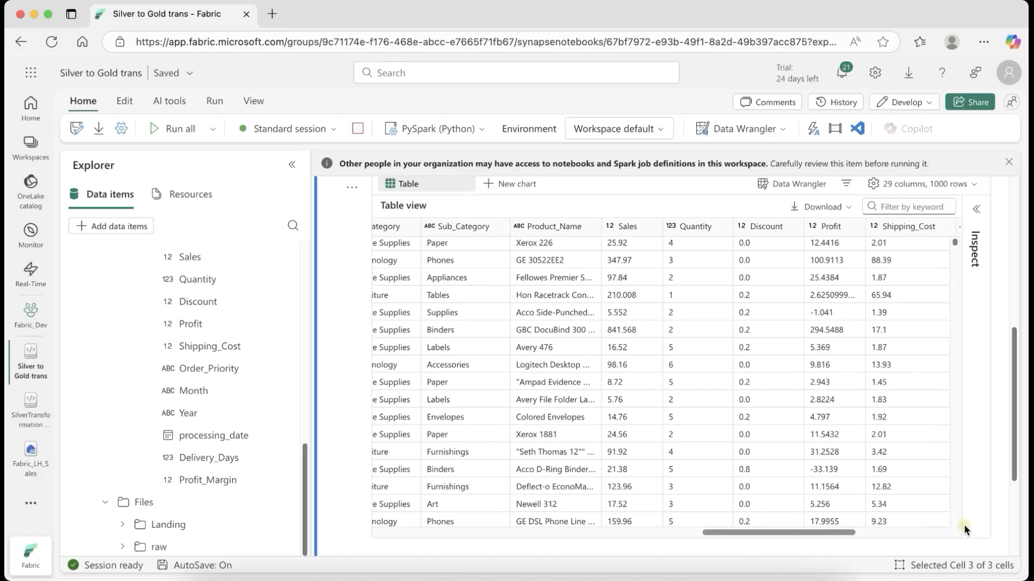
Add a code cell with df.printSchema(), run it, and review the column data types
{"action": "scroll", "coordinate": [964, 524], "scroll_direction": "down", "scroll_amount": 3}
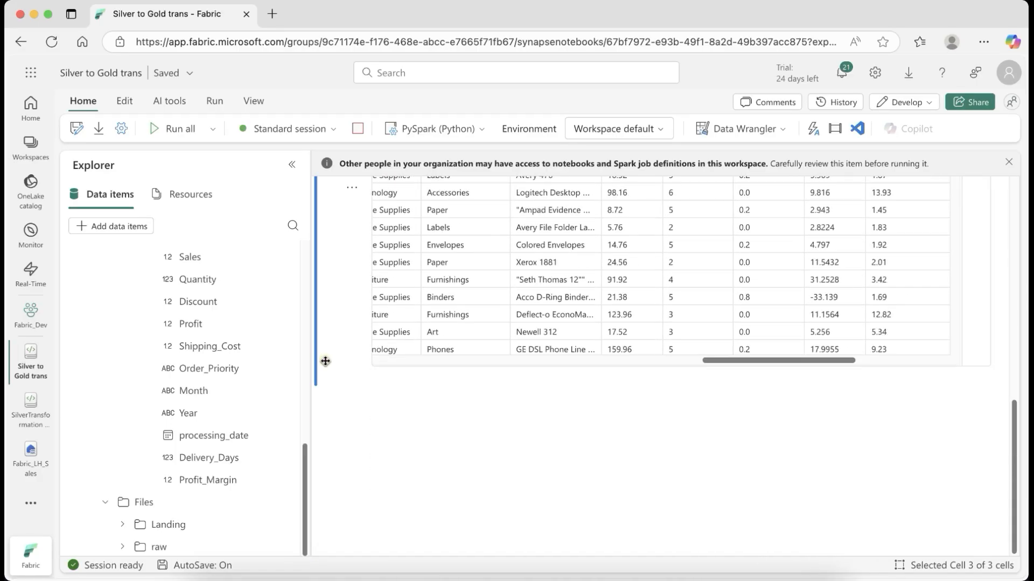
{"action": "left_click", "coordinate": [390, 388]}
{"action": "left_click", "coordinate": [410, 419]}
{"action": "type", "text": "df"}
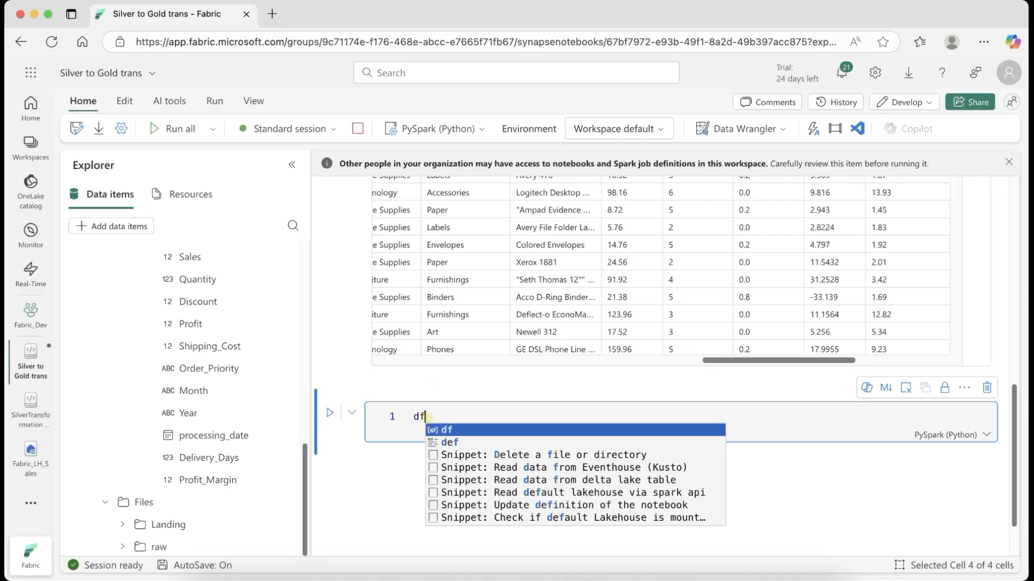
{"action": "type", "text": ".printSchema"}
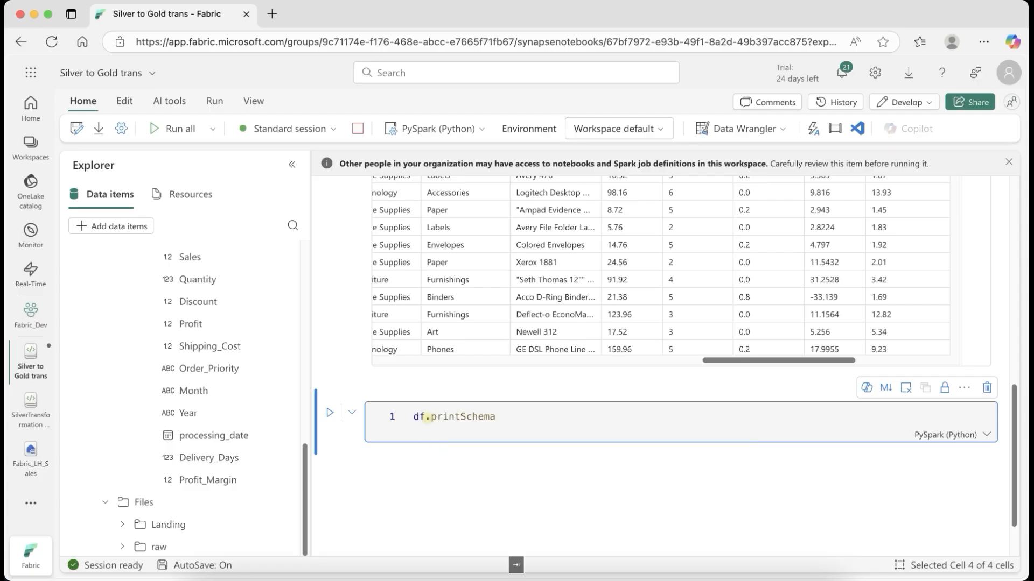
{"action": "key", "text": "ctrl+Return"}
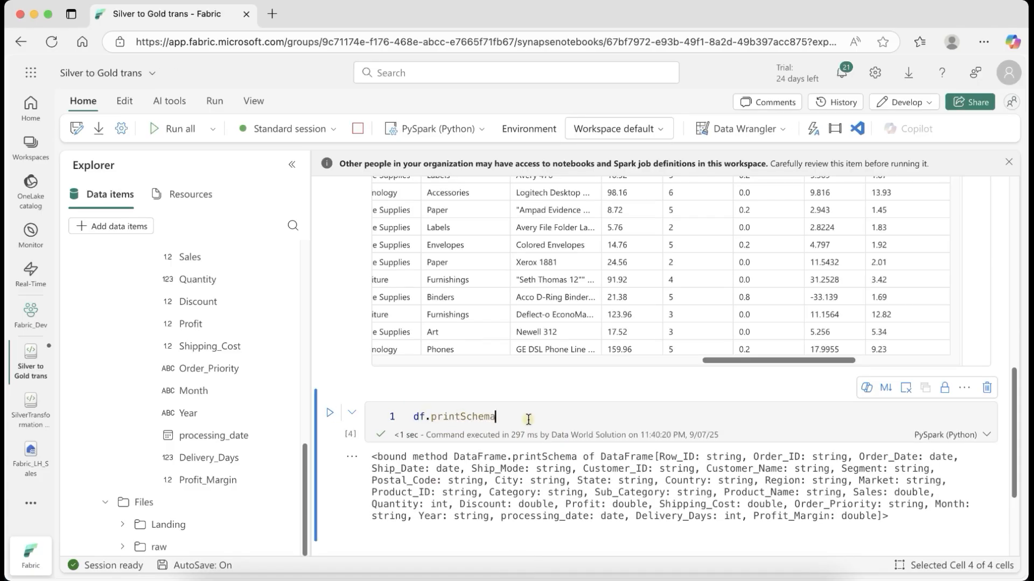
{"action": "type", "text": "()"}
{"action": "key", "text": "super+Return"}
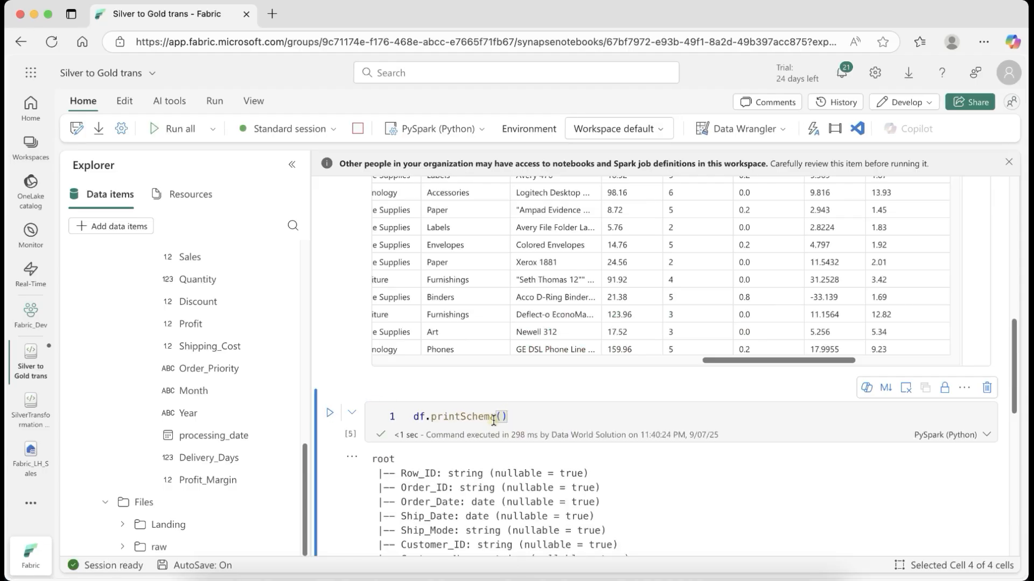
{"action": "scroll", "coordinate": [527, 417], "scroll_direction": "down", "scroll_amount": 10}
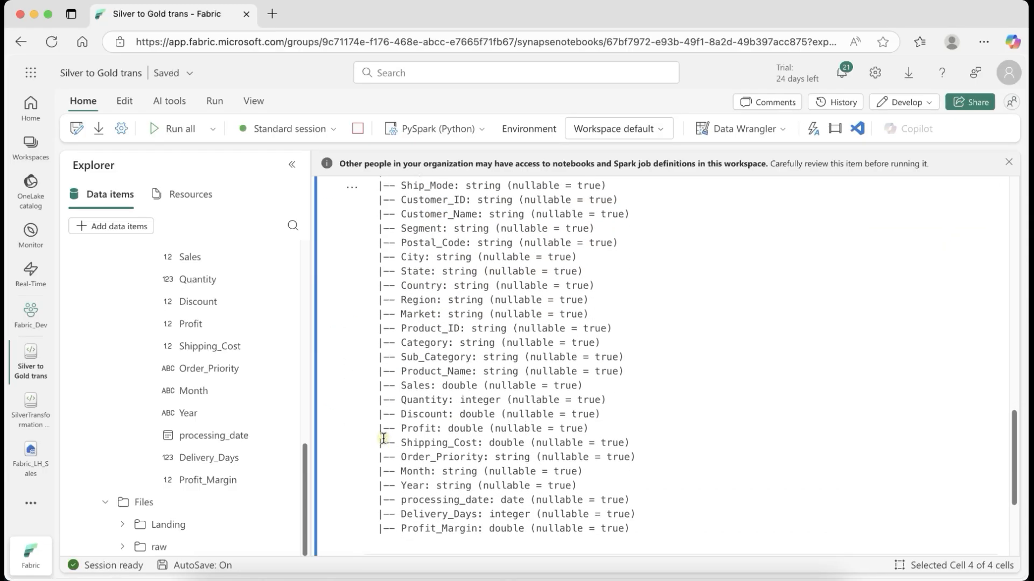
{"action": "scroll", "coordinate": [377, 353], "scroll_direction": "up", "scroll_amount": 8}
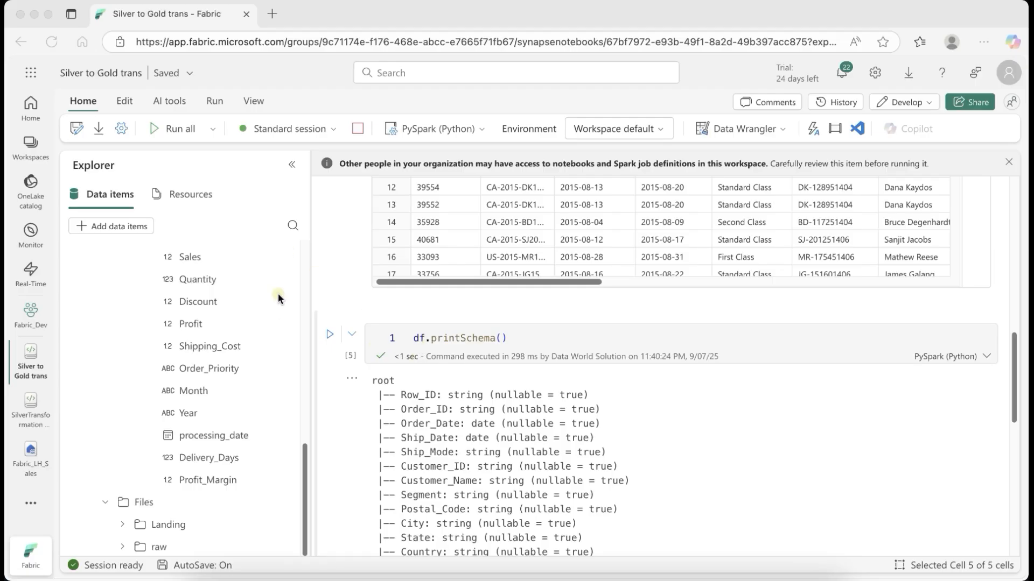
{"action": "scroll", "coordinate": [270, 323], "scroll_direction": "up", "scroll_amount": 10}
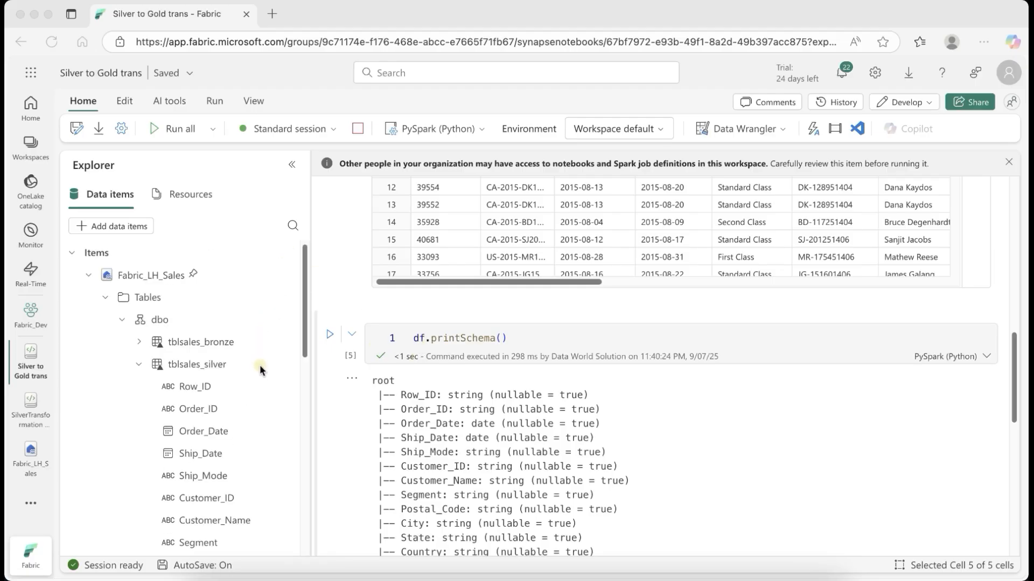
Add a Markdown cell with the level-three heading Creating Dimension Tables and the level-four heading Dim_customer Tables
{"action": "scroll", "coordinate": [328, 361], "scroll_direction": "down", "scroll_amount": 10}
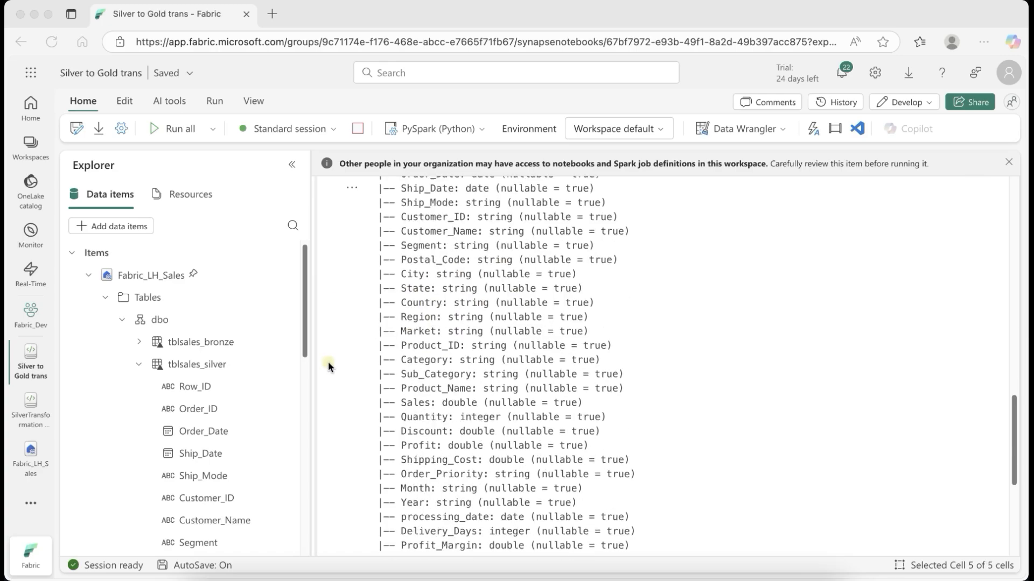
{"action": "left_click", "coordinate": [441, 352]}
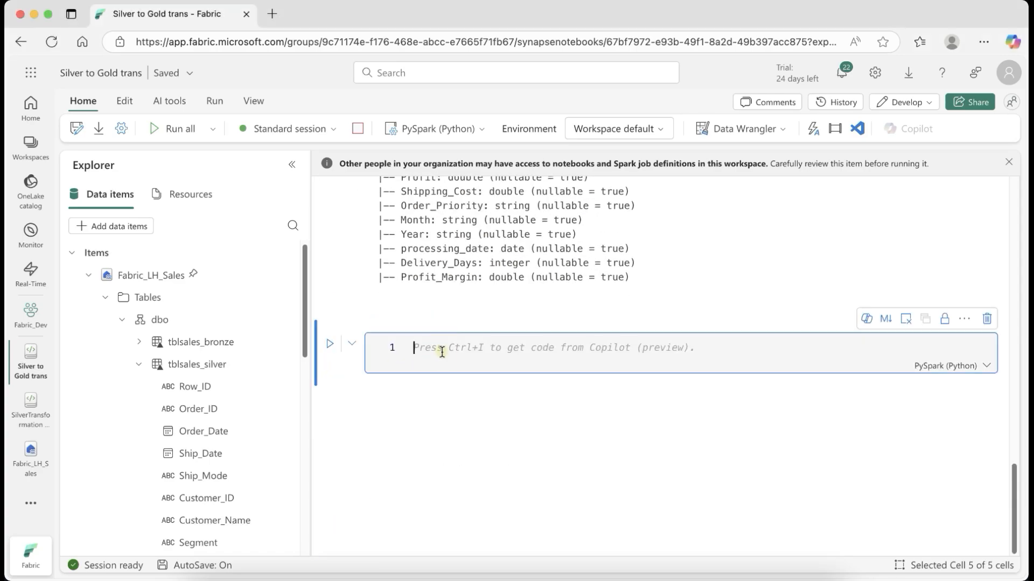
{"action": "type", "text": "### C"}
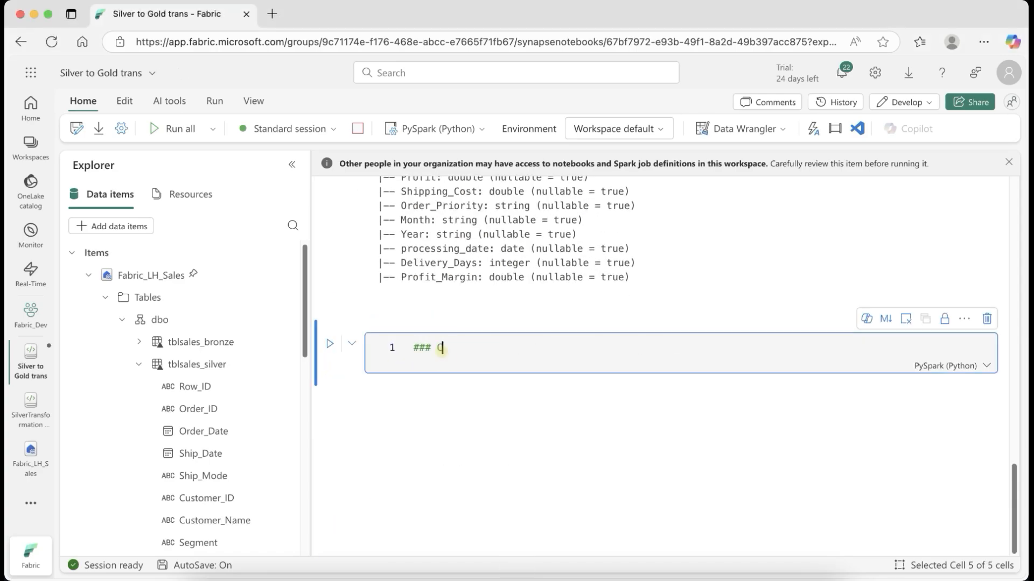
{"action": "type", "text": "reating Dimension Tables"}
{"action": "key", "text": "Return"}
{"action": "key", "text": "Return"}
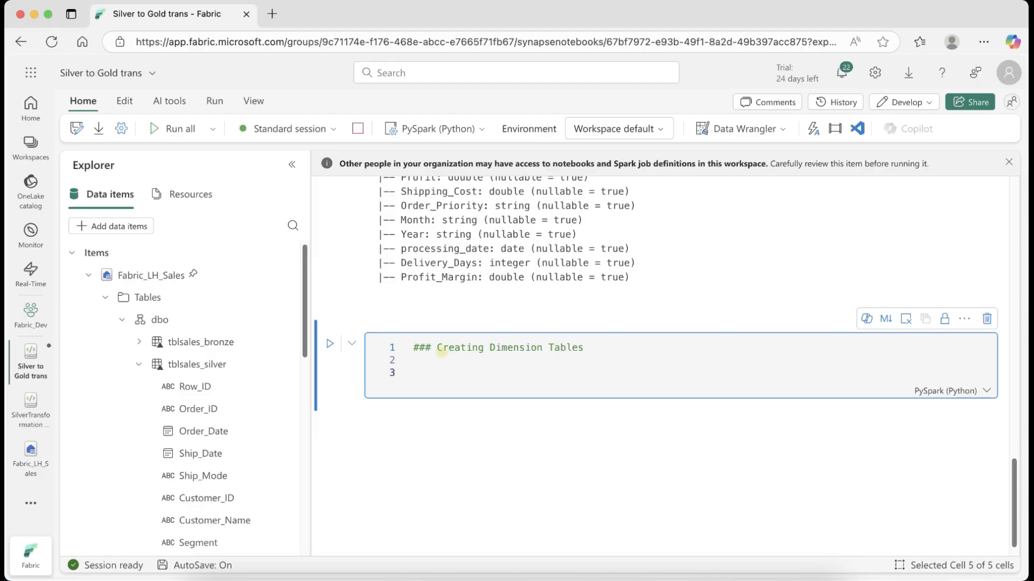
{"action": "type", "text": "#### Dim_customer Tables"}
{"action": "key", "text": "Escape"}
{"action": "key", "text": "m"}
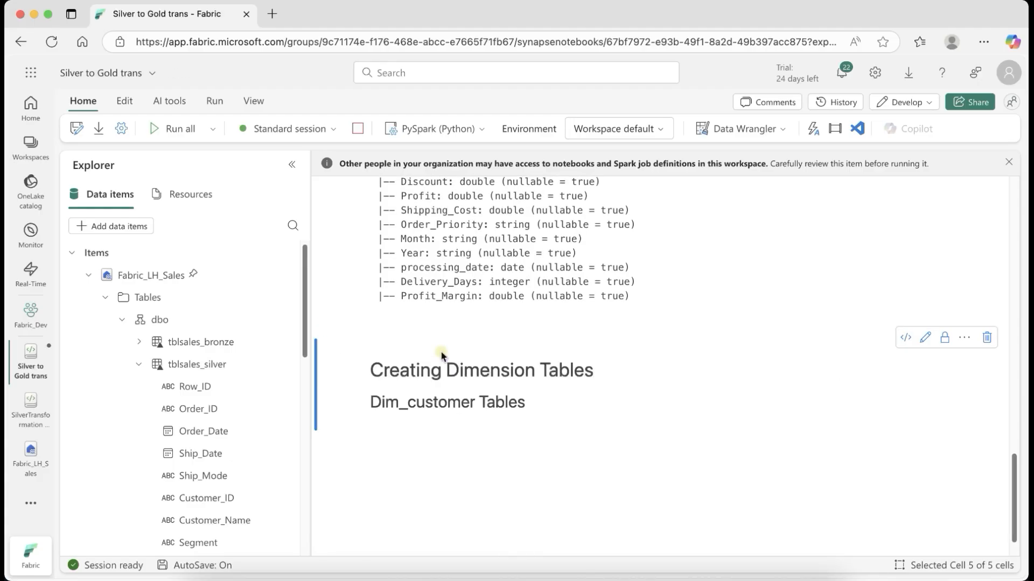
Add a code cell and paste in the prepared code from the other app, which defines dim_customer_schema and creates the Dim_Customer Delta table
{"action": "scroll", "coordinate": [373, 406], "scroll_direction": "down", "scroll_amount": 1}
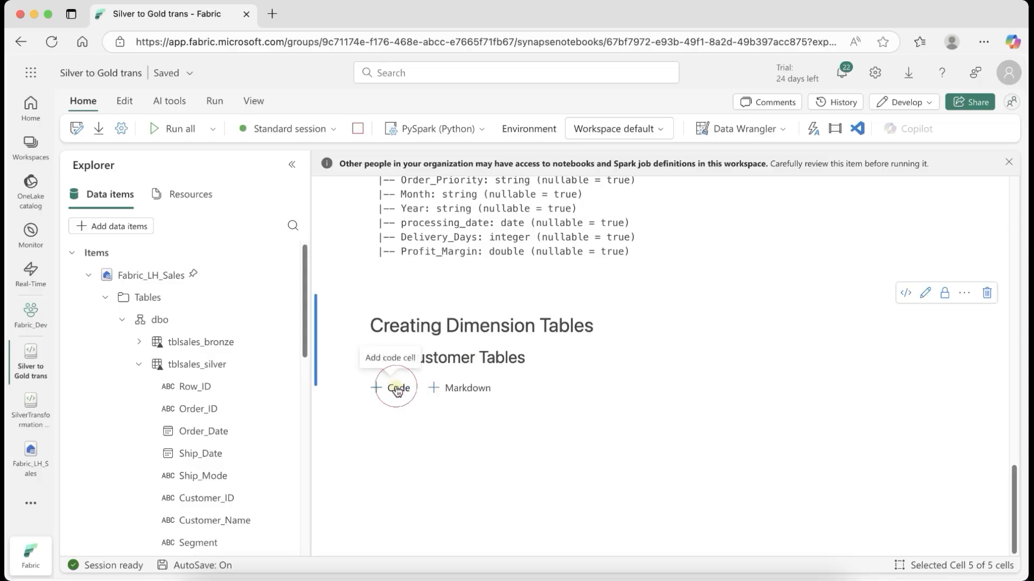
{"action": "left_click", "coordinate": [398, 387]}
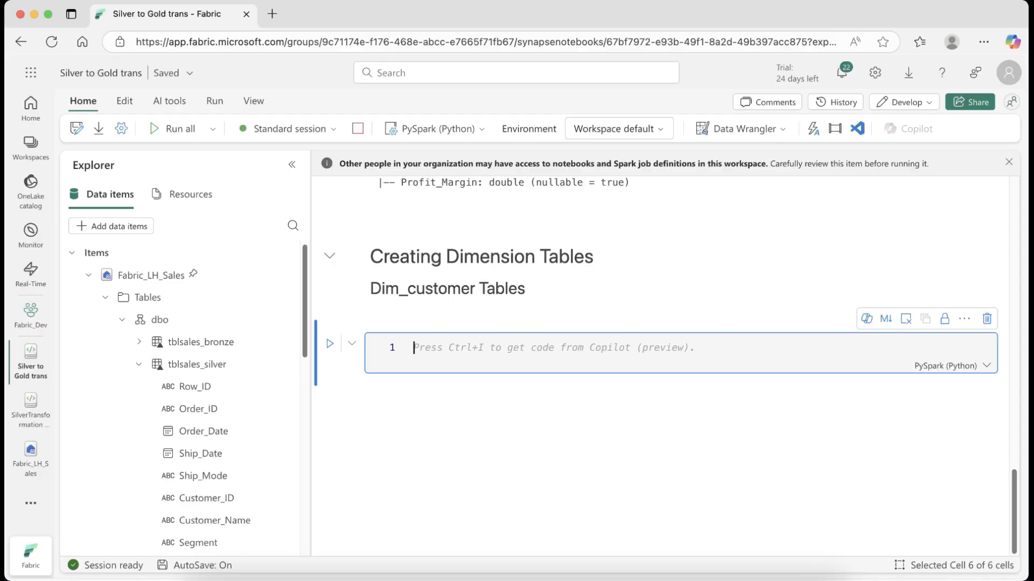
{"action": "scroll", "coordinate": [338, 363], "scroll_direction": "up", "scroll_amount": 10}
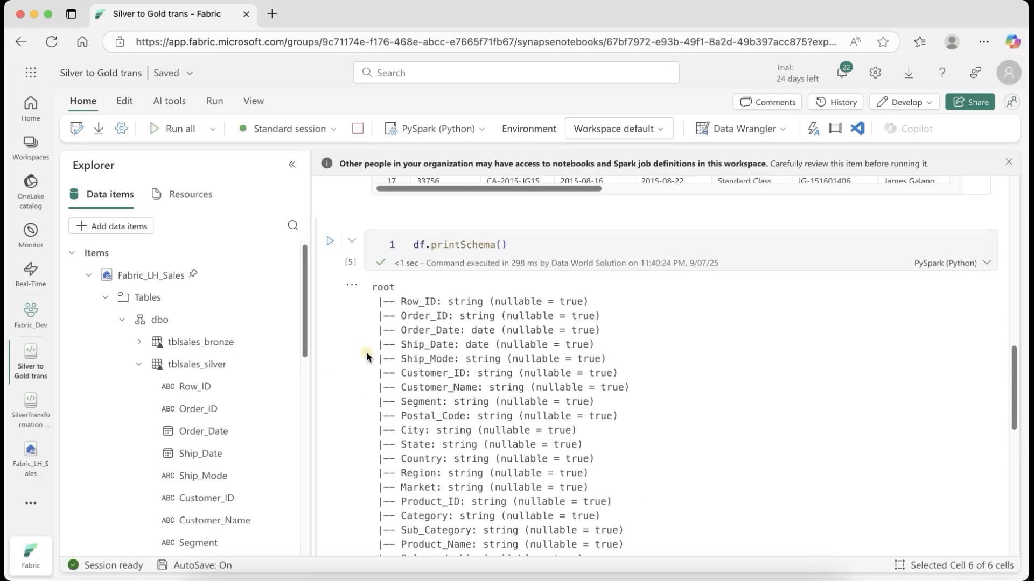
{"action": "scroll", "coordinate": [358, 404], "scroll_direction": "down", "scroll_amount": 10}
{"action": "left_click", "coordinate": [461, 360]}
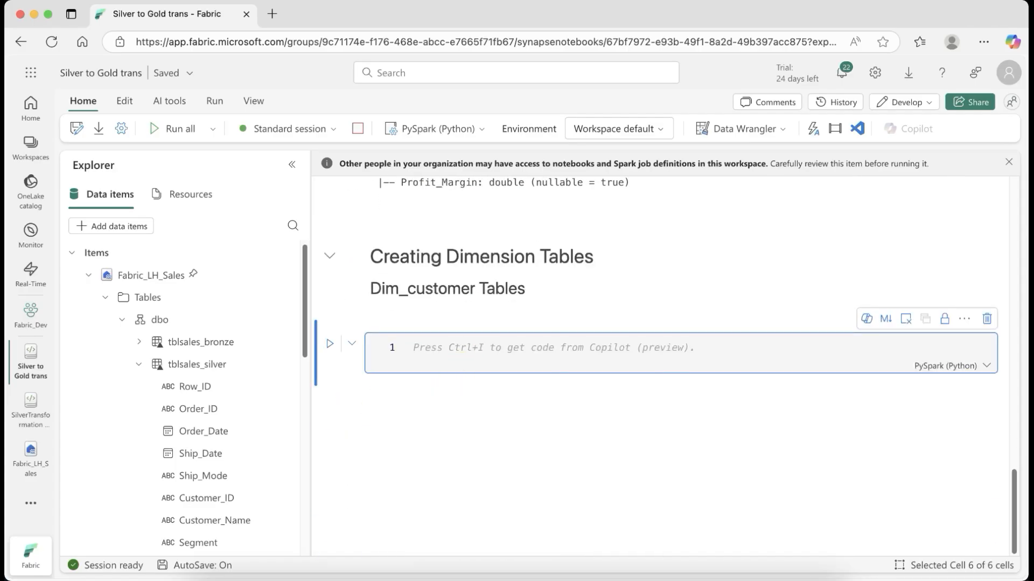
{"action": "key", "text": "super+Tab"}
{"action": "key", "text": "super+a"}
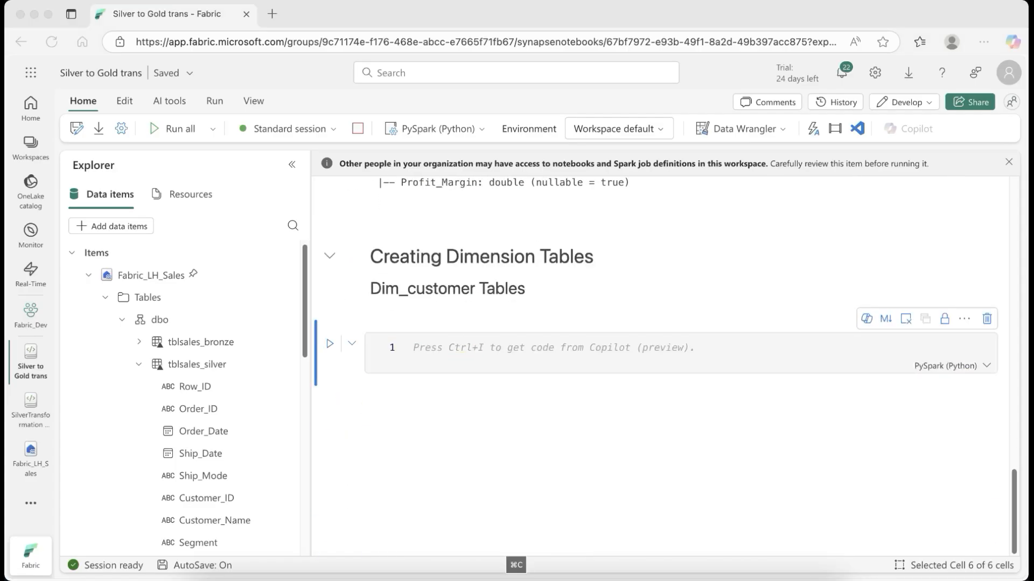
{"action": "left_click", "coordinate": [432, 349]}
{"action": "scroll", "coordinate": [432, 350], "scroll_direction": "down", "scroll_amount": 2}
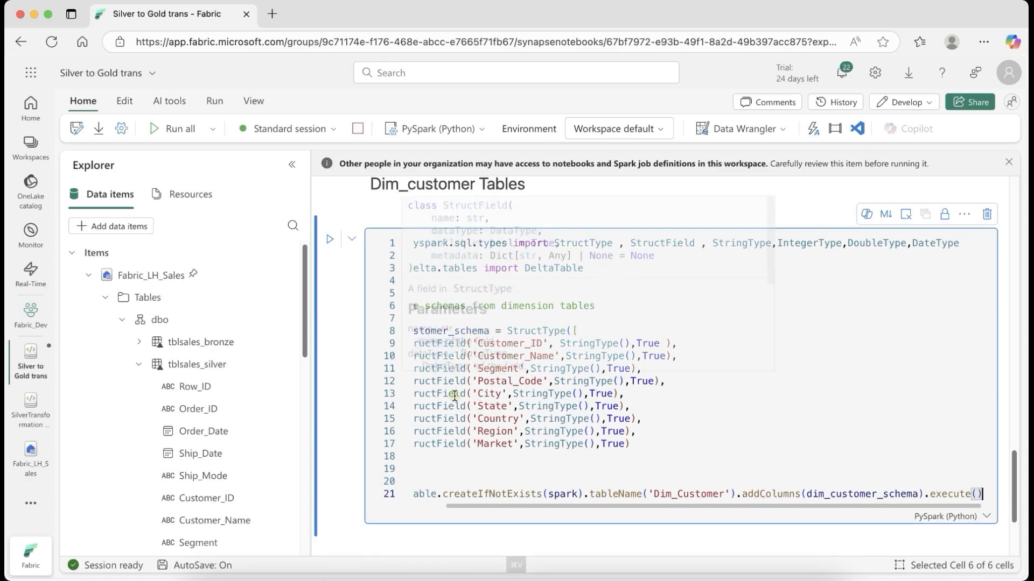
Examine the pasted code's imports, the dim_customer_schema fields, and the DeltaTable.createIfNotExists statement for Dim_Customer
{"action": "key", "text": "Up"}
{"action": "key", "text": "Up"}
{"action": "key", "text": "Up"}
{"action": "key", "text": "Up"}
{"action": "key", "text": "Up"}
{"action": "triple_click", "coordinate": [425, 207]}
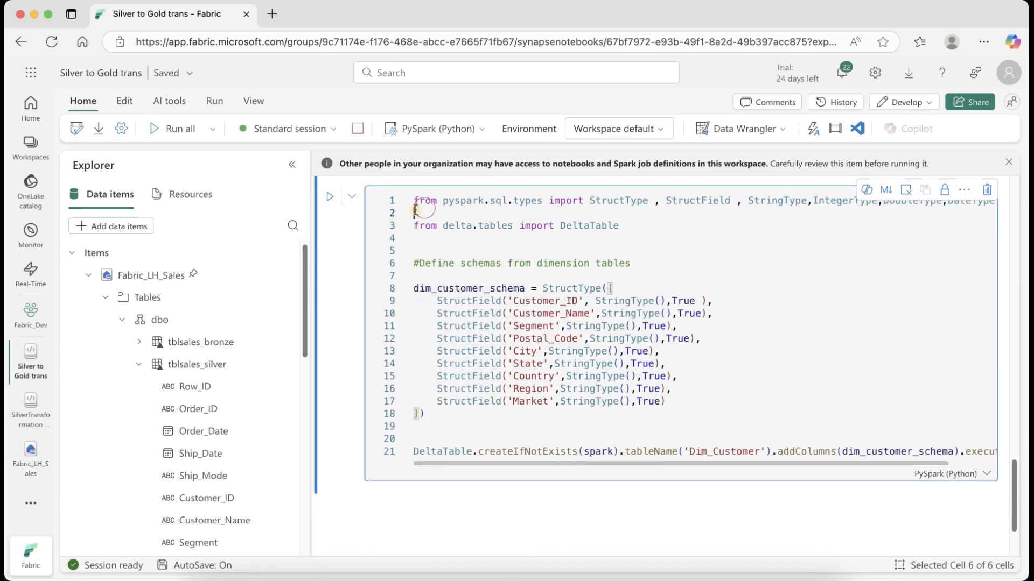
{"action": "left_click", "coordinate": [455, 202]}
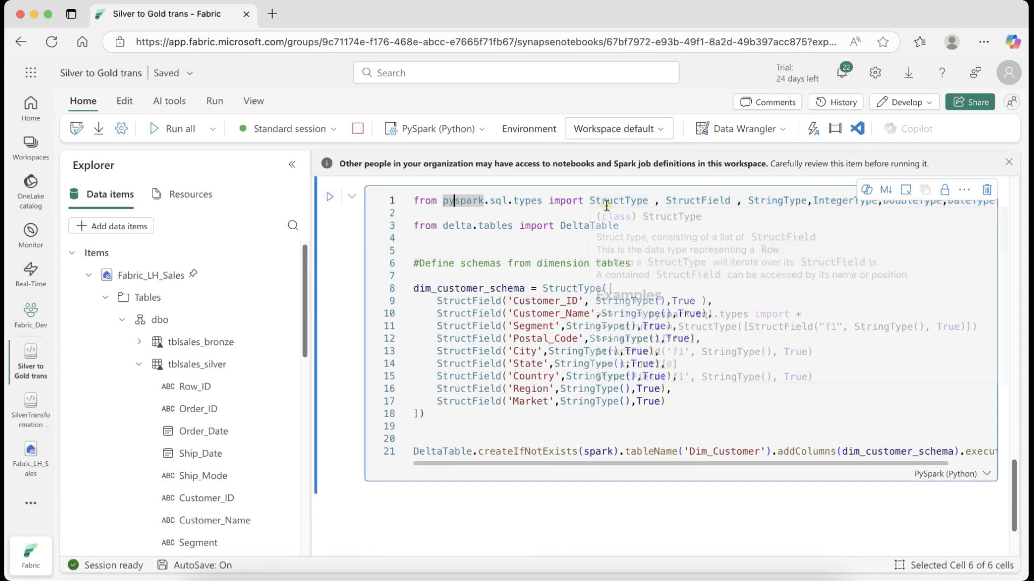
{"action": "mouse_move", "coordinate": [608, 204]}
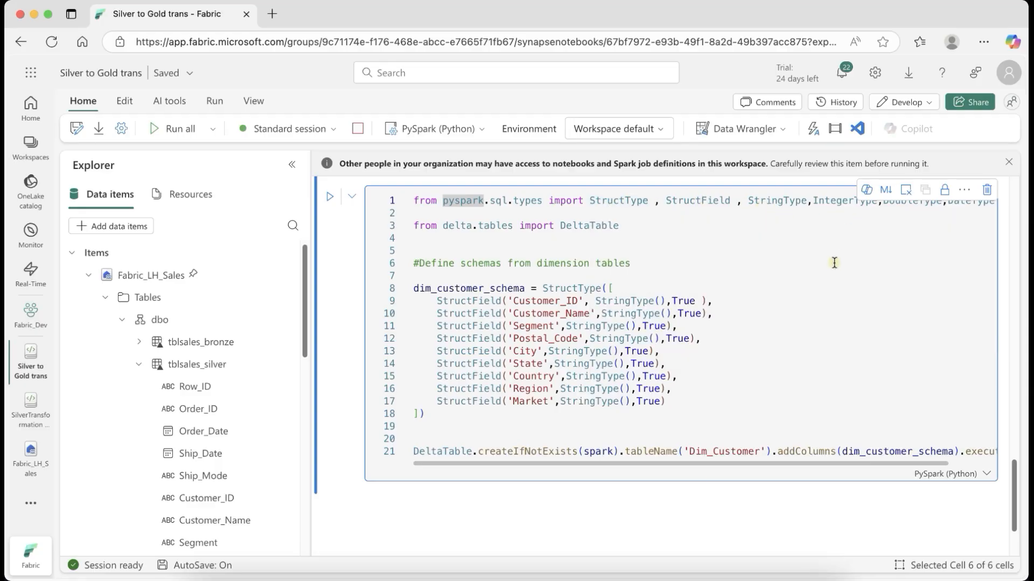
{"action": "scroll", "coordinate": [840, 232], "scroll_direction": "up", "scroll_amount": 1}
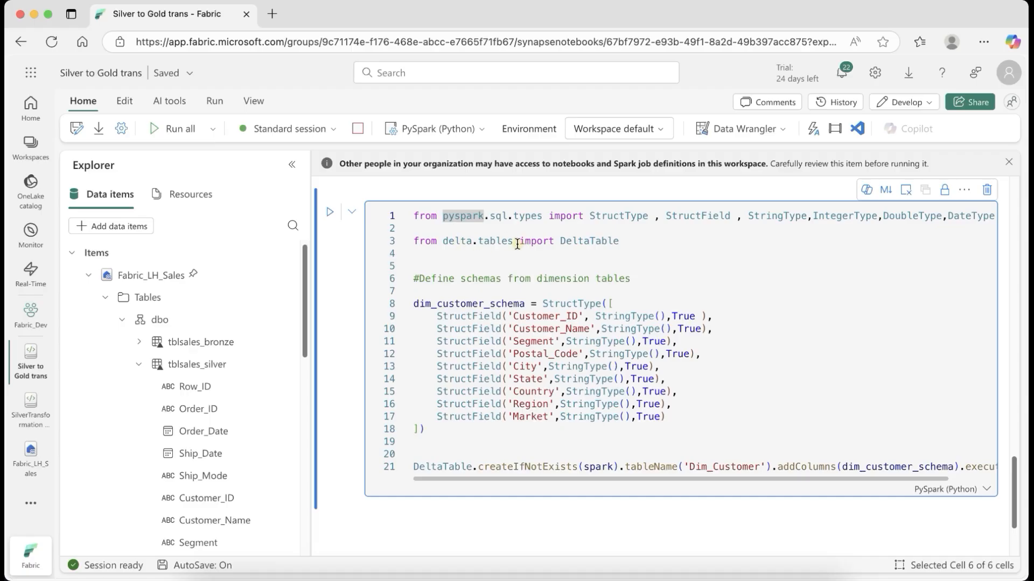
{"action": "mouse_move", "coordinate": [602, 242]}
{"action": "scroll", "coordinate": [532, 366], "scroll_direction": "down", "scroll_amount": 2}
{"action": "scroll", "coordinate": [530, 344], "scroll_direction": "up", "scroll_amount": 2}
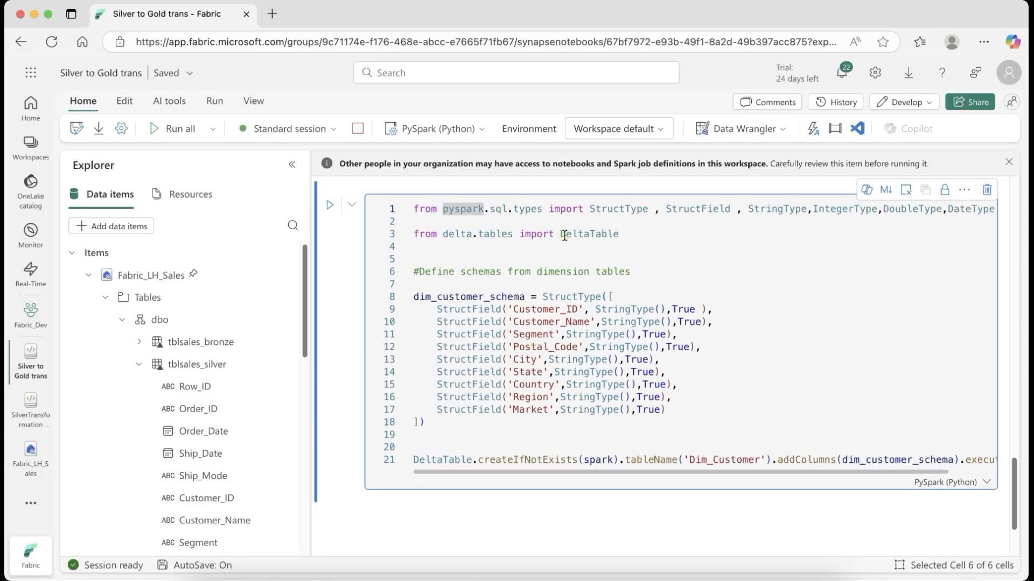
{"action": "scroll", "coordinate": [502, 399], "scroll_direction": "down", "scroll_amount": 1}
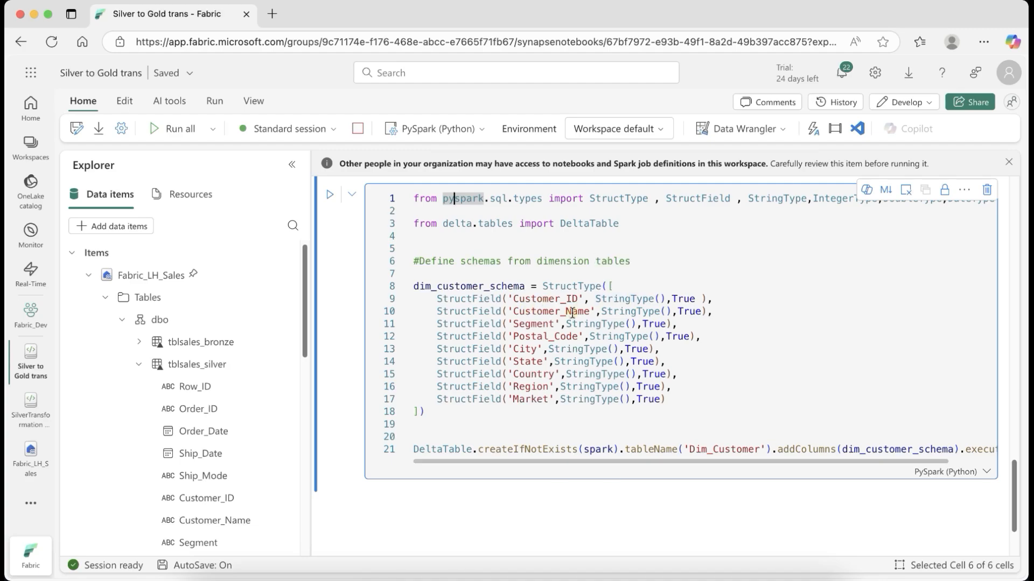
{"action": "scroll", "coordinate": [567, 393], "scroll_direction": "down", "scroll_amount": 2}
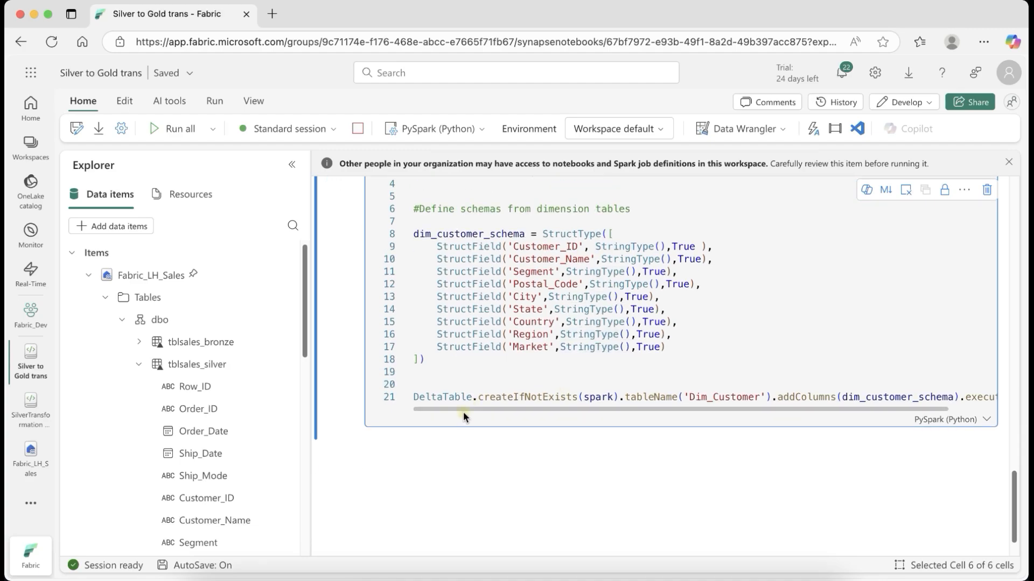
{"action": "scroll", "coordinate": [609, 269], "scroll_direction": "up", "scroll_amount": 1}
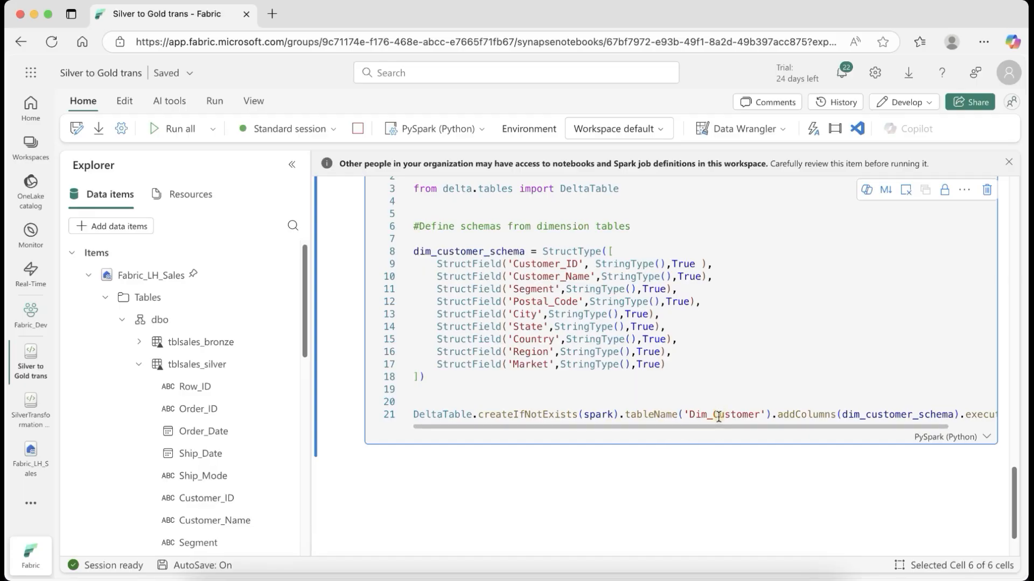
{"action": "scroll", "coordinate": [797, 426], "scroll_direction": "right", "scroll_amount": 2}
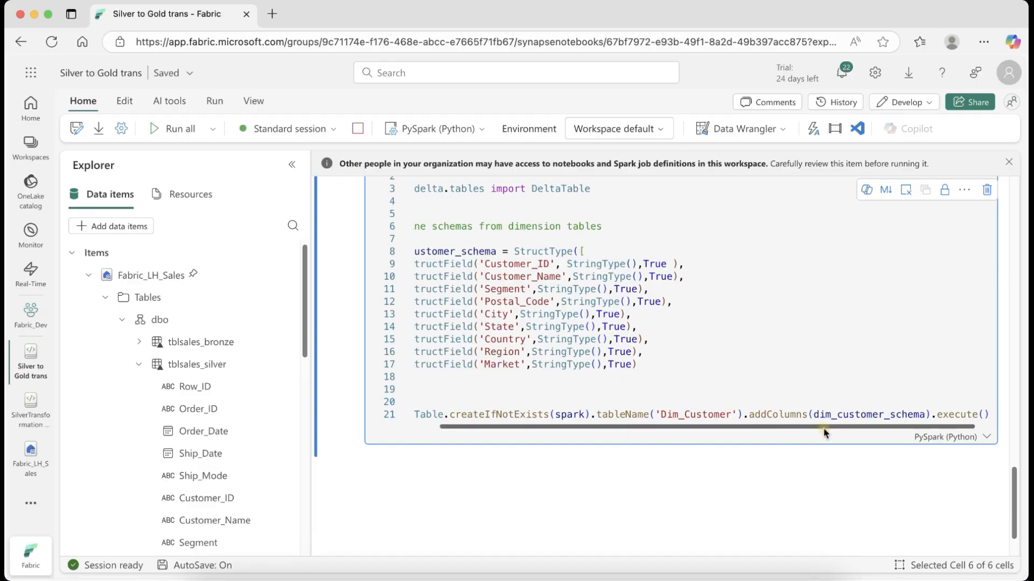
{"action": "double_click", "coordinate": [434, 251]}
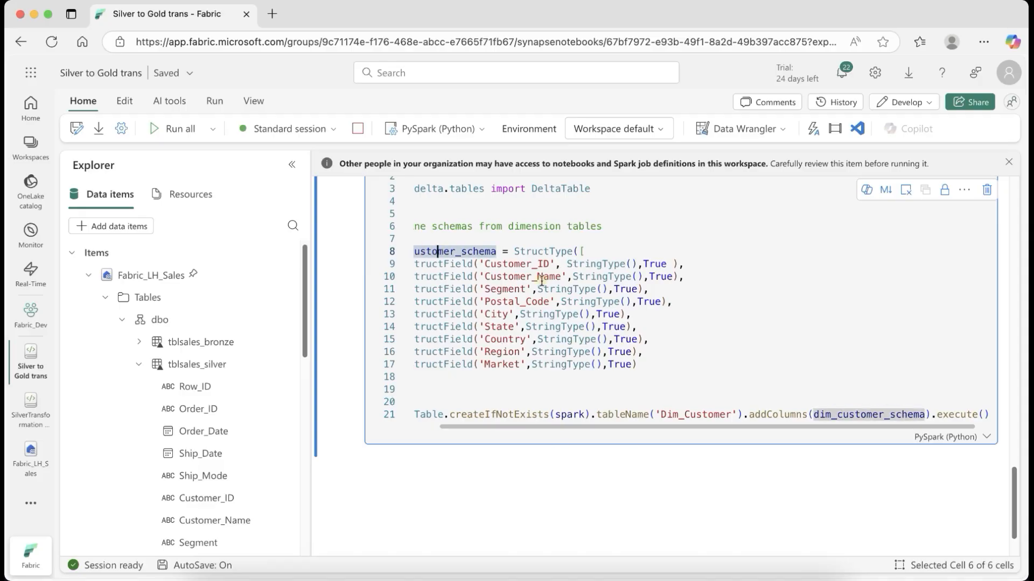
Run the Dim_Customer table creation cell and refresh the lakehouse's table list, with the tblsales_silver columns collapsed
{"action": "left_click_drag", "start_coordinate": [952, 431], "coordinate": [528, 430]}
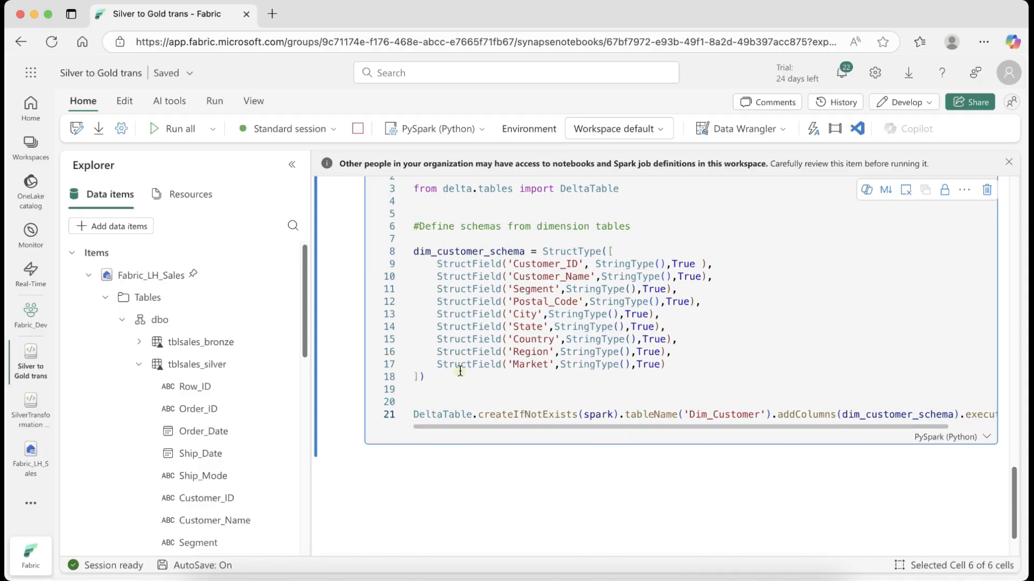
{"action": "left_click", "coordinate": [139, 365]}
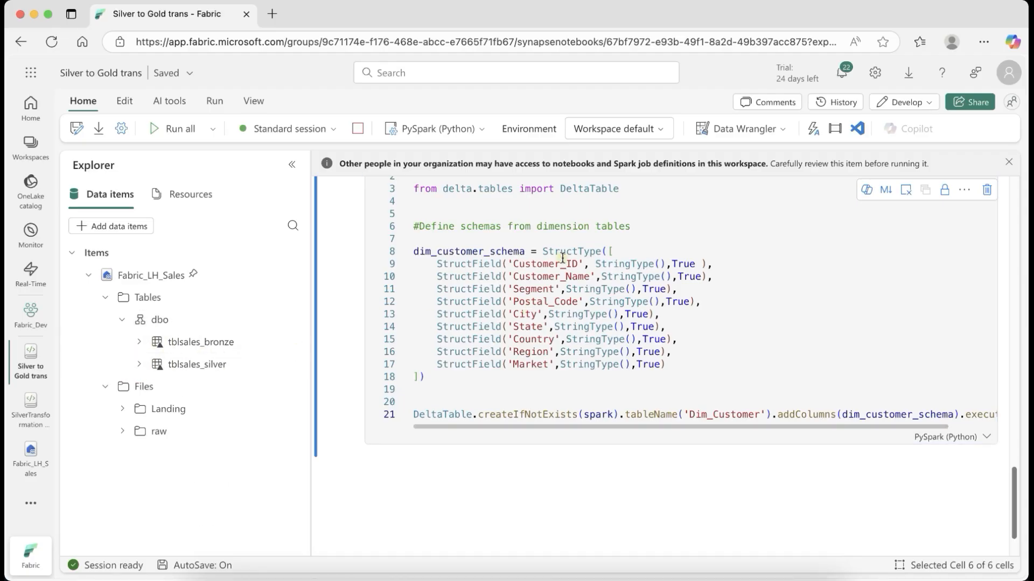
{"action": "left_click", "coordinate": [516, 393]}
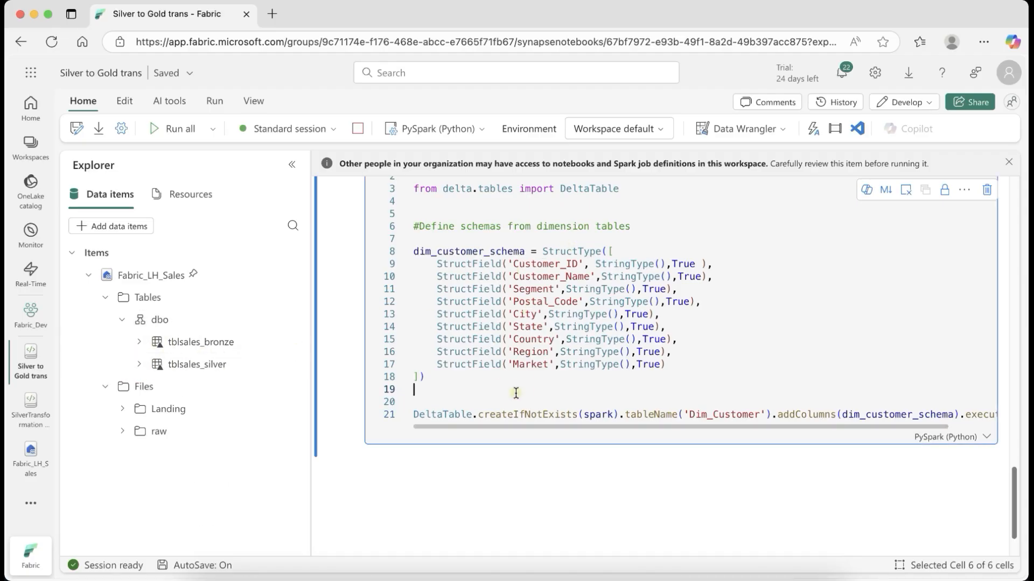
{"action": "key", "text": "super+Return"}
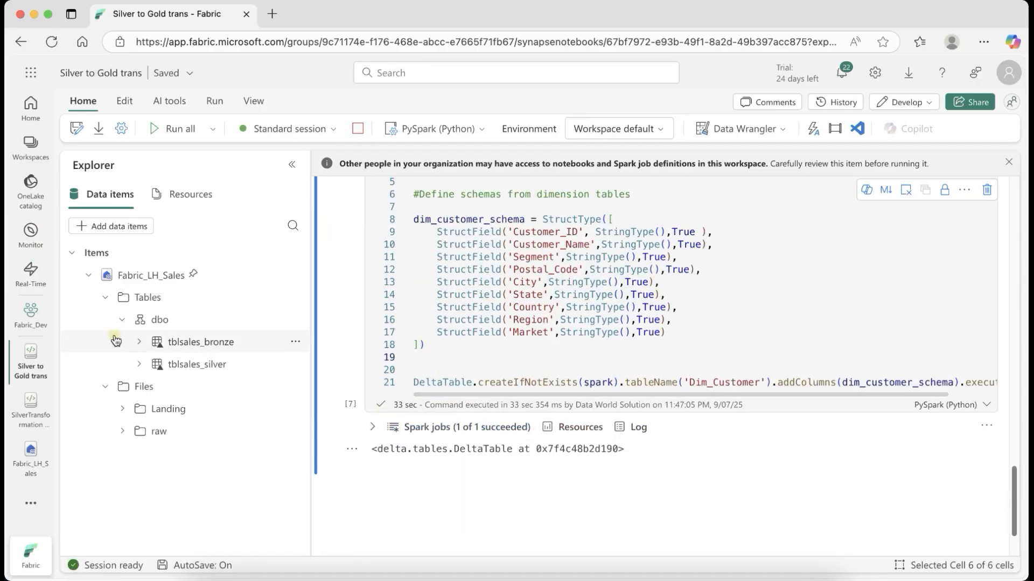
{"action": "left_click", "coordinate": [294, 321]}
{"action": "left_click", "coordinate": [322, 340]}
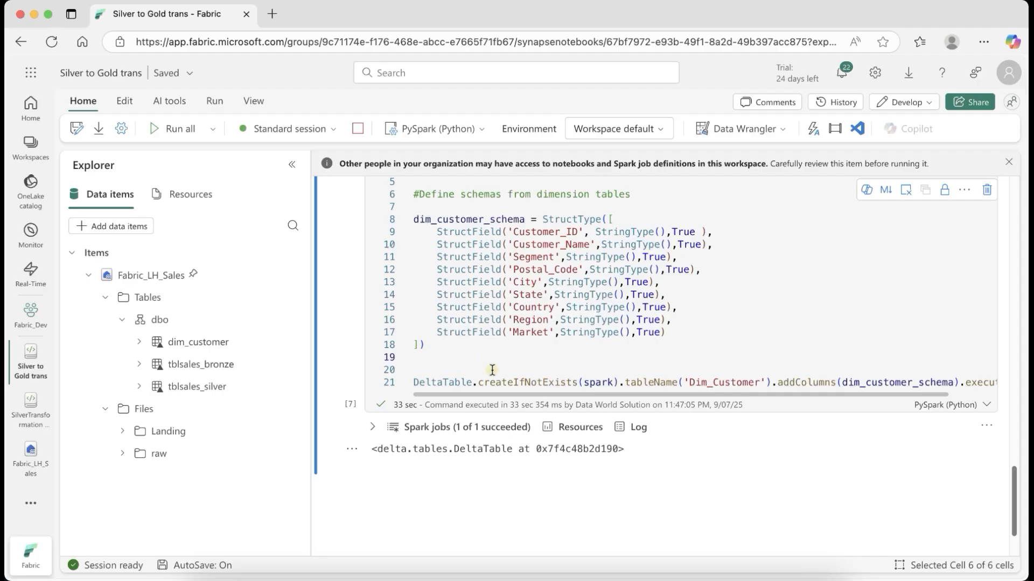
Add two cells below the Dim_Customer output and make the first a Markdown level-three heading reading Dim Product
{"action": "scroll", "coordinate": [457, 379], "scroll_direction": "down", "scroll_amount": 3}
{"action": "left_click", "coordinate": [397, 388]}
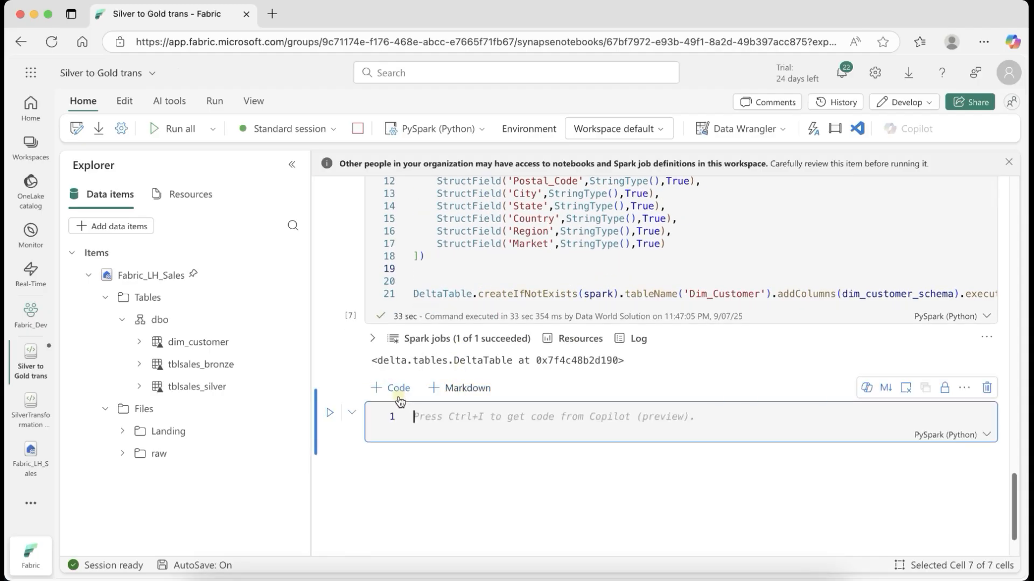
{"action": "left_click", "coordinate": [399, 397]}
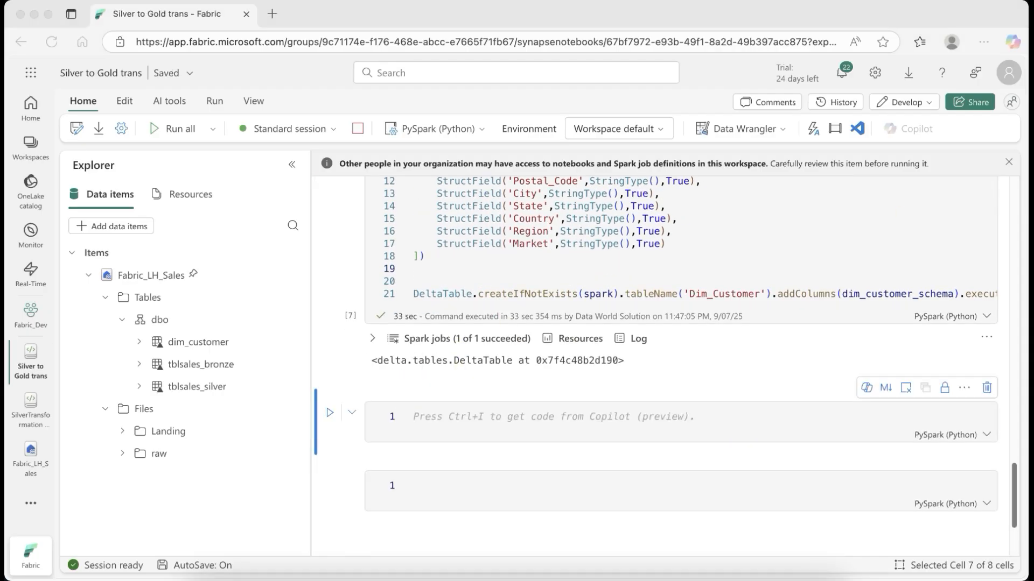
{"action": "left_click", "coordinate": [448, 422]}
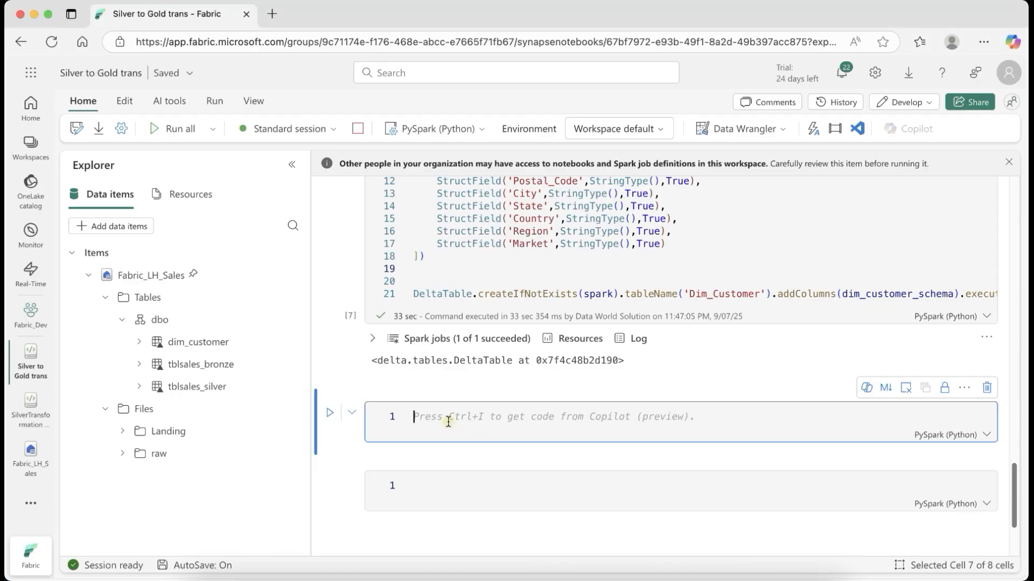
{"action": "type", "text": "### Dim Product"}
{"action": "key", "text": "Escape"}
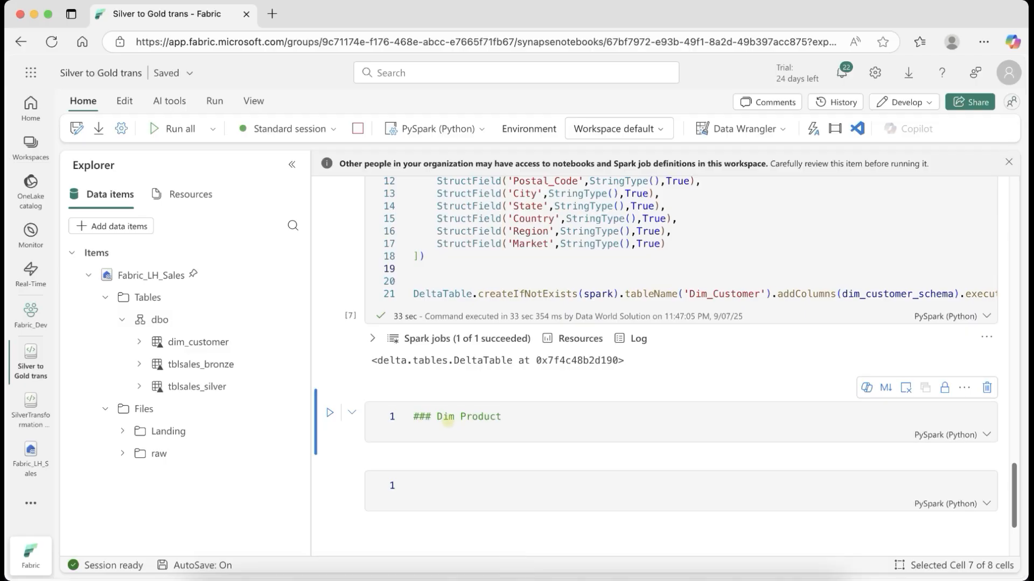
{"action": "key", "text": "m"}
Fill the empty code cell with the prepared dim_product_schema code that creates the Dim_Product Delta table, and run it
{"action": "left_click", "coordinate": [555, 485]}
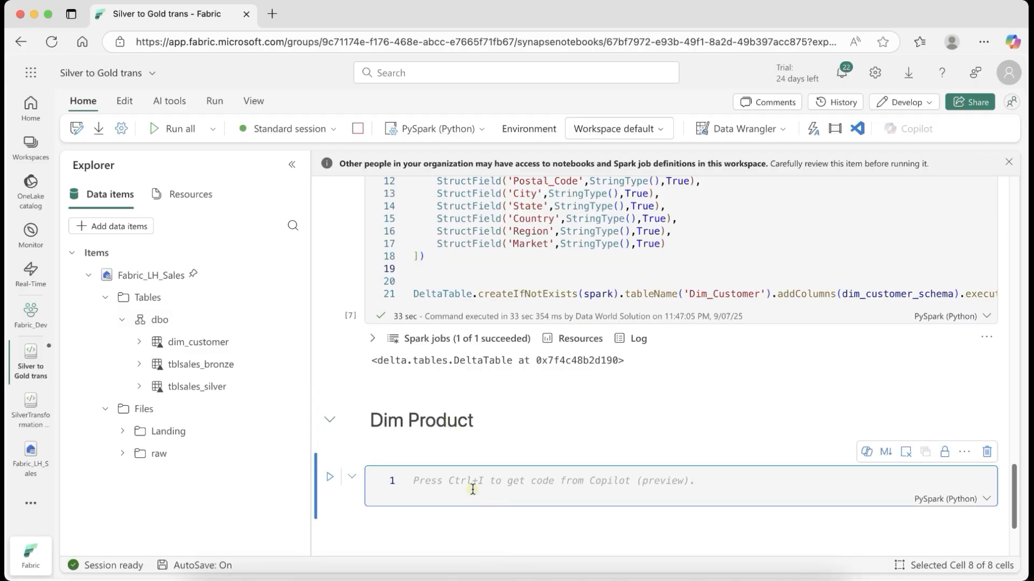
{"action": "type", "text": "product_schema = StructType([     StructField('Product_ID',StringType(),True),     StructField('Category',StringType(),True),     StructField('Sub_Category',StringType(),True),     StructField('Product_Name',StringType(),True) ])  DeltaTable.createIfNotExists(spark).tableName('Dim_Product').addColumns(dim_product_schema).execute()"}
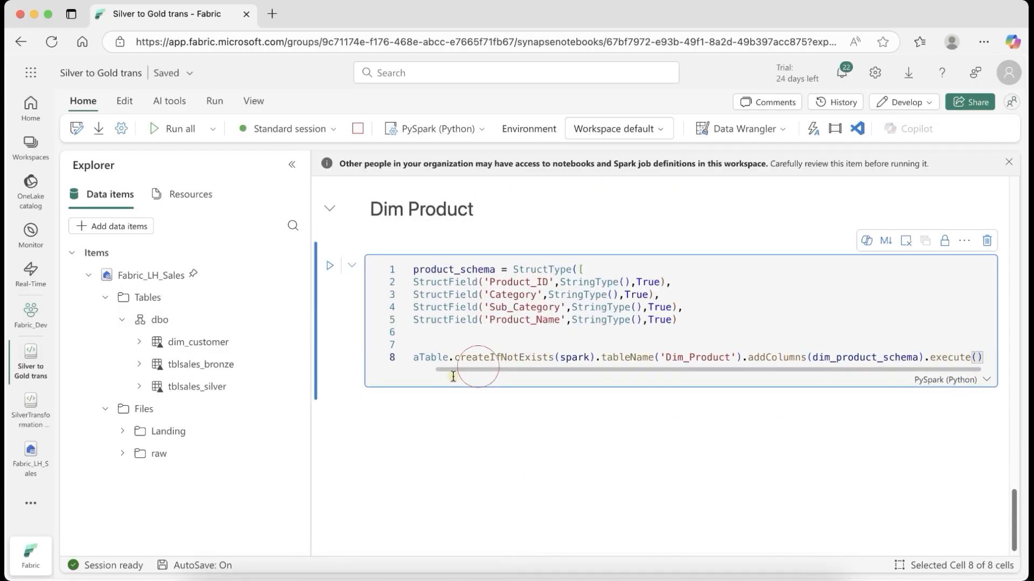
{"action": "left_click_drag", "start_coordinate": [451, 371], "coordinate": [406, 371]}
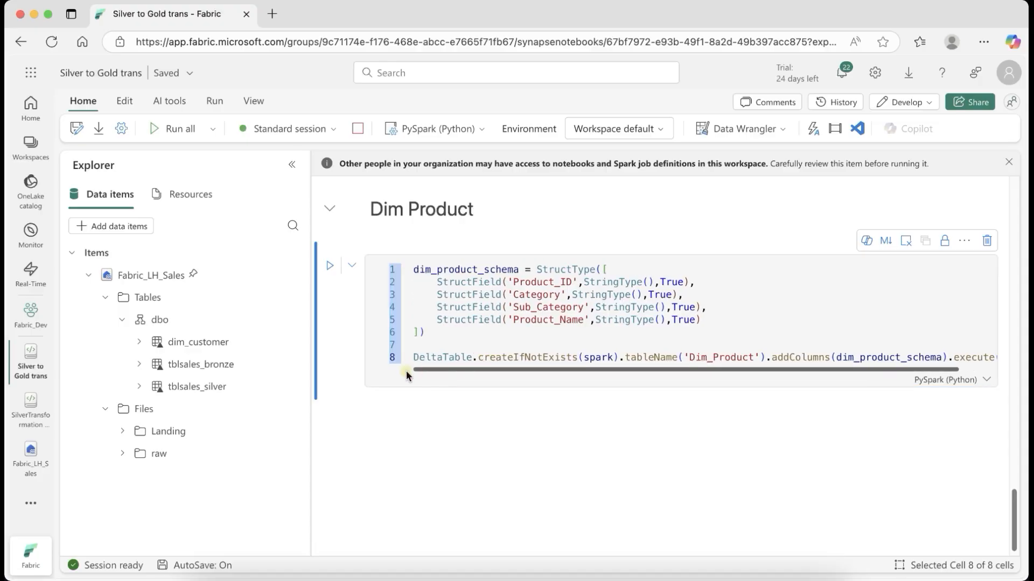
{"action": "scroll", "coordinate": [516, 334], "scroll_direction": "up", "scroll_amount": 5}
{"action": "scroll", "coordinate": [518, 347], "scroll_direction": "down", "scroll_amount": 4}
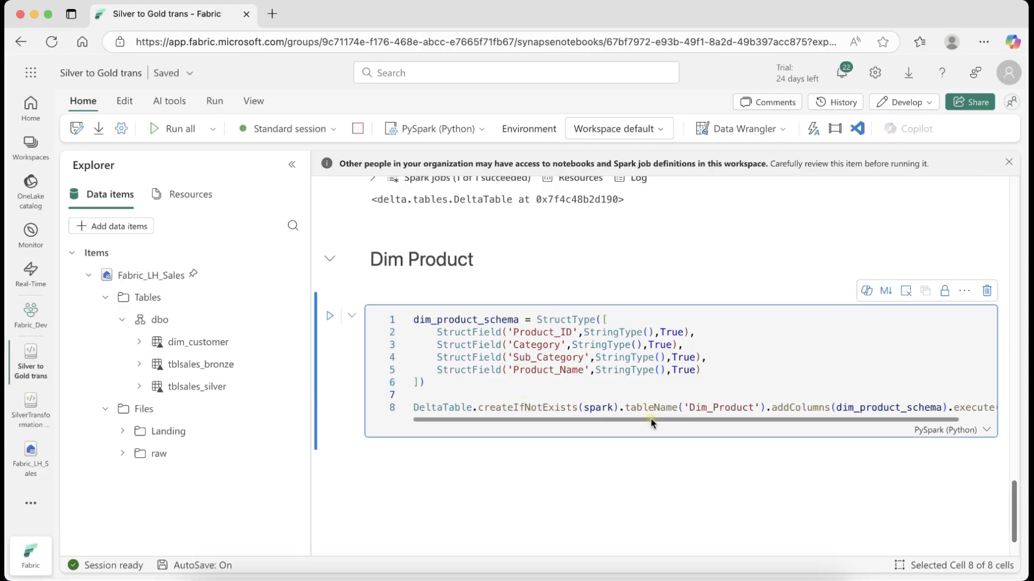
{"action": "key", "text": "shift+Return"}
Enter the level-three heading Fact Sales tables in the new cell and render it as Markdown
{"action": "type", "text": "### Fact _"}
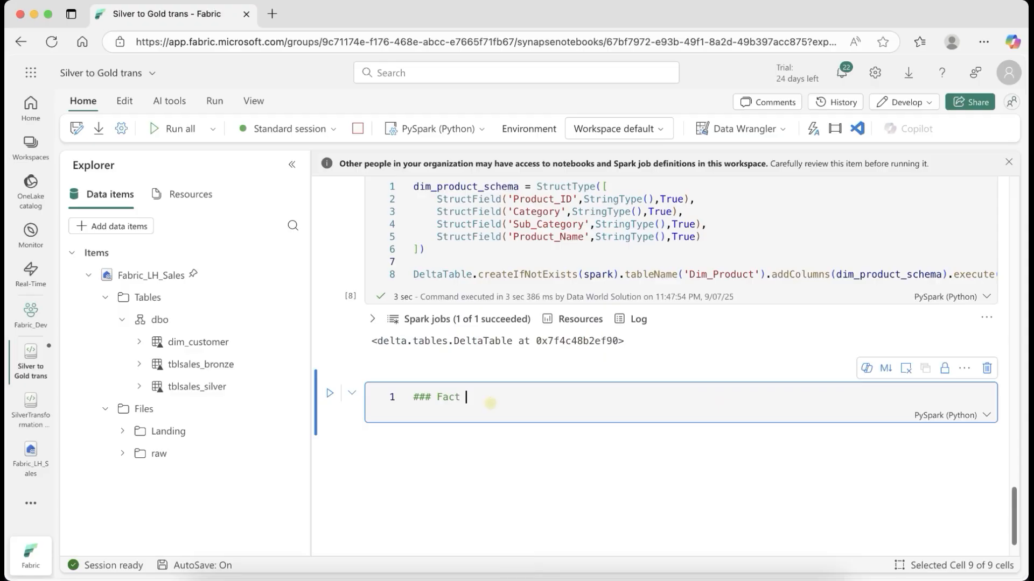
{"action": "type", "text": "Sales tables"}
{"action": "key", "text": "ctrl+Return"}
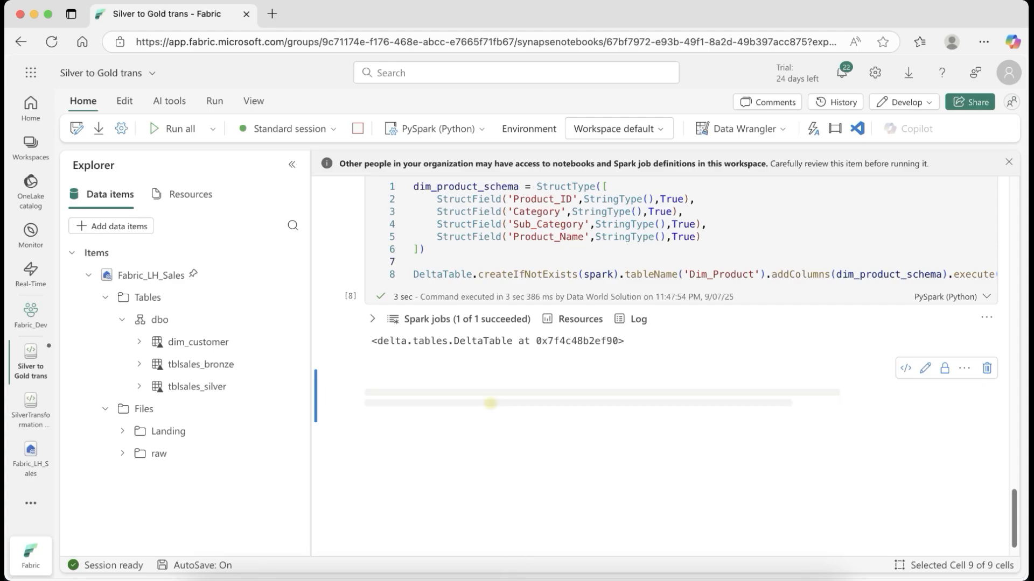
{"action": "scroll", "coordinate": [475, 437], "scroll_direction": "down", "scroll_amount": 1}
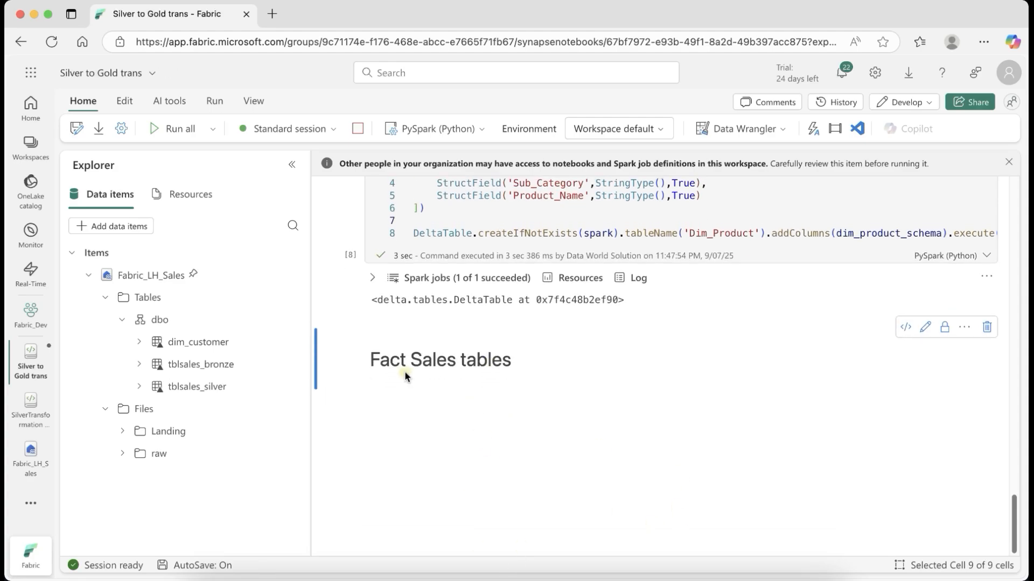
Add a code cell and paste in the prepared Fact_Sales_schema code that creates the Fact_Sales Delta table
{"action": "left_click", "coordinate": [396, 392]}
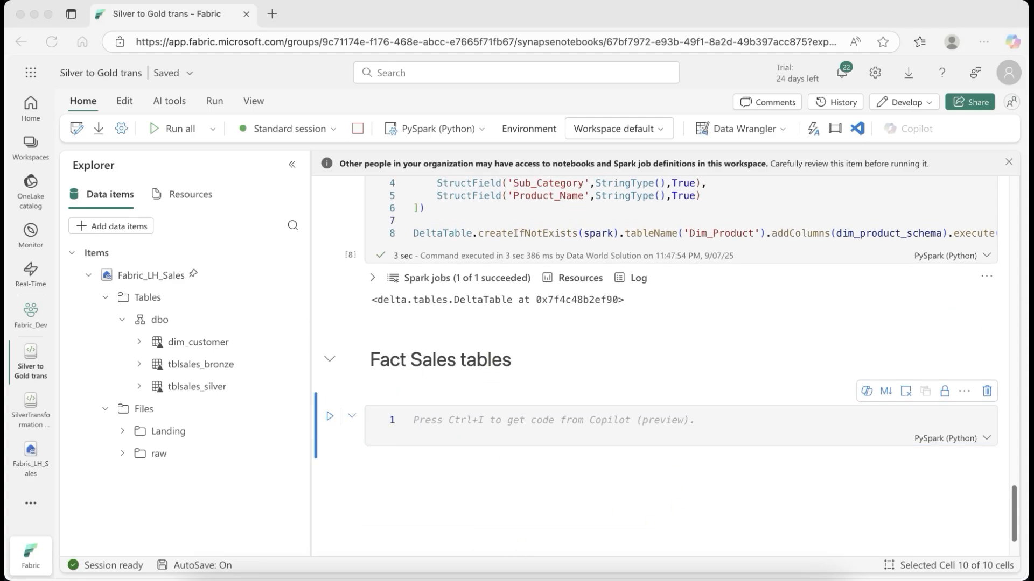
{"action": "key", "text": "super+a"}
{"action": "key", "text": "super+v"}
{"action": "scroll", "coordinate": [465, 422], "scroll_direction": "up", "scroll_amount": 10}
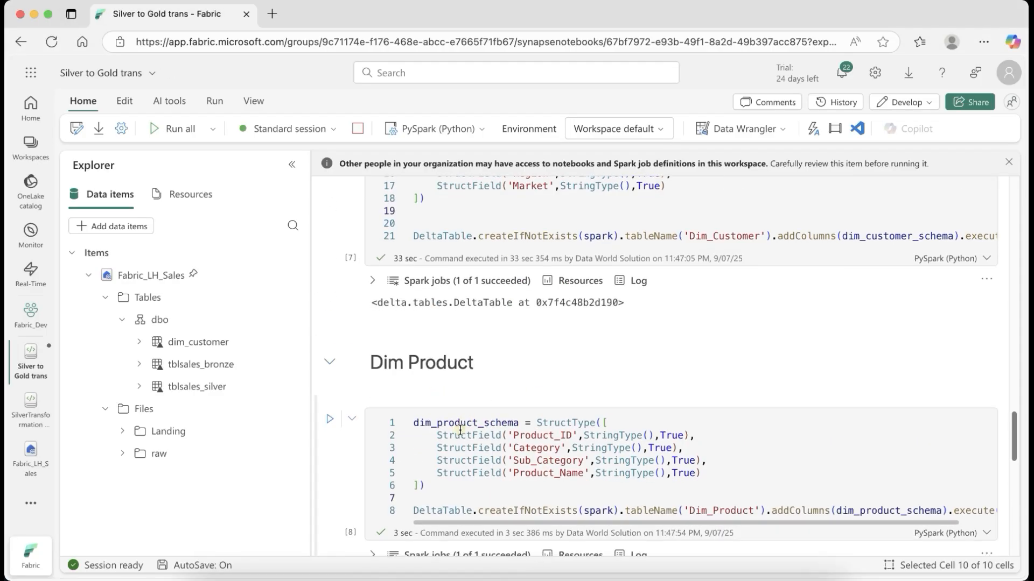
{"action": "scroll", "coordinate": [465, 423], "scroll_direction": "down", "scroll_amount": 2}
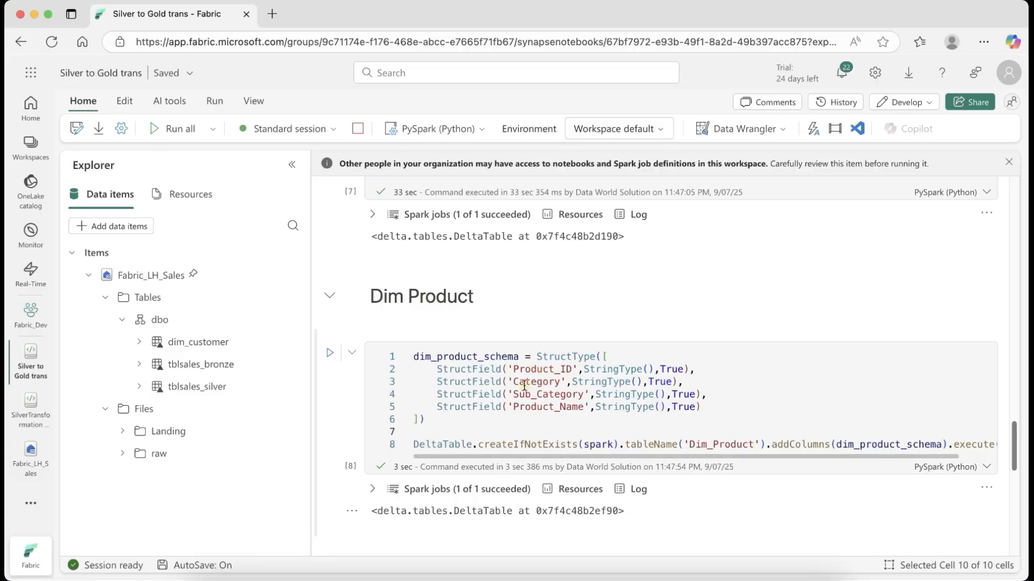
{"action": "scroll", "coordinate": [534, 419], "scroll_direction": "down", "scroll_amount": 8}
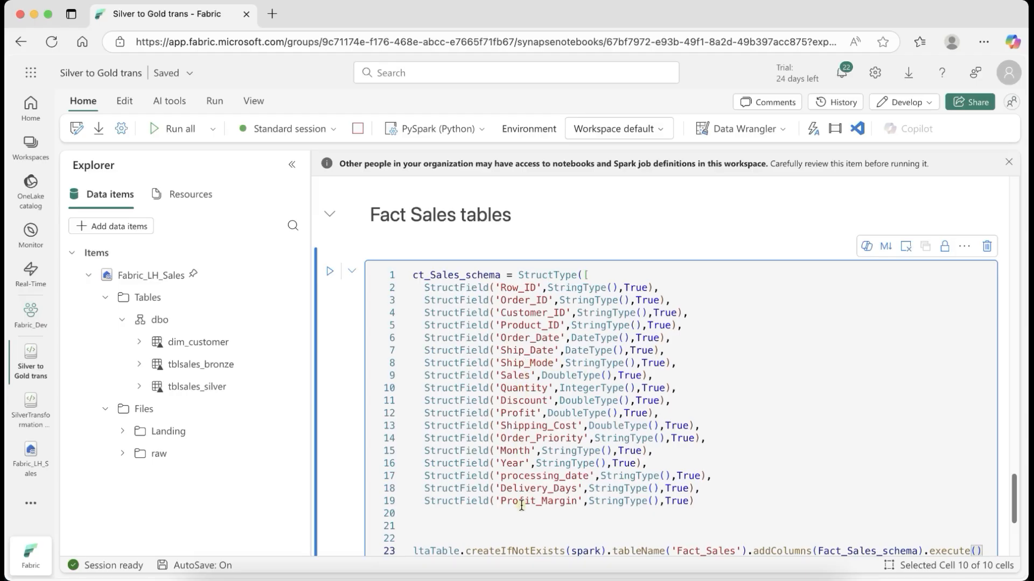
Run the Fact_Sales table creation cell and refresh the lakehouse's table list
{"action": "scroll", "coordinate": [520, 504], "scroll_direction": "down", "scroll_amount": 2}
{"action": "left_click", "coordinate": [514, 416]}
{"action": "key", "text": "ctrl+Return"}
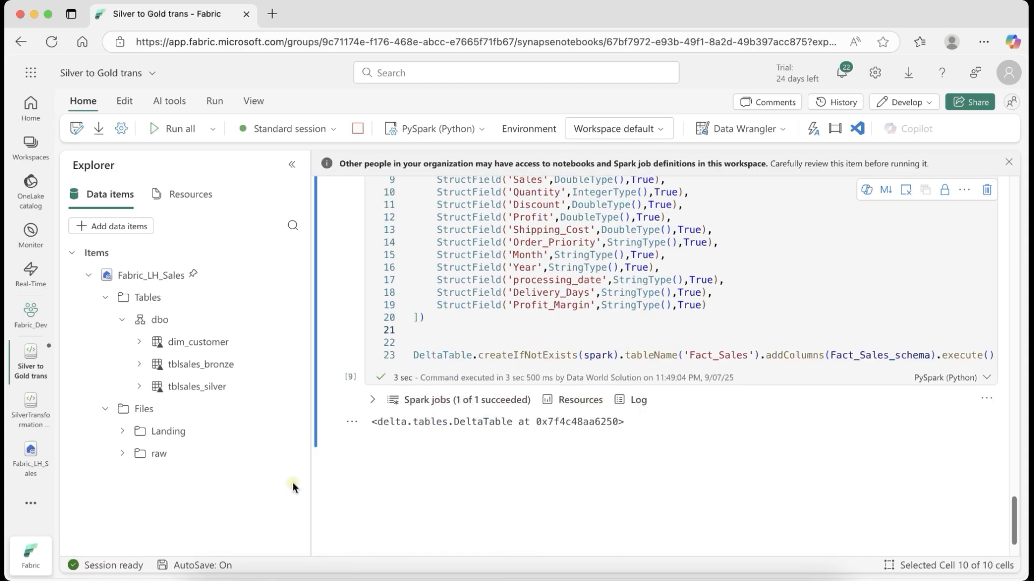
{"action": "left_click", "coordinate": [295, 298]}
{"action": "left_click", "coordinate": [323, 320]}
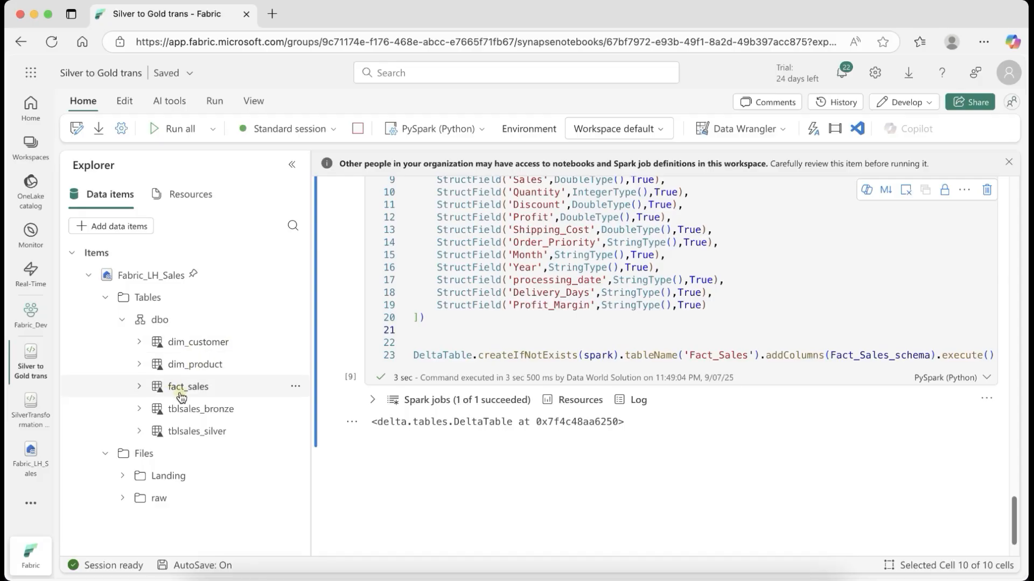
Add a code cell containing ### Loading Data into Dim_Customer and run it
{"action": "scroll", "coordinate": [526, 431], "scroll_direction": "down", "scroll_amount": 2}
{"action": "left_click", "coordinate": [385, 402]}
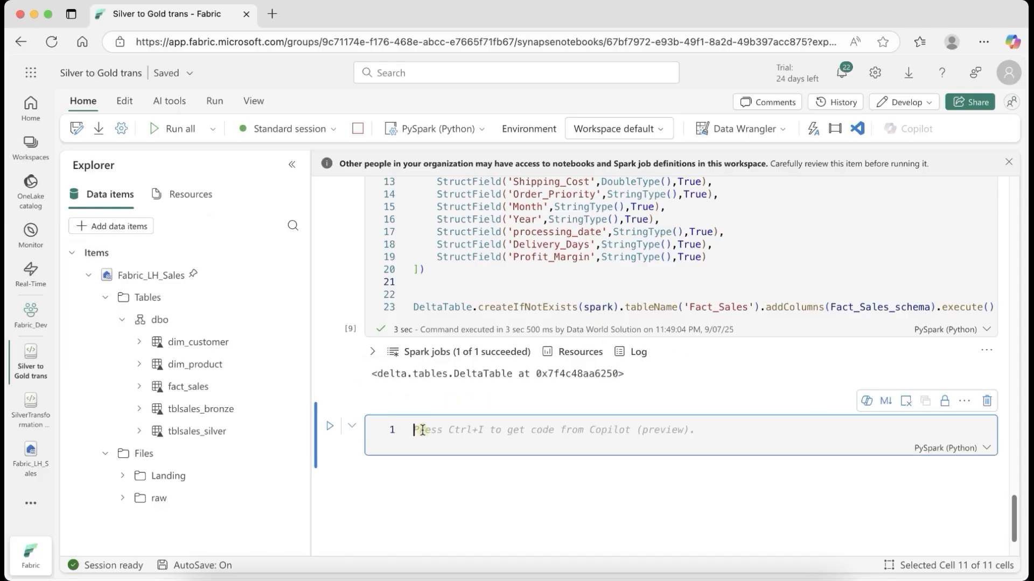
{"action": "type", "text": "### Loa"}
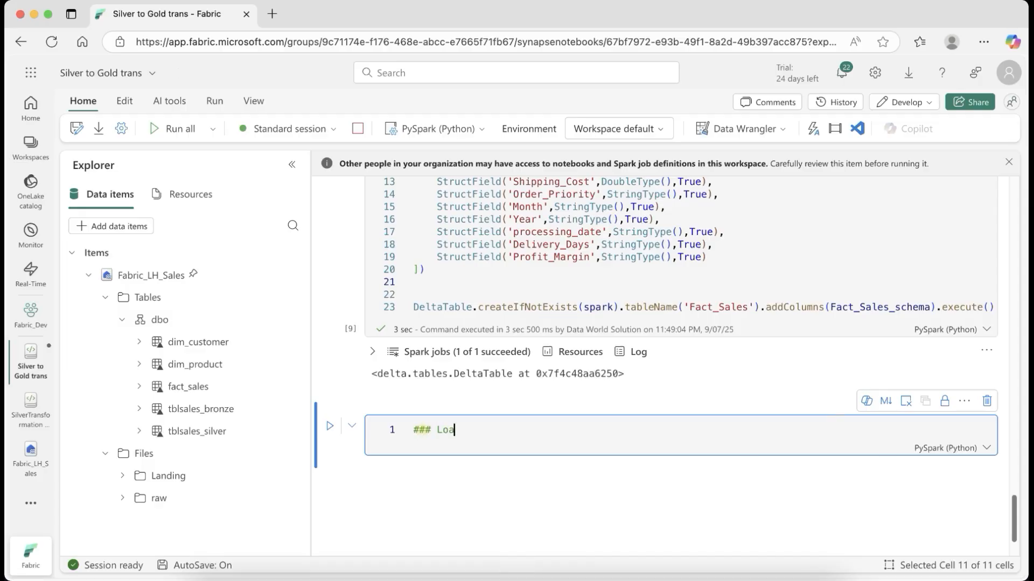
{"action": "type", "text": "ding Data inot"}
{"action": "key", "text": "BackSpace"}
{"action": "key", "text": "BackSpace"}
{"action": "type", "text": "to Dim_Customer"}
{"action": "key", "text": "ctrl+Return"}
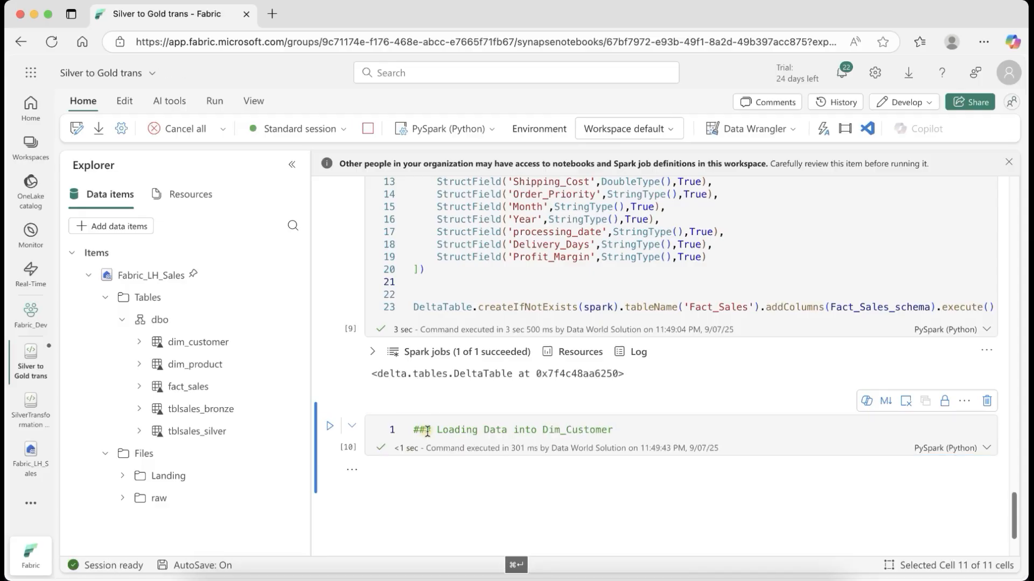
Add a code cell and paste in the prepared df_selected_dim_customer code, selecting Customer_ID through Market from df with dropDuplicates()
{"action": "left_click", "coordinate": [400, 407]}
{"action": "scroll", "coordinate": [444, 383], "scroll_direction": "down", "scroll_amount": 2}
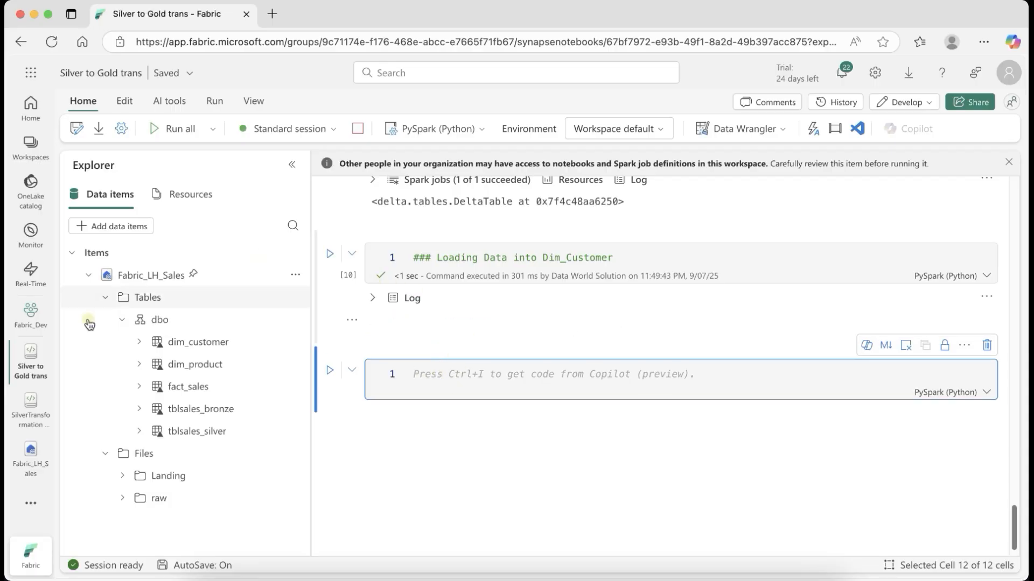
{"action": "key", "text": "super+Tab"}
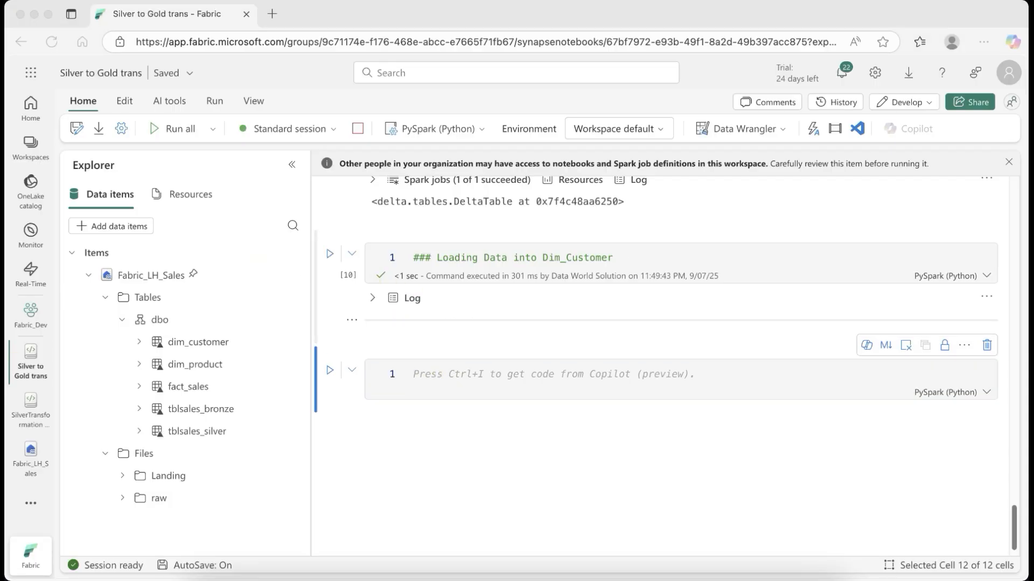
{"action": "key", "text": "super+a"}
{"action": "left_click", "coordinate": [445, 379]}
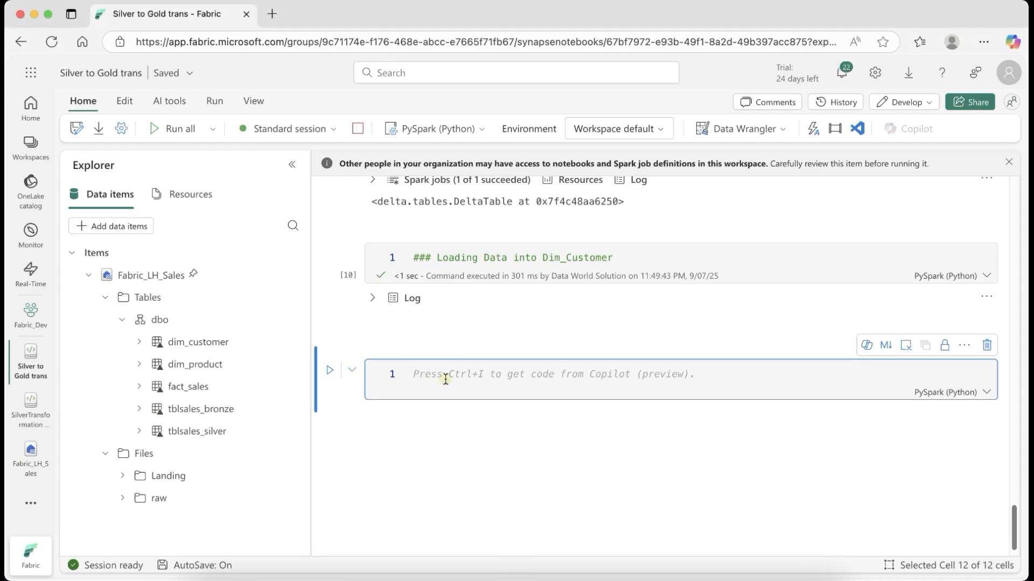
{"action": "type", "text": "df_selected_dim_customer = (     df.select('Customer_ID',             'Customer_Name',             'Segment',             'Postal_Code',             'City',             'State',             'Country',             'Region',             'Market').dropDuplicates())"}
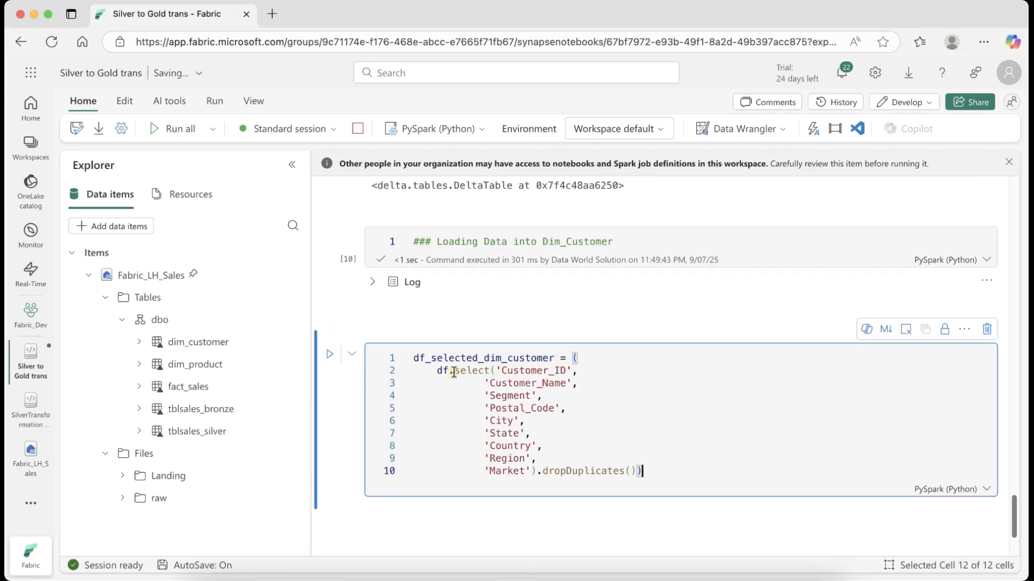
Compare the columns selected in df_selected_dim_customer with the dim_customer_schema fields, and check its df source and dropDuplicates() call
{"action": "double_click", "coordinate": [437, 372]}
{"action": "scroll", "coordinate": [521, 371], "scroll_direction": "up", "scroll_amount": 15}
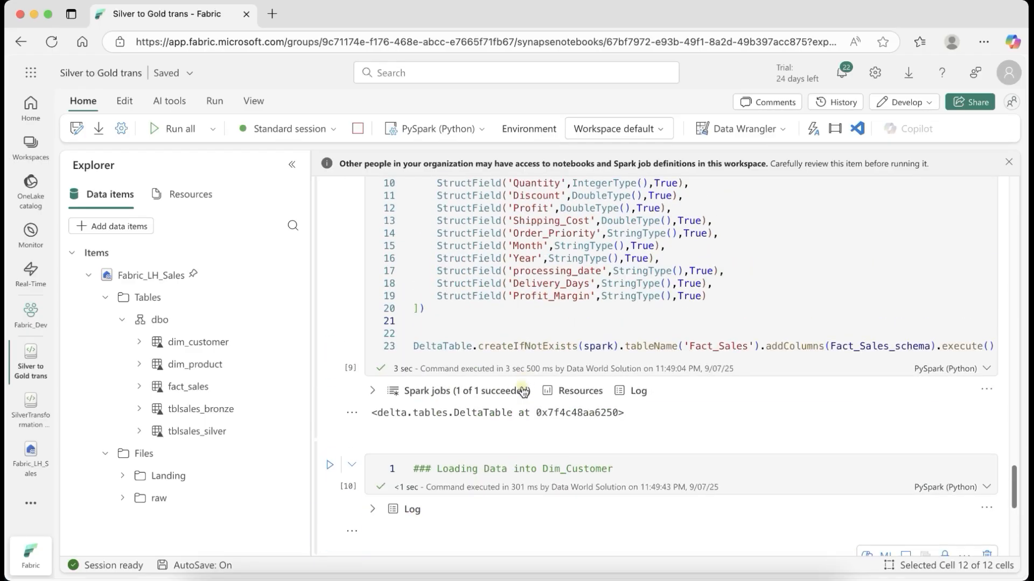
{"action": "scroll", "coordinate": [518, 374], "scroll_direction": "up", "scroll_amount": 5}
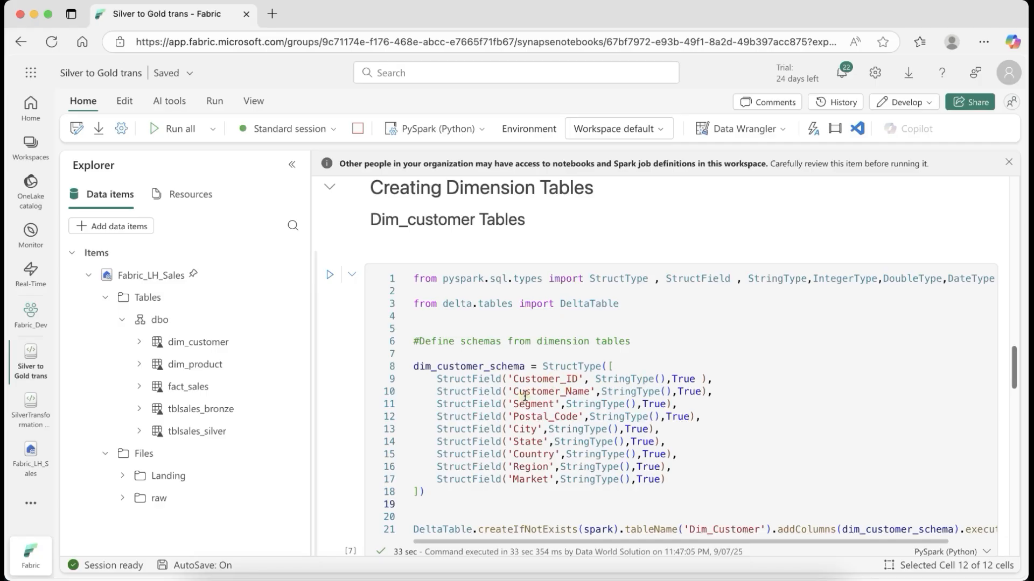
{"action": "scroll", "coordinate": [437, 406], "scroll_direction": "down", "scroll_amount": 15}
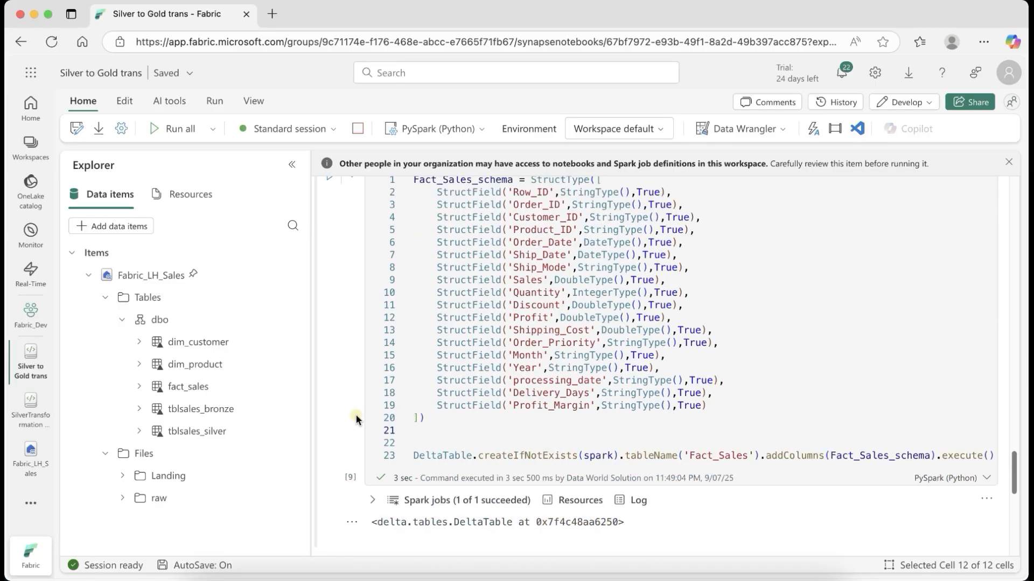
{"action": "scroll", "coordinate": [358, 420], "scroll_direction": "down", "scroll_amount": 4}
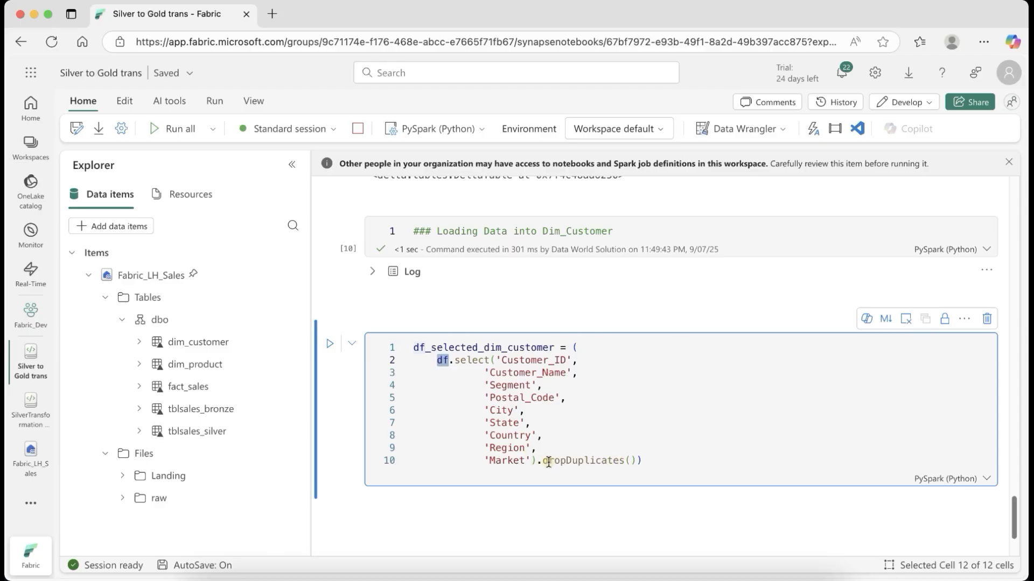
{"action": "left_click", "coordinate": [646, 462]}
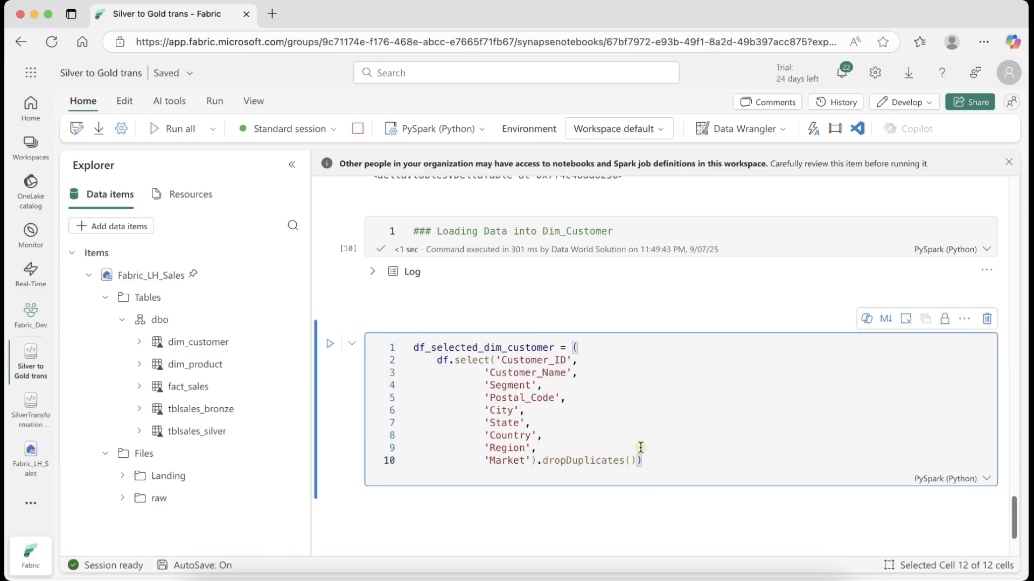
{"action": "double_click", "coordinate": [512, 349]}
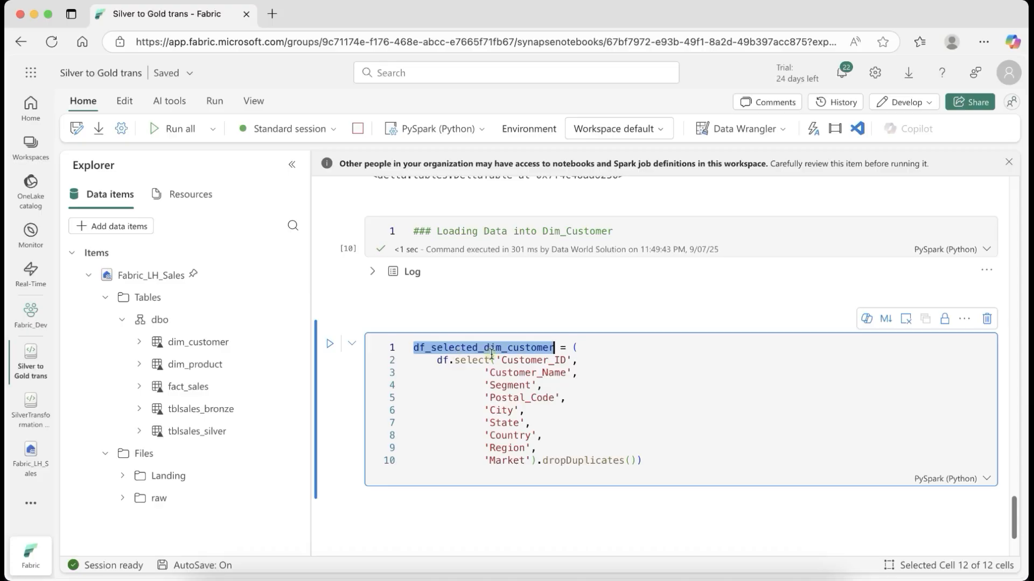
Run the df_selected_dim_customer cell and add a new code cell below it
{"action": "left_click", "coordinate": [691, 457]}
{"action": "key", "text": "super+Return"}
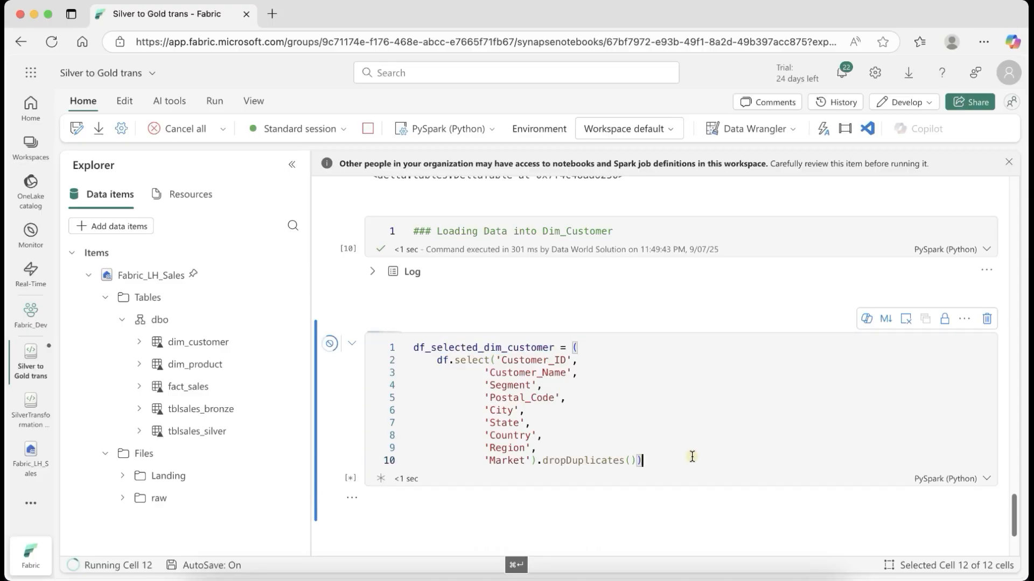
{"action": "scroll", "coordinate": [692, 456], "scroll_direction": "down", "scroll_amount": 3}
{"action": "left_click", "coordinate": [396, 386]}
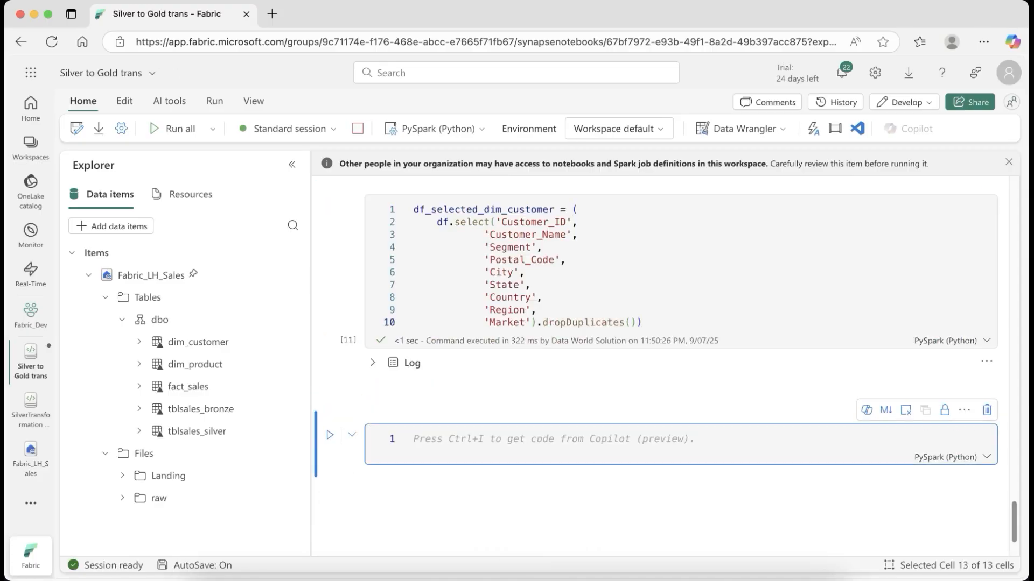
Paste the prepared MERGE (UPSERT) code, which merges df_selected_dim_customer into dim_deltacustomer on Customer_ID, into the new cell
{"action": "key", "text": "super+s"}
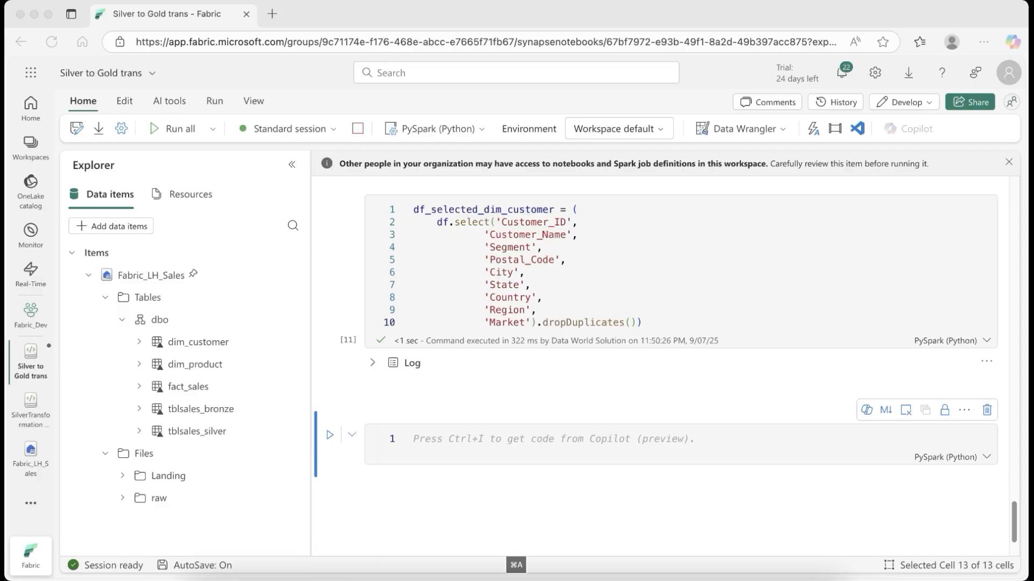
{"action": "key", "text": "super+a"}
{"action": "left_click", "coordinate": [431, 460]}
{"action": "key", "text": "super+v"}
{"action": "scroll", "coordinate": [485, 414], "scroll_direction": "up", "scroll_amount": 2}
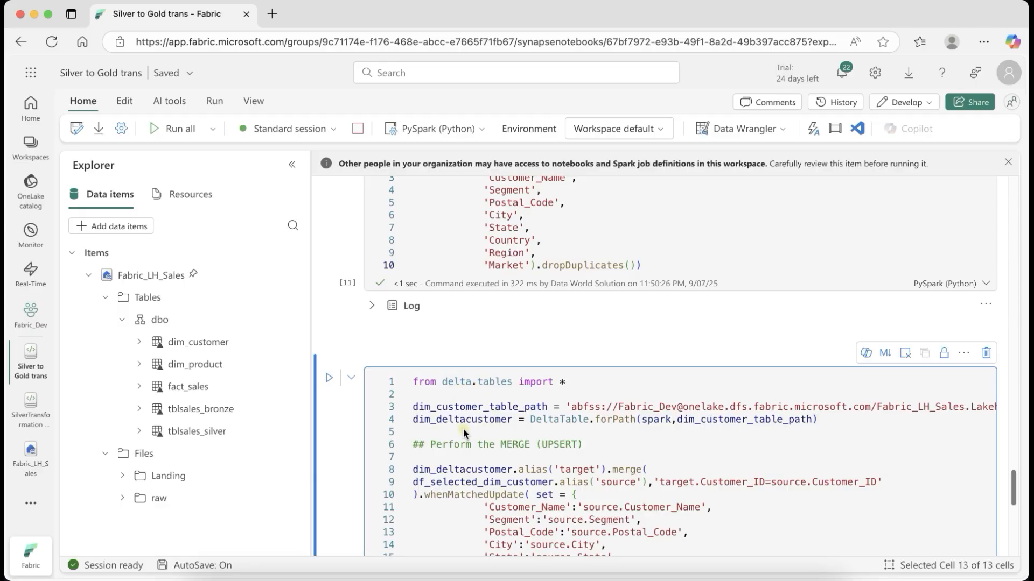
Copy the dim_customer table's path from the lakehouse and substitute it for the quoted dim_customer_table_path value in the merge cell
{"action": "scroll", "coordinate": [463, 428], "scroll_direction": "down", "scroll_amount": 1}
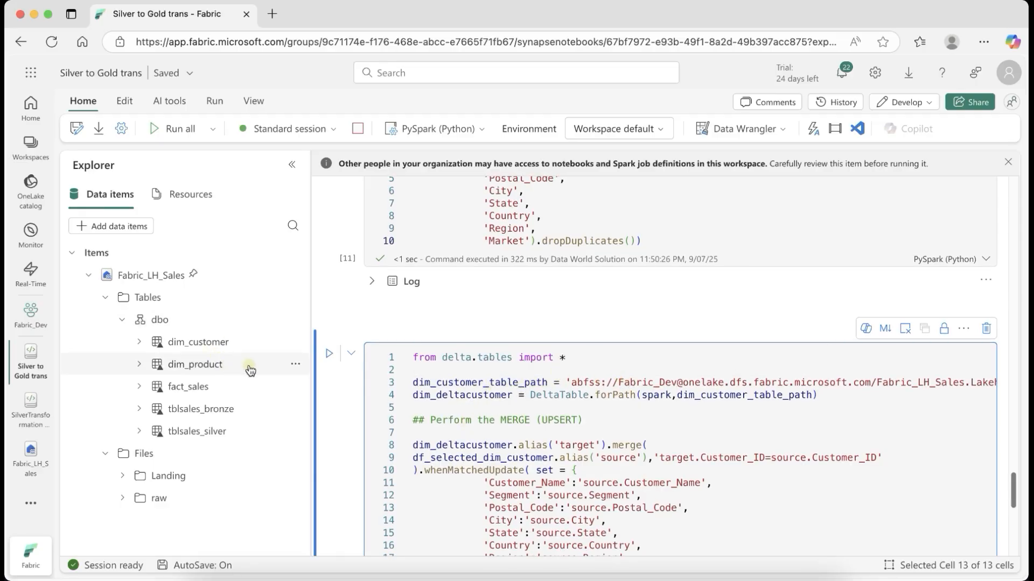
{"action": "left_click", "coordinate": [291, 345]}
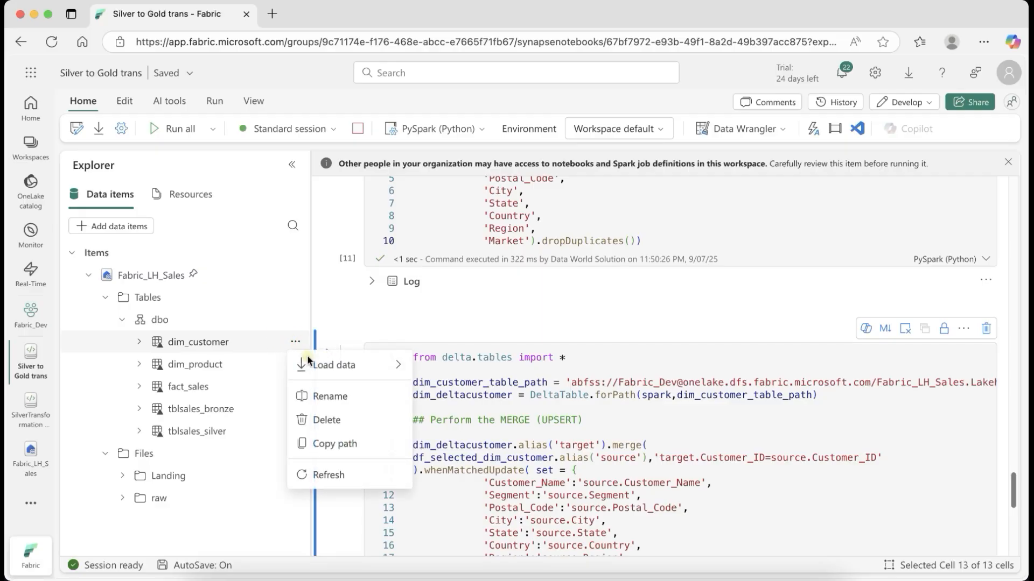
{"action": "left_click", "coordinate": [336, 444]}
{"action": "left_click", "coordinate": [572, 382]}
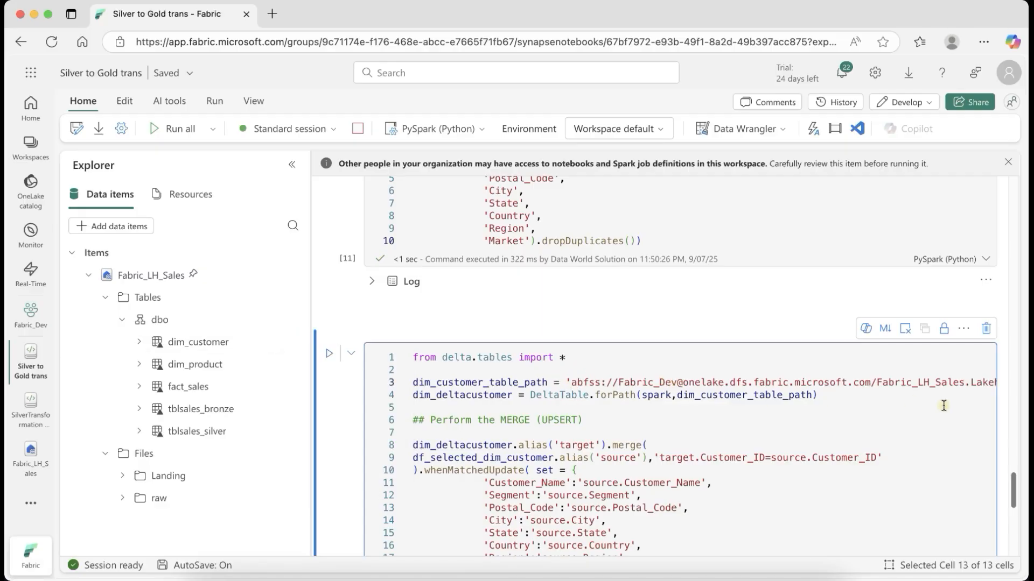
{"action": "key", "text": "shift+Right"}
{"action": "key", "text": "shift+Right"}
{"action": "key", "text": "shift+Right"}
{"action": "key", "text": "shift+Right"}
{"action": "key", "text": "shift+Right"}
{"action": "key", "text": "shift+Right"}
{"action": "key", "text": "shift+Down"}
{"action": "key", "text": "shift+Left"}
{"action": "key", "text": "shift+Left"}
{"action": "key", "text": "shift+Left"}
{"action": "key", "text": "shift+Left"}
{"action": "key", "text": "shift+Left"}
{"action": "key", "text": "shift+Left"}
{"action": "key", "text": "shift+Left"}
{"action": "key", "text": "shift+Left"}
{"action": "key", "text": "shift+Left"}
{"action": "key", "text": "shift+Left"}
{"action": "key", "text": "shift+Left"}
{"action": "key", "text": "shift+Left"}
{"action": "key", "text": "shift+Left"}
{"action": "key", "text": "shift+Left"}
{"action": "key", "text": "shift+Left"}
{"action": "key", "text": "shift+Left"}
{"action": "key", "text": "shift+Left"}
{"action": "key", "text": "shift+Left"}
{"action": "key", "text": "shift+Left"}
{"action": "key", "text": "shift+Left"}
{"action": "key", "text": "shift+Left"}
{"action": "key", "text": "shift+Left"}
{"action": "key", "text": "shift+Left"}
{"action": "key", "text": "shift+Left"}
{"action": "key", "text": "shift+Left"}
{"action": "key", "text": "shift+Left"}
{"action": "key", "text": "shift+Left"}
{"action": "key", "text": "shift+Left"}
{"action": "key", "text": "shift+Left"}
{"action": "key", "text": "shift+Left"}
{"action": "key", "text": "shift+Left"}
{"action": "key", "text": "shift+Left"}
{"action": "key", "text": "shift+Left"}
{"action": "key", "text": "shift+Left"}
{"action": "key", "text": "ctrl+v"}
{"action": "type", "text": "'"}
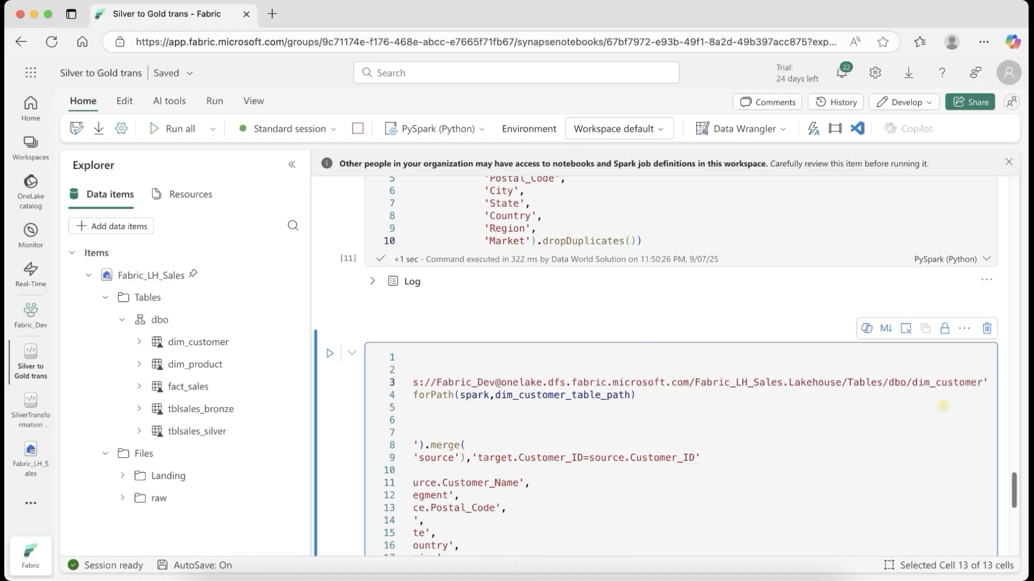
{"action": "key", "text": "Down"}
{"action": "key", "text": "Home"}
Examine the merge code: the dim_deltacustomer target, the source alias, the Customer_ID match condition, and the whenMatchedUpdate and whenNotMatchedInsert column mappings
{"action": "mouse_move", "coordinate": [616, 397]}
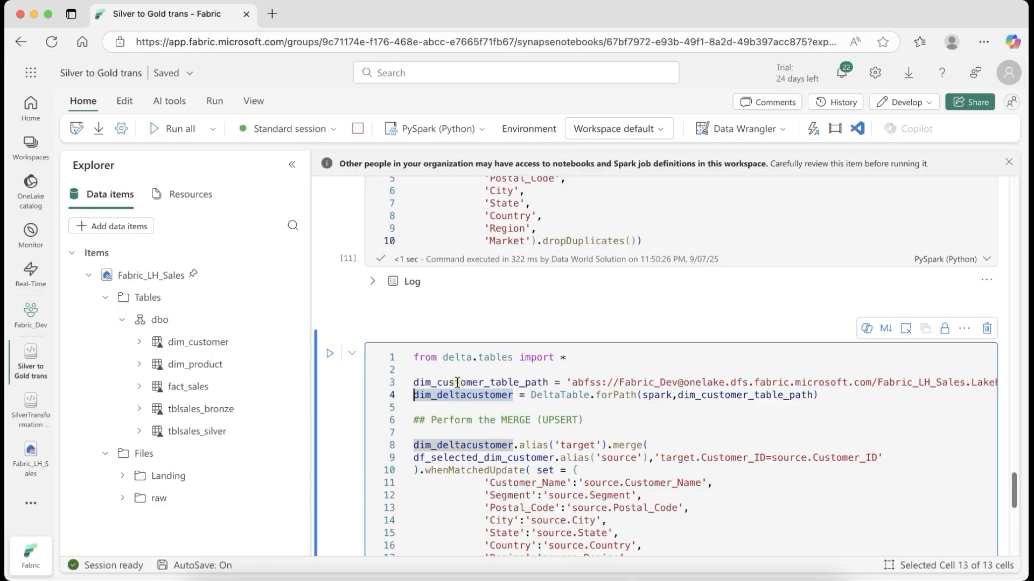
{"action": "double_click", "coordinate": [443, 400]}
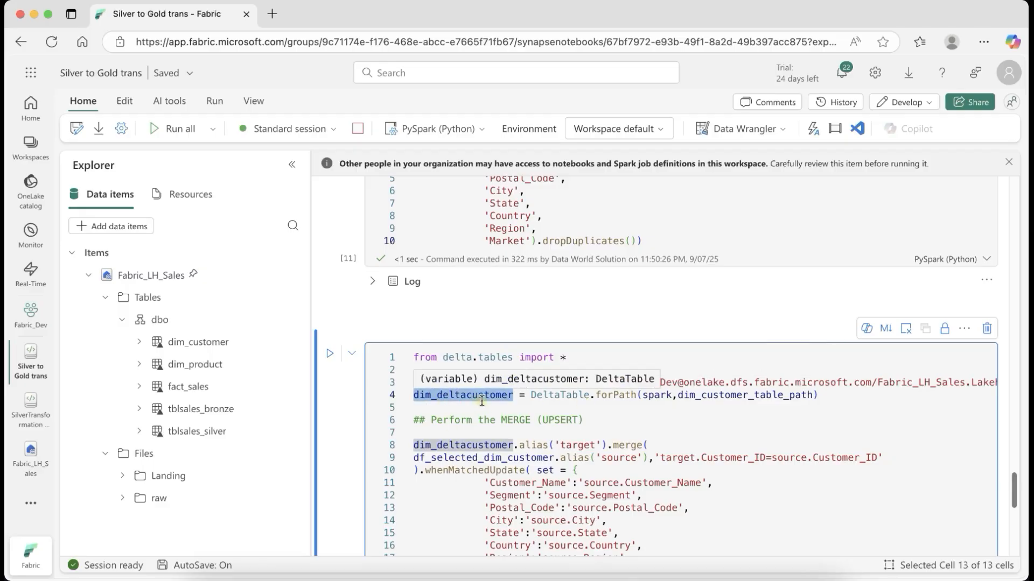
{"action": "scroll", "coordinate": [480, 401], "scroll_direction": "down", "scroll_amount": 1}
{"action": "left_click", "coordinate": [617, 414]}
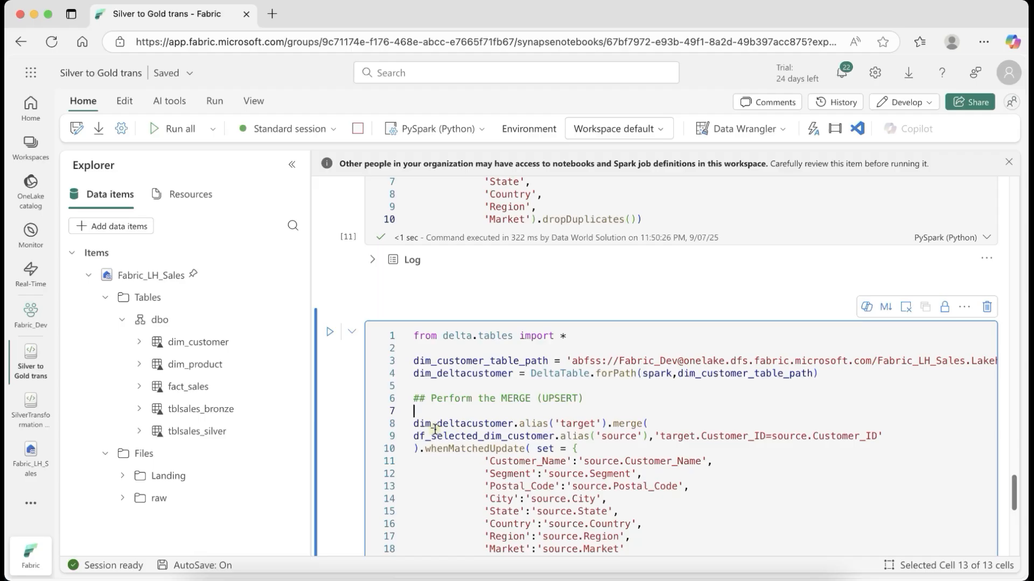
{"action": "scroll", "coordinate": [457, 412], "scroll_direction": "down", "scroll_amount": 1}
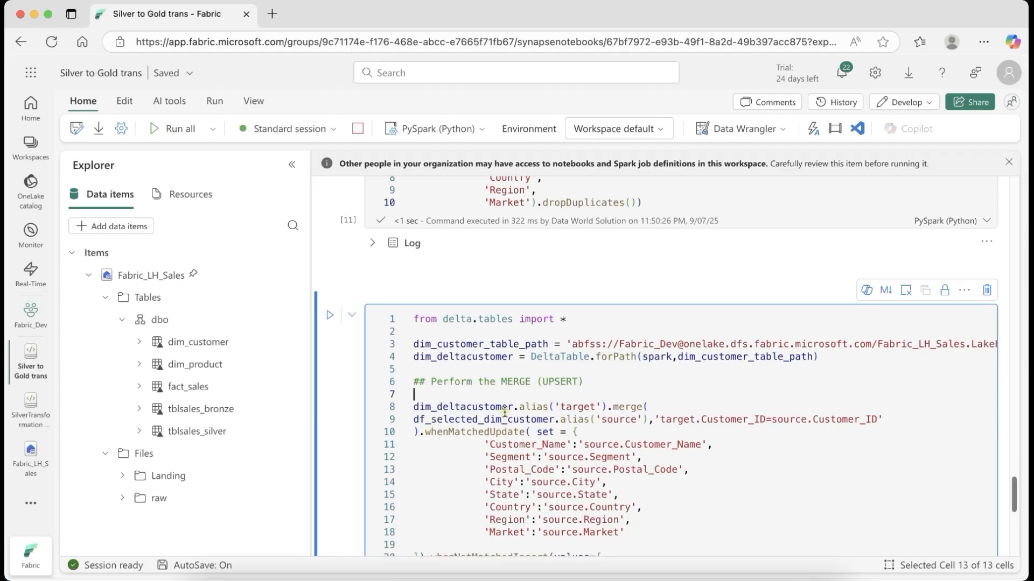
{"action": "double_click", "coordinate": [477, 407]}
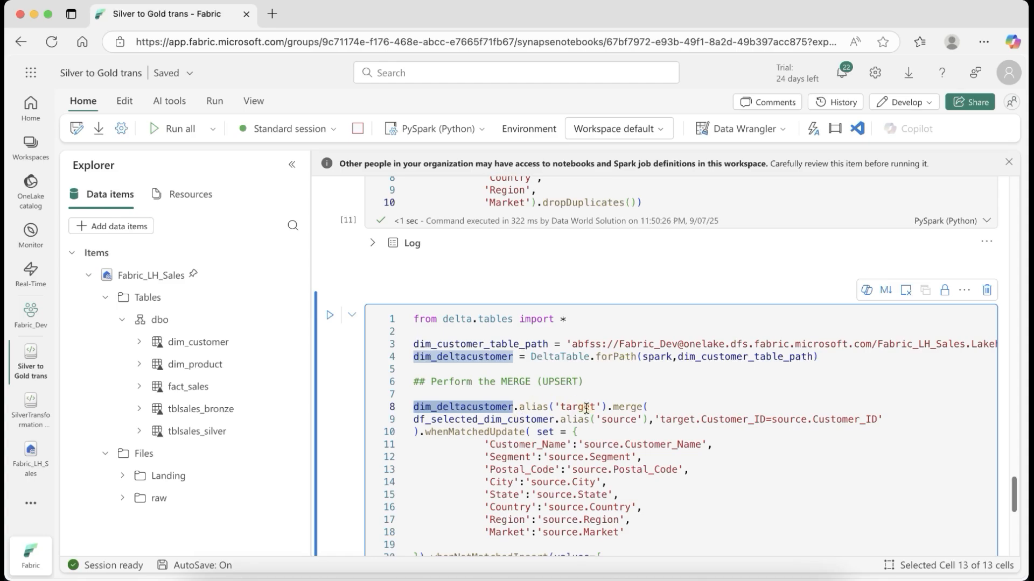
{"action": "mouse_move", "coordinate": [467, 423]}
{"action": "scroll", "coordinate": [512, 420], "scroll_direction": "up", "scroll_amount": 2}
{"action": "scroll", "coordinate": [569, 308], "scroll_direction": "down", "scroll_amount": 5}
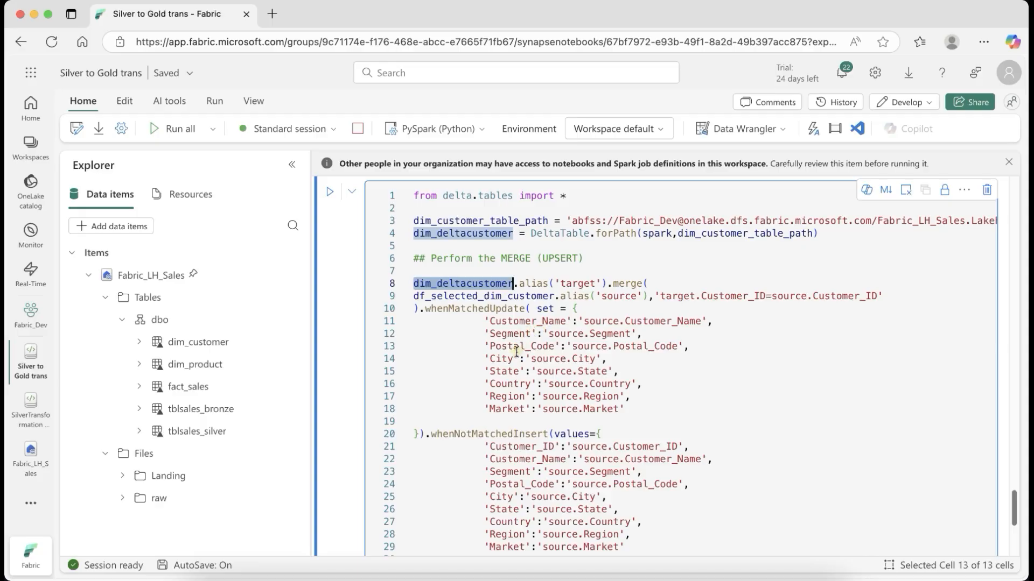
{"action": "scroll", "coordinate": [517, 420], "scroll_direction": "down", "scroll_amount": 1}
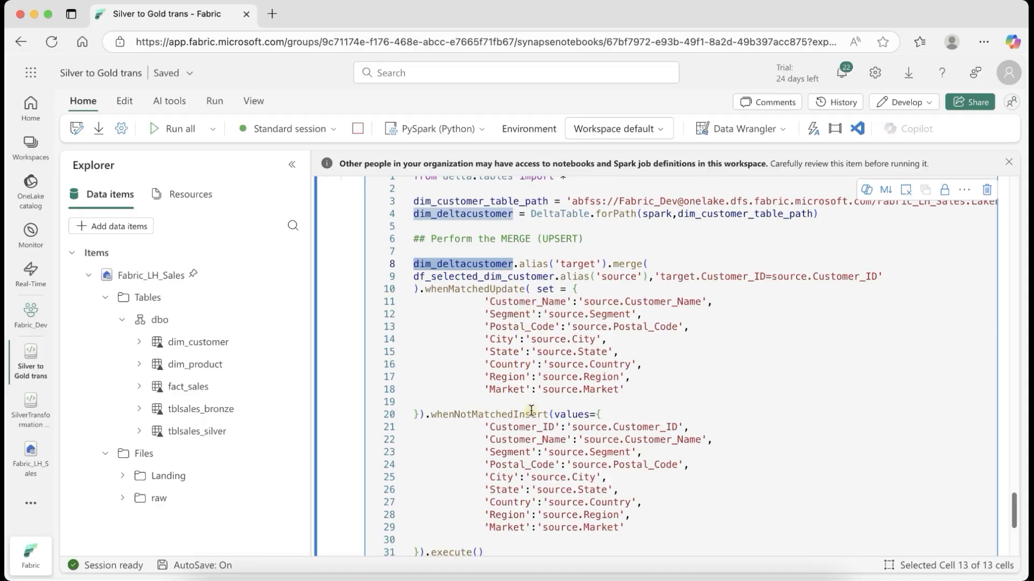
{"action": "scroll", "coordinate": [591, 421], "scroll_direction": "down", "scroll_amount": 2}
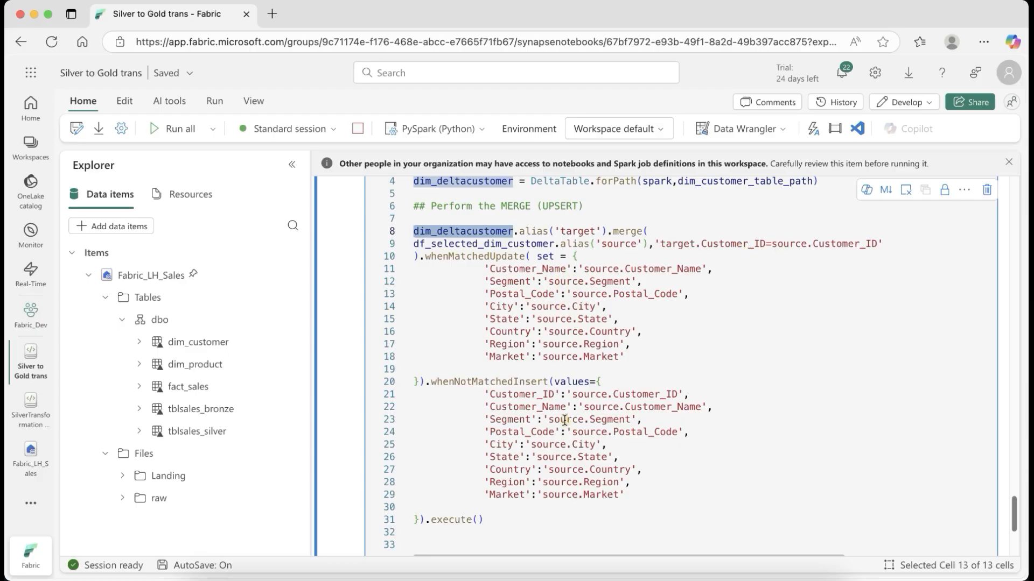
{"action": "scroll", "coordinate": [566, 423], "scroll_direction": "down", "scroll_amount": 2}
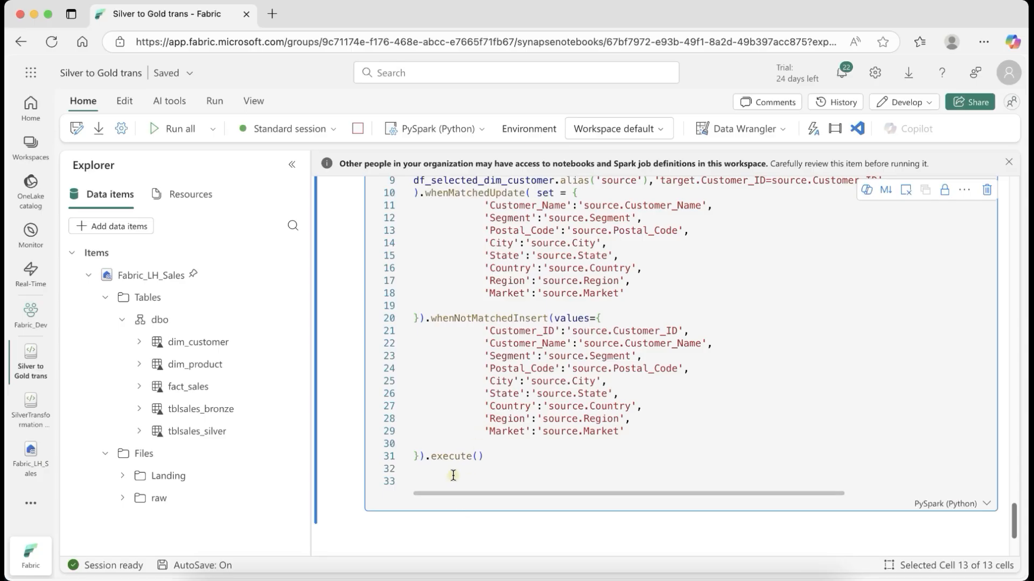
Run the Dim_Customer merge cell and follow its progress until the Spark jobs finish
{"action": "key", "text": "ctrl+Return"}
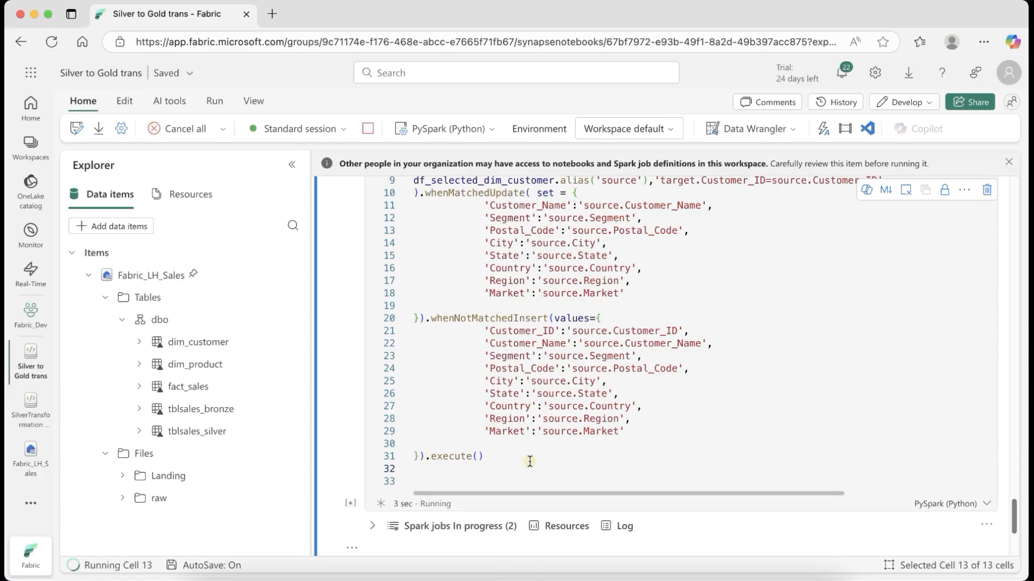
{"action": "scroll", "coordinate": [520, 433], "scroll_direction": "up", "scroll_amount": 3}
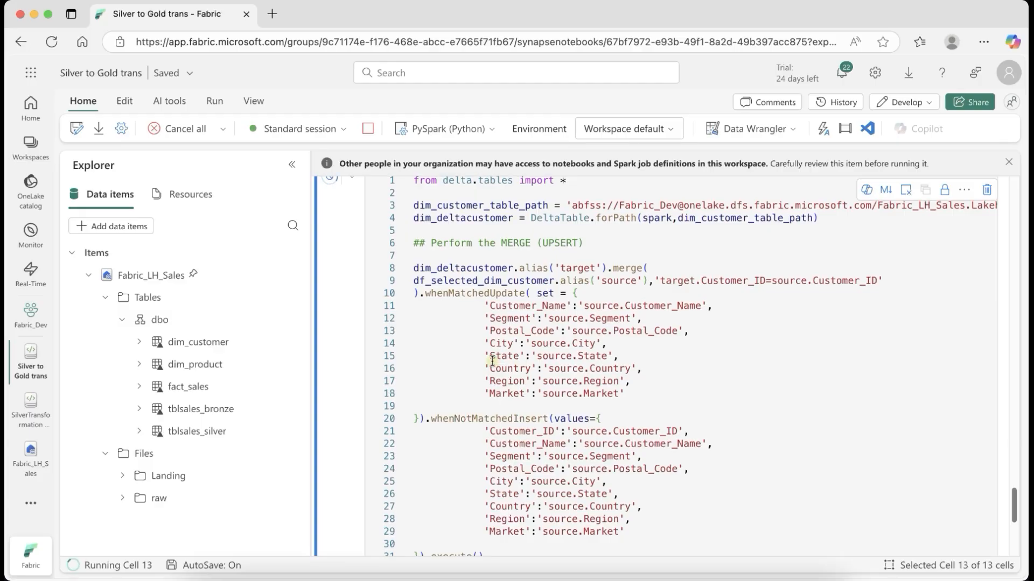
{"action": "scroll", "coordinate": [501, 365], "scroll_direction": "up", "scroll_amount": 2}
{"action": "scroll", "coordinate": [495, 367], "scroll_direction": "down", "scroll_amount": 1}
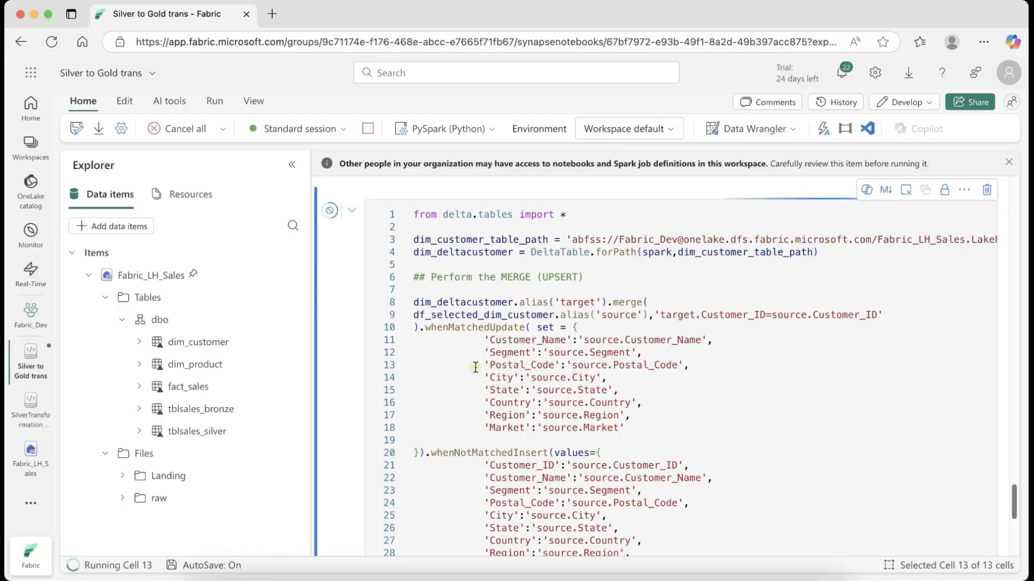
{"action": "scroll", "coordinate": [502, 377], "scroll_direction": "down", "scroll_amount": 5}
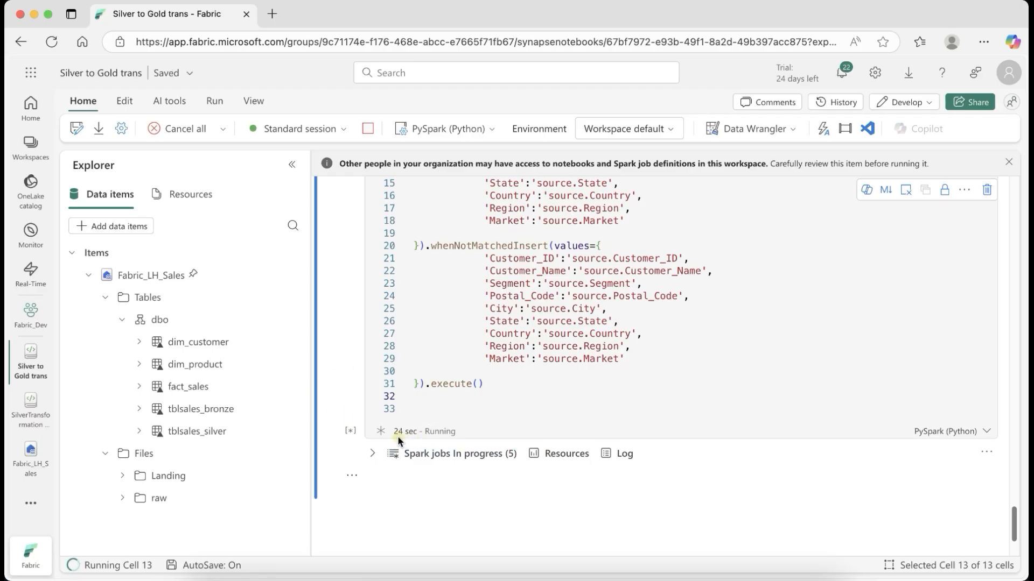
{"action": "scroll", "coordinate": [430, 420], "scroll_direction": "down", "scroll_amount": 1}
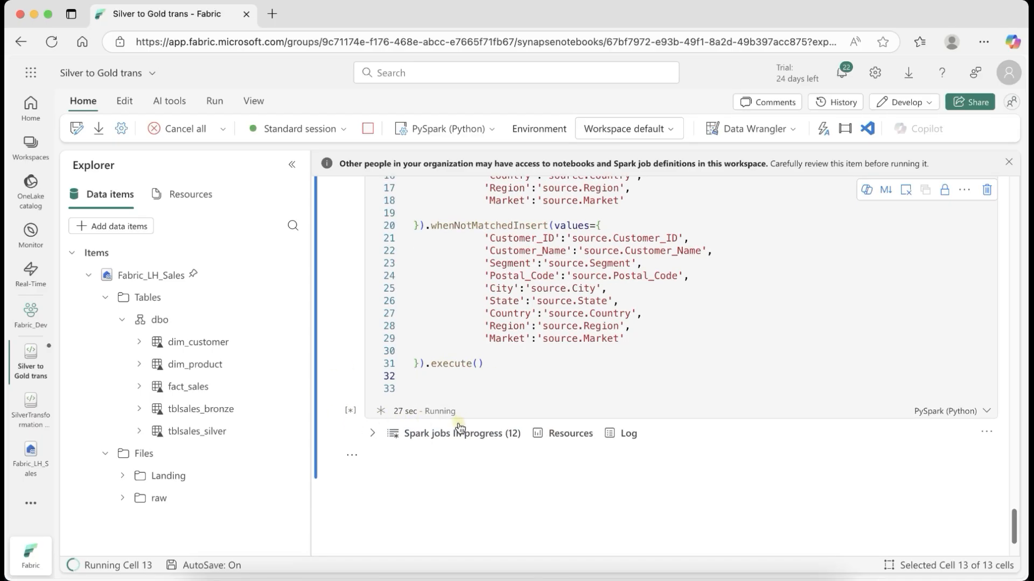
Add a code cell with the prepared code that reads dim_deltacustomer.history(1) and prints total, inserted, updated, deleted and affected rows
{"action": "key", "text": "super+a"}
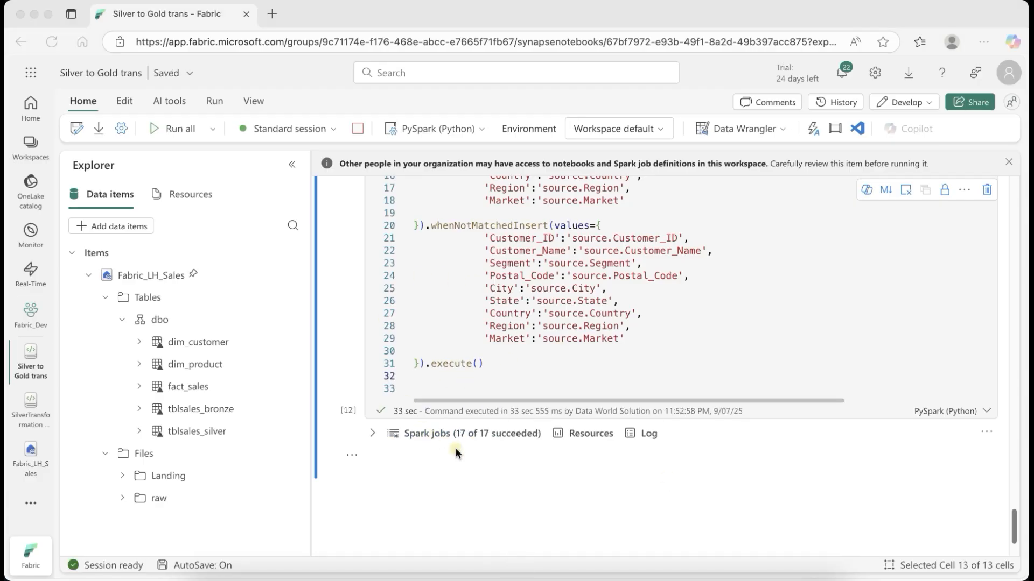
{"action": "scroll", "coordinate": [442, 317], "scroll_direction": "up", "scroll_amount": 5}
{"action": "scroll", "coordinate": [440, 323], "scroll_direction": "down", "scroll_amount": 7}
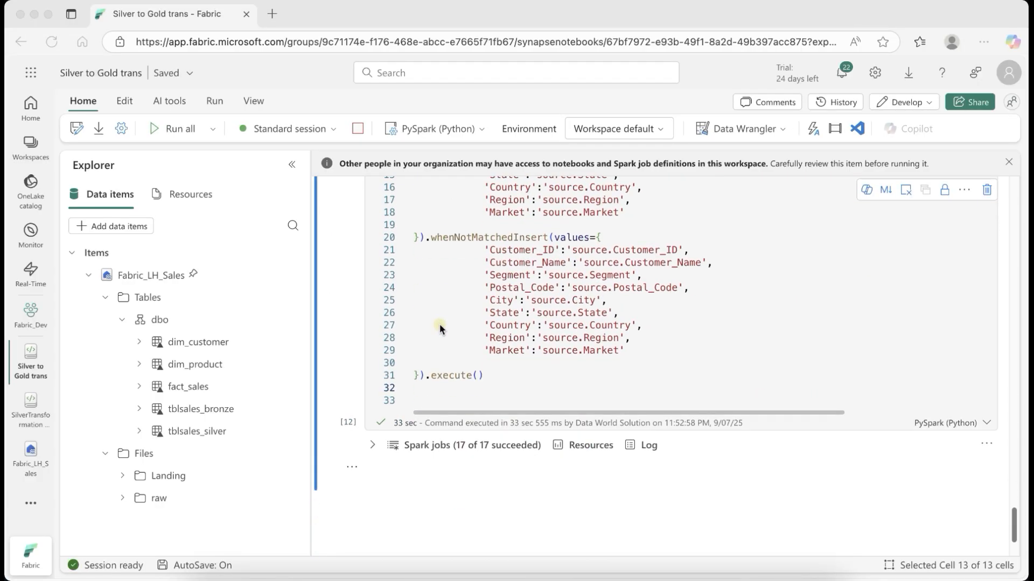
{"action": "left_click", "coordinate": [437, 285]}
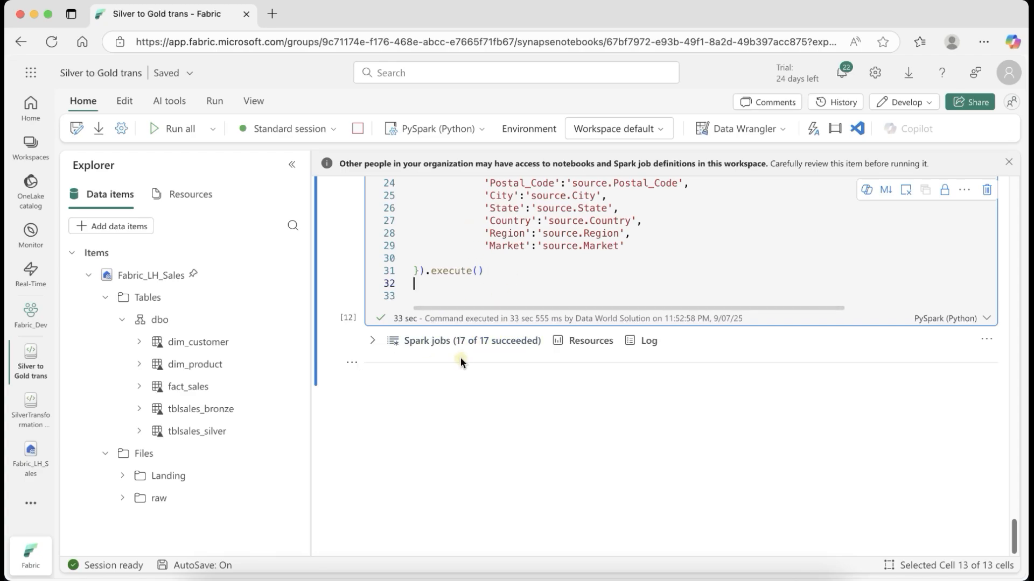
{"action": "mouse_move", "coordinate": [425, 397]}
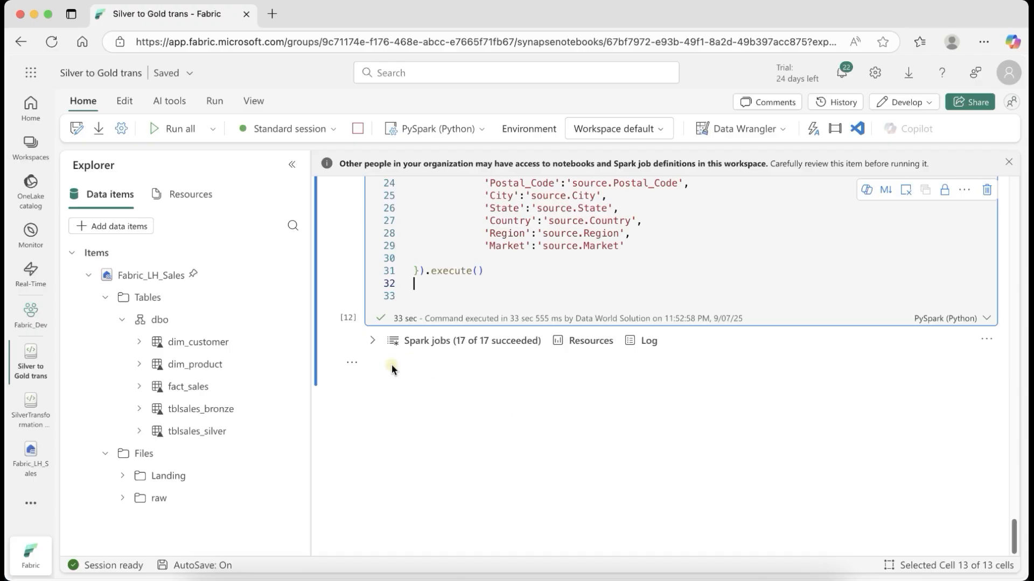
{"action": "left_click", "coordinate": [397, 389]}
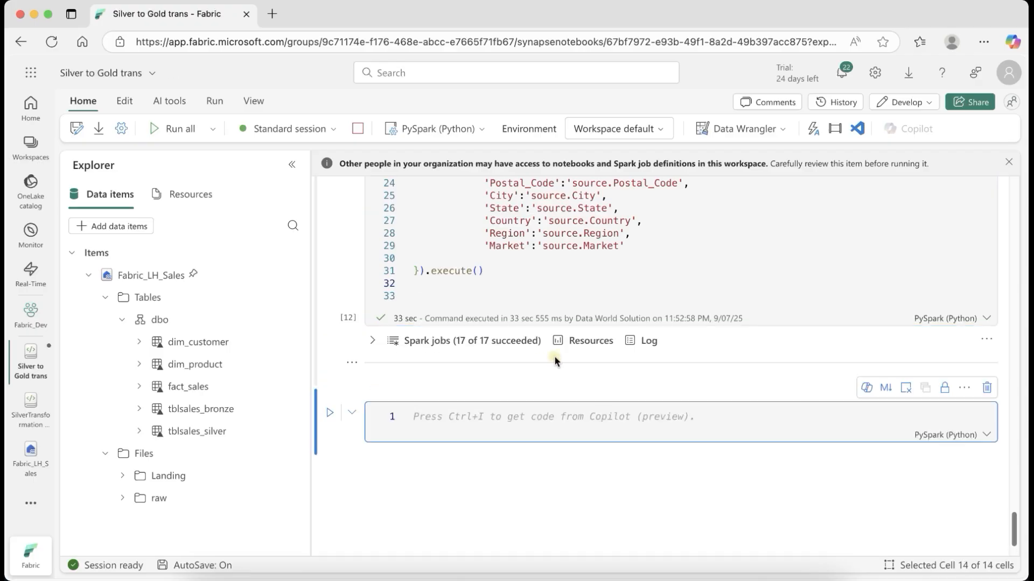
{"action": "left_click", "coordinate": [421, 381]}
{"action": "type", "text": "history_df = dim_deltacustomer.history(1) operation_metrics = history_df.select(\"operationMetrics\").collect()[0][0] rows_inserted = operation_metrics.get('numTargetRowsInserted', 0) rows_updated = operation_metrics.get('numTargetRowsUpdated', 0) rows_deleted = operation_metrics.get('numTargetRowsDeleted', 0) rows_affected = int(rows_inserted) + int(rows_updated) + int(rows_deleted)  print('Total rows of table: ',dim_deltacustomer.toDF().count()) print(f\"Rows inserted: {rows_inserted}\") print(f\"Rows updated: {rows_updated}\") print(f\"Rows deleted: {rows_deleted}\") print(f\"Total rows affected: {rows_affected}\")"}
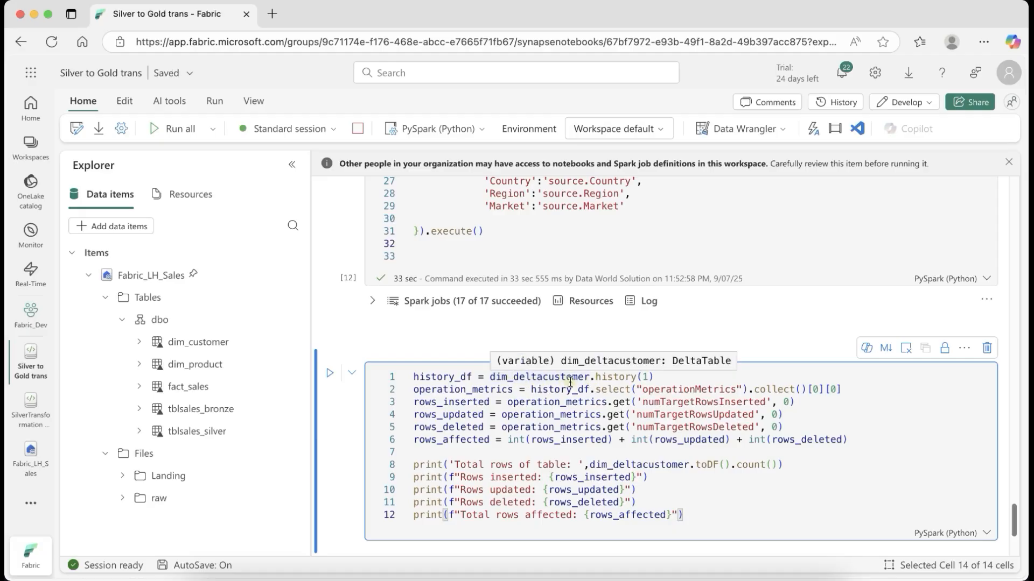
Run the operation metrics cell and check the inserted row count in its output
{"action": "key", "text": "ctrl+Return"}
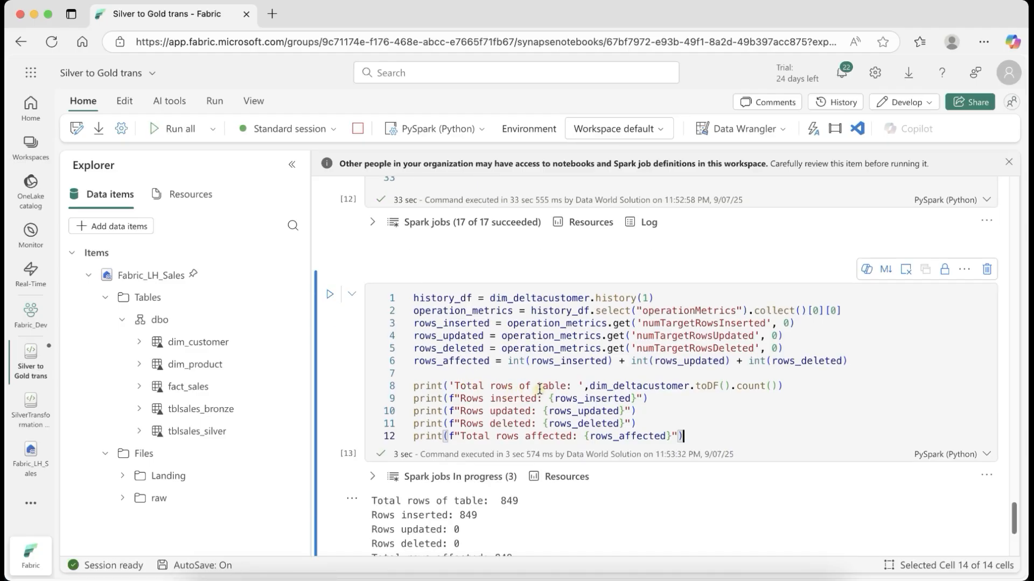
{"action": "scroll", "coordinate": [566, 389], "scroll_direction": "down", "scroll_amount": 1}
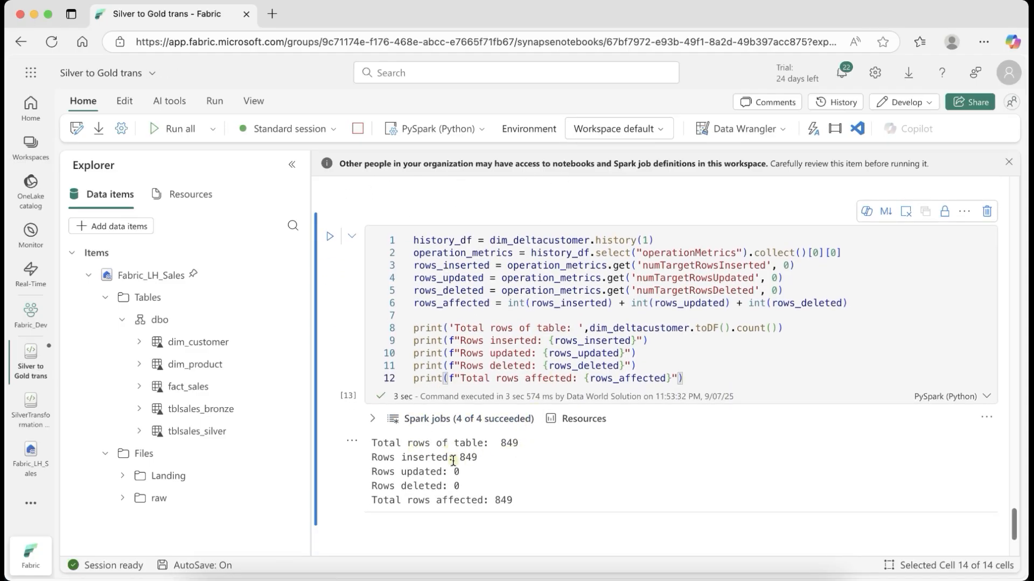
{"action": "left_click_drag", "start_coordinate": [483, 461], "coordinate": [369, 456]}
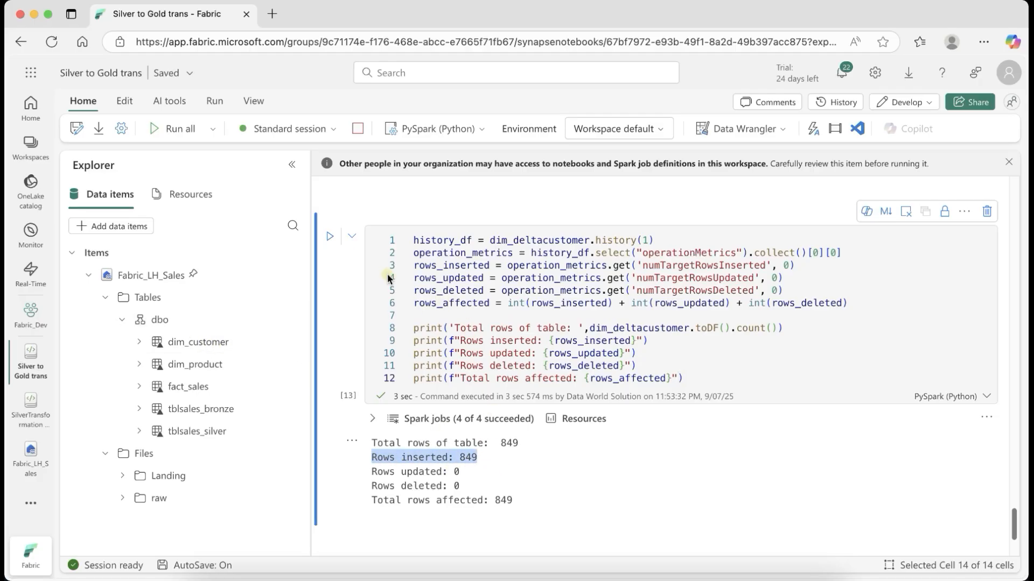
Add a cell containing ### Loading Data into dim_Product and convert it to a Markdown heading
{"action": "scroll", "coordinate": [360, 488], "scroll_direction": "down", "scroll_amount": 2}
{"action": "left_click", "coordinate": [396, 451]}
{"action": "left_click", "coordinate": [388, 428]}
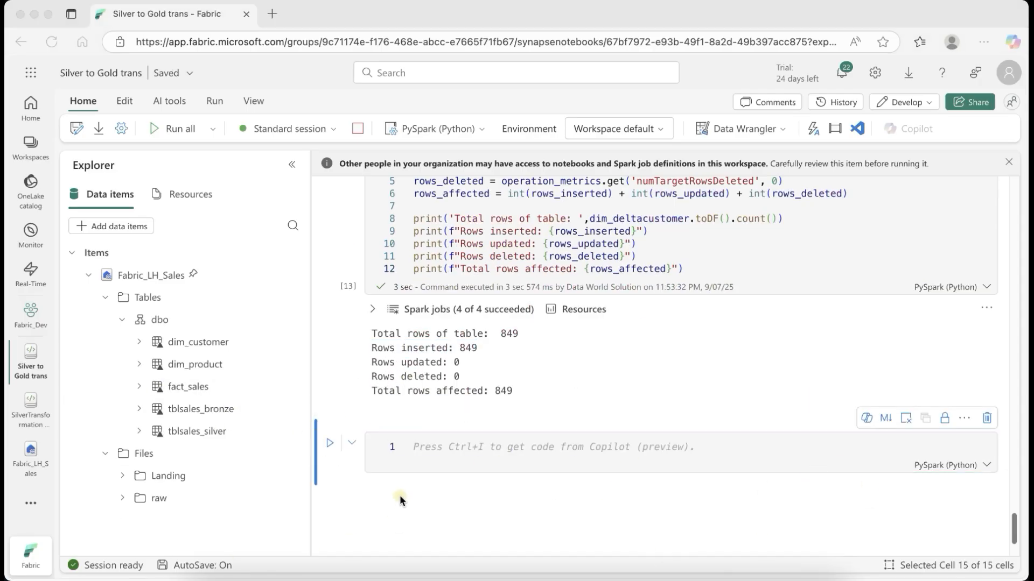
{"action": "left_click", "coordinate": [425, 450]}
{"action": "type", "text": "##"}
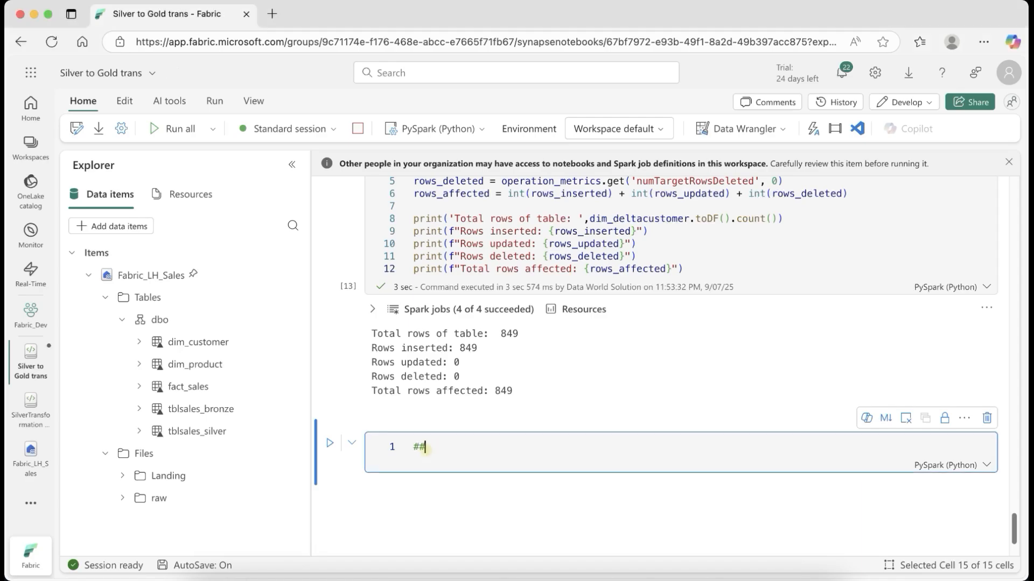
{"action": "type", "text": "# Loading Data into dim_Product"}
{"action": "key", "text": "Escape"}
{"action": "key", "text": "m"}
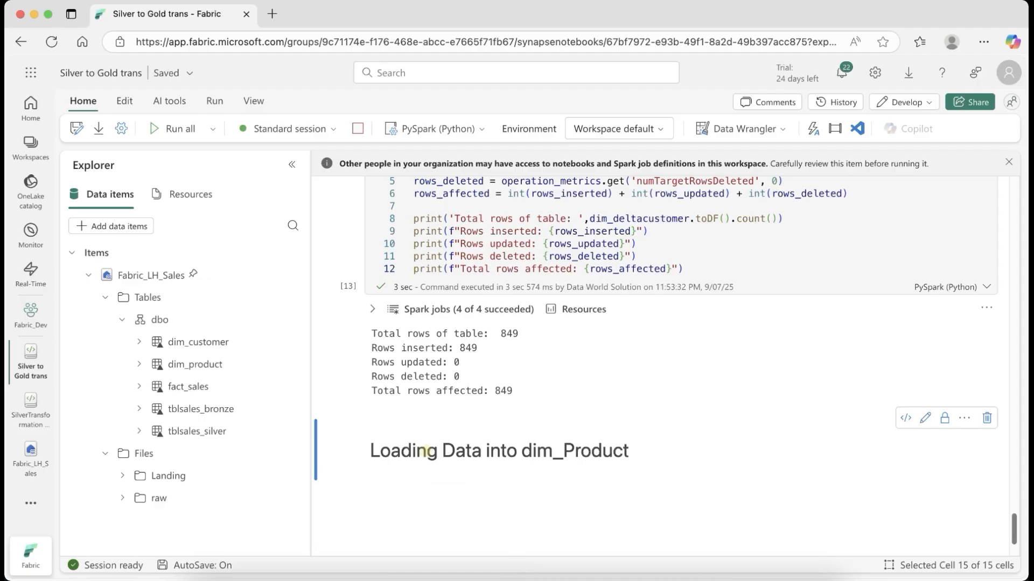
Add and run a code cell defining df_selected_dim_product from Product_ID, Category, Sub_Category and Product_Name with dropDuplicates()
{"action": "scroll", "coordinate": [382, 469], "scroll_direction": "down", "scroll_amount": 2}
{"action": "left_click", "coordinate": [396, 387]}
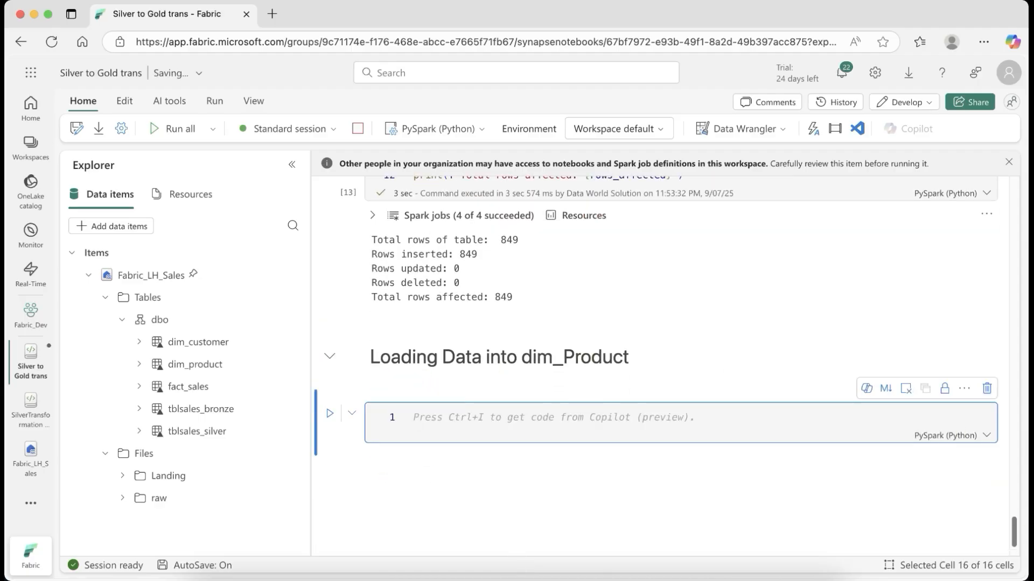
{"action": "key", "text": "super+Tab"}
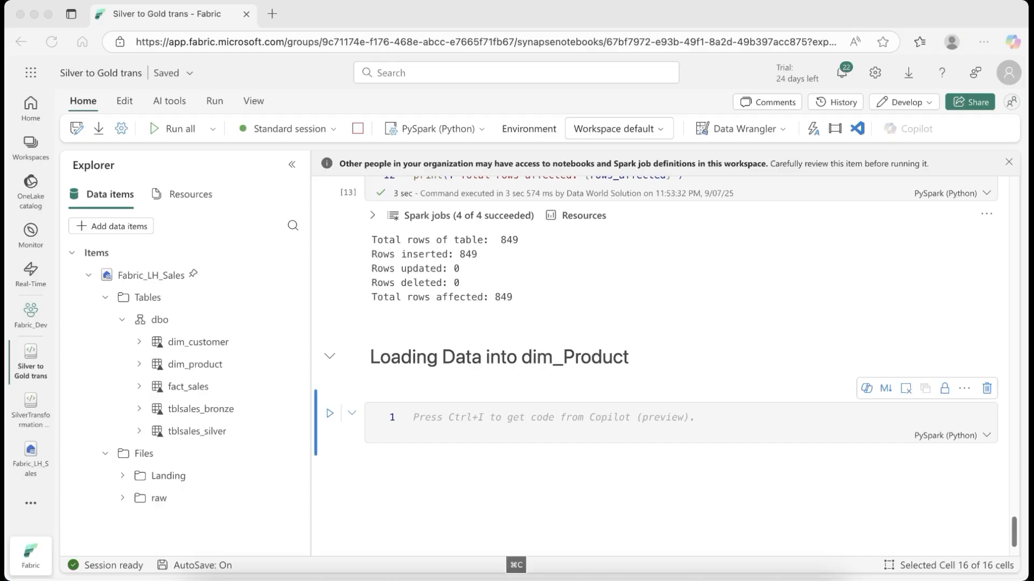
{"action": "left_click", "coordinate": [638, 418]}
{"action": "type", "text": "df_selected_dim_product = (df.select('Product_ID',             'Category',             'Sub_Category',             'Product_Name').dropDuplicates()             )"}
{"action": "key", "text": "super+Return"}
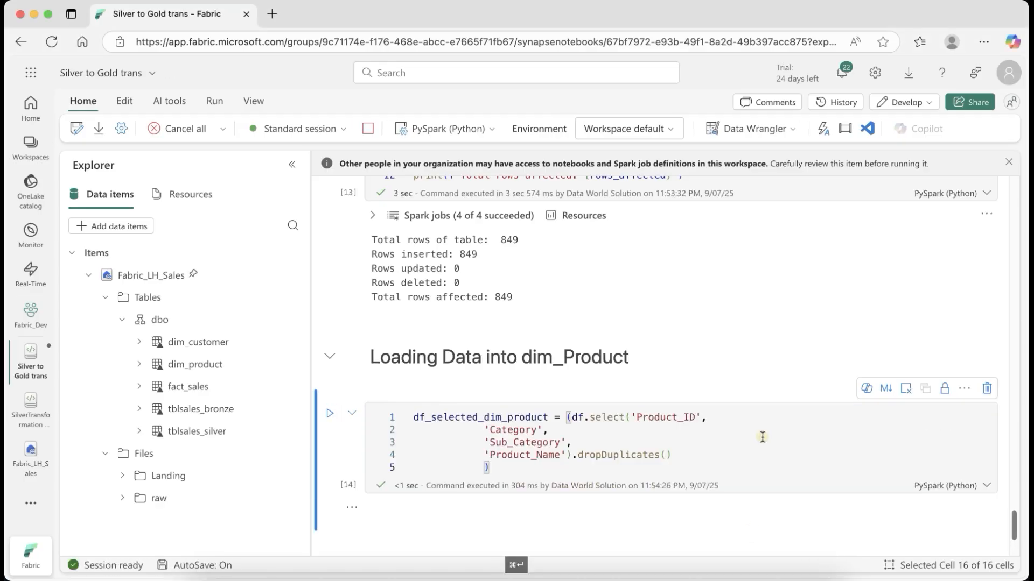
Add a code cell with the prepared Delta merge of df_selected_dim_product into dim_deltaproduct, matching on Product_ID
{"action": "key", "text": "super+Tab"}
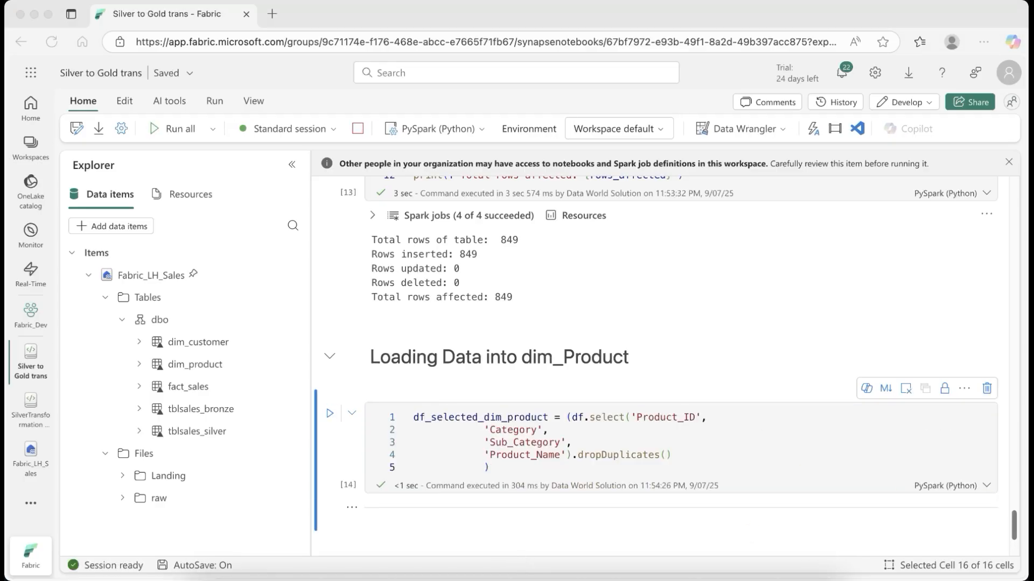
{"action": "key", "text": "super+a"}
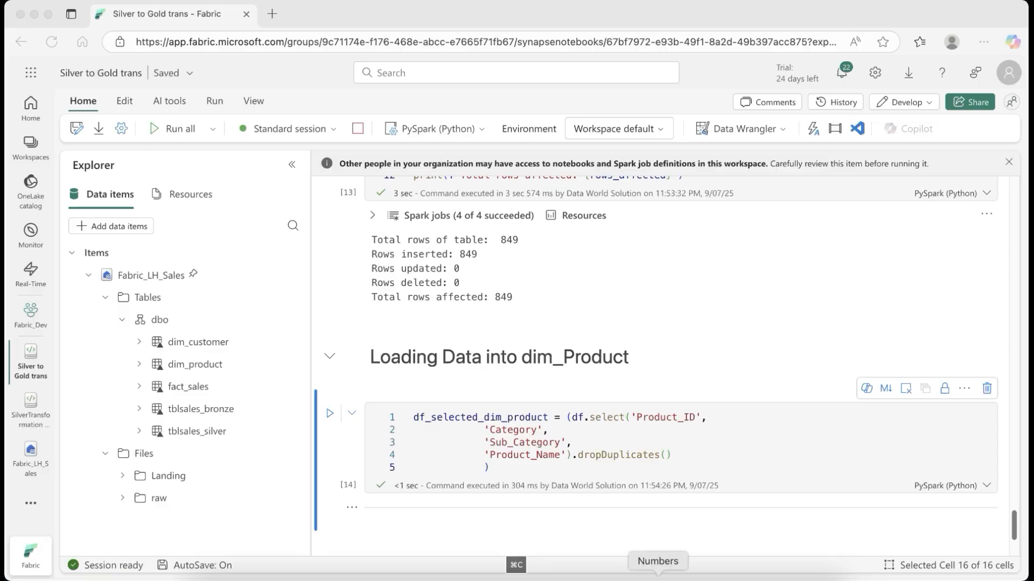
{"action": "scroll", "coordinate": [470, 348], "scroll_direction": "down", "scroll_amount": 3}
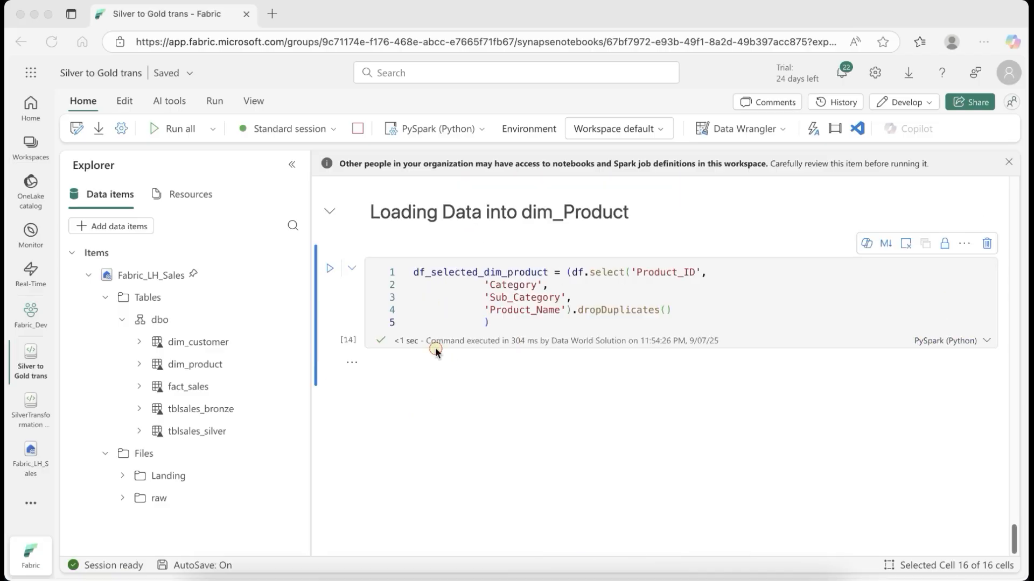
{"action": "left_click", "coordinate": [396, 388]}
{"action": "key", "text": "super+v"}
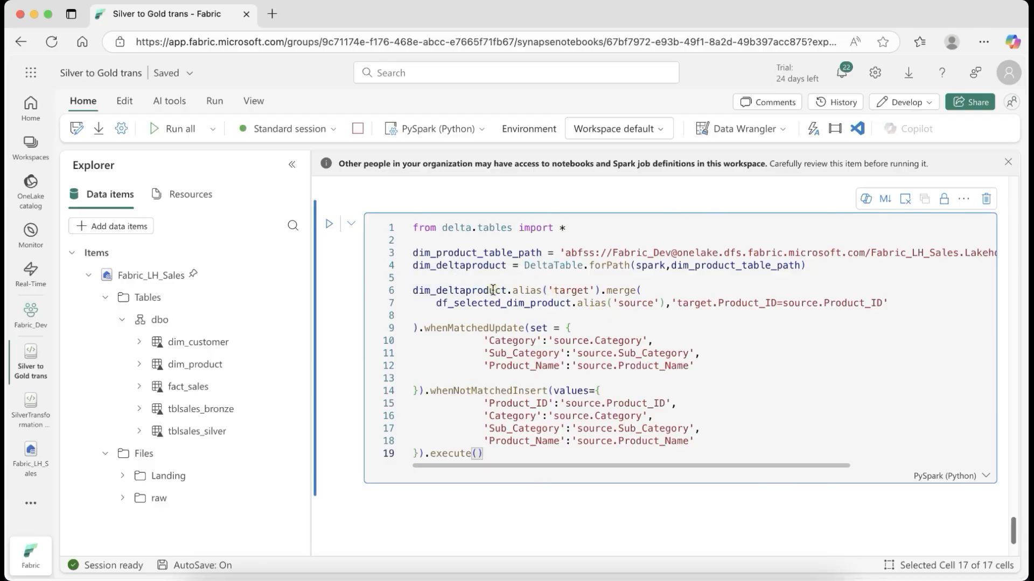
Review the dim_product merge code against its source DataFrame and run the merge cell
{"action": "mouse_move", "coordinate": [617, 296]}
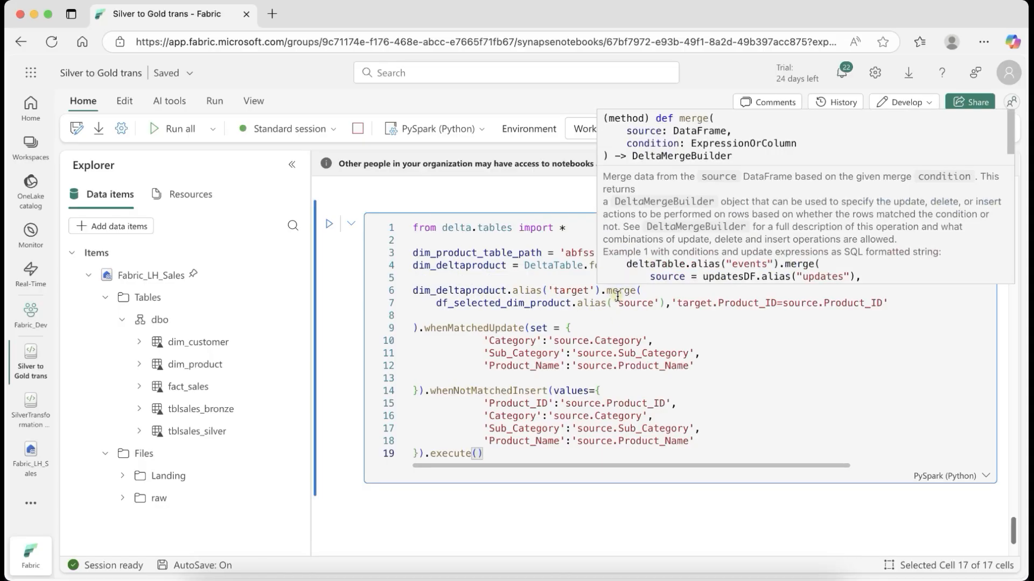
{"action": "scroll", "coordinate": [464, 329], "scroll_direction": "up", "scroll_amount": 5}
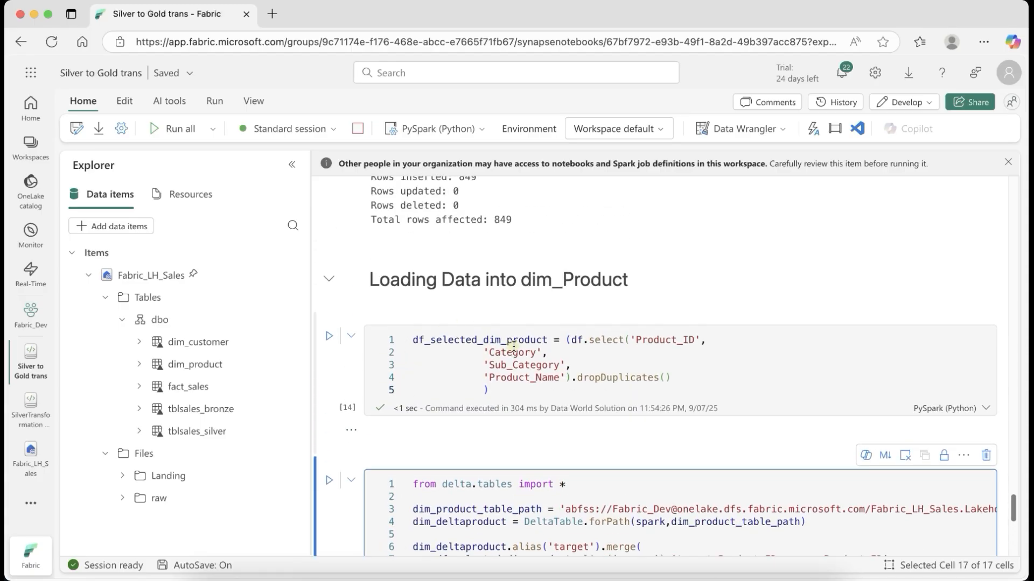
{"action": "scroll", "coordinate": [512, 347], "scroll_direction": "down", "scroll_amount": 7}
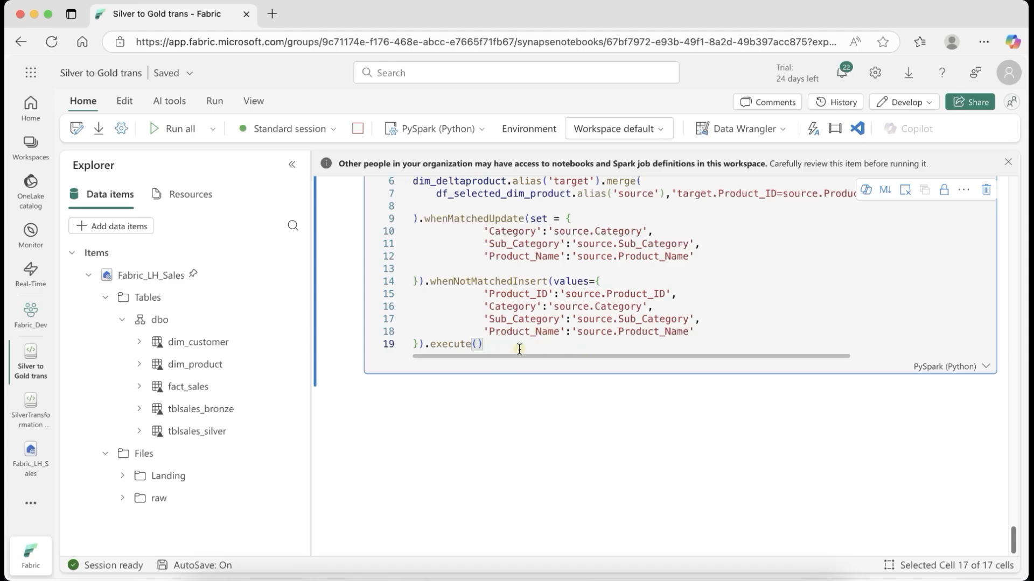
{"action": "key", "text": "ctrl+Return"}
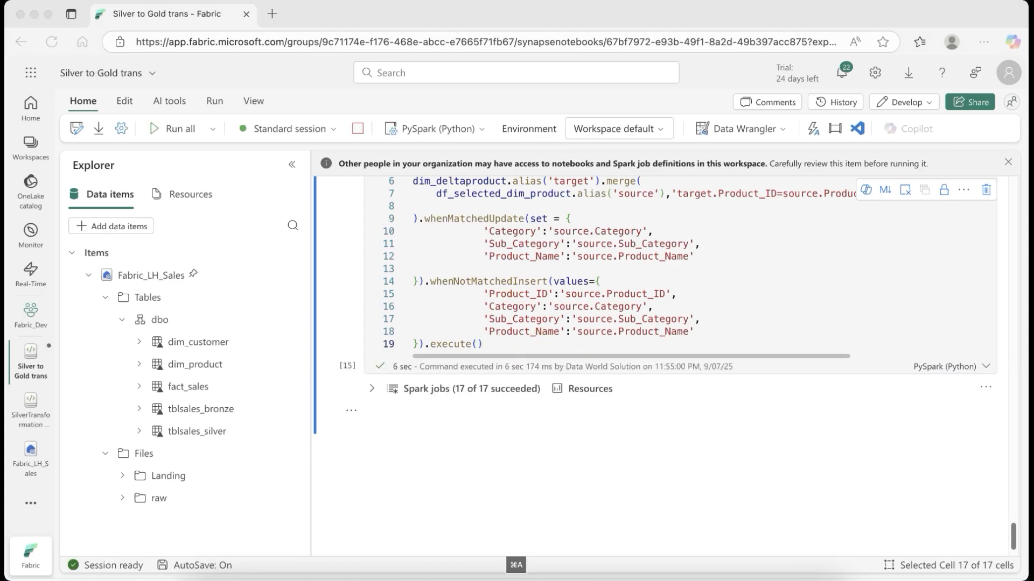
Add and run a cell printing the row metrics from dim_deltaproduct.history(1), and check the inserted row count
{"action": "scroll", "coordinate": [369, 405], "scroll_direction": "down", "scroll_amount": 1}
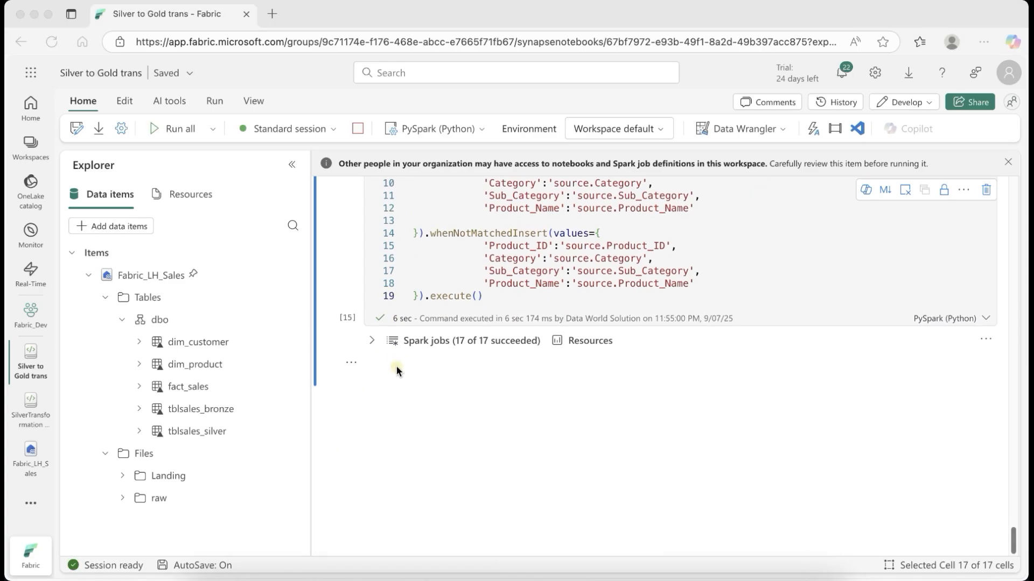
{"action": "left_click", "coordinate": [384, 389]}
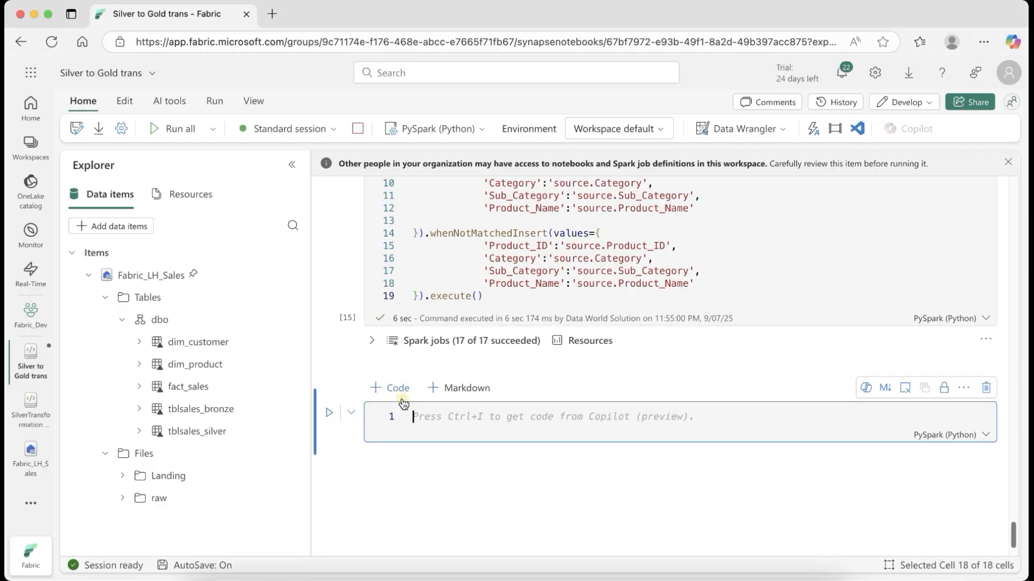
{"action": "type", "text": "history_df = dim_deltaproduct.history(1) operation_metrics = history_df.select(\"operationMetrics\").collect()[0][0] rows_inserted = operation_metrics.get('numTargetRowsInserted', 0) rows_updated = operation_metrics.get('numTargetRowsUpdated', 0) rows_deleted = operation_metrics.get('numTargetRowsDeleted', 0) rows_affected = int(rows_inserted) + int(rows_updated) + int(rows_deleted)  print('Total rows of table: ',dim_deltaproduct.toDF().count()) print(f\"Rows inserted: {rows_inserted}\") print(f\"Rows updated: {rows_updated}\") print(f\"Rows deleted: {rows_deleted}\") print(f\"Total rows affected: {rows_affected}\")"}
{"action": "key", "text": "shift+Return"}
{"action": "scroll", "coordinate": [582, 384], "scroll_direction": "down", "scroll_amount": 3}
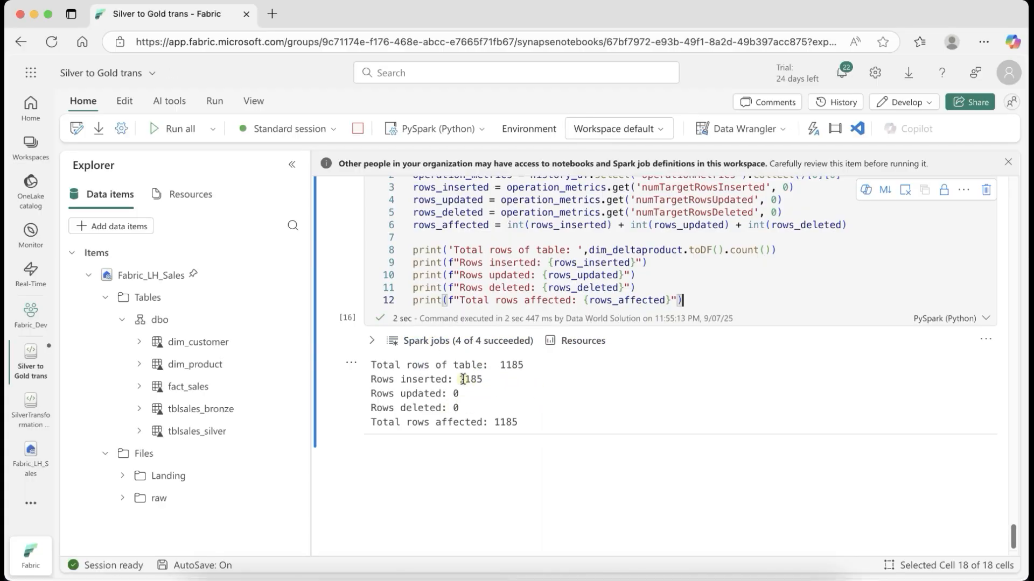
{"action": "left_click_drag", "start_coordinate": [459, 380], "coordinate": [496, 379]}
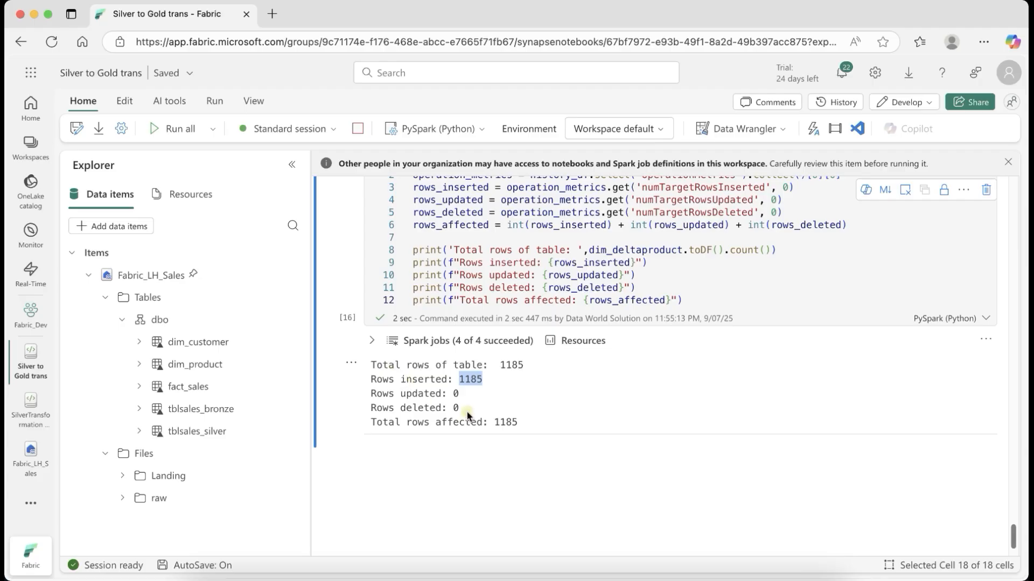
Add a cell containing ### Loading into Fact Sales and convert it to a Markdown heading
{"action": "scroll", "coordinate": [466, 401], "scroll_direction": "down", "scroll_amount": 1}
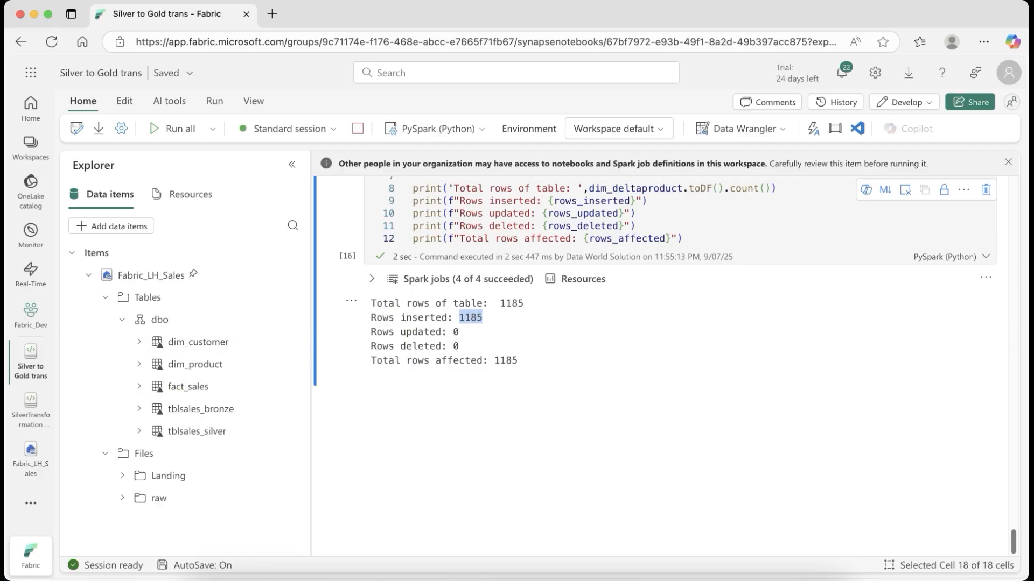
{"action": "left_click", "coordinate": [402, 373]}
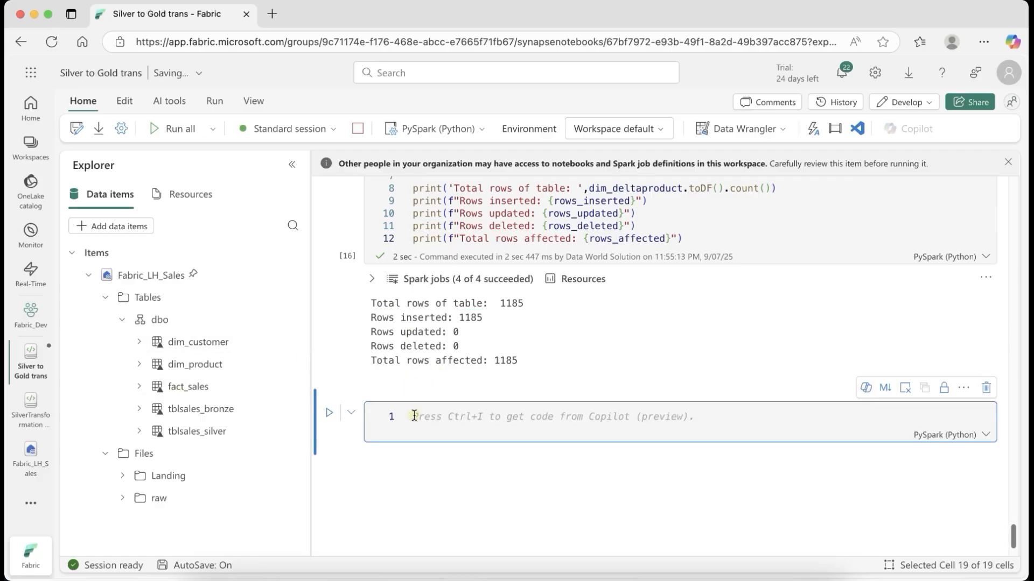
{"action": "type", "text": "### Loading "}
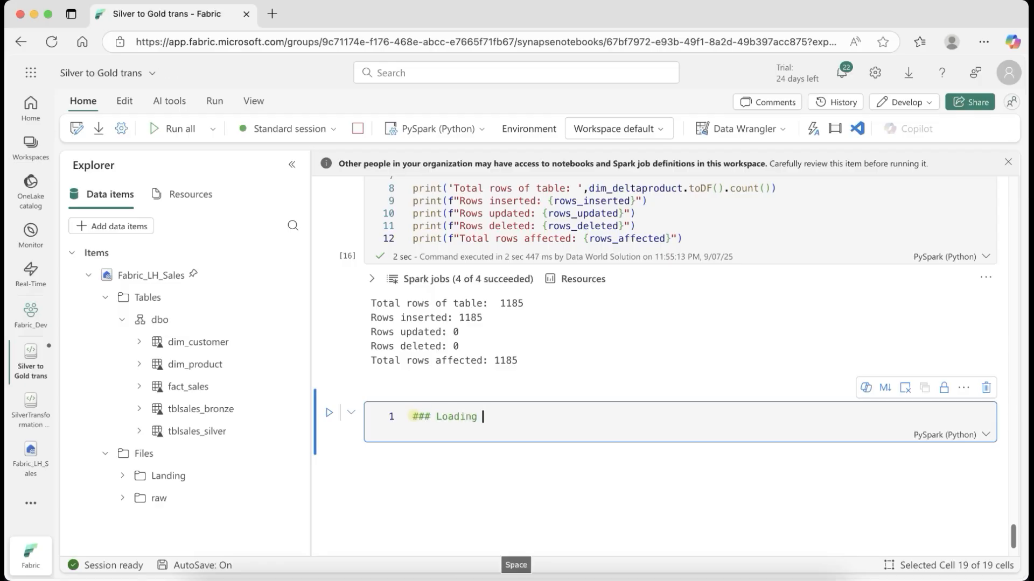
{"action": "type", "text": "into Fact Sales"}
{"action": "key", "text": "shift+Return"}
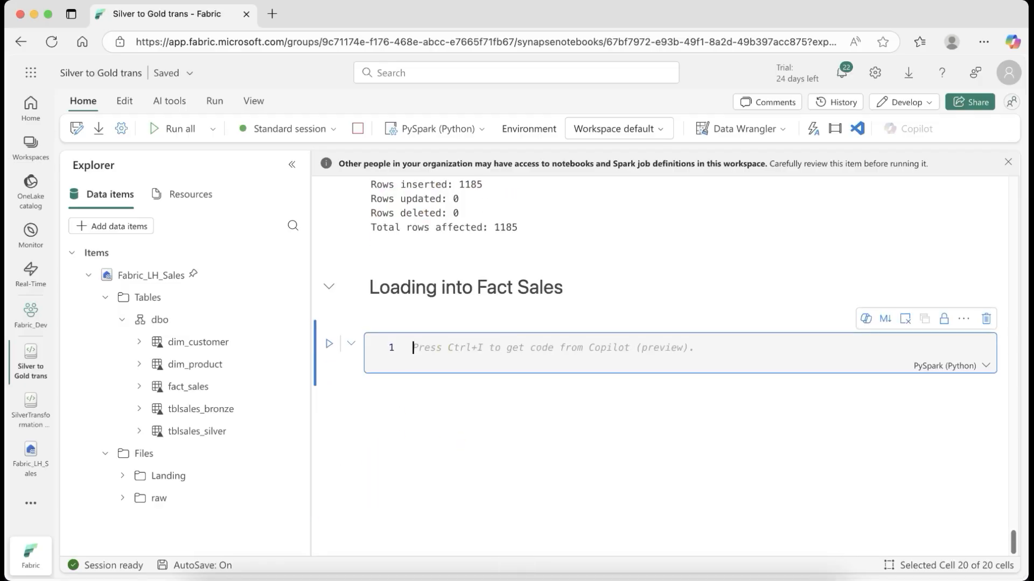
Fill the new code cell with the prepared df_selected_fact_sales selection, from Row_ID through Profit_Margin with dropDuplicates(), and run it
{"action": "left_click", "coordinate": [407, 354]}
{"action": "key", "text": "super+v"}
{"action": "key", "text": "ctrl+Return"}
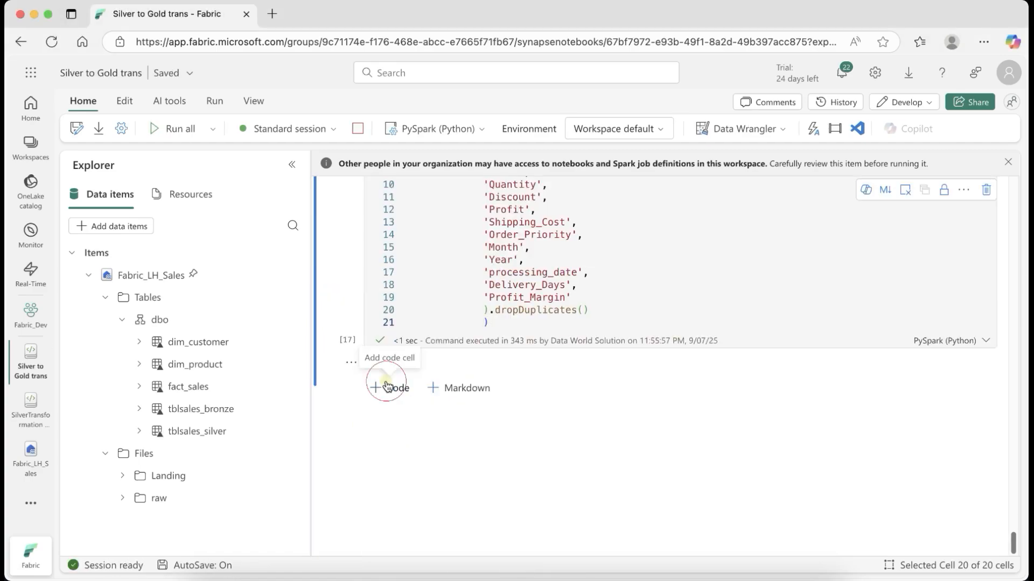
Add a code cell with the prepared Delta merge of df_selected_fact_sales into fact_deltasales, matching on Order_ID, and run it
{"action": "left_click", "coordinate": [387, 387]}
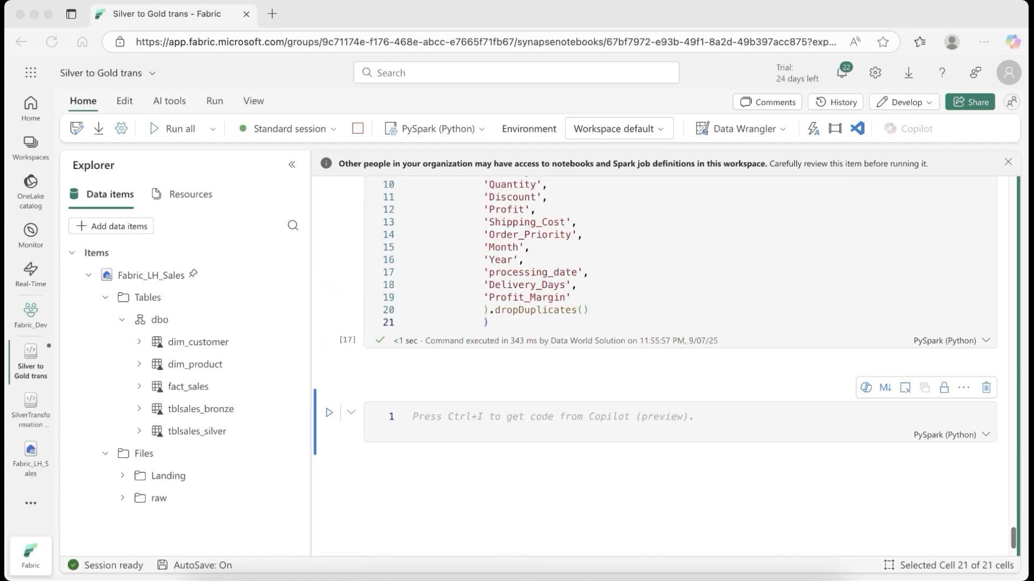
{"action": "key", "text": "super+a"}
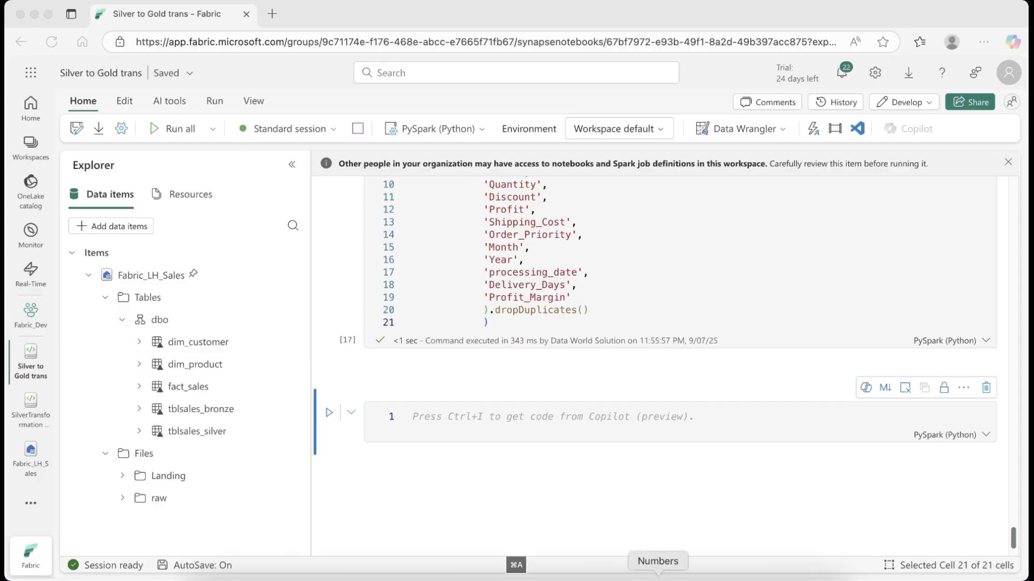
{"action": "left_click", "coordinate": [454, 422]}
{"action": "key", "text": "super+v"}
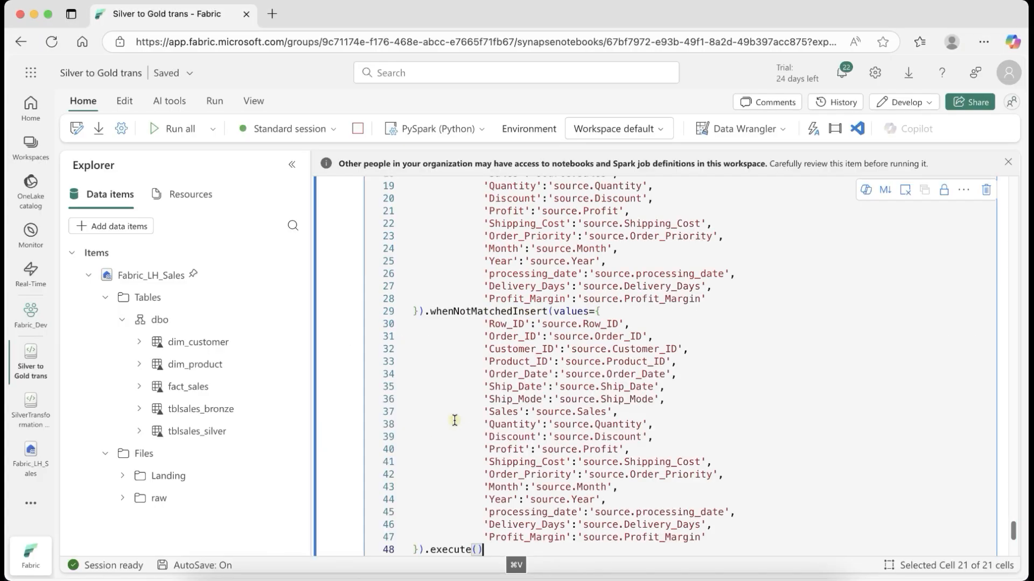
{"action": "scroll", "coordinate": [503, 459], "scroll_direction": "up", "scroll_amount": 10}
{"action": "scroll", "coordinate": [612, 391], "scroll_direction": "down", "scroll_amount": 2}
{"action": "scroll", "coordinate": [612, 391], "scroll_direction": "down", "scroll_amount": 5}
{"action": "key", "text": "super+Return"}
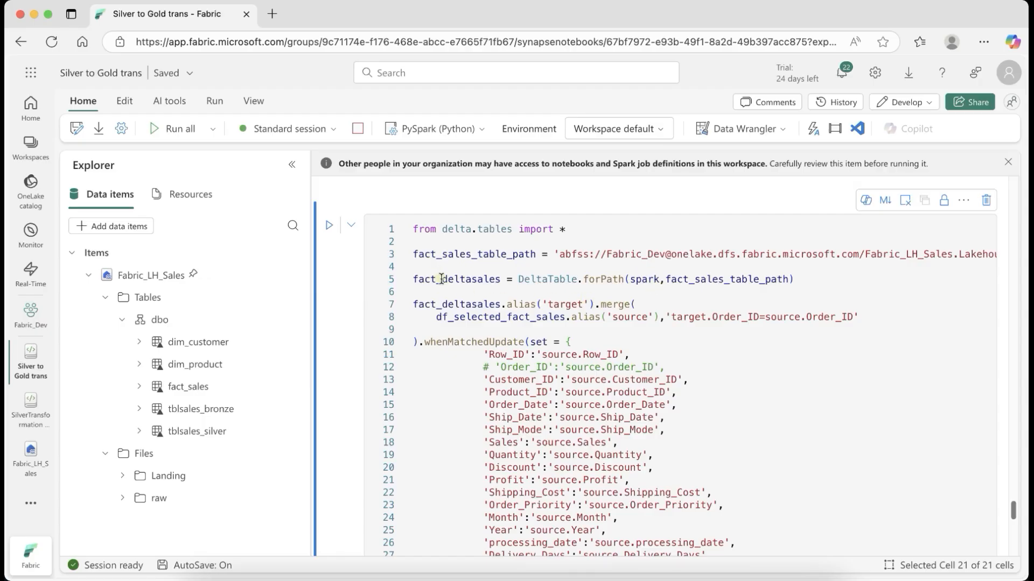
Examine the fact sales selection and the merge's match condition, update columns, insert columns and run status
{"action": "scroll", "coordinate": [422, 223], "scroll_direction": "up", "scroll_amount": 10}
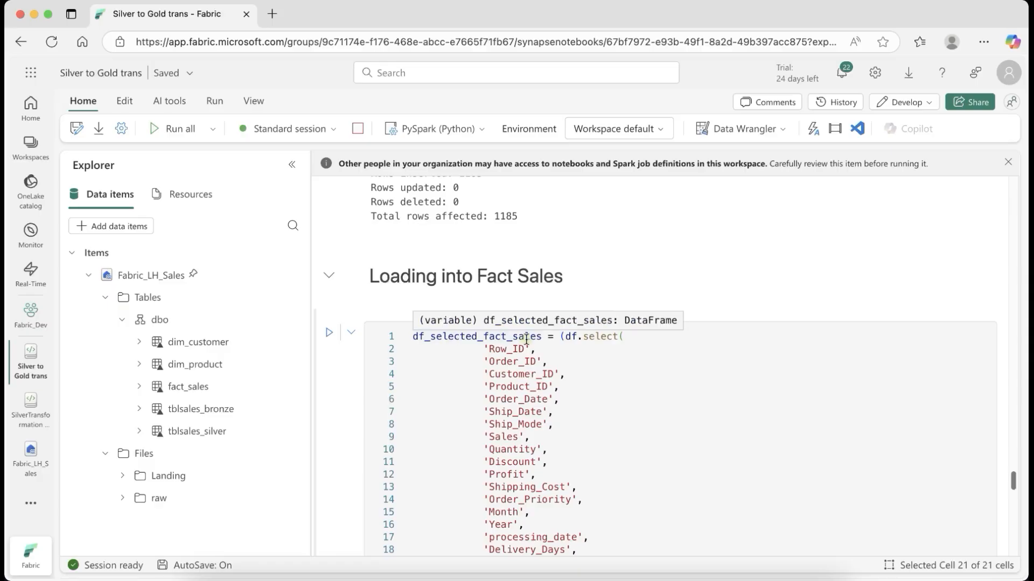
{"action": "scroll", "coordinate": [590, 401], "scroll_direction": "down", "scroll_amount": 8}
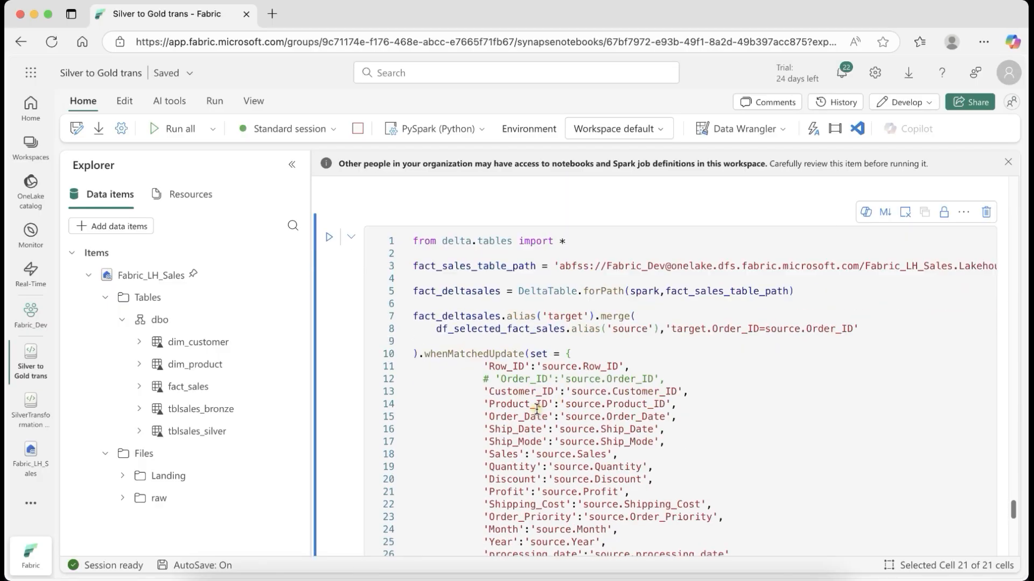
{"action": "scroll", "coordinate": [469, 367], "scroll_direction": "up", "scroll_amount": 5}
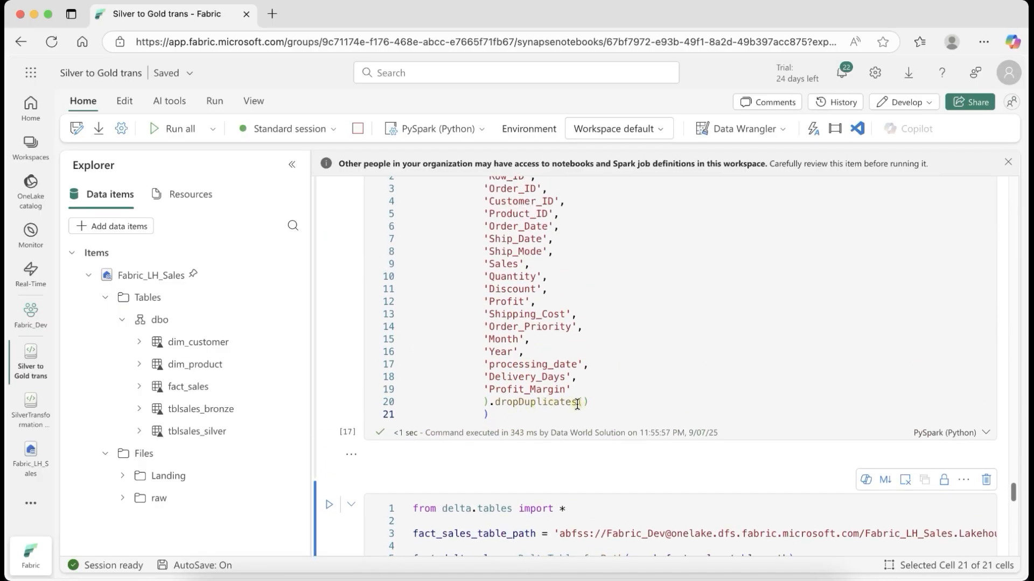
{"action": "scroll", "coordinate": [577, 403], "scroll_direction": "down", "scroll_amount": 6}
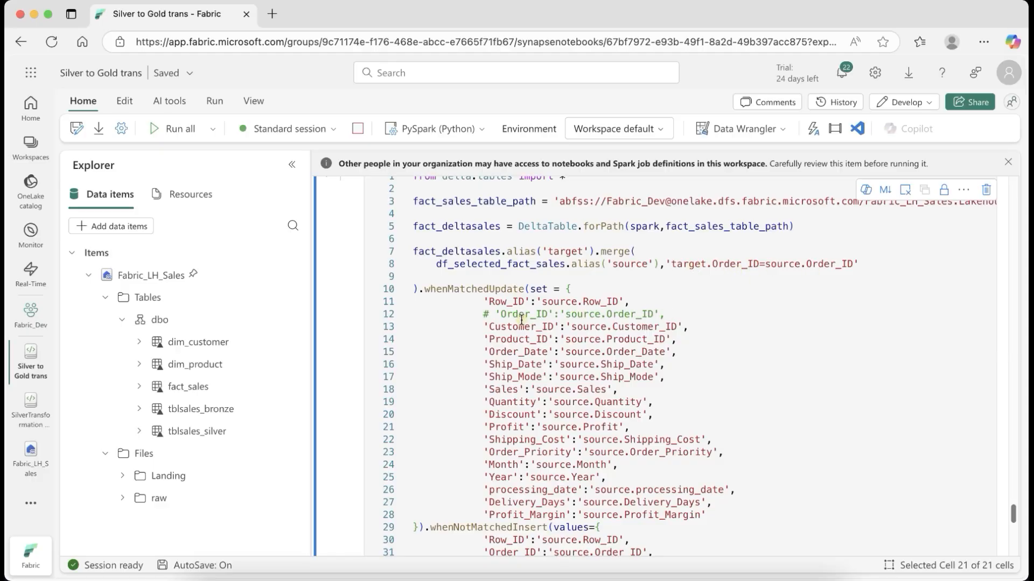
{"action": "scroll", "coordinate": [532, 376], "scroll_direction": "down", "scroll_amount": 1}
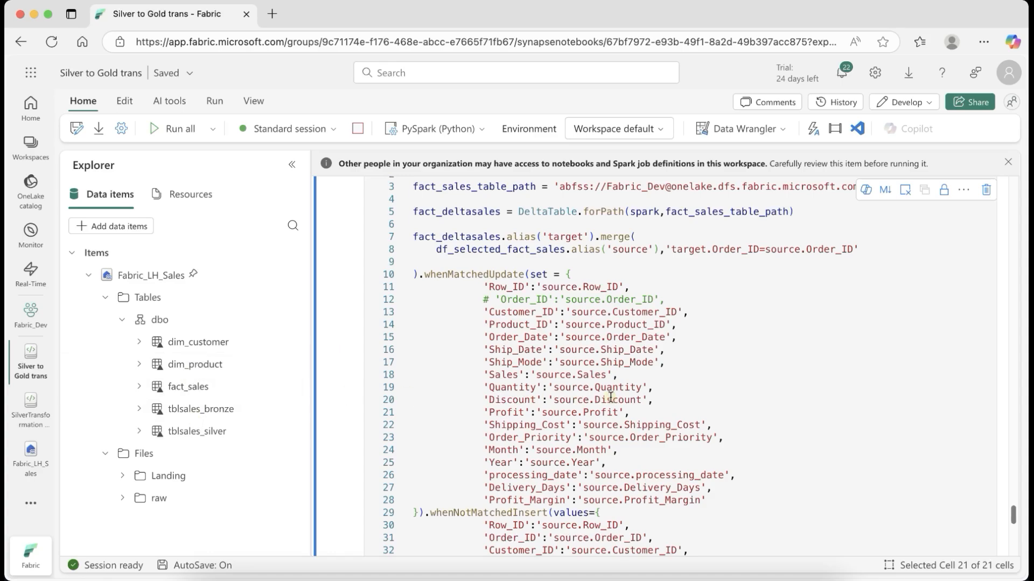
{"action": "scroll", "coordinate": [593, 402], "scroll_direction": "down", "scroll_amount": 3}
{"action": "scroll", "coordinate": [553, 408], "scroll_direction": "down", "scroll_amount": 3}
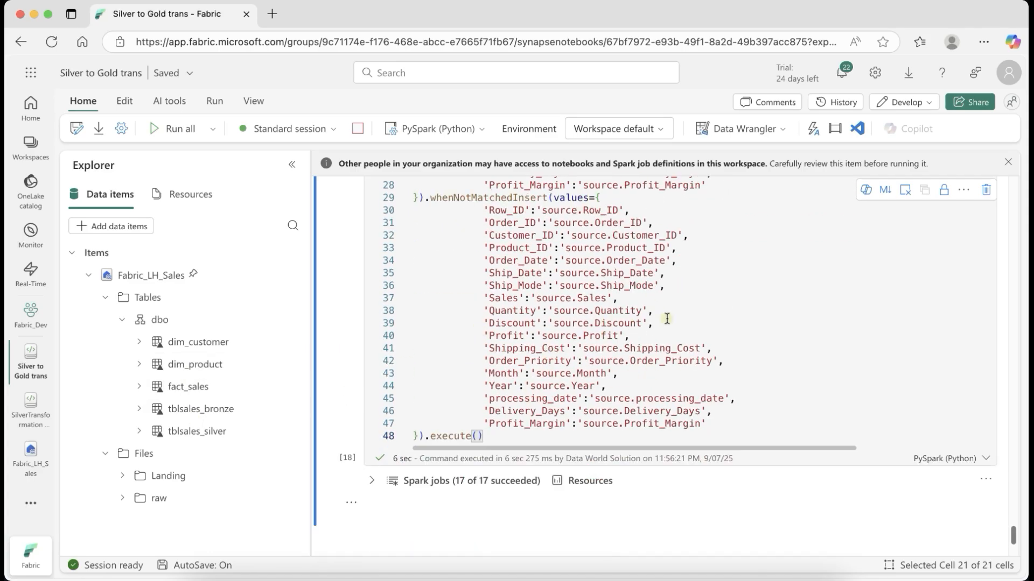
Add and run a cell printing total, inserted, updated, deleted and affected rows from fact_deltasales.history(1), and review its output
{"action": "scroll", "coordinate": [598, 398], "scroll_direction": "down", "scroll_amount": 2}
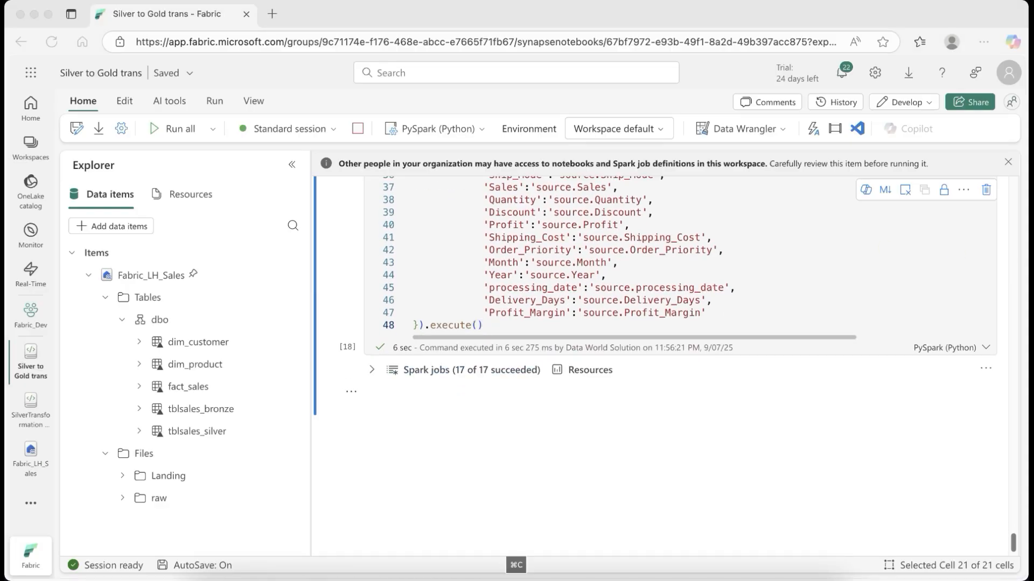
{"action": "left_click", "coordinate": [397, 418]}
{"action": "type", "text": "history_df = fact_deltasales.history(1) operation_metrics = history_df.select(\"operationMetrics\").collect()[0][0] rows_inserted = operation_metrics.get('numTargetRowsInserted', 0) rows_updated = operation_metrics.get('numTargetRowsUpdated', 0) rows_deleted = operation_metrics.get('numTargetRowsDeleted', 0) rows_affected = int(rows_inserted) + int(rows_updated) + int(rows_deleted)  print('Total rows of table: ',fact_deltasales.toDF().count()) print(f\"Rows inserted: {rows_inserted}\") print(f\"Rows updated: {rows_updated}\") print(f\"Rows deleted: {rows_deleted}\") print(f\"Total rows affected: {rows_affected}\")"}
{"action": "key", "text": "ctrl+Return"}
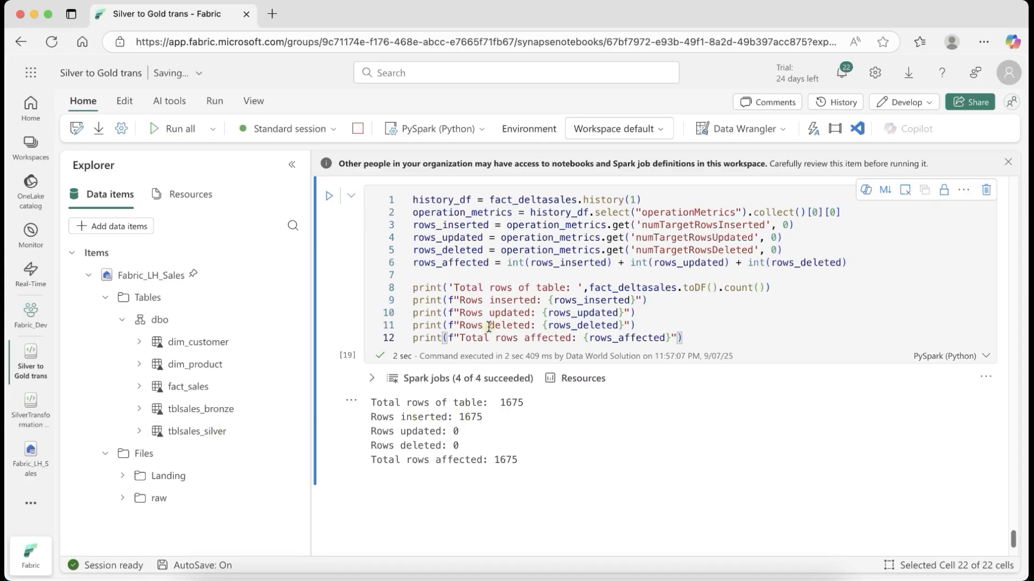
{"action": "scroll", "coordinate": [552, 360], "scroll_direction": "up", "scroll_amount": 2}
{"action": "scroll", "coordinate": [520, 351], "scroll_direction": "down", "scroll_amount": 1}
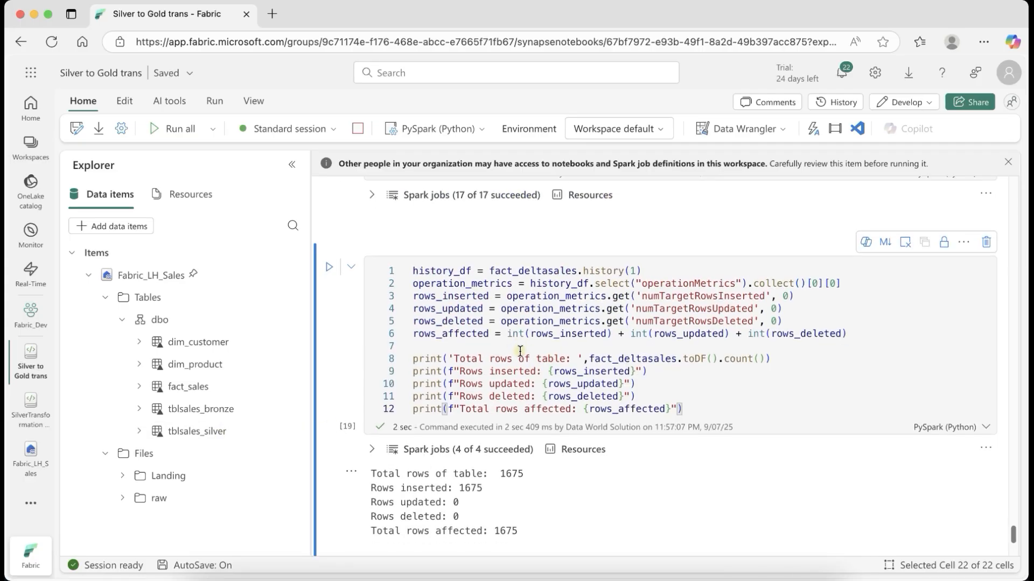
{"action": "scroll", "coordinate": [520, 351], "scroll_direction": "down", "scroll_amount": 1}
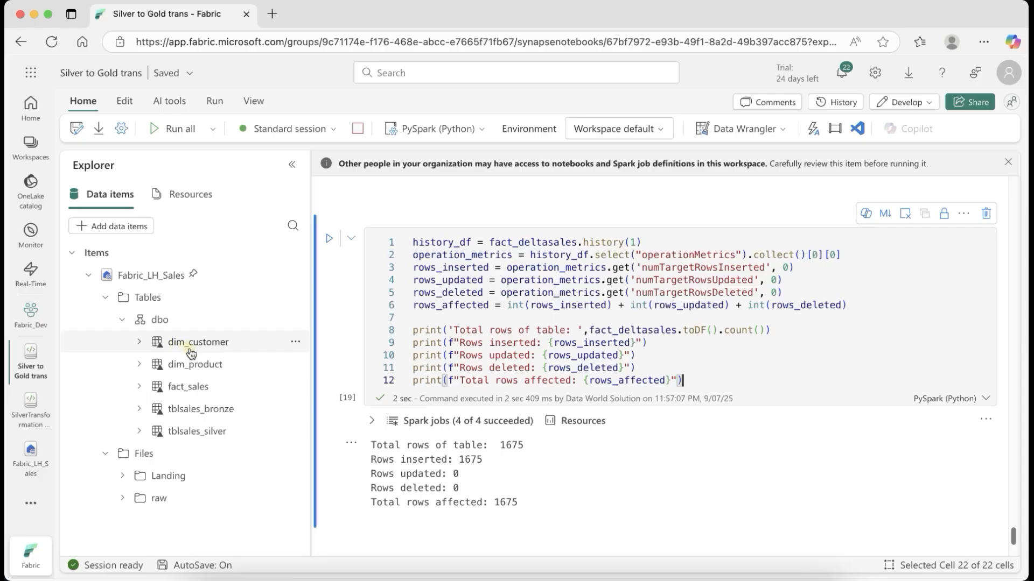
{"action": "scroll", "coordinate": [331, 347], "scroll_direction": "down", "scroll_amount": 3}
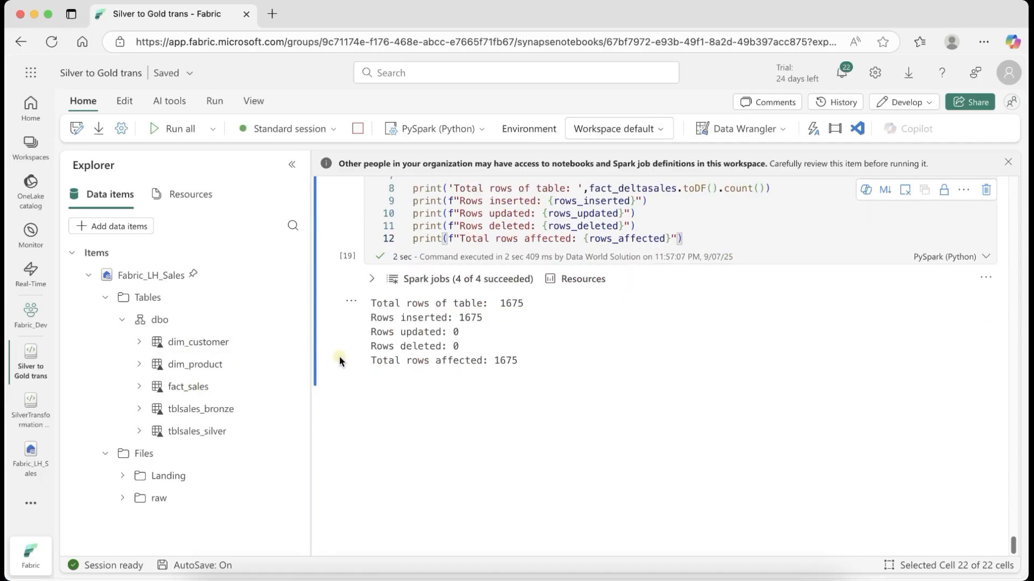
Open the Fabric_LH_Sales lakehouse from the Fabric_Dev workspace and switch it to its SQL analytics endpoint
{"action": "scroll", "coordinate": [345, 358], "scroll_direction": "up", "scroll_amount": 2}
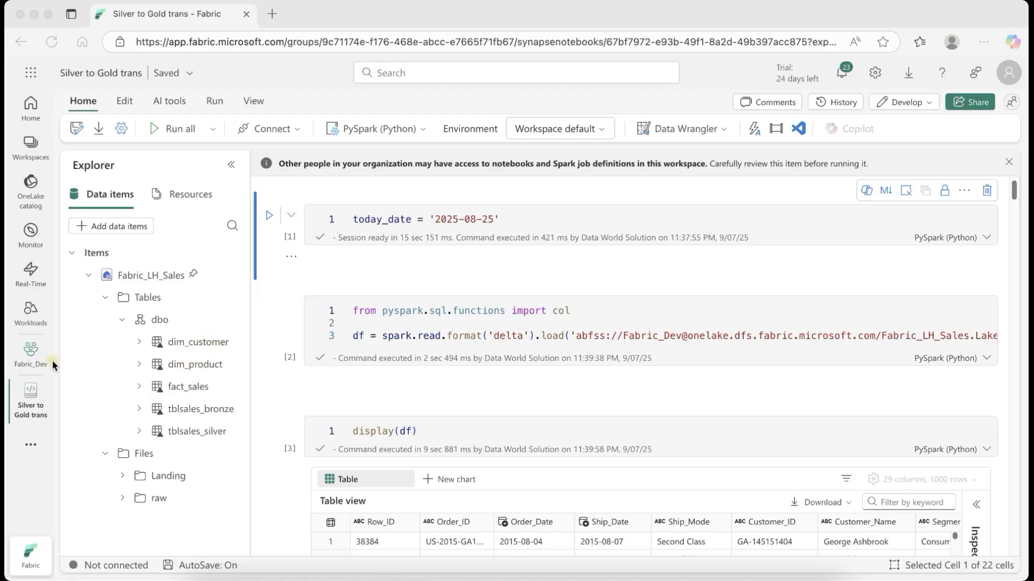
{"action": "left_click", "coordinate": [30, 351]}
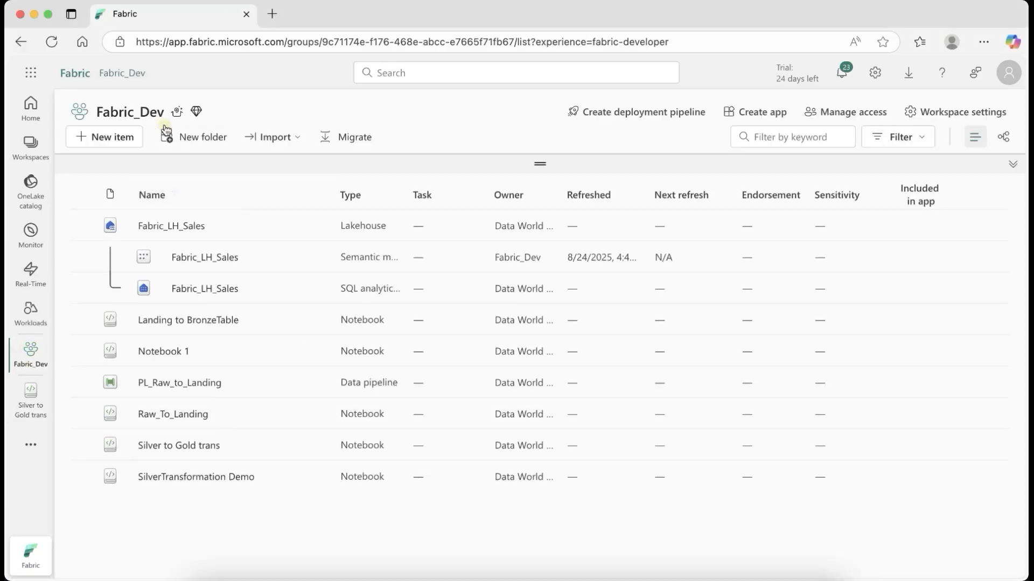
{"action": "left_click", "coordinate": [172, 228]}
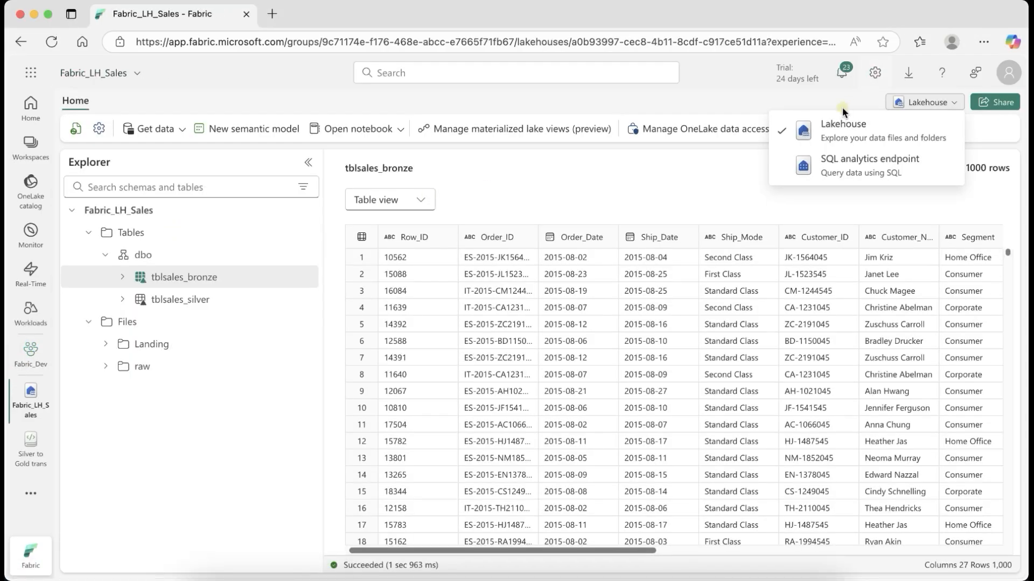
{"action": "left_click", "coordinate": [930, 105]}
{"action": "left_click", "coordinate": [930, 105]}
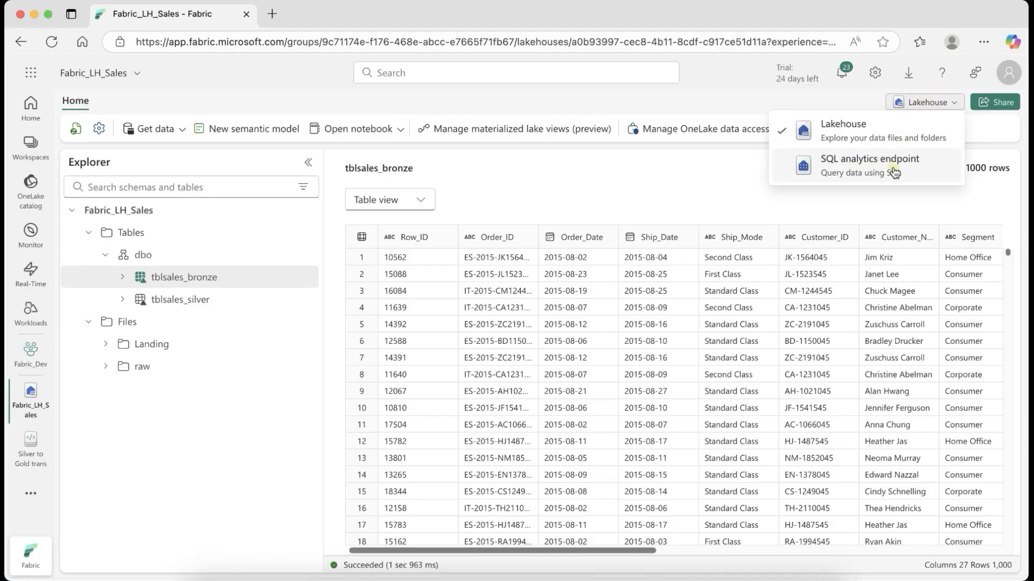
{"action": "left_click", "coordinate": [868, 167]}
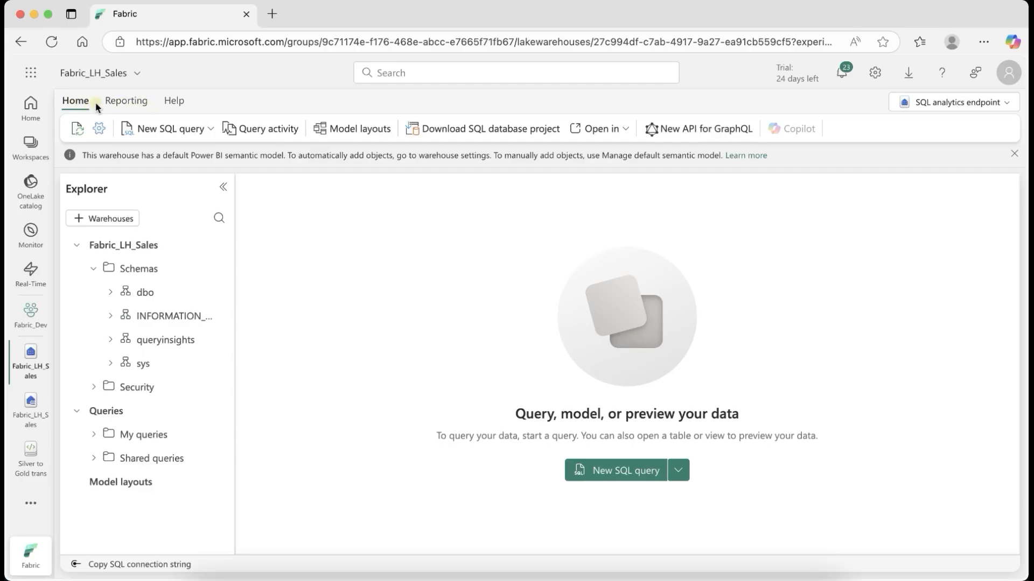
Start a new Direct Lake semantic model in the Fabric_Dev workspace and name it Sales_Semantic Model
{"action": "left_click", "coordinate": [120, 100]}
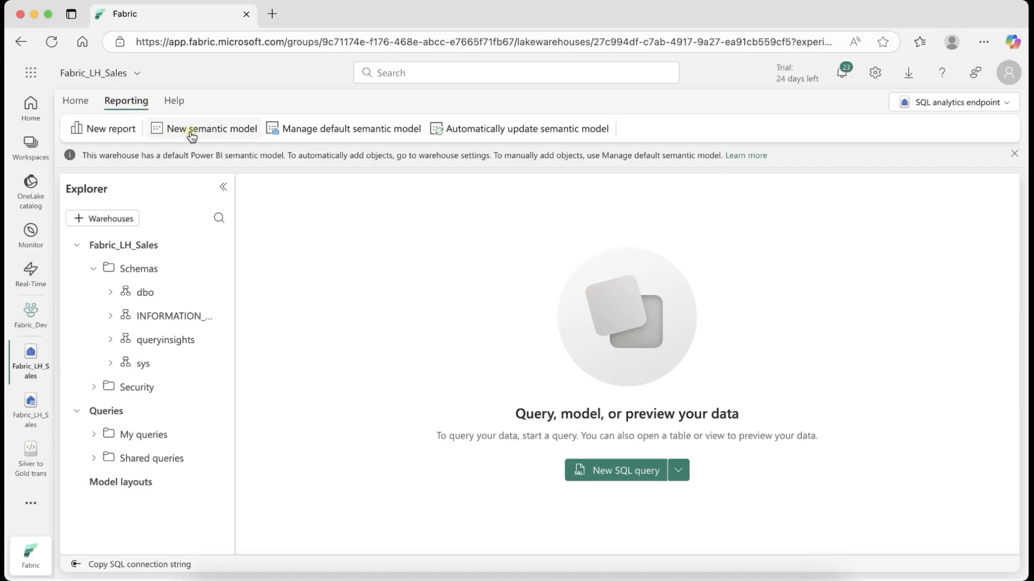
{"action": "left_click", "coordinate": [230, 129]}
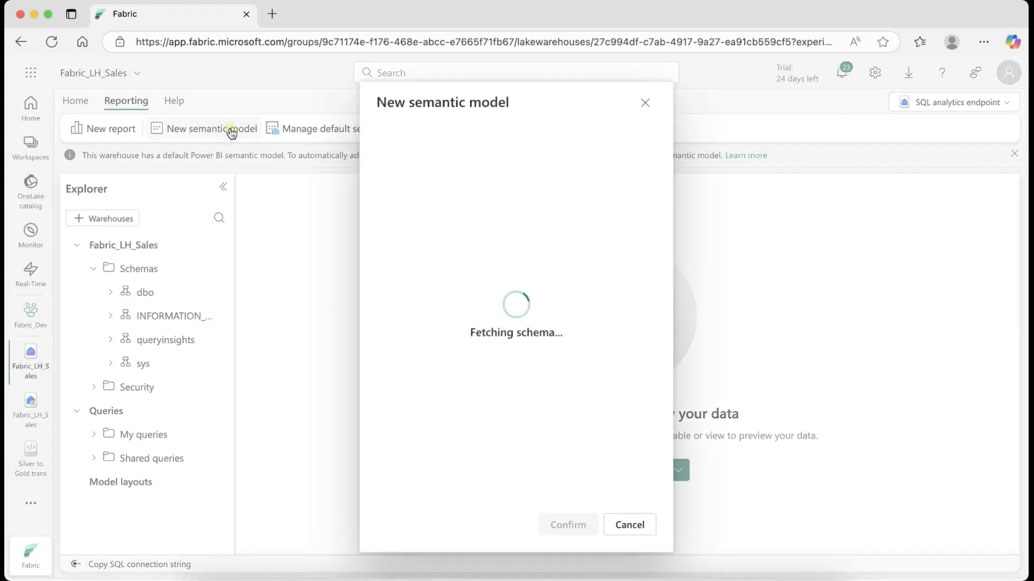
{"action": "left_click", "coordinate": [436, 201]}
{"action": "type", "text": "Sales_Seme"}
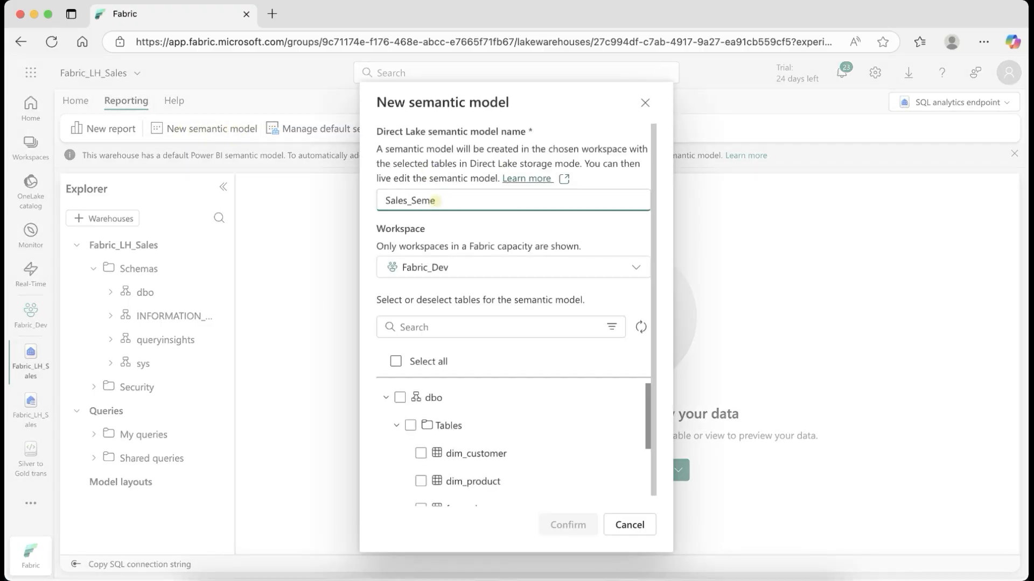
{"action": "type", "text": "tic_Mo"}
{"action": "key", "text": "BackSpace"}
{"action": "key", "text": "BackSpace"}
{"action": "key", "text": "BackSpace"}
{"action": "key", "text": "BackSpace"}
{"action": "key", "text": "BackSpace"}
{"action": "key", "text": "BackSpace"}
{"action": "type", "text": "ntic Mode"}
Include the dim_customer, dim_product and fact_sales tables in the semantic model and create it
{"action": "scroll", "coordinate": [439, 428], "scroll_direction": "down", "scroll_amount": 1}
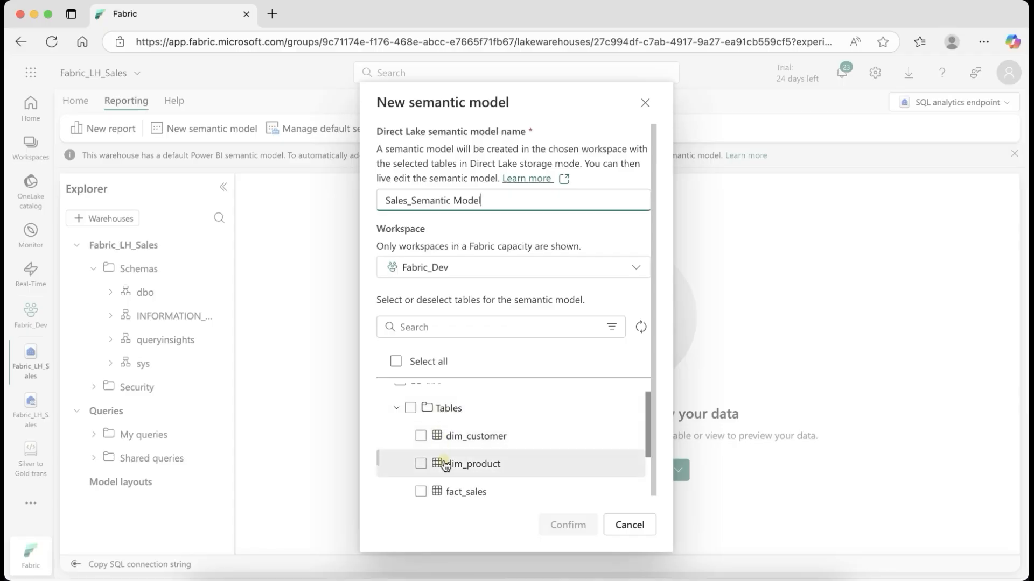
{"action": "left_click", "coordinate": [420, 436]}
{"action": "scroll", "coordinate": [463, 444], "scroll_direction": "down", "scroll_amount": 1}
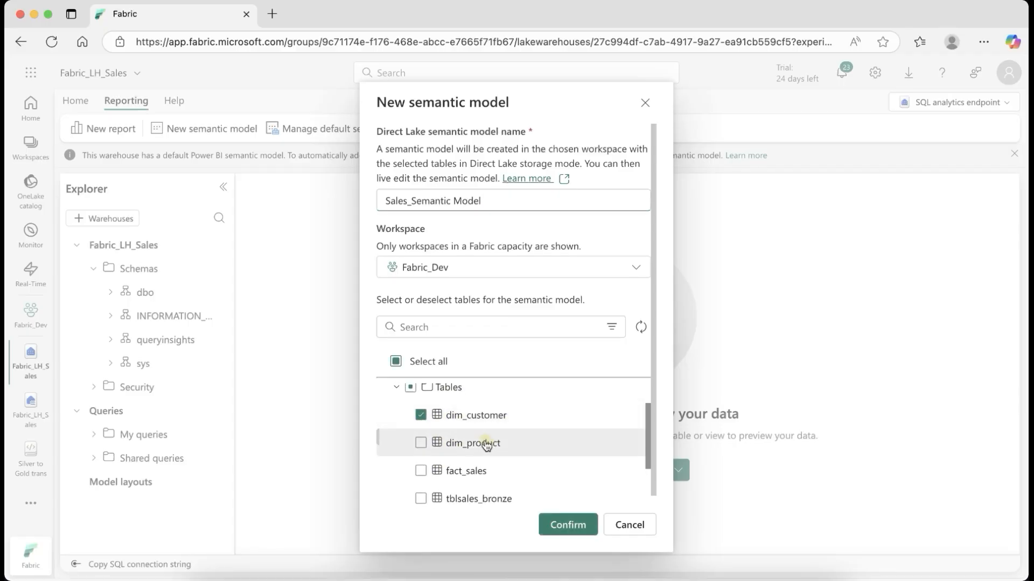
{"action": "left_click", "coordinate": [421, 443]}
{"action": "left_click", "coordinate": [422, 469]}
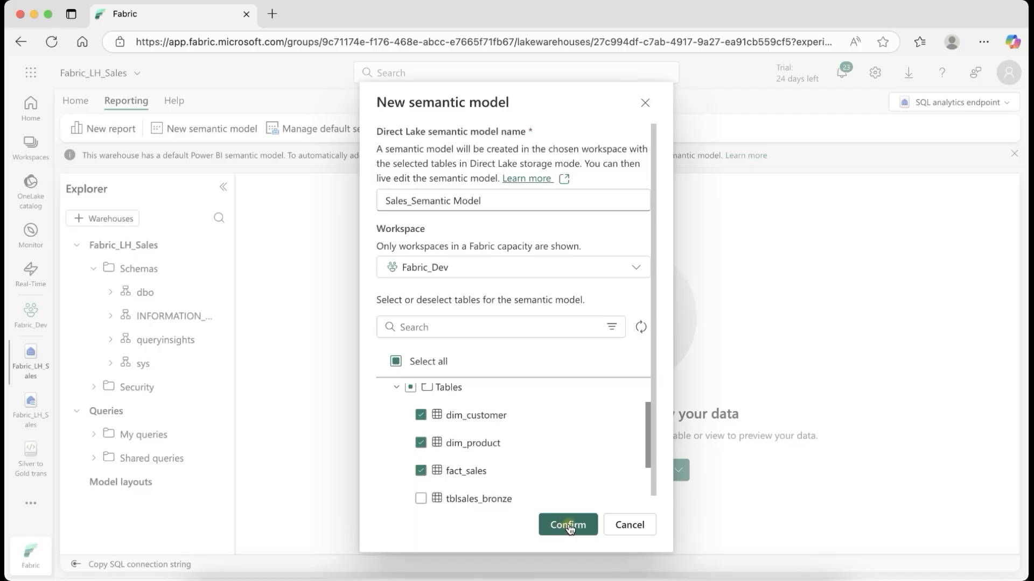
{"action": "left_click", "coordinate": [569, 526]}
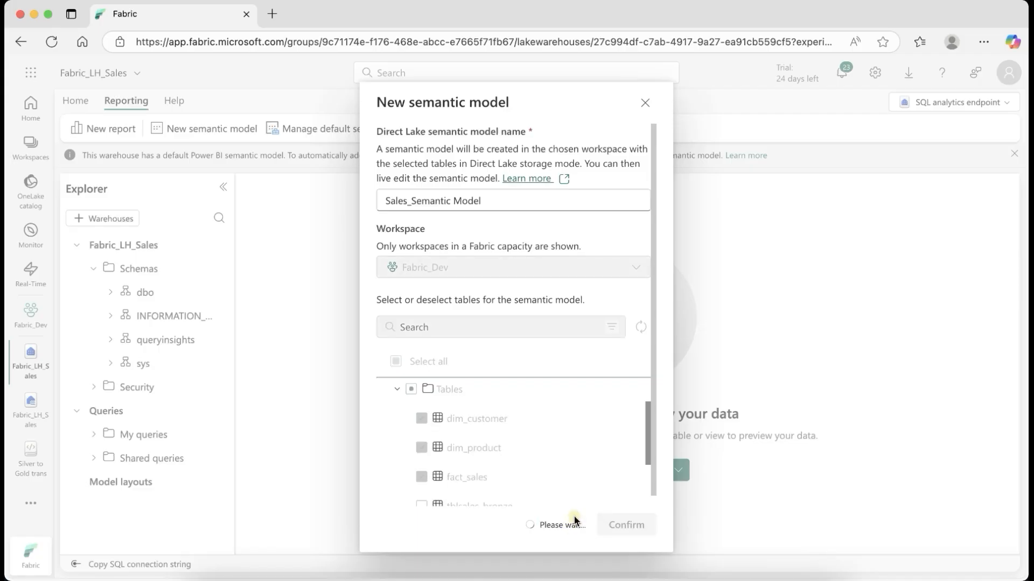
{"action": "scroll", "coordinate": [592, 484], "scroll_direction": "down", "scroll_amount": 3}
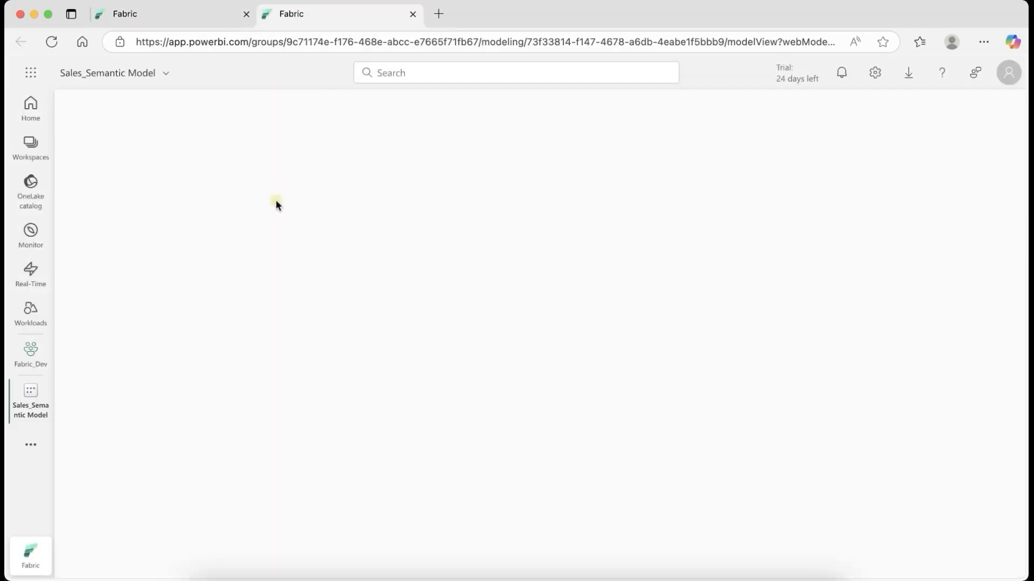
Arrange the model diagram in editing mode so that fact_sales sits between dim_customer and dim_product with space around each table
{"action": "left_click", "coordinate": [84, 75]}
{"action": "left_click", "coordinate": [52, 43]}
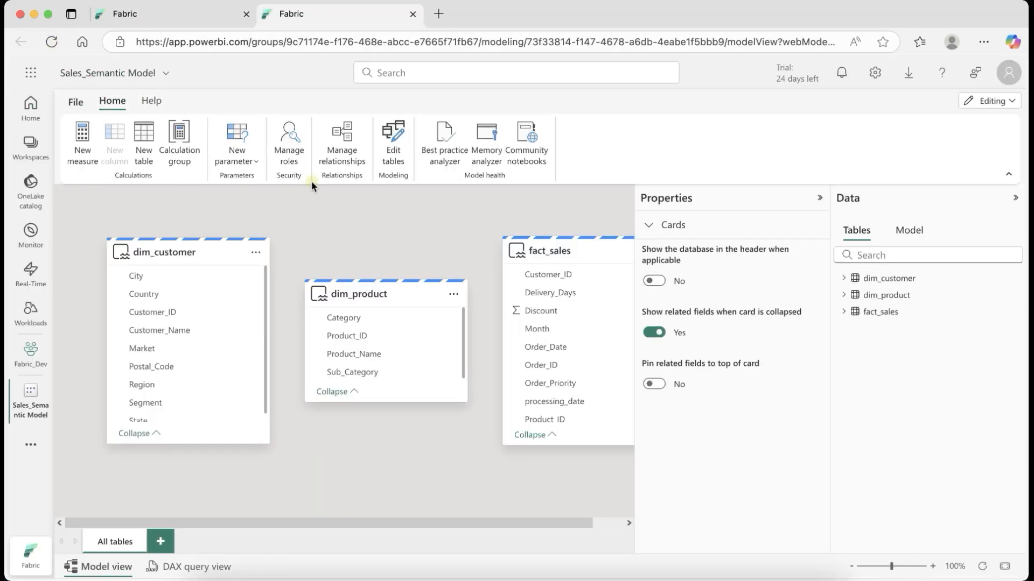
{"action": "left_click", "coordinate": [819, 198]}
{"action": "left_click_drag", "start_coordinate": [377, 286], "coordinate": [713, 274]}
{"action": "left_click_drag", "start_coordinate": [562, 253], "coordinate": [420, 256]}
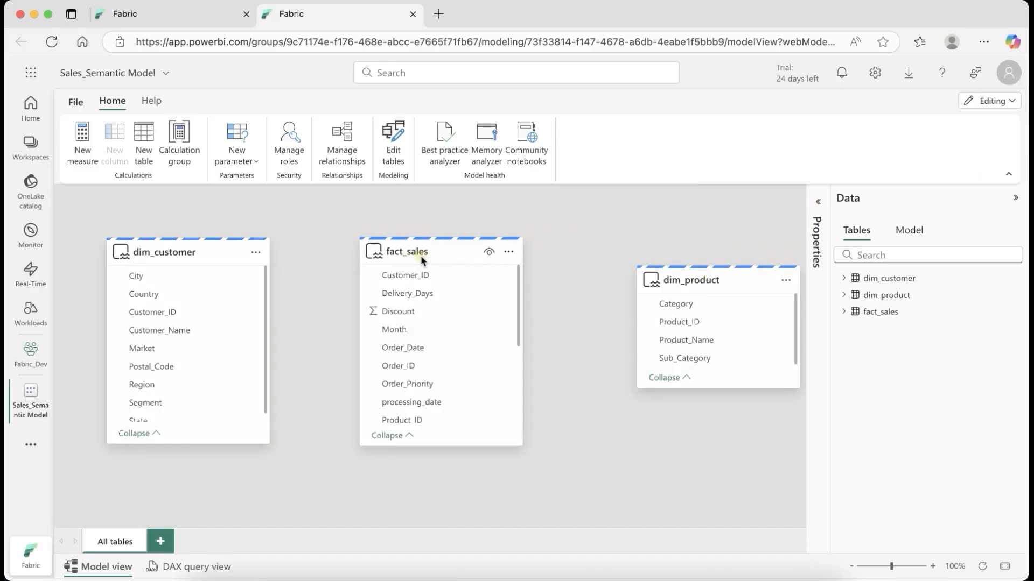
{"action": "left_click_drag", "start_coordinate": [713, 275], "coordinate": [592, 254]}
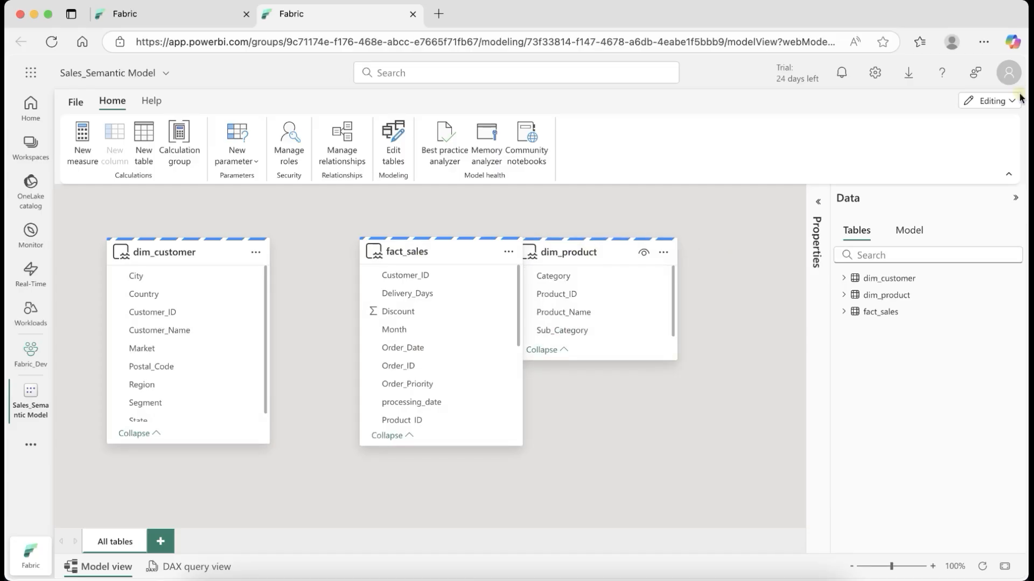
{"action": "left_click", "coordinate": [989, 101]}
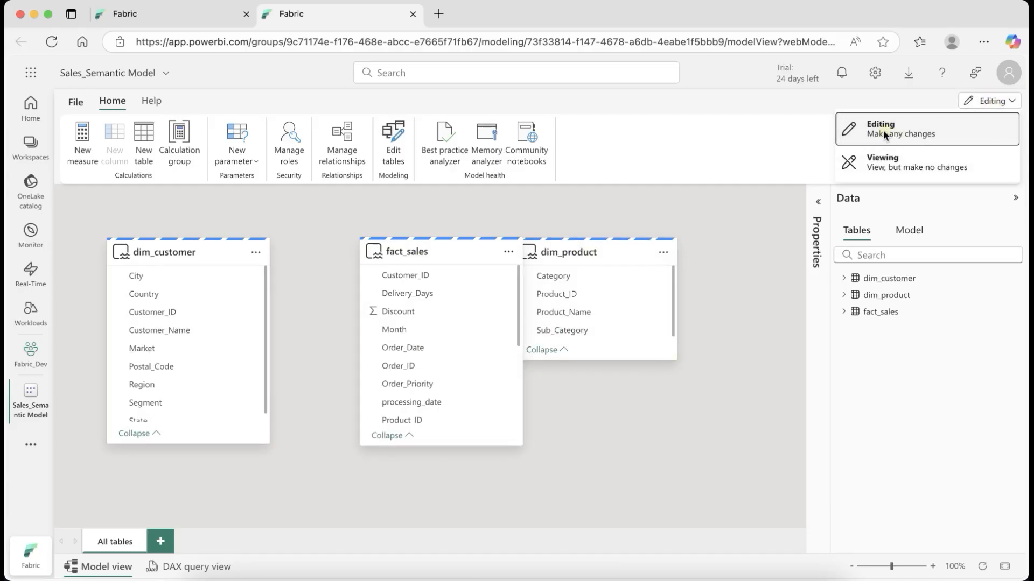
{"action": "left_click", "coordinate": [928, 133]}
{"action": "left_click_drag", "start_coordinate": [579, 258], "coordinate": [611, 248]}
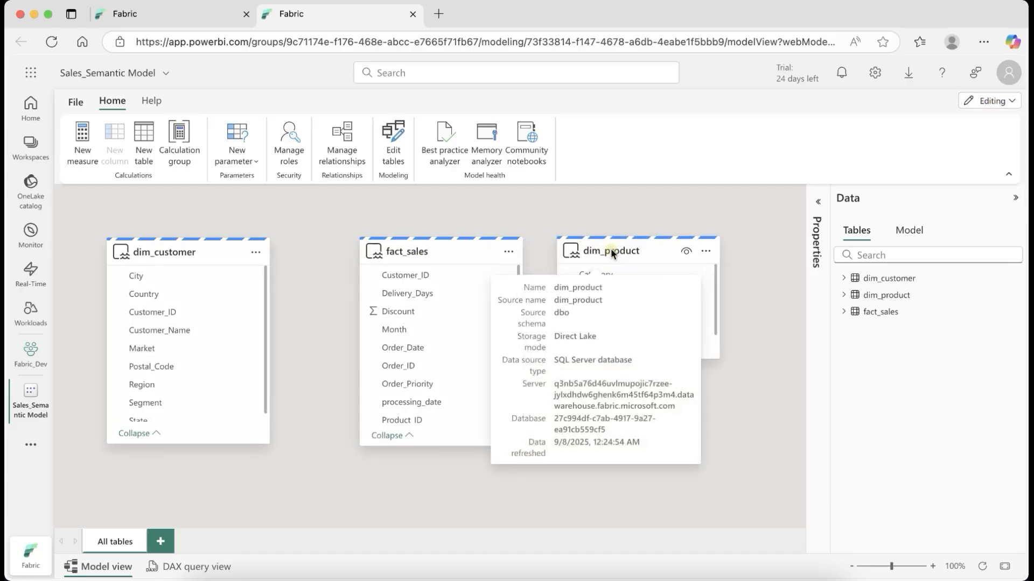
{"action": "left_click_drag", "start_coordinate": [522, 254], "coordinate": [486, 253]}
{"action": "left_click_drag", "start_coordinate": [637, 253], "coordinate": [628, 265]}
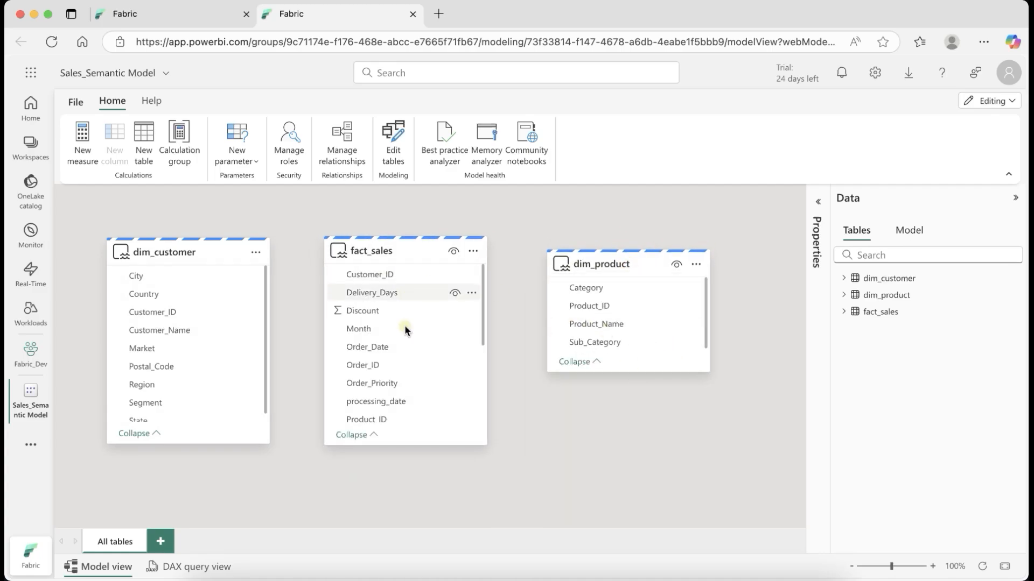
Create an active many-to-one relationship from fact_sales to dim_product on Product_ID with single cross-filter direction
{"action": "scroll", "coordinate": [386, 399], "scroll_direction": "down", "scroll_amount": 1}
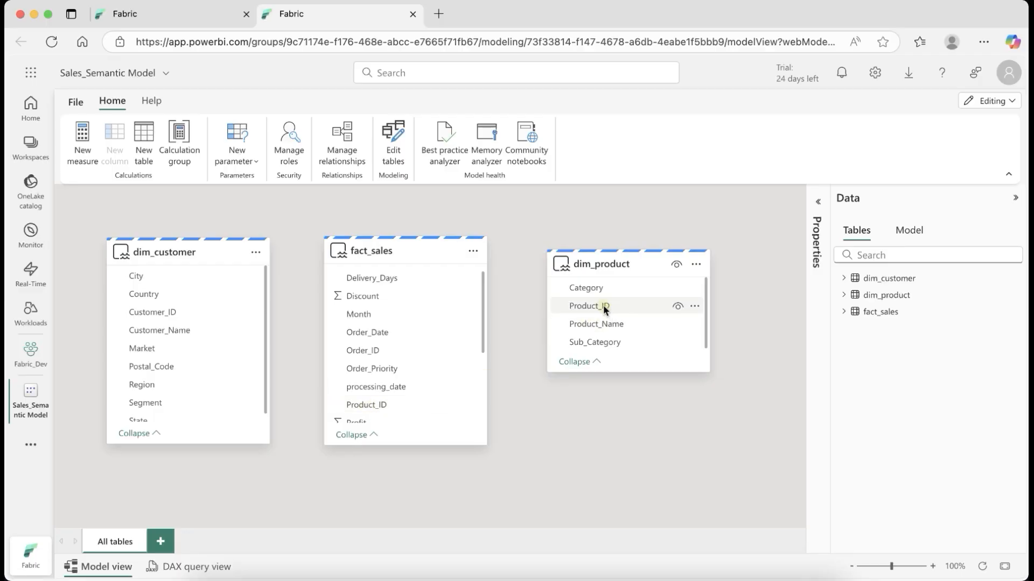
{"action": "mouse_move", "coordinate": [603, 266]}
{"action": "mouse_move", "coordinate": [370, 252]}
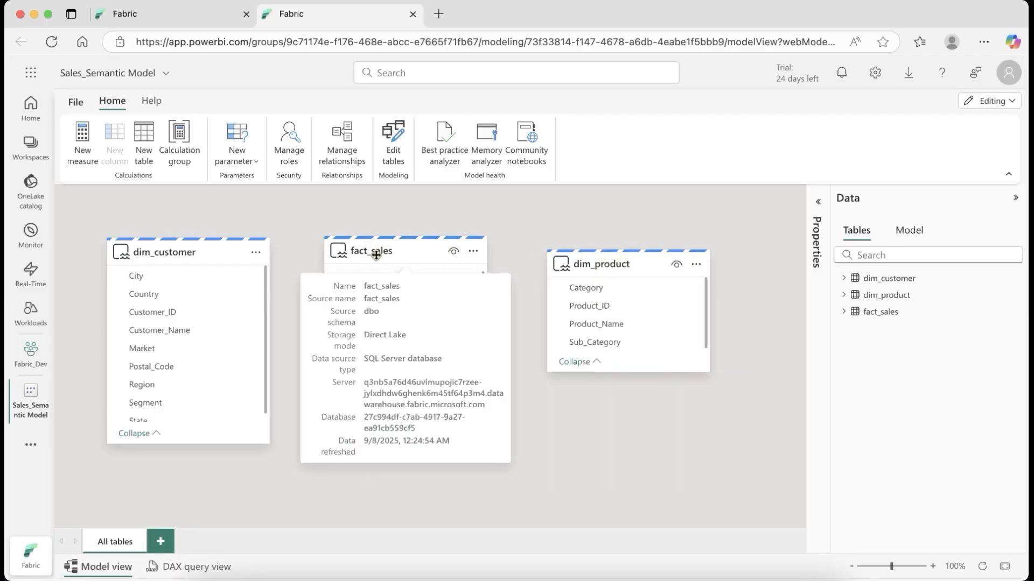
{"action": "left_click_drag", "start_coordinate": [386, 404], "coordinate": [603, 306]}
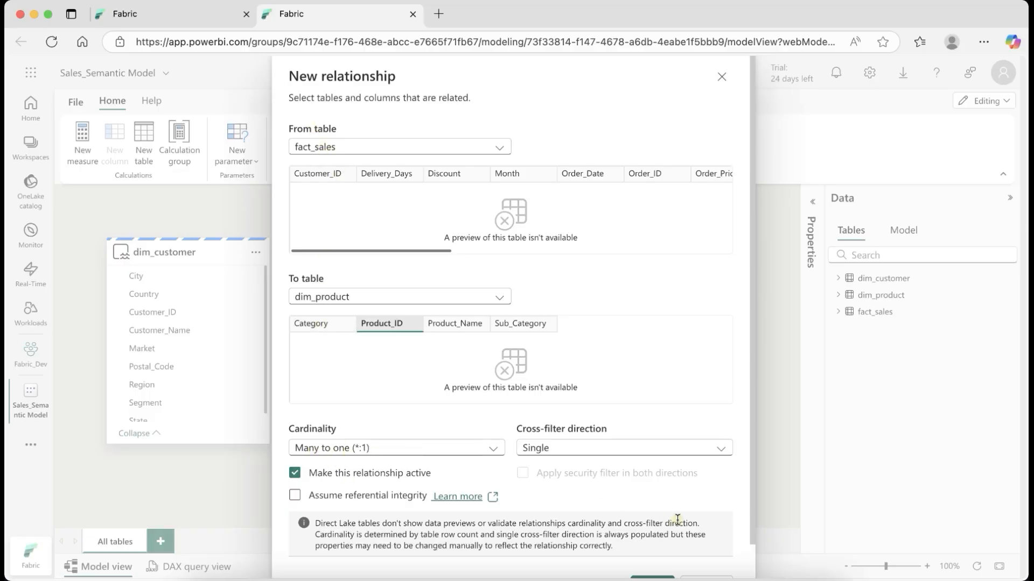
{"action": "scroll", "coordinate": [619, 512], "scroll_direction": "down", "scroll_amount": 1}
{"action": "scroll", "coordinate": [660, 571], "scroll_direction": "down", "scroll_amount": 1}
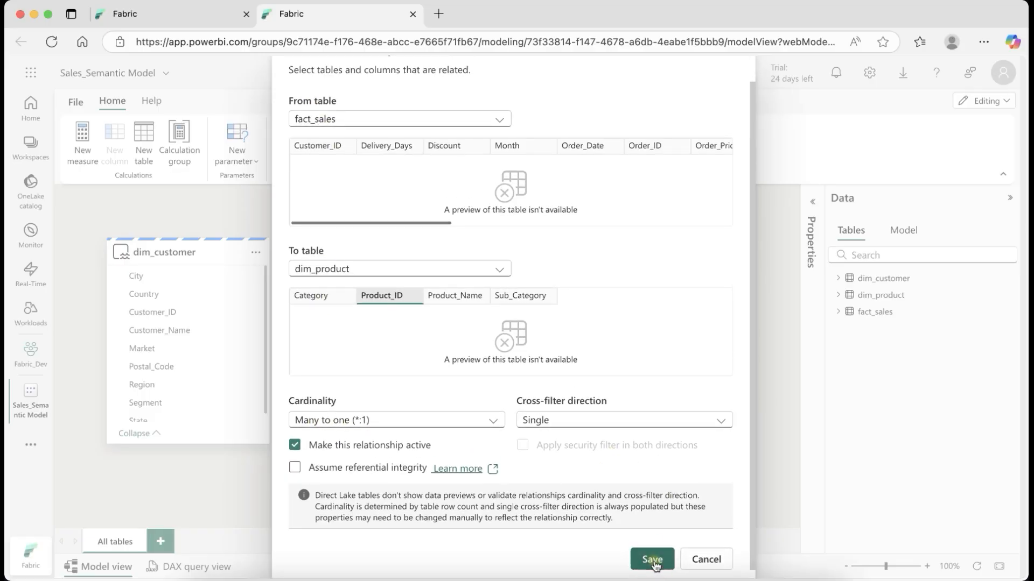
{"action": "left_click", "coordinate": [652, 560]}
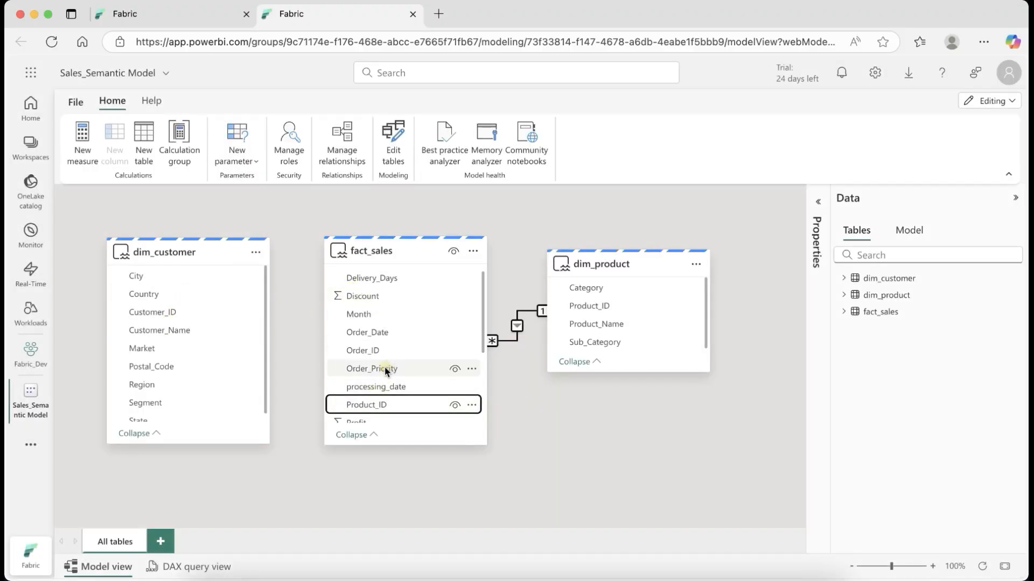
Create an active many-to-one relationship from fact_sales to dim_customer on Customer_ID with single cross-filter direction
{"action": "scroll", "coordinate": [372, 339], "scroll_direction": "down", "scroll_amount": 3}
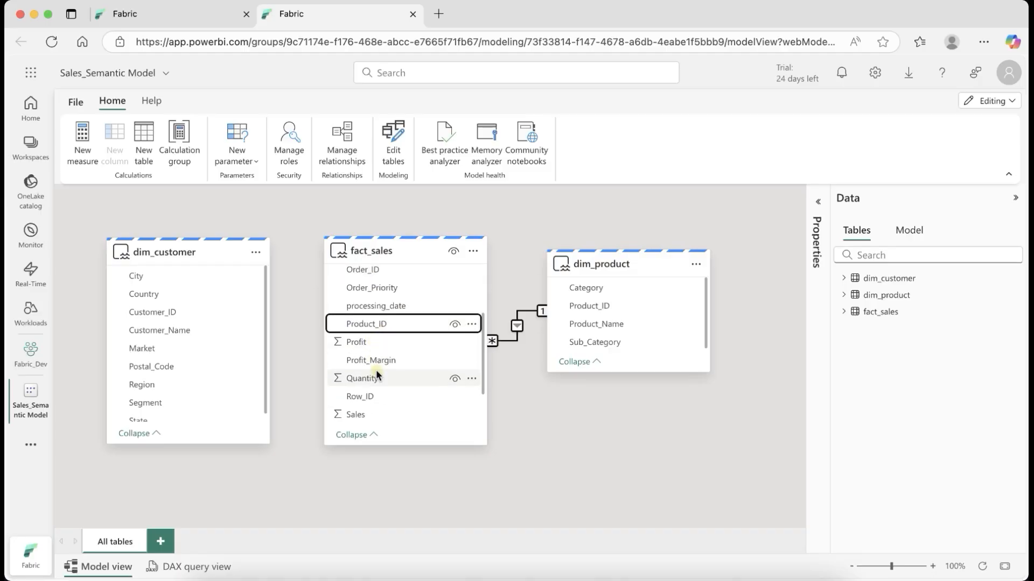
{"action": "scroll", "coordinate": [376, 370], "scroll_direction": "up", "scroll_amount": 3}
{"action": "left_click_drag", "start_coordinate": [370, 272], "coordinate": [169, 312]}
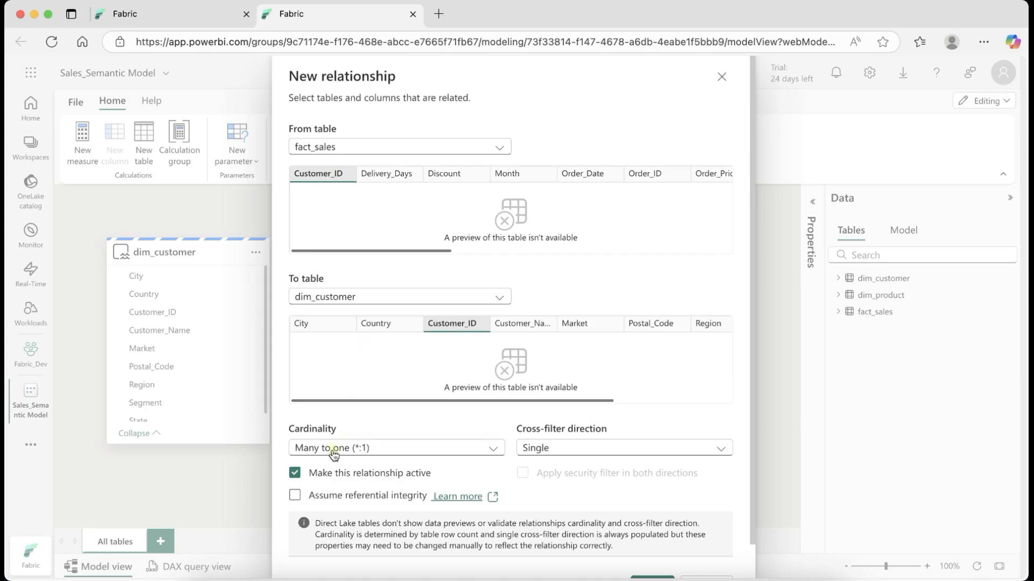
{"action": "scroll", "coordinate": [665, 560], "scroll_direction": "down", "scroll_amount": 1}
{"action": "scroll", "coordinate": [665, 560], "scroll_direction": "down", "scroll_amount": 2}
{"action": "left_click", "coordinate": [654, 551]}
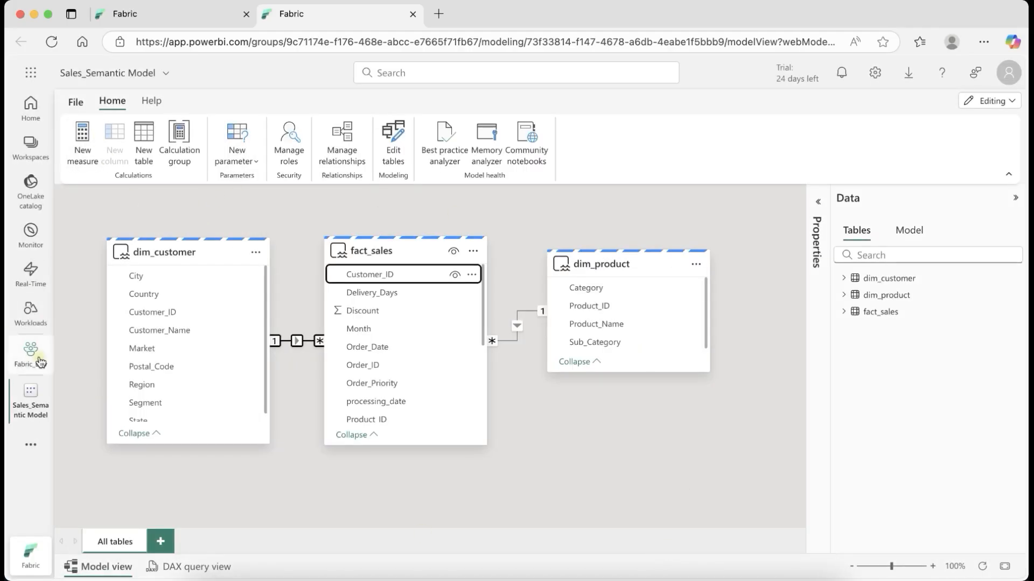
Create a new report from the semantic model and expand the fields of fact_sales, dim_product and dim_customer
{"action": "left_click", "coordinate": [78, 106]}
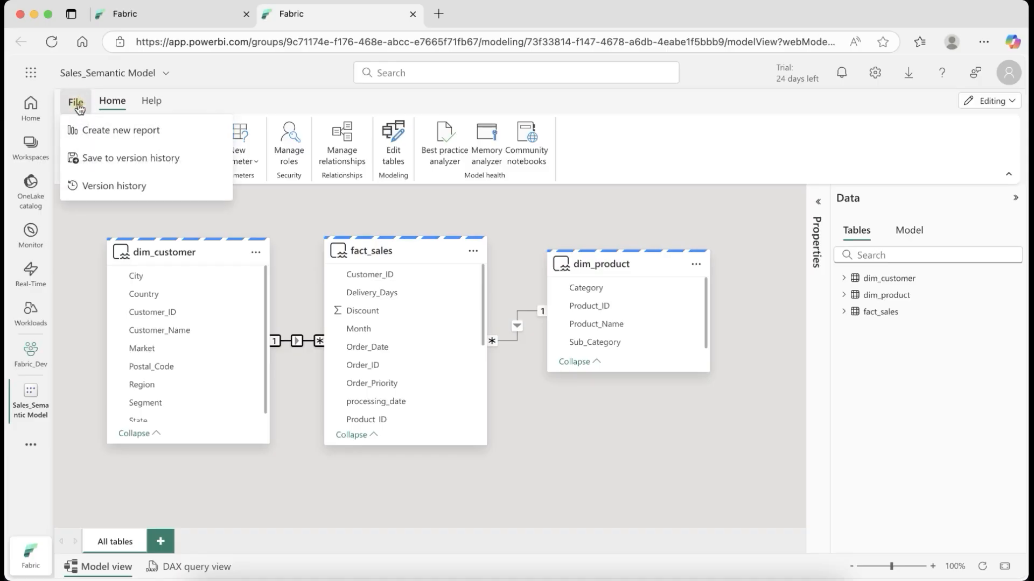
{"action": "left_click", "coordinate": [111, 138]}
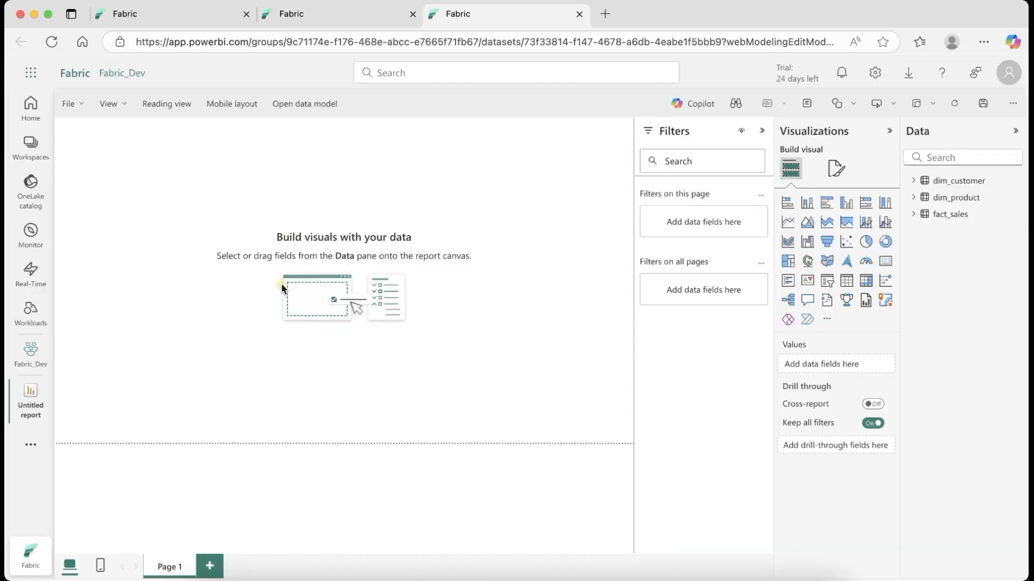
{"action": "left_click", "coordinate": [914, 213]}
{"action": "left_click", "coordinate": [914, 199]}
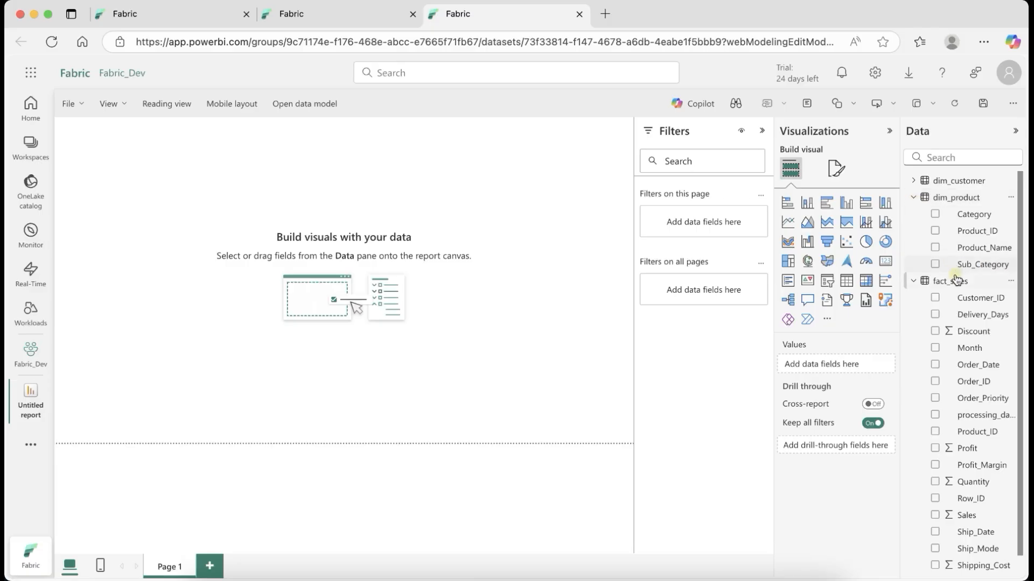
{"action": "left_click", "coordinate": [916, 183]}
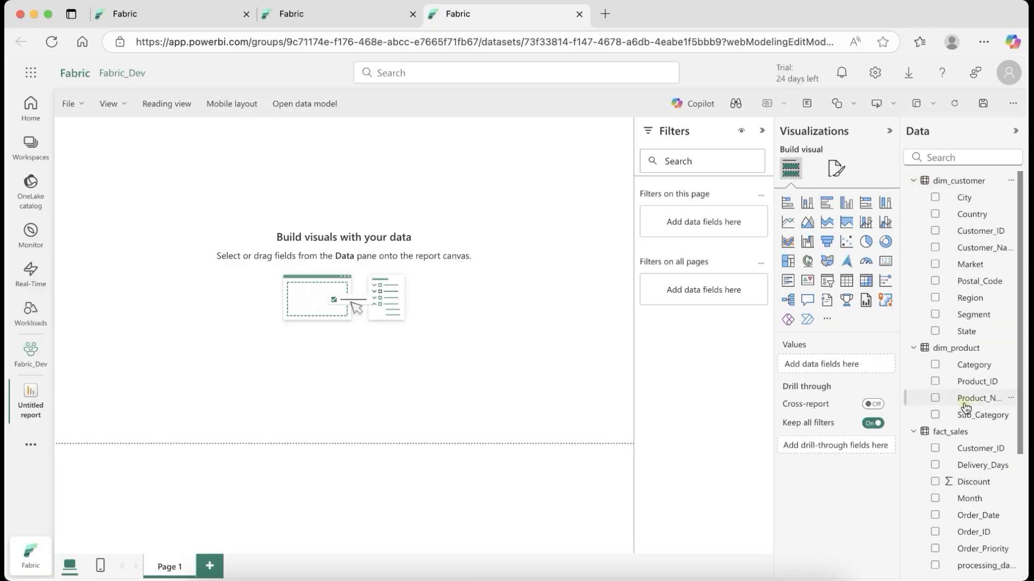
Add a table visual with Category from dim_product in place of Product_Name, and enlarge it slightly
{"action": "left_click", "coordinate": [935, 399]}
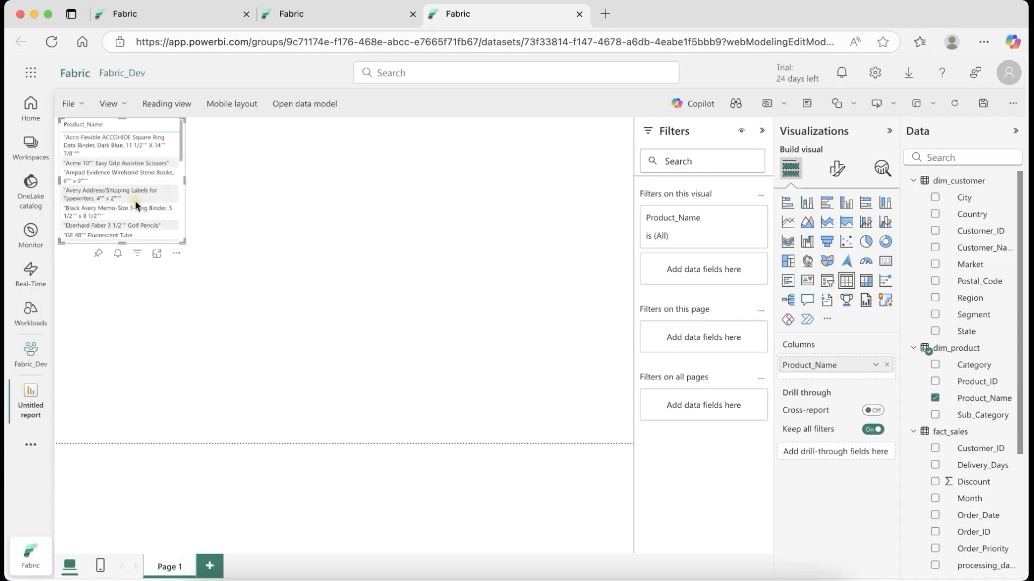
{"action": "left_click", "coordinate": [935, 399]}
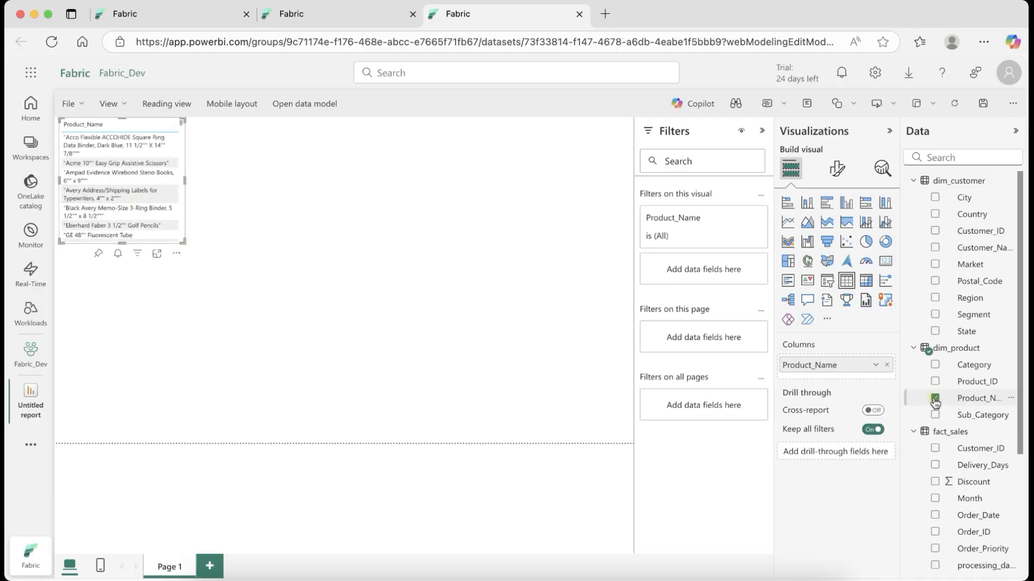
{"action": "left_click", "coordinate": [934, 365]}
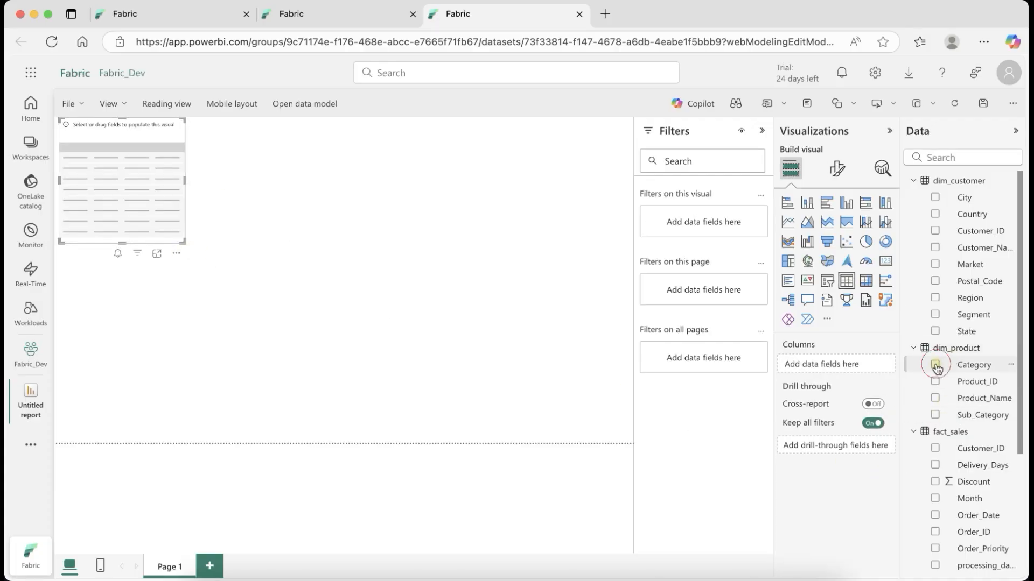
{"action": "left_click_drag", "start_coordinate": [185, 244], "coordinate": [203, 264]}
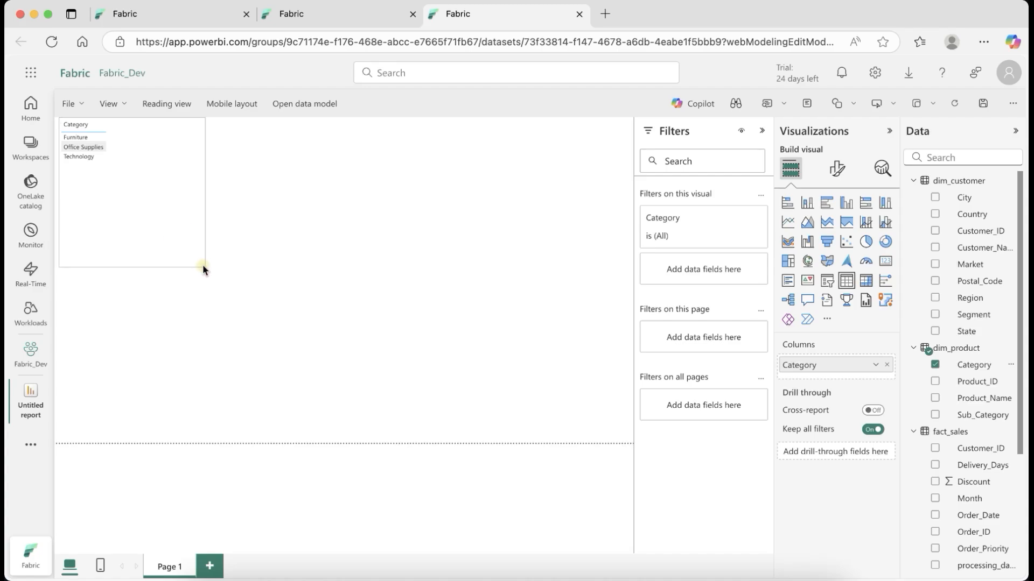
Convert the Category table to a pie chart with Profit_Margin from fact_sales as values, slightly widened and placed near the page's upper-left corner
{"action": "left_click_drag", "start_coordinate": [166, 213], "coordinate": [192, 276]}
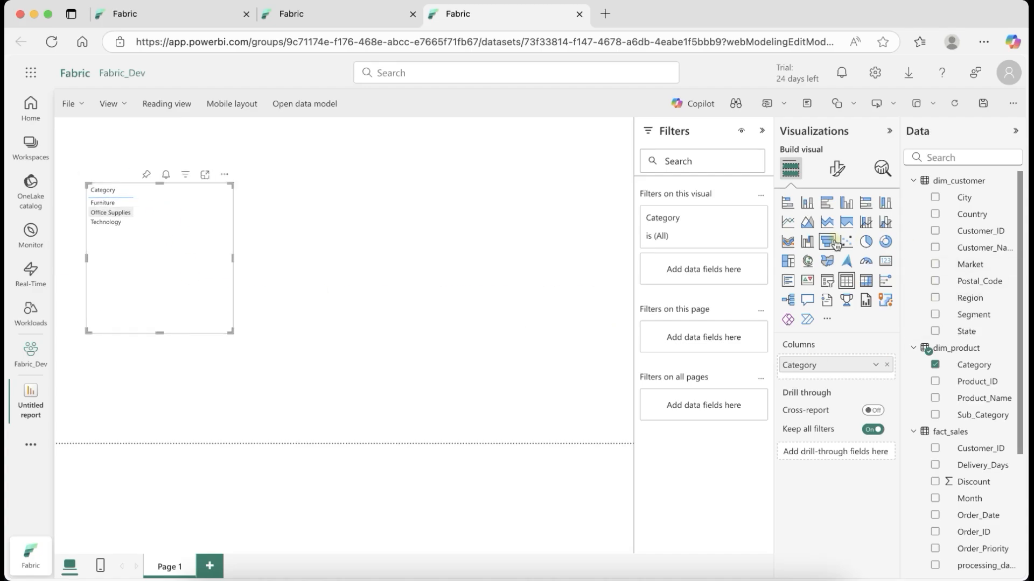
{"action": "left_click", "coordinate": [866, 242]}
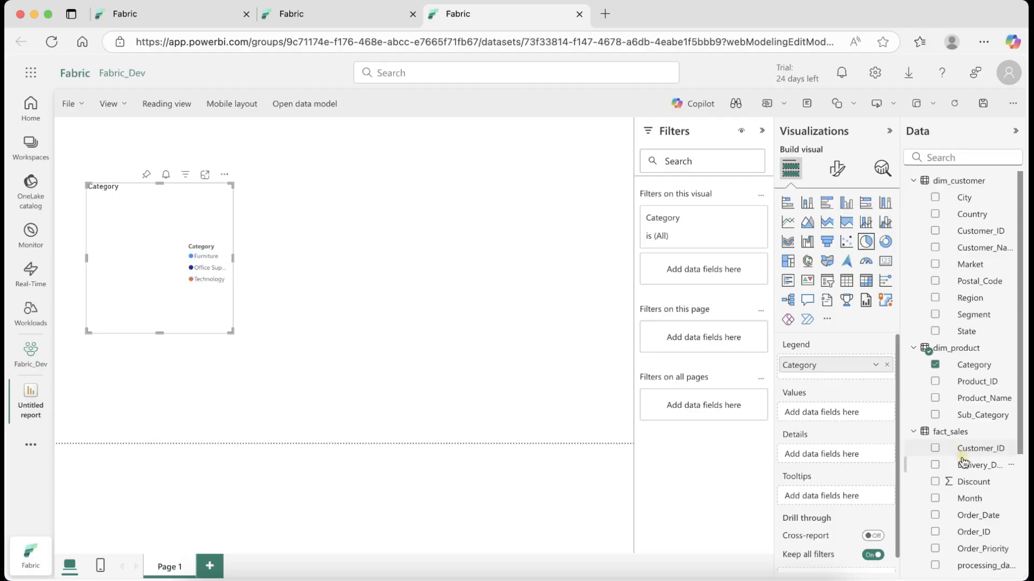
{"action": "scroll", "coordinate": [965, 470], "scroll_direction": "down", "scroll_amount": 5}
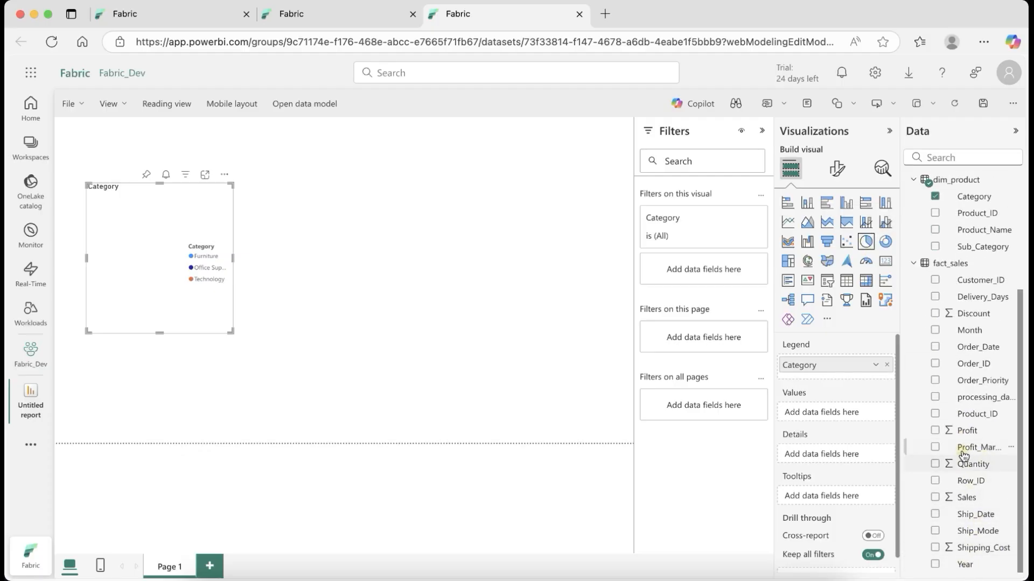
{"action": "left_click", "coordinate": [935, 447]}
{"action": "left_click_drag", "start_coordinate": [824, 455], "coordinate": [833, 415]}
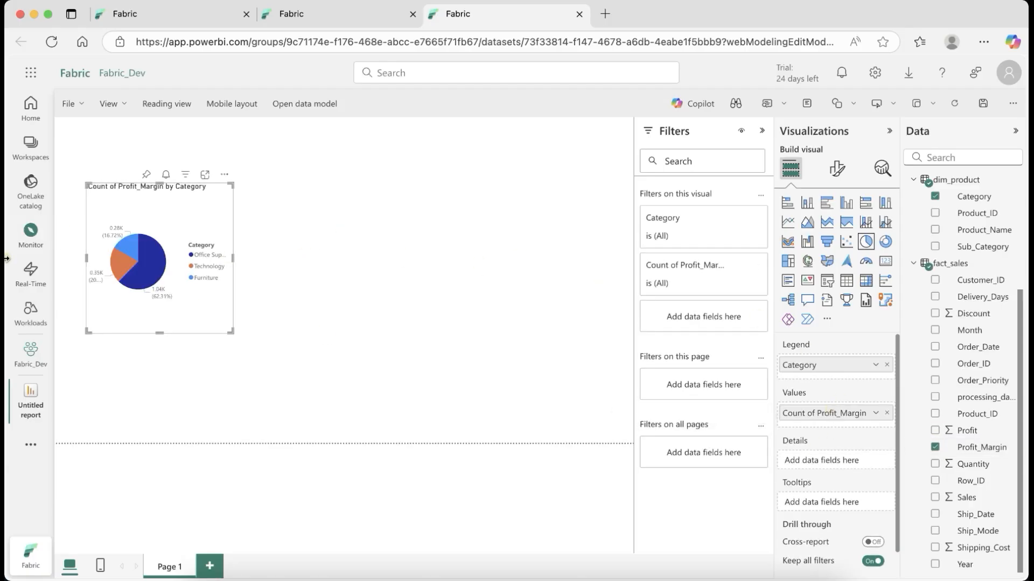
{"action": "left_click_drag", "start_coordinate": [233, 331], "coordinate": [247, 282]}
{"action": "left_click_drag", "start_coordinate": [306, 336], "coordinate": [249, 287]}
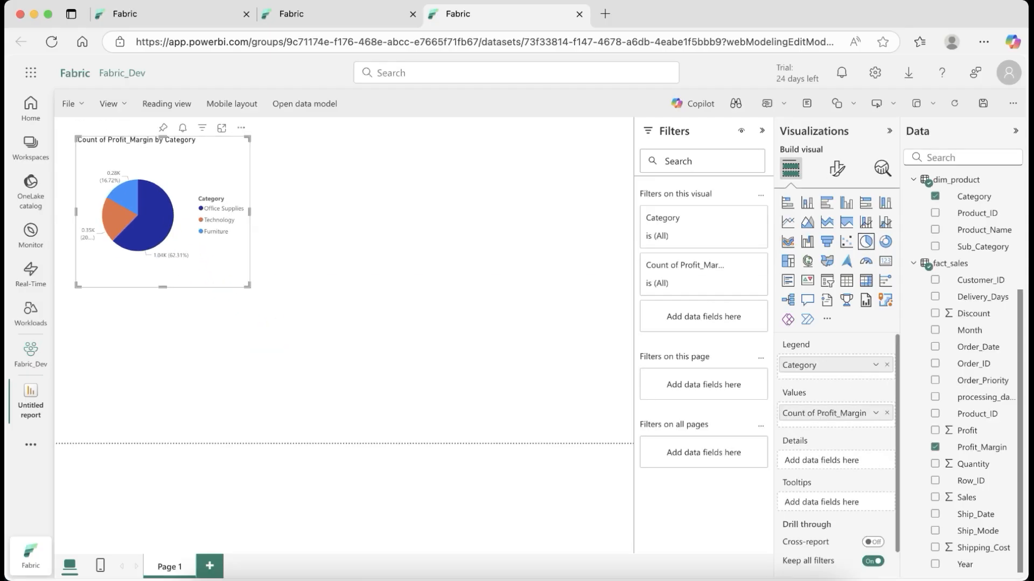
Add an enlarged stacked bar chart beside the pie chart, with Sub_Category on the Y-axis and sum of Sales on the X-axis
{"action": "left_click", "coordinate": [558, 236]}
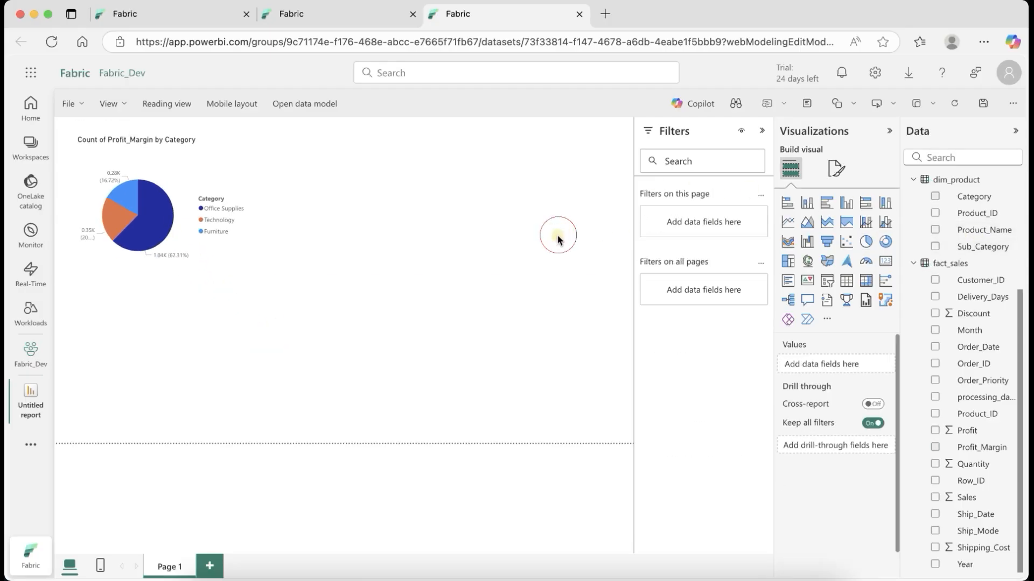
{"action": "left_click", "coordinate": [787, 203]}
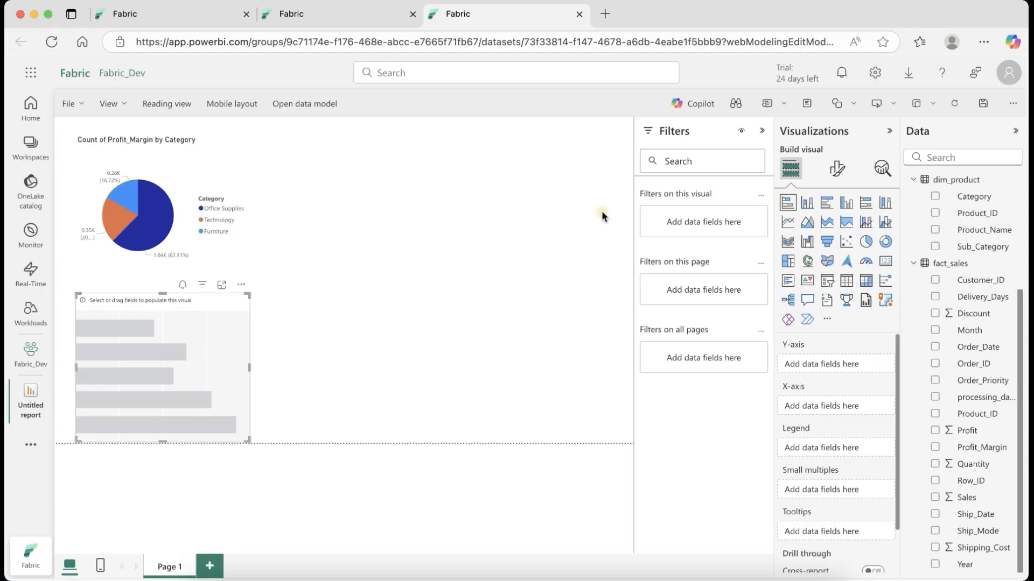
{"action": "left_click_drag", "start_coordinate": [233, 327], "coordinate": [461, 185]}
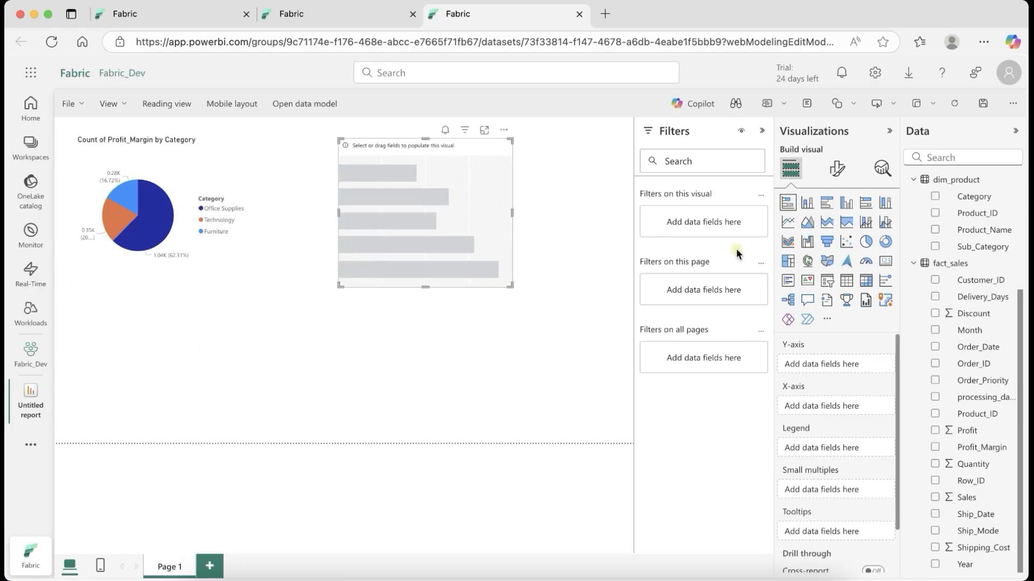
{"action": "left_click", "coordinate": [935, 247]}
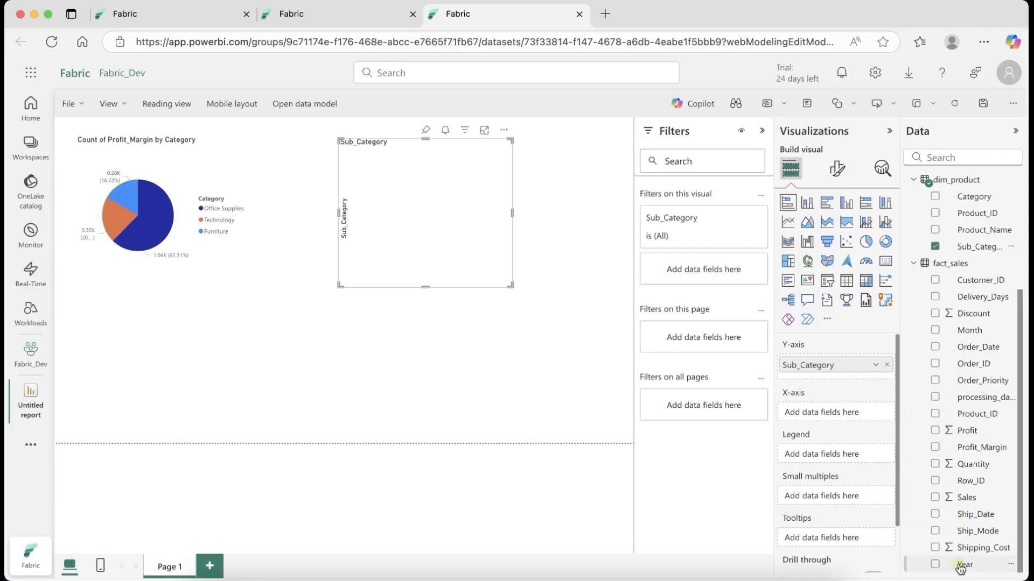
{"action": "scroll", "coordinate": [942, 449], "scroll_direction": "up", "scroll_amount": 1}
{"action": "scroll", "coordinate": [942, 449], "scroll_direction": "down", "scroll_amount": 1}
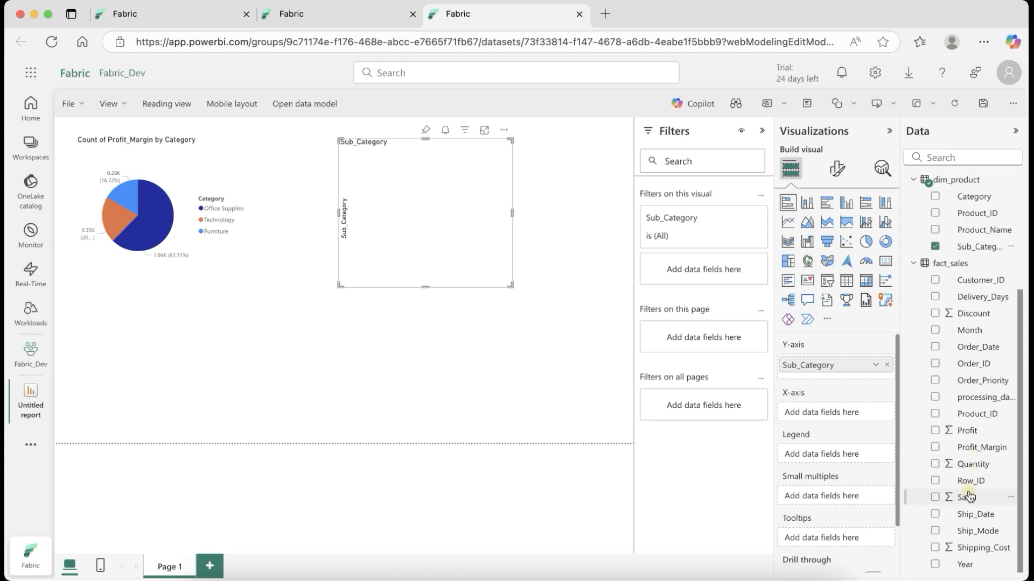
{"action": "left_click", "coordinate": [935, 498]}
{"action": "left_click_drag", "start_coordinate": [510, 288], "coordinate": [630, 305]}
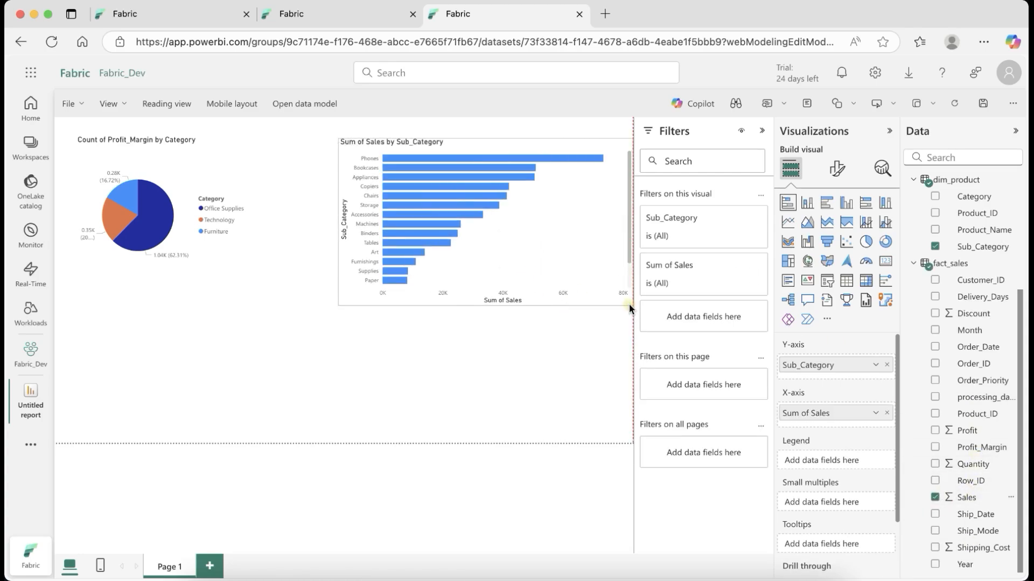
Add a widened scatter chart below the pie chart with Sales on the X axis, Profit on the Y axis and dim_product's Product_ID as legend
{"action": "left_click", "coordinate": [376, 331]}
{"action": "left_click", "coordinate": [830, 242]}
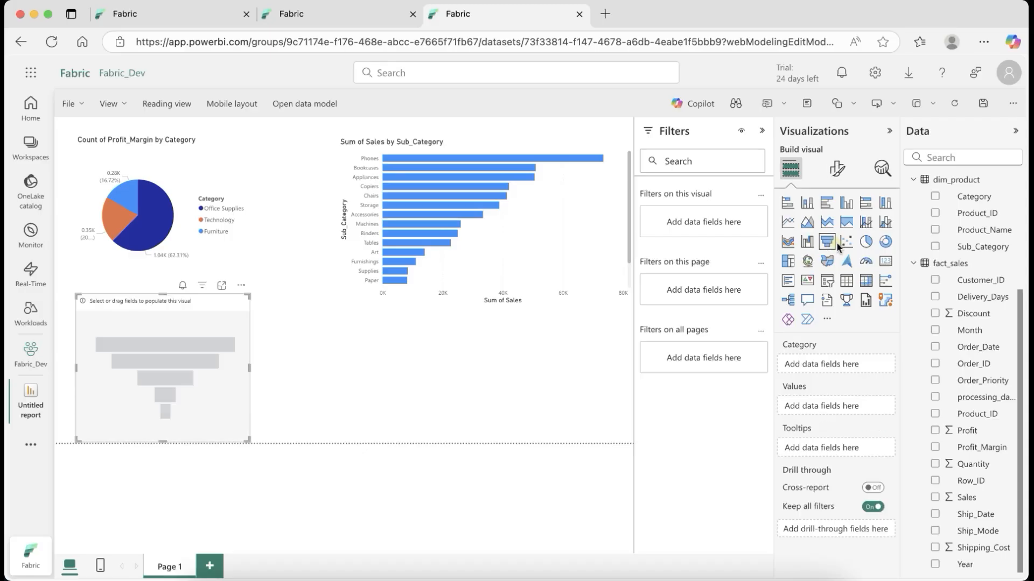
{"action": "left_click", "coordinate": [847, 243]}
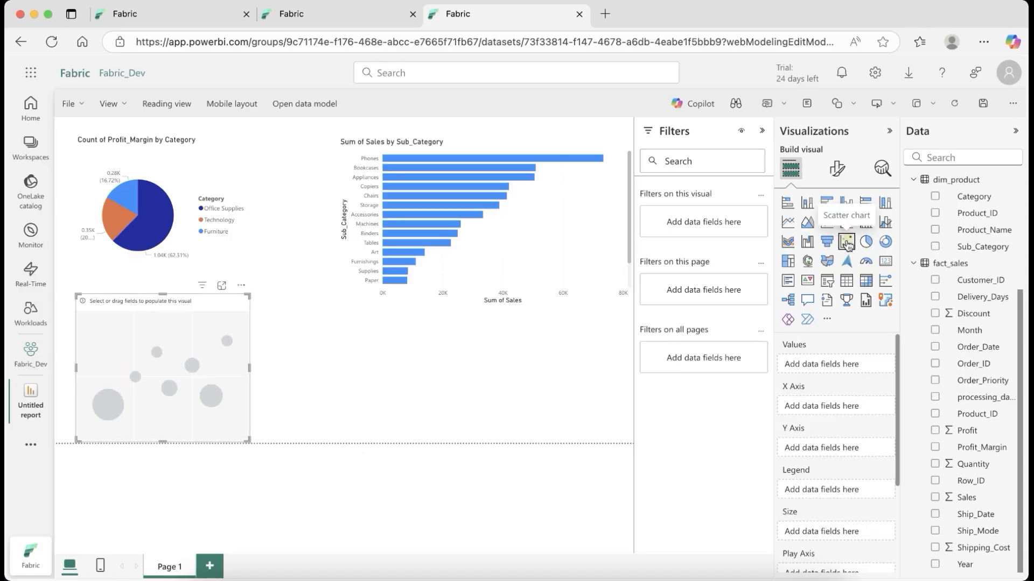
{"action": "left_click", "coordinate": [936, 498]}
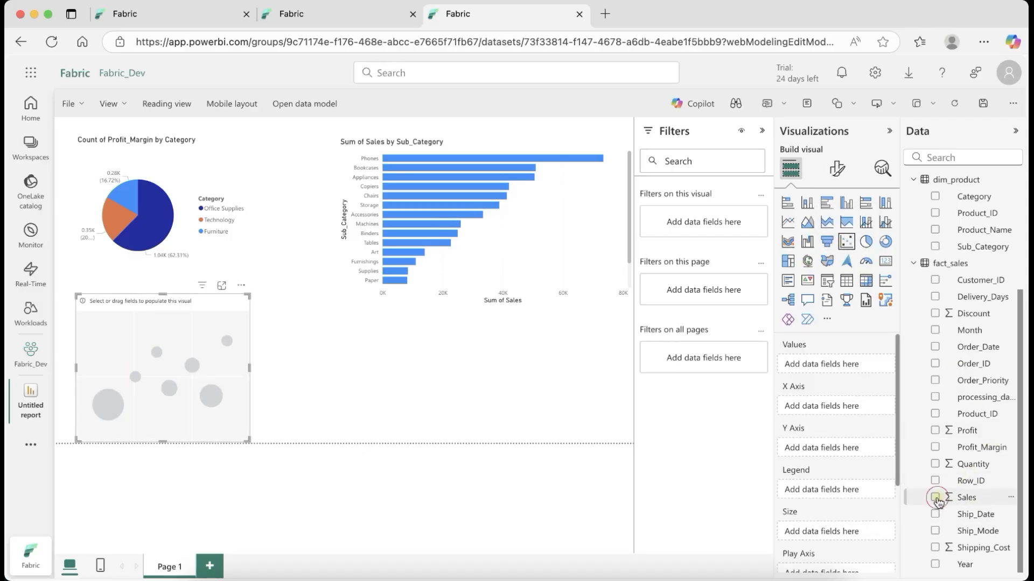
{"action": "left_click", "coordinate": [937, 431]}
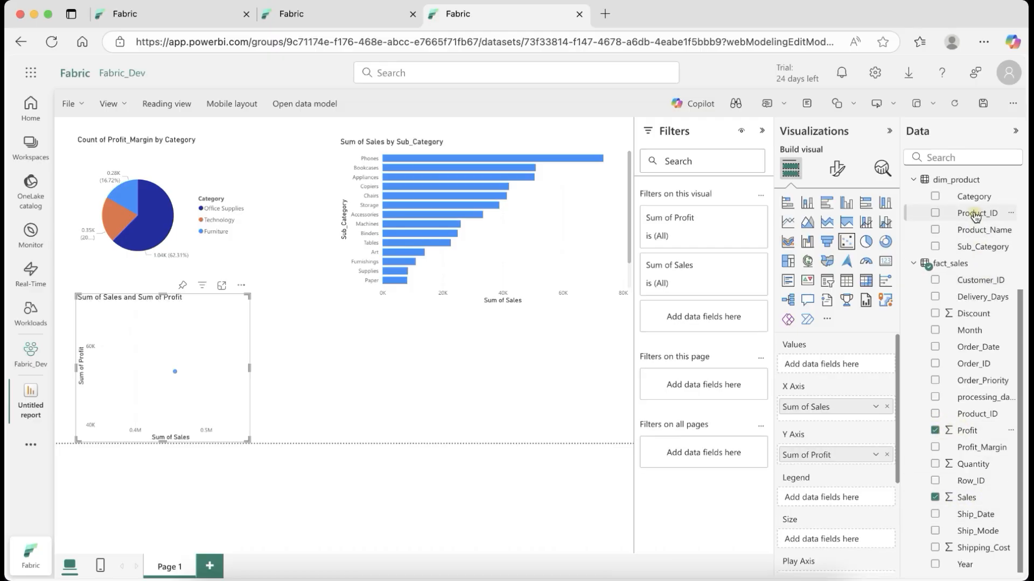
{"action": "scroll", "coordinate": [976, 248], "scroll_direction": "up", "scroll_amount": 1}
{"action": "left_click_drag", "start_coordinate": [977, 239], "coordinate": [831, 497]}
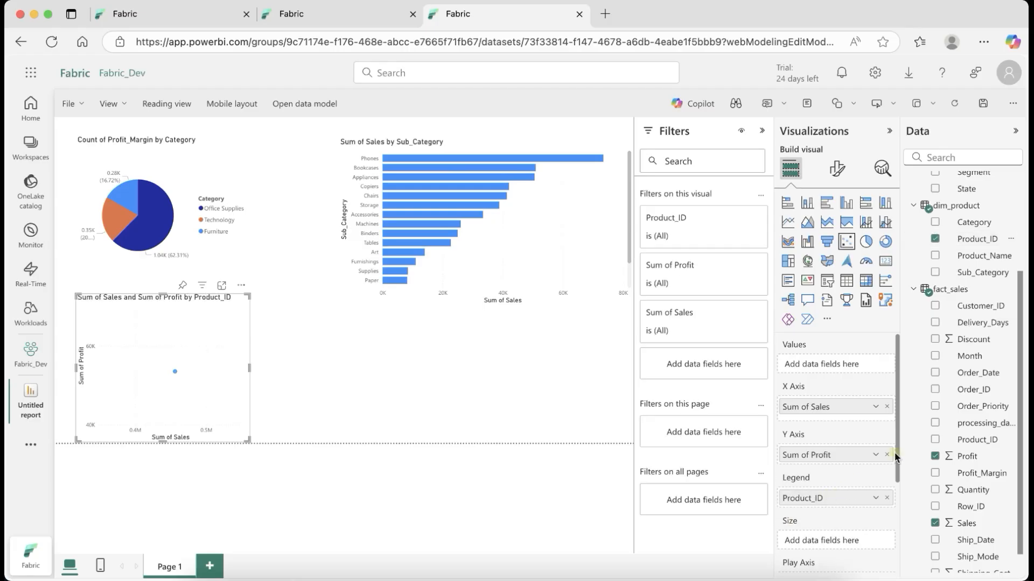
{"action": "left_click_drag", "start_coordinate": [250, 368], "coordinate": [342, 384]}
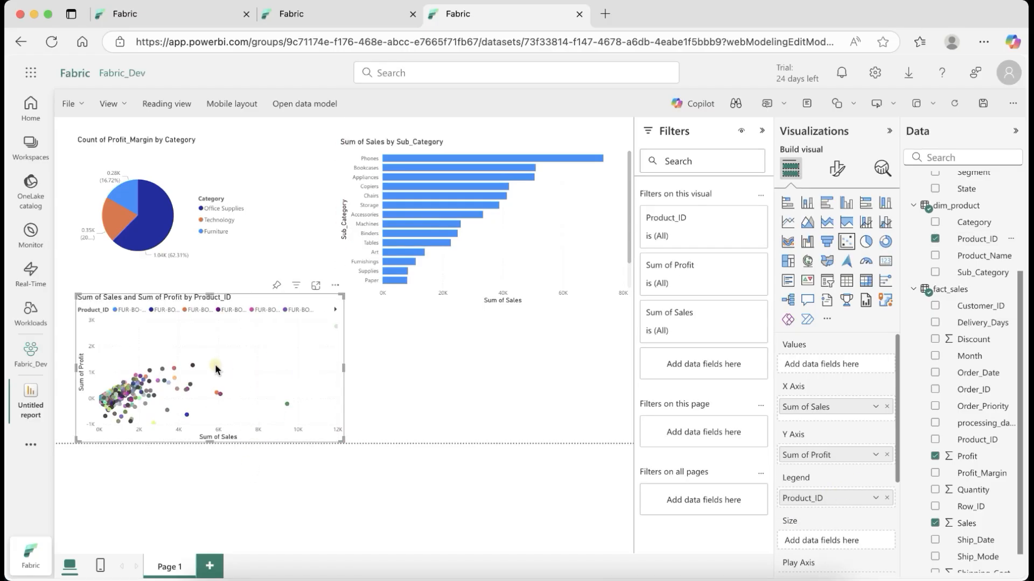
Add a card visual showing the sum of Sales below the bar chart, made slightly smaller to fit beside the scatter chart
{"action": "left_click", "coordinate": [598, 433]}
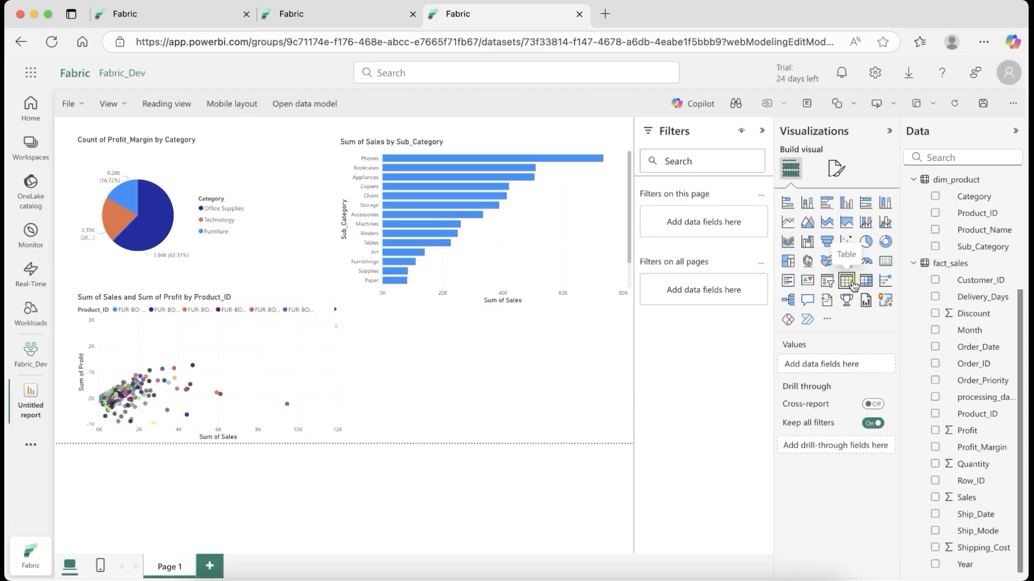
{"action": "left_click", "coordinate": [886, 262]}
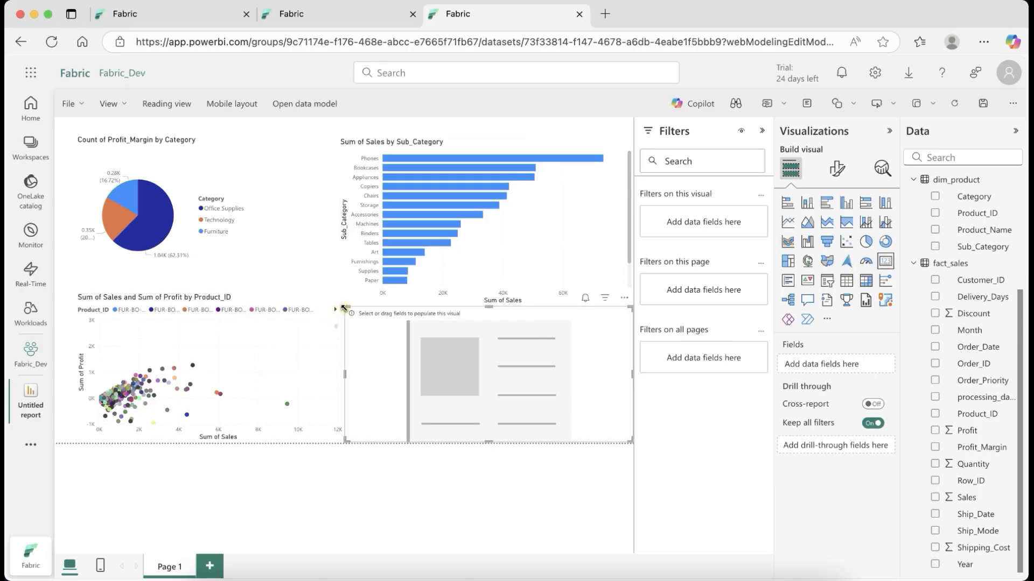
{"action": "left_click_drag", "start_coordinate": [342, 306], "coordinate": [382, 313]}
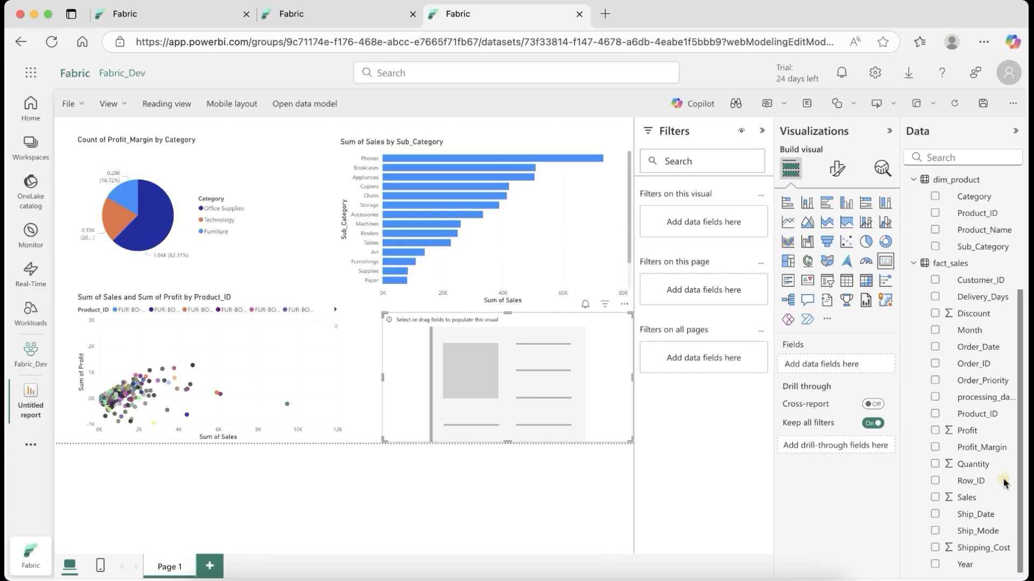
{"action": "left_click", "coordinate": [935, 497]}
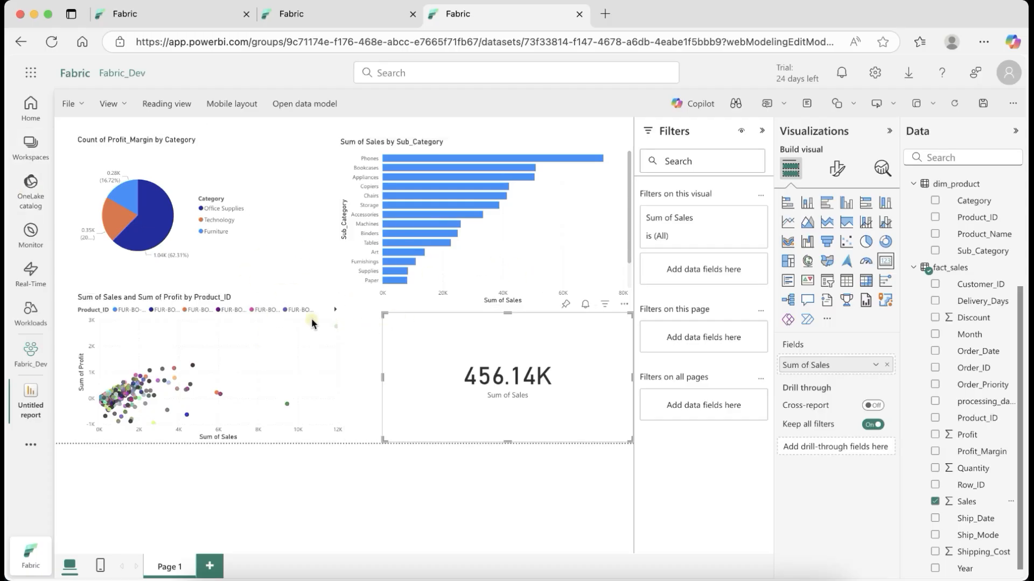
Save the report as "Sales Report" in the Fabric_Dev workspace and return to the workspace's item list
{"action": "left_click", "coordinate": [762, 131]}
{"action": "left_click", "coordinate": [26, 350]}
{"action": "left_click", "coordinate": [619, 358]}
{"action": "left_click", "coordinate": [501, 431]}
{"action": "type", "text": "Sales "}
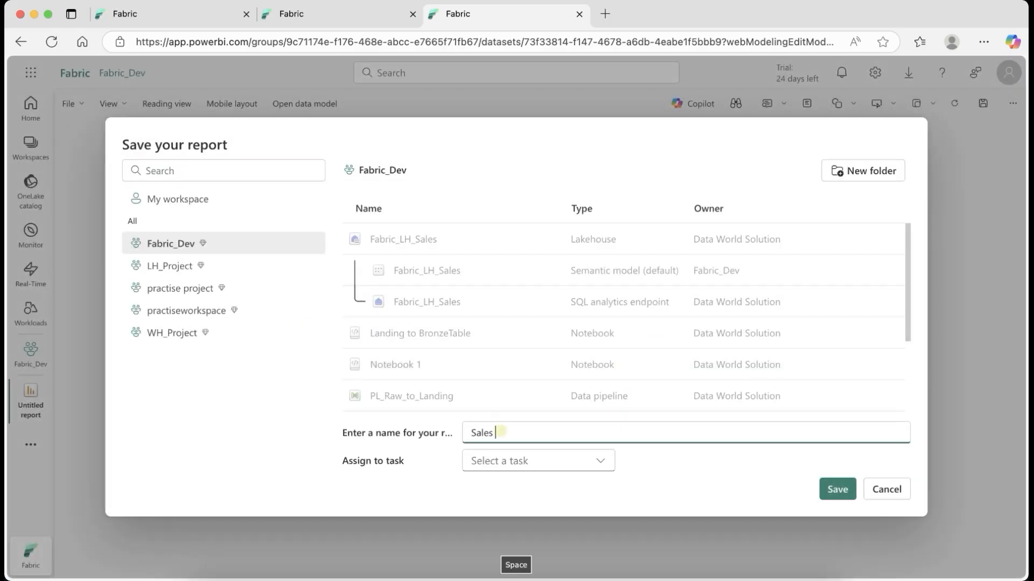
{"action": "type", "text": "Repot"}
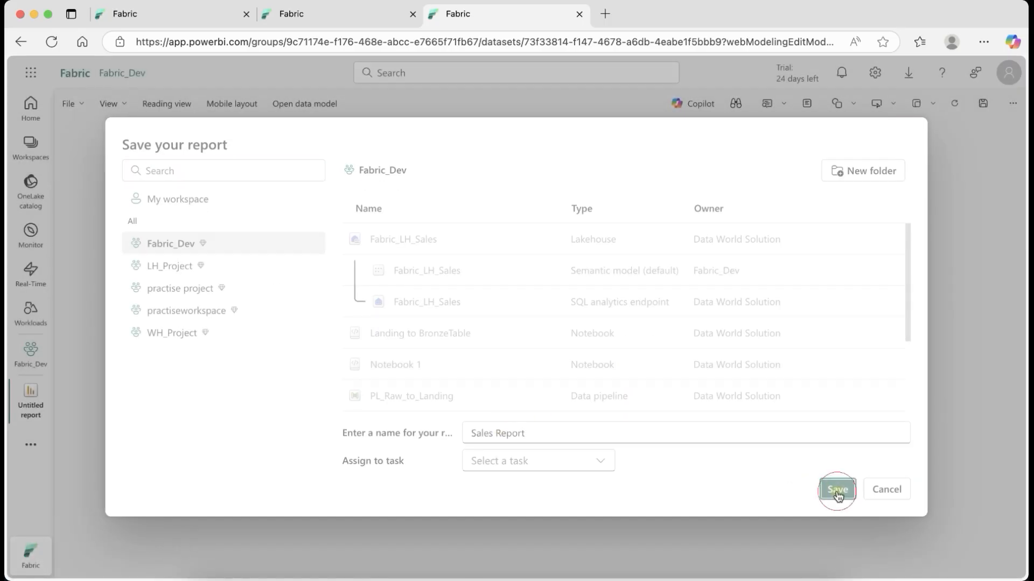
{"action": "left_click", "coordinate": [836, 490]}
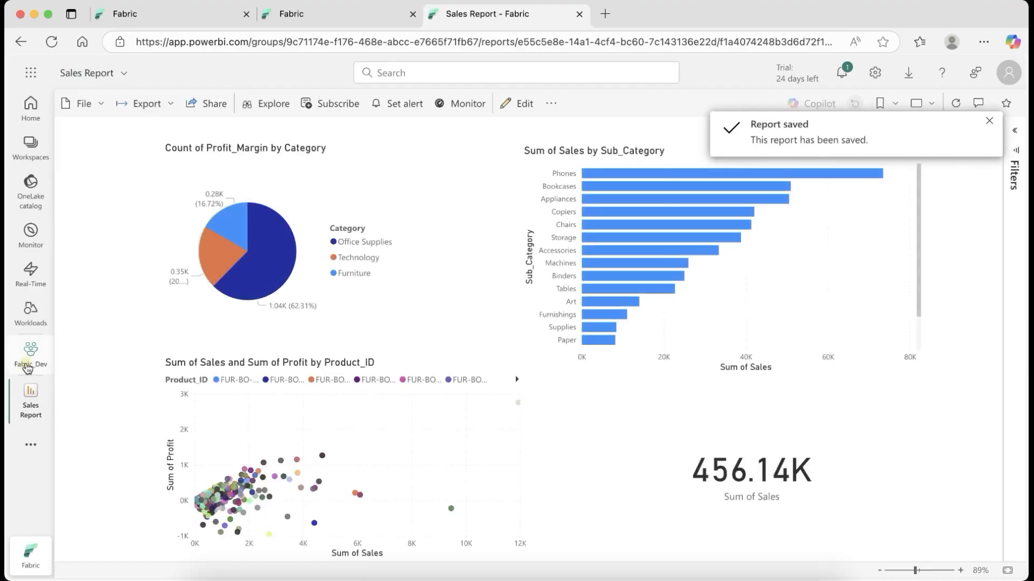
{"action": "left_click", "coordinate": [28, 368]}
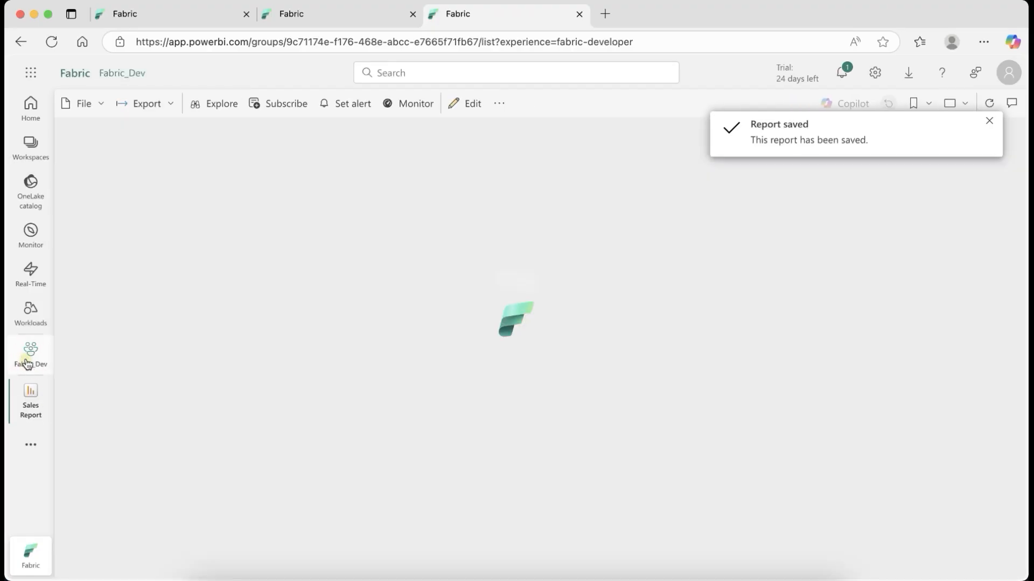
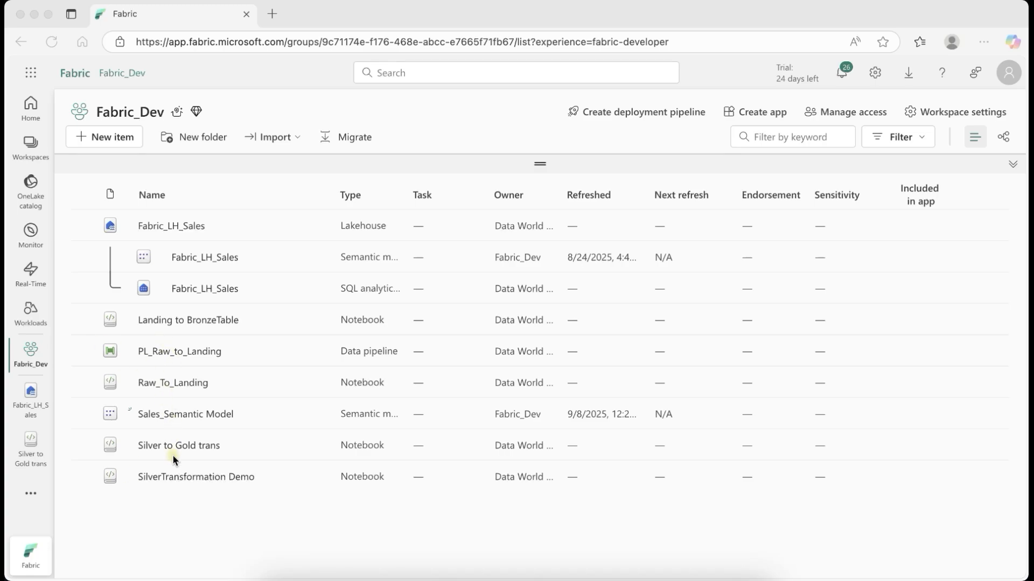
In the Landing to BronzeTable notebook, move today_date = '2025-08-25' into a new code cell above the path cell, leaving no blank line behind
{"action": "left_click", "coordinate": [173, 321]}
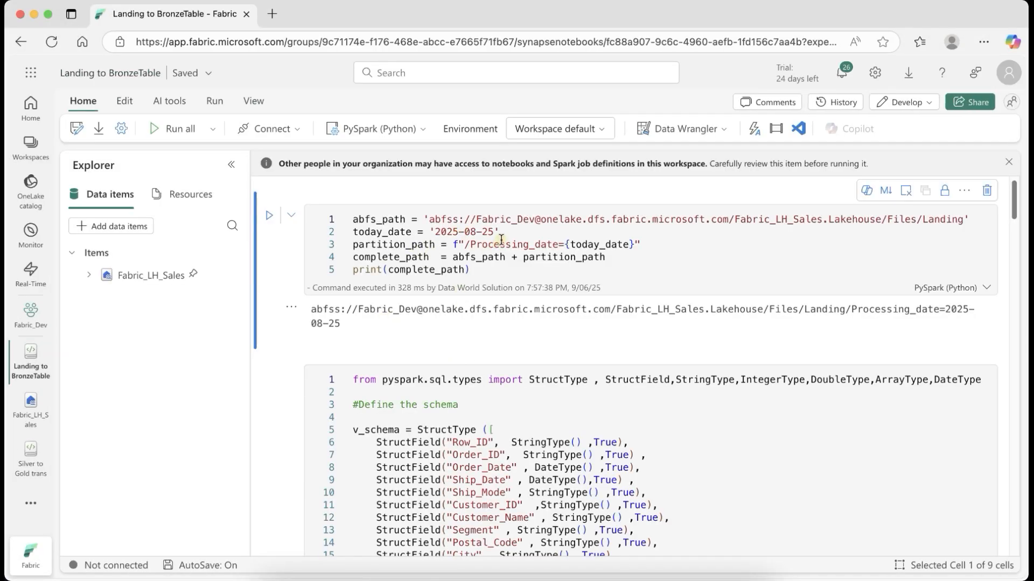
{"action": "left_click_drag", "start_coordinate": [499, 232], "coordinate": [336, 235]}
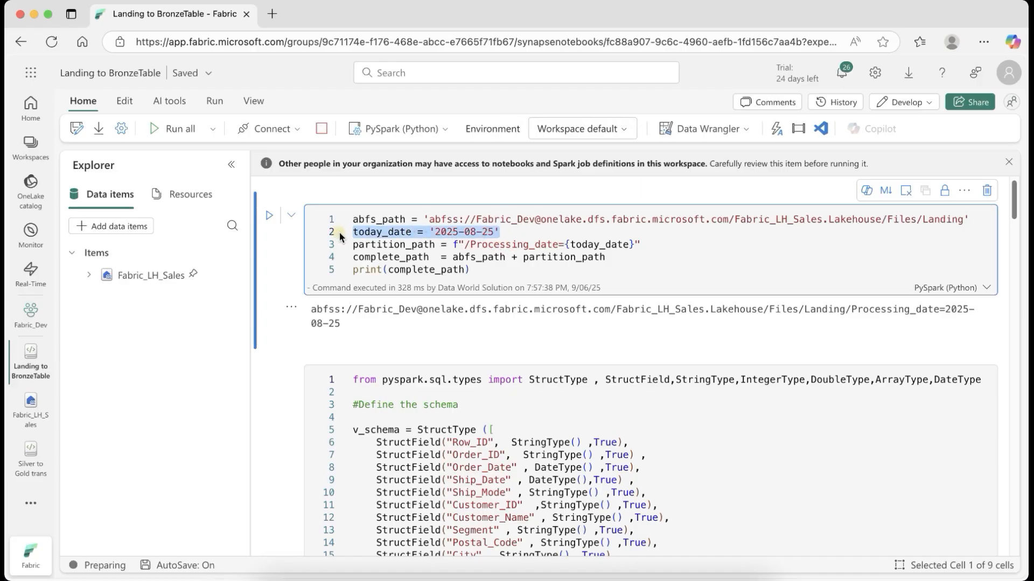
{"action": "key", "text": "super+x"}
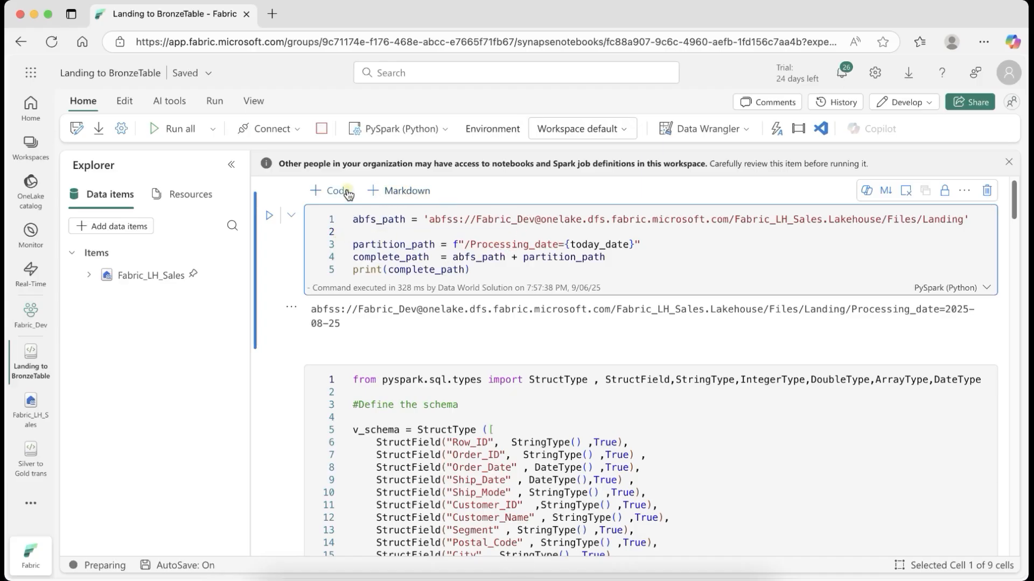
{"action": "left_click", "coordinate": [343, 191]}
{"action": "key", "text": "super+v"}
{"action": "left_click", "coordinate": [372, 302]}
{"action": "key", "text": "BackSpace"}
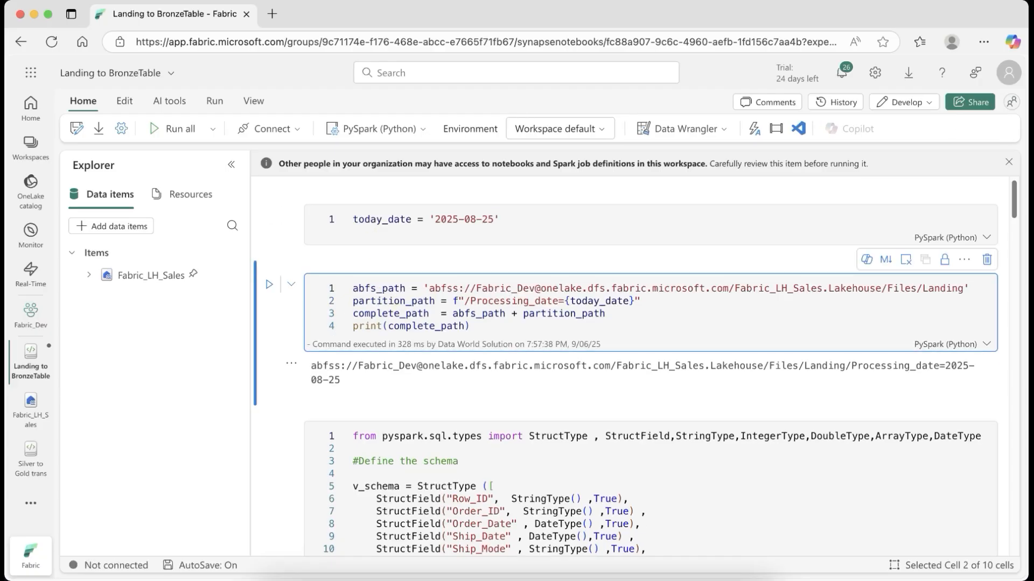
Mark the new today_date cell of the Landing to BronzeTable notebook as a parameter cell
{"action": "left_click", "coordinate": [969, 220]}
{"action": "left_click", "coordinate": [965, 193]}
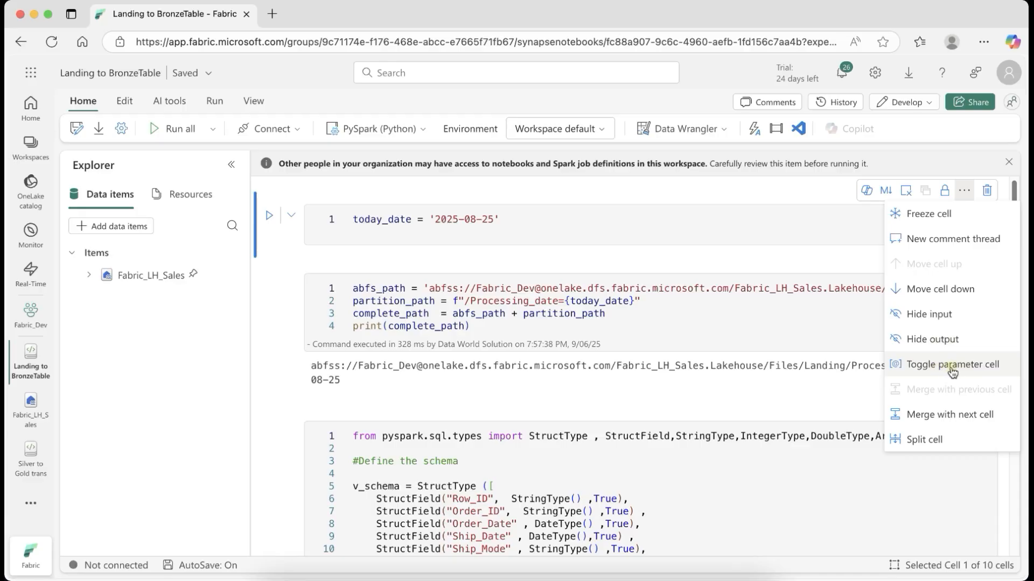
{"action": "left_click", "coordinate": [977, 372]}
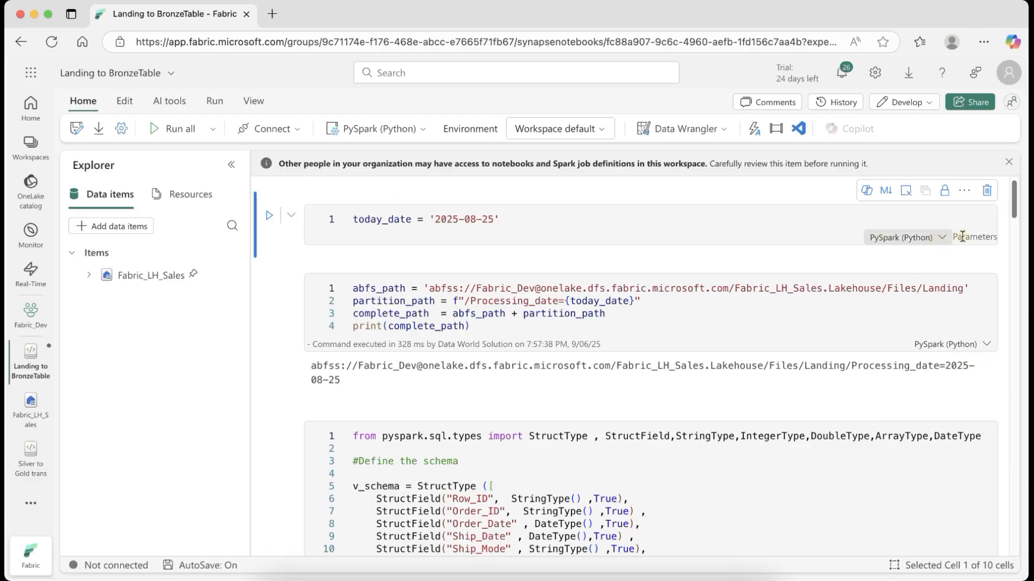
{"action": "left_click", "coordinate": [652, 222]}
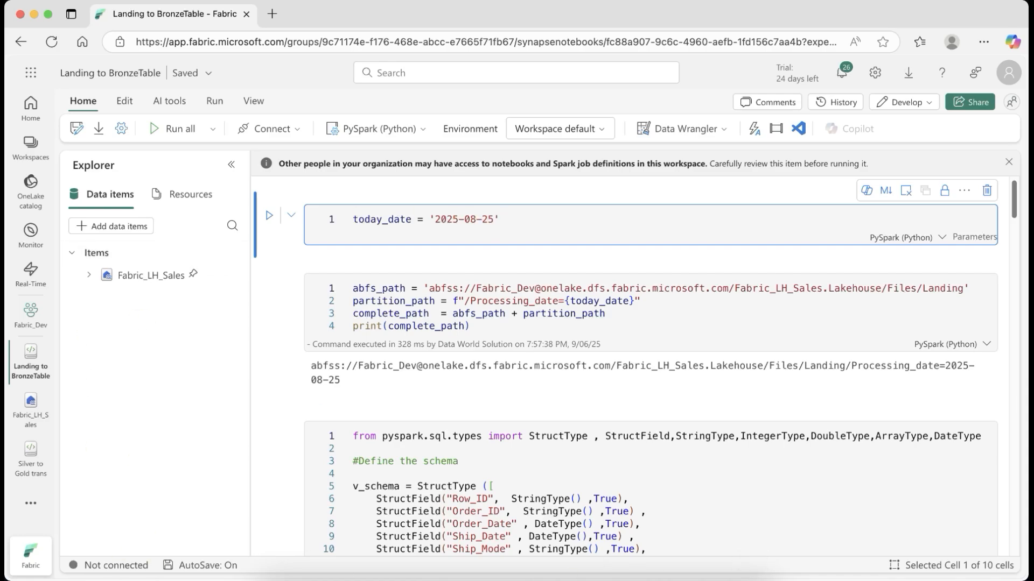
Mark the today_date cell of the SilverTransformation Demo notebook as a parameter cell
{"action": "left_click", "coordinate": [31, 315]}
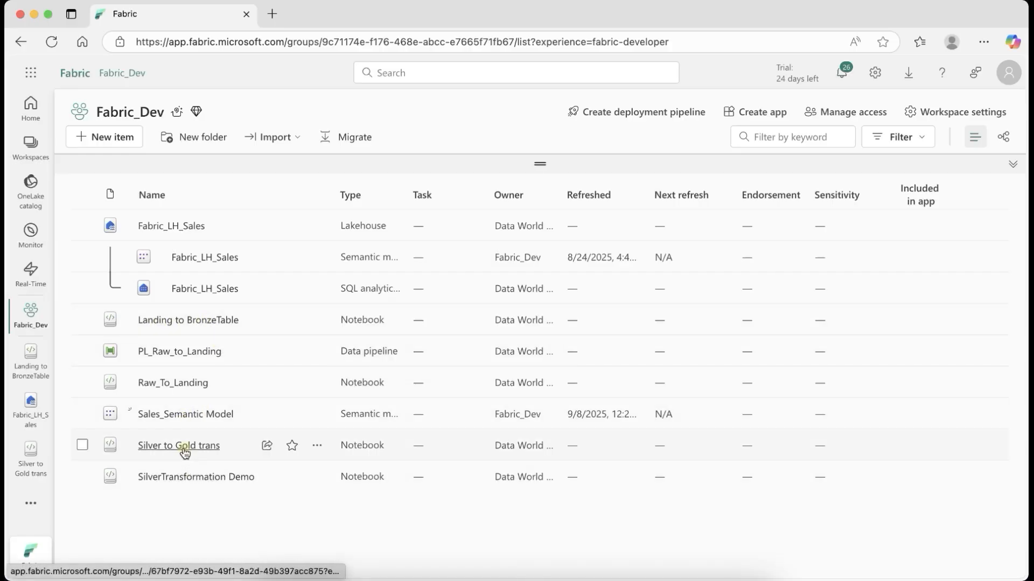
{"action": "left_click", "coordinate": [174, 478]}
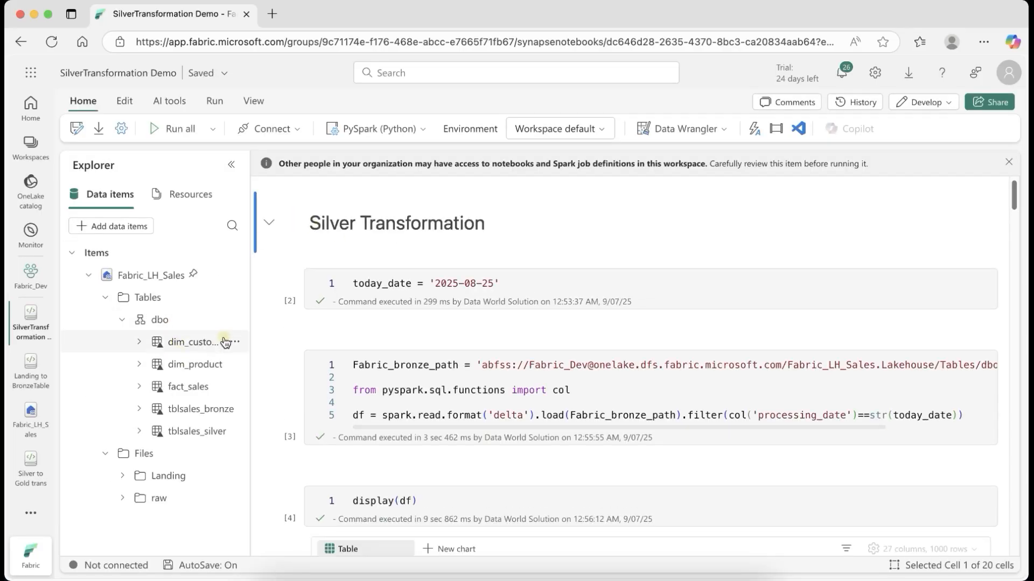
{"action": "left_click", "coordinate": [942, 278]}
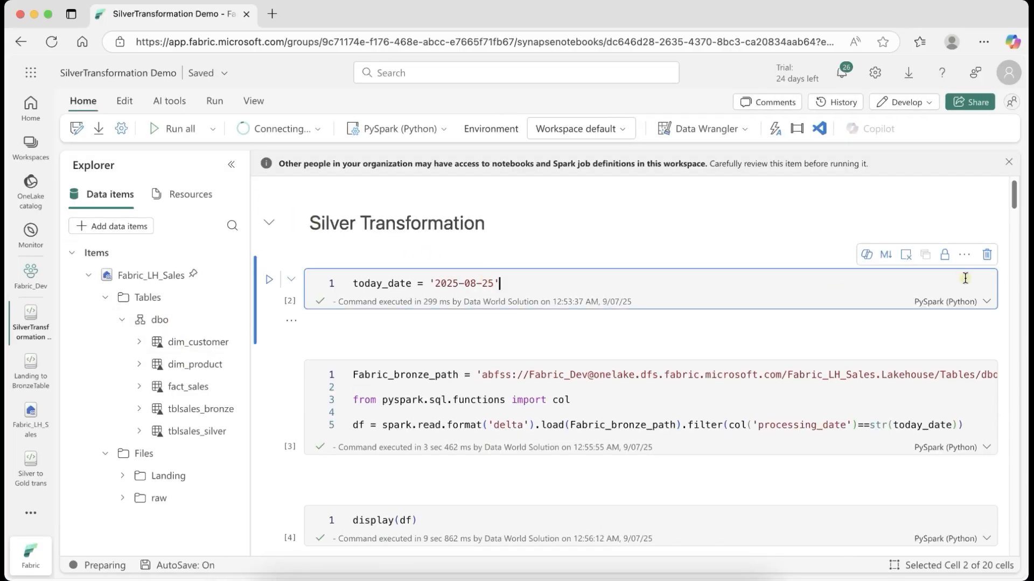
{"action": "left_click", "coordinate": [965, 255]}
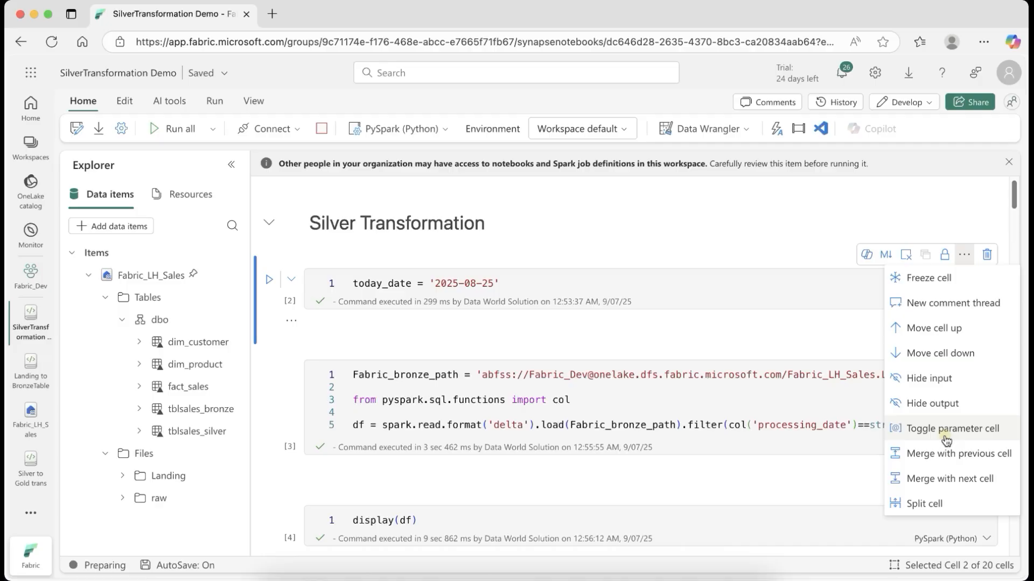
{"action": "left_click", "coordinate": [990, 436]}
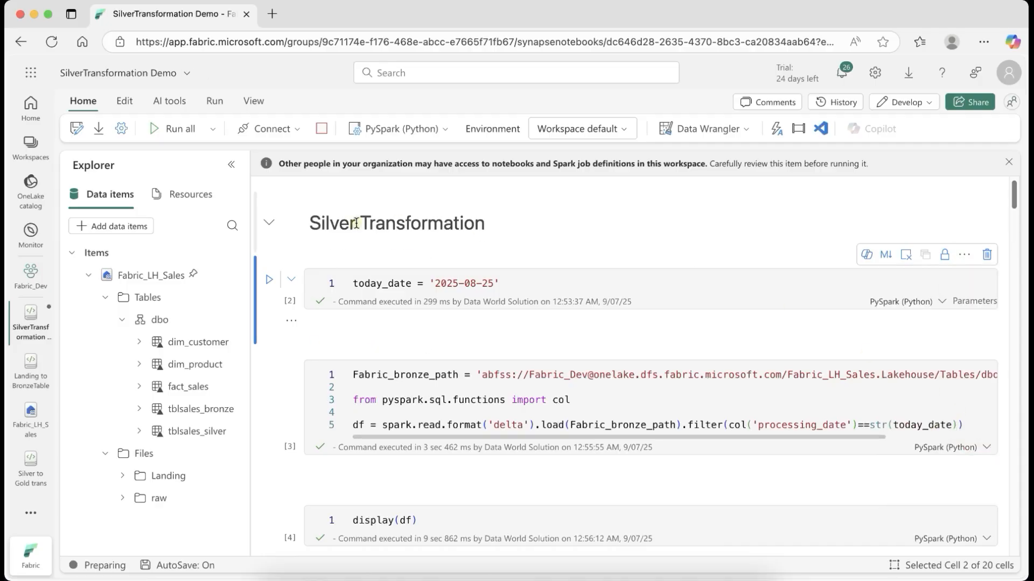
Mark the today_date cell of the Silver to Gold trans notebook as a parameter cell and review the parameter cells of the other two notebooks
{"action": "left_click", "coordinate": [30, 272]}
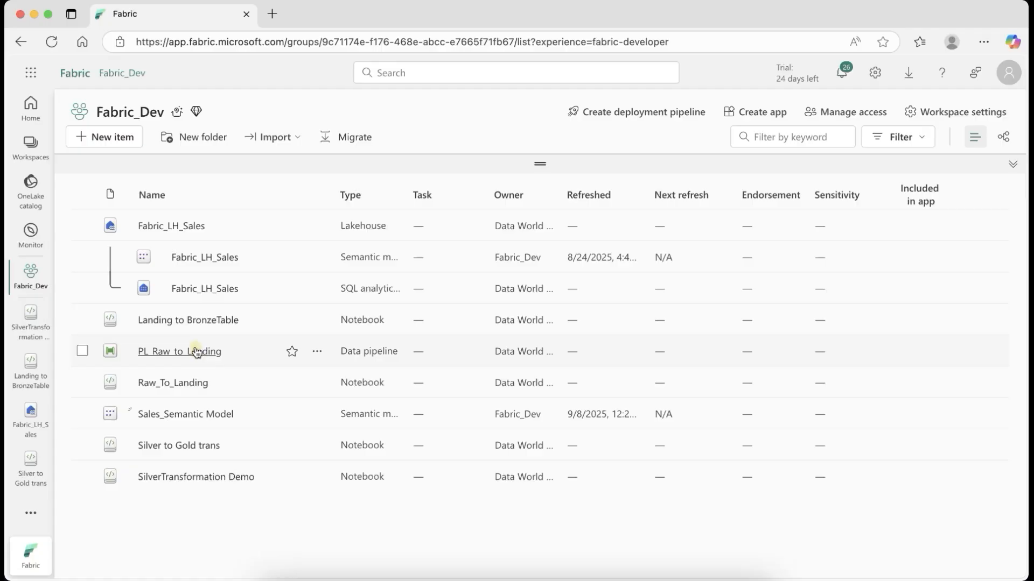
{"action": "left_click", "coordinate": [176, 447]}
{"action": "left_click", "coordinate": [964, 190]}
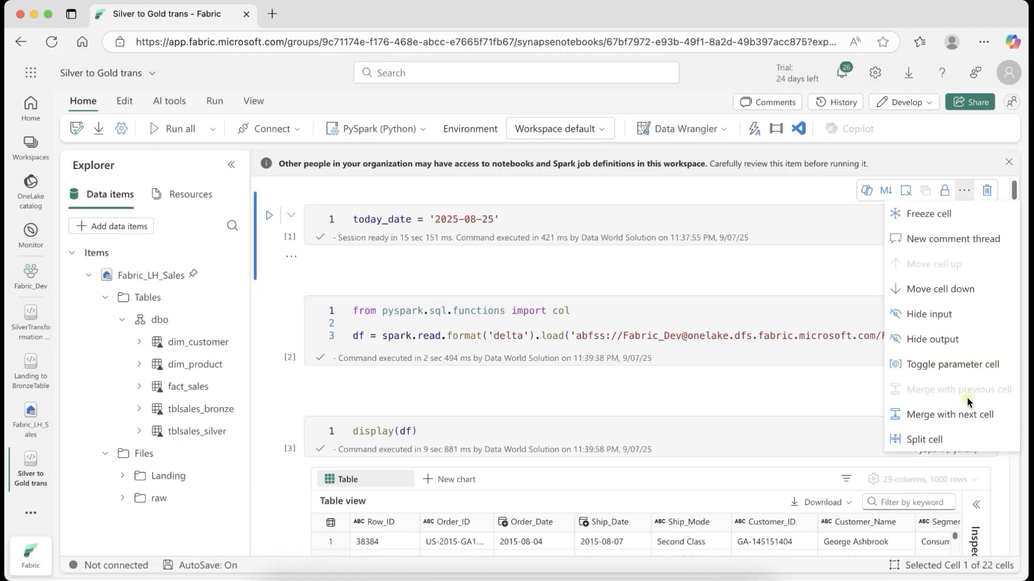
{"action": "left_click", "coordinate": [936, 366]}
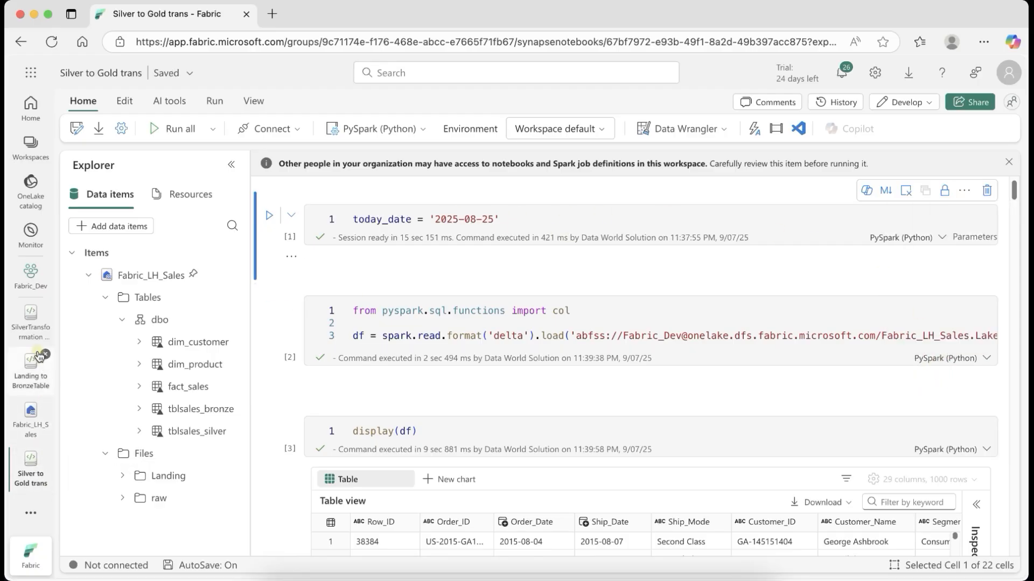
{"action": "left_click", "coordinate": [47, 380]}
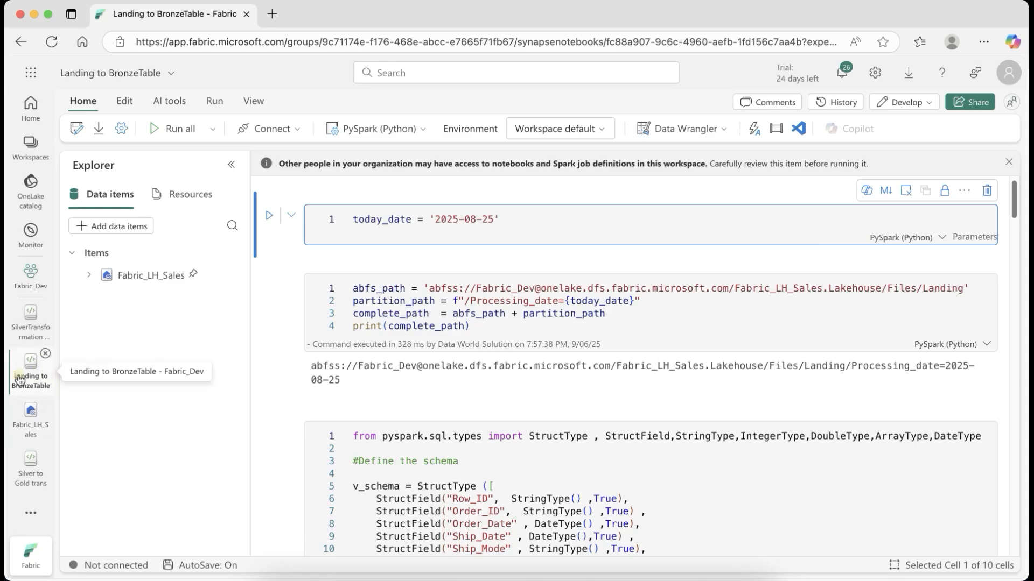
{"action": "left_click", "coordinate": [21, 330]}
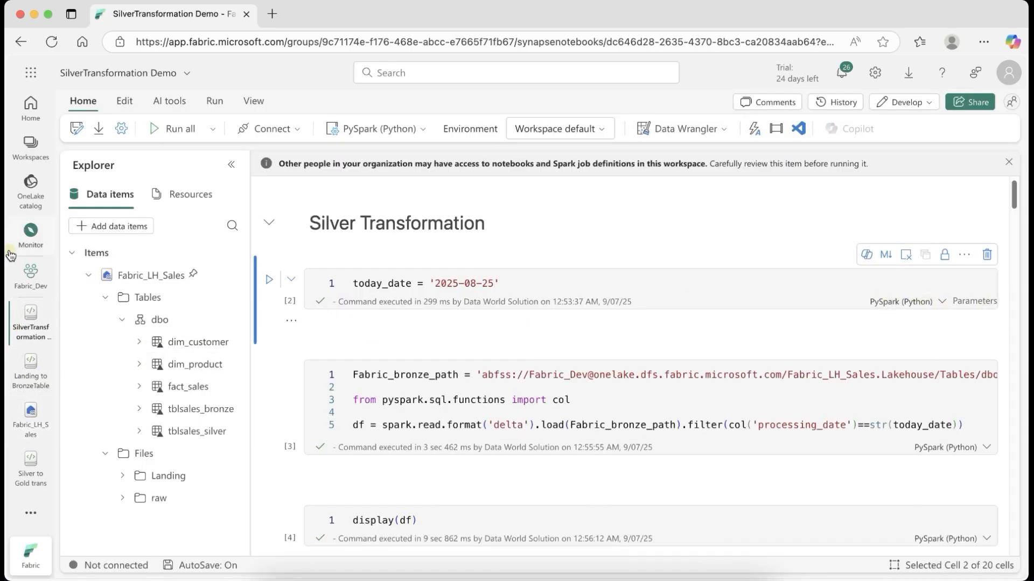
Create a data pipeline named "End to End Orchestrate" in the Fabric_Dev workspace
{"action": "left_click", "coordinate": [21, 288]}
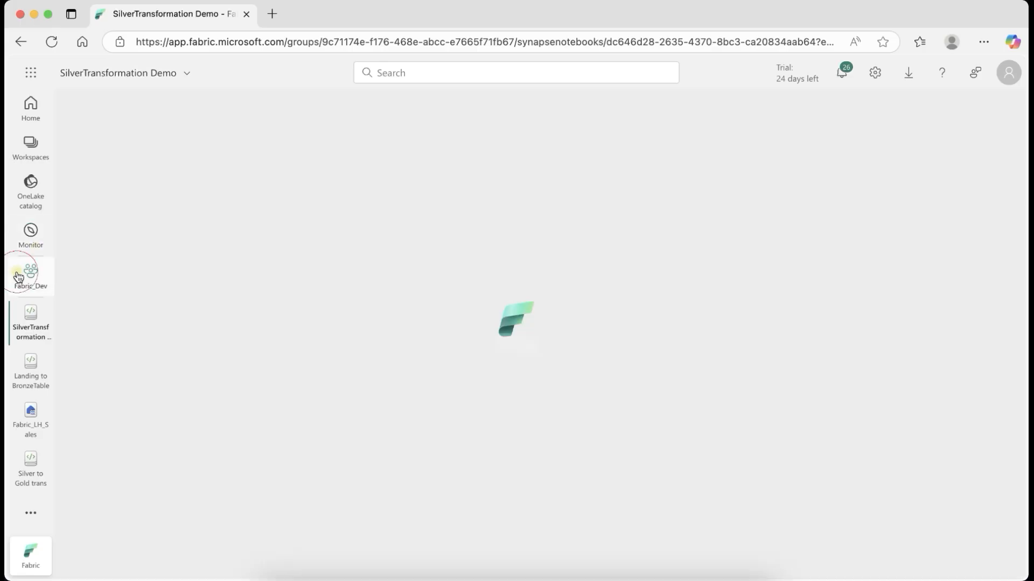
{"action": "left_click", "coordinate": [111, 140]}
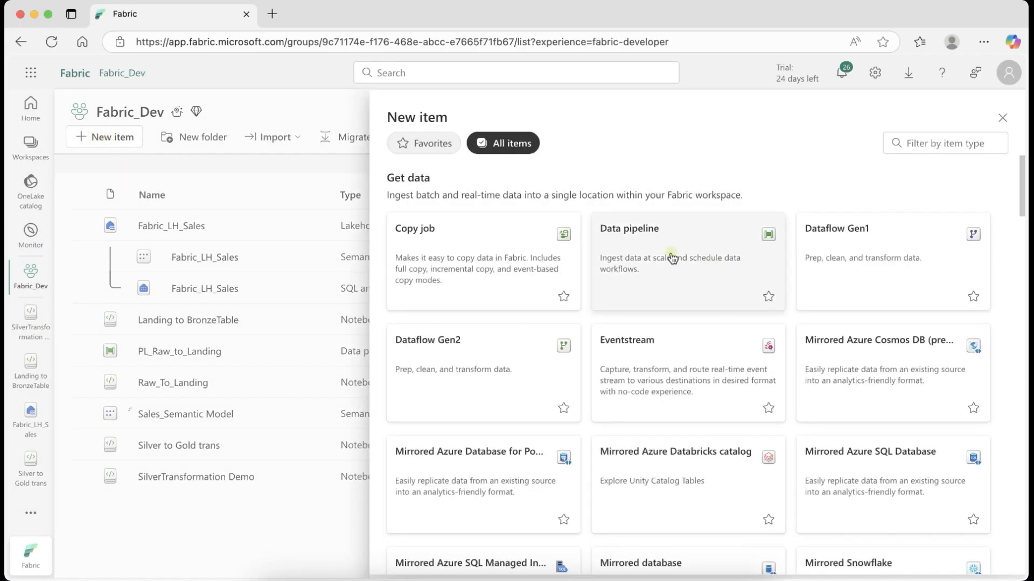
{"action": "left_click", "coordinate": [636, 251]}
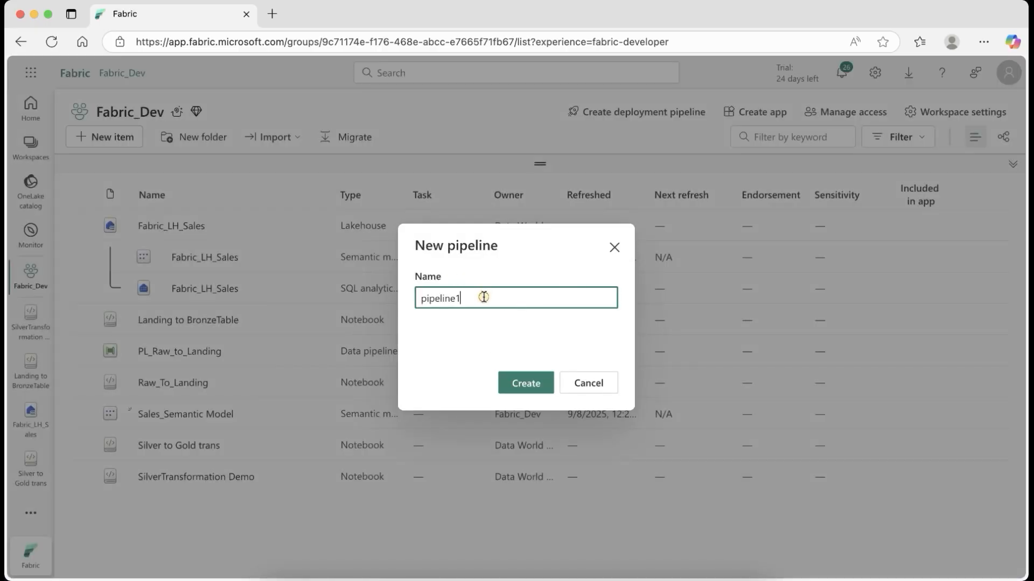
{"action": "left_click_drag", "start_coordinate": [484, 298], "coordinate": [389, 293]}
{"action": "type", "text": "End to End Orchestrate"}
{"action": "left_click", "coordinate": [533, 383]}
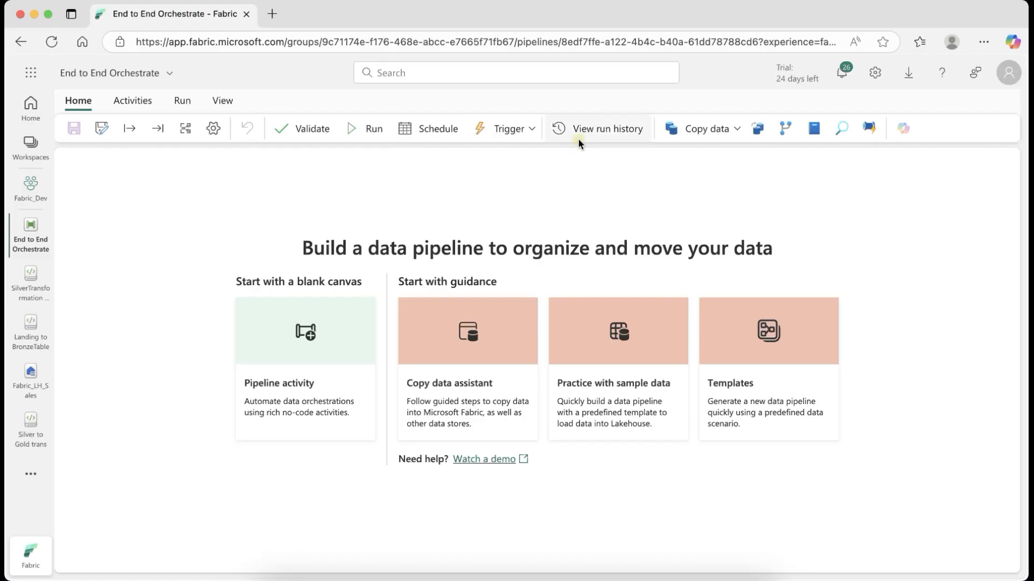
Add an Invoke Pipeline activity named "row to landing" and place it slightly higher and further right on the canvas
{"action": "left_click", "coordinate": [134, 101]}
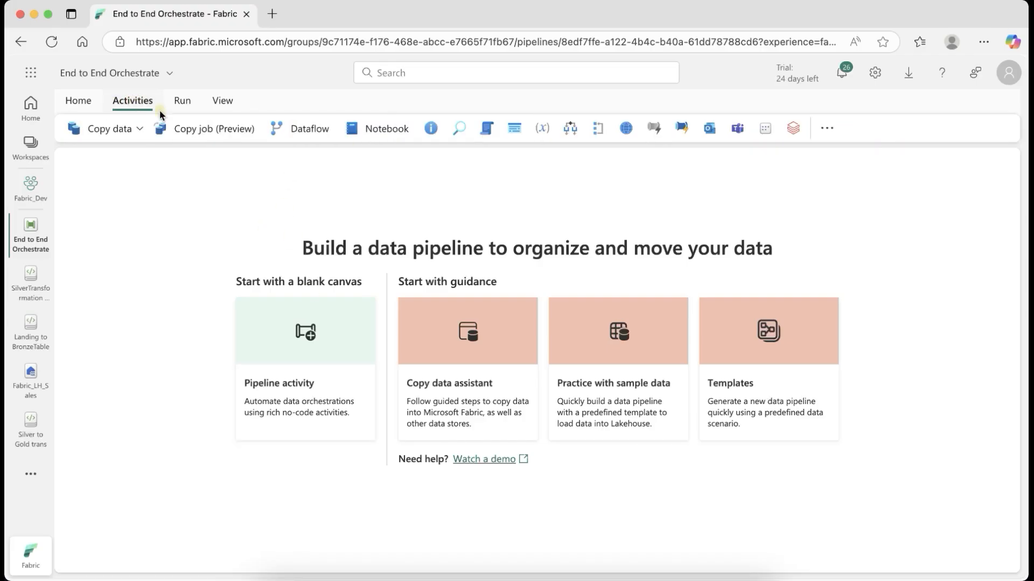
{"action": "left_click", "coordinate": [682, 129]}
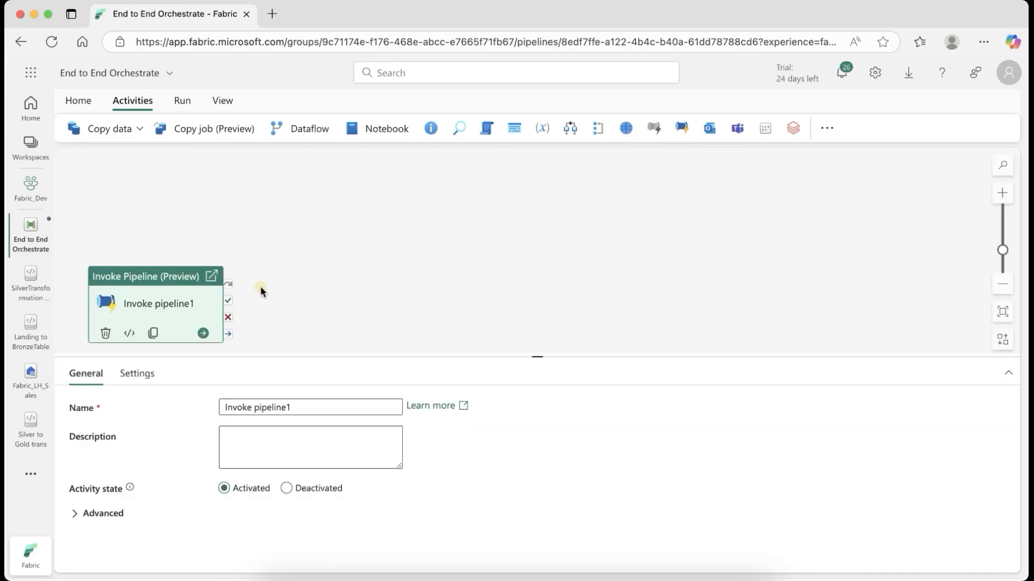
{"action": "left_click_drag", "start_coordinate": [302, 407], "coordinate": [152, 391]}
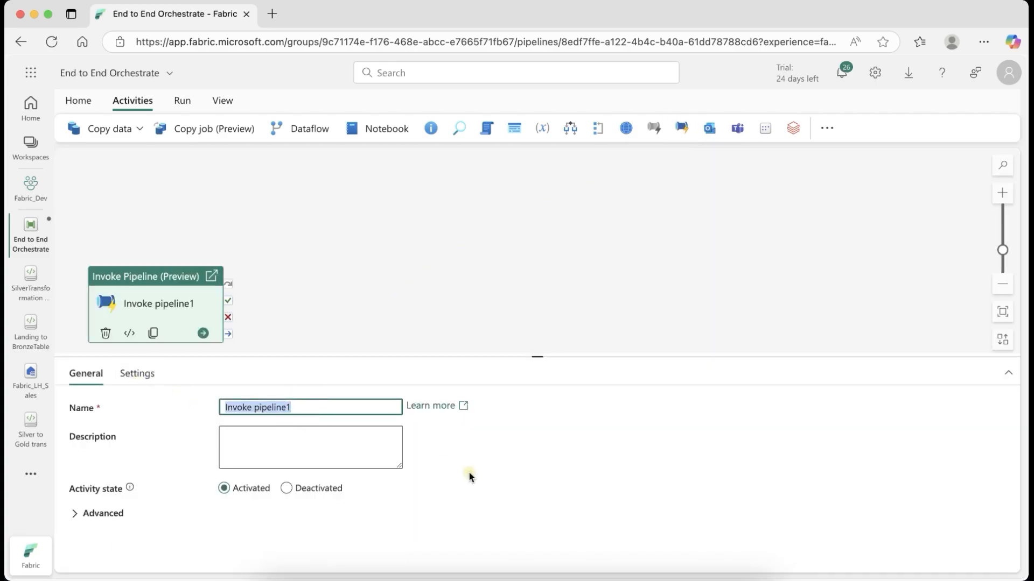
{"action": "type", "text": "row to land"}
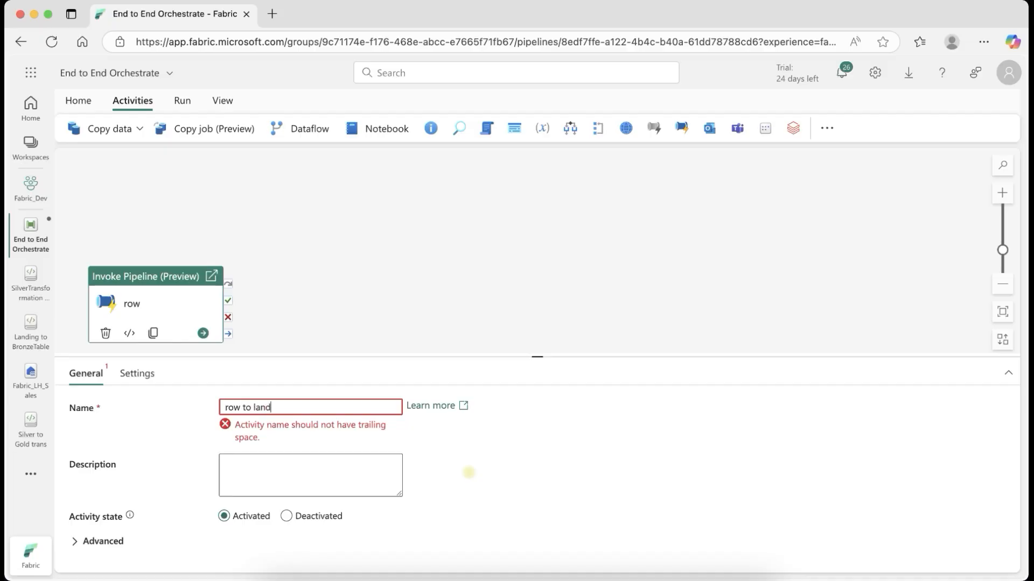
{"action": "type", "text": "ing"}
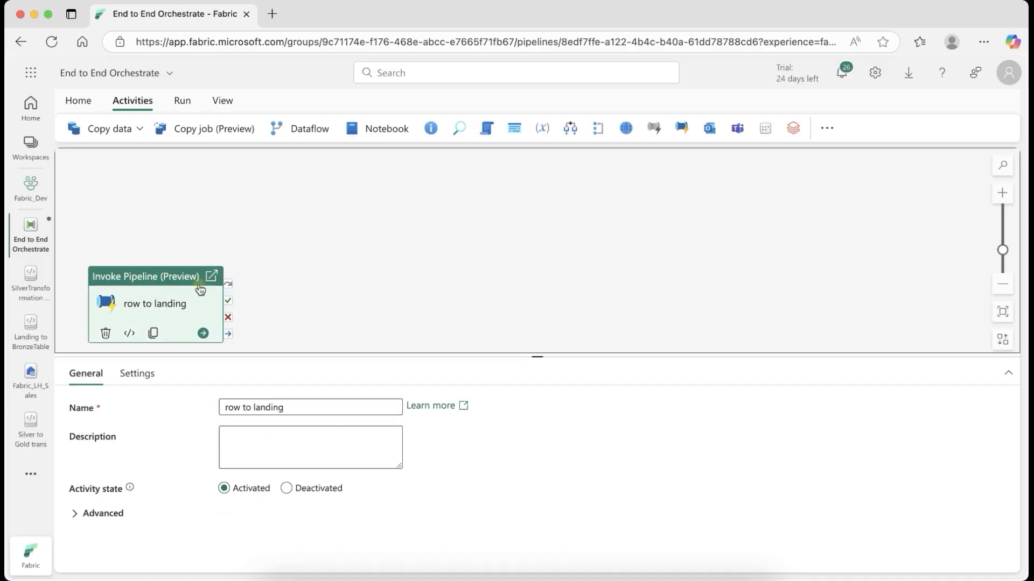
{"action": "left_click_drag", "start_coordinate": [156, 305], "coordinate": [231, 263]}
Create a FabricDataPipelines connection for the row to landing activity, signed in with the organizational account
{"action": "left_click", "coordinate": [137, 373]}
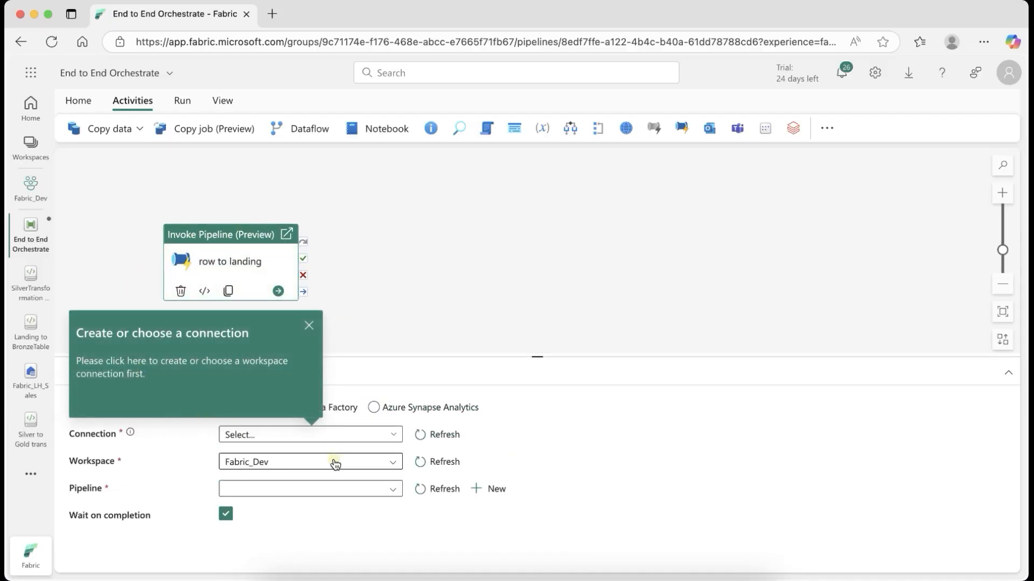
{"action": "left_click", "coordinate": [357, 437]}
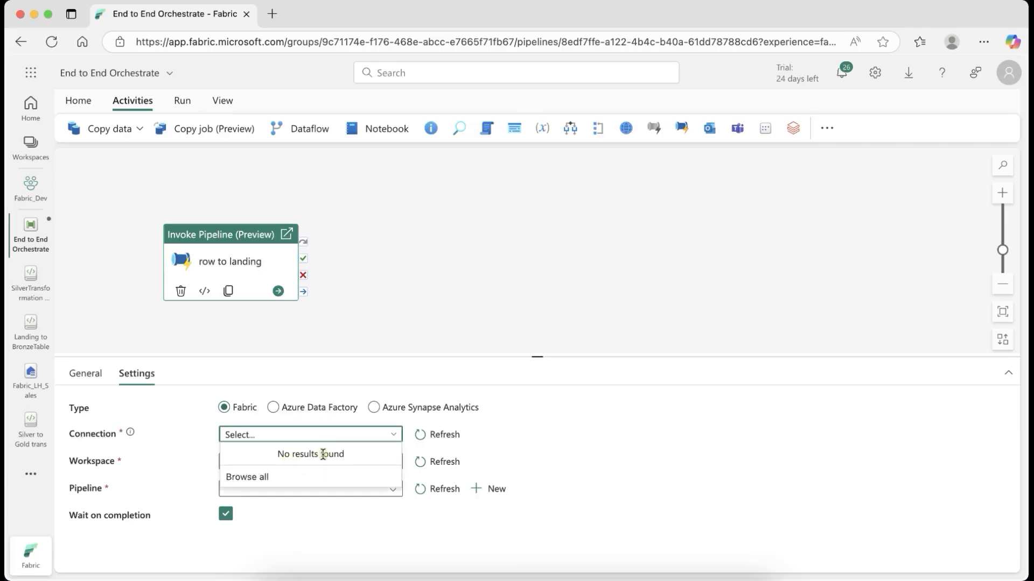
{"action": "left_click", "coordinate": [260, 478]}
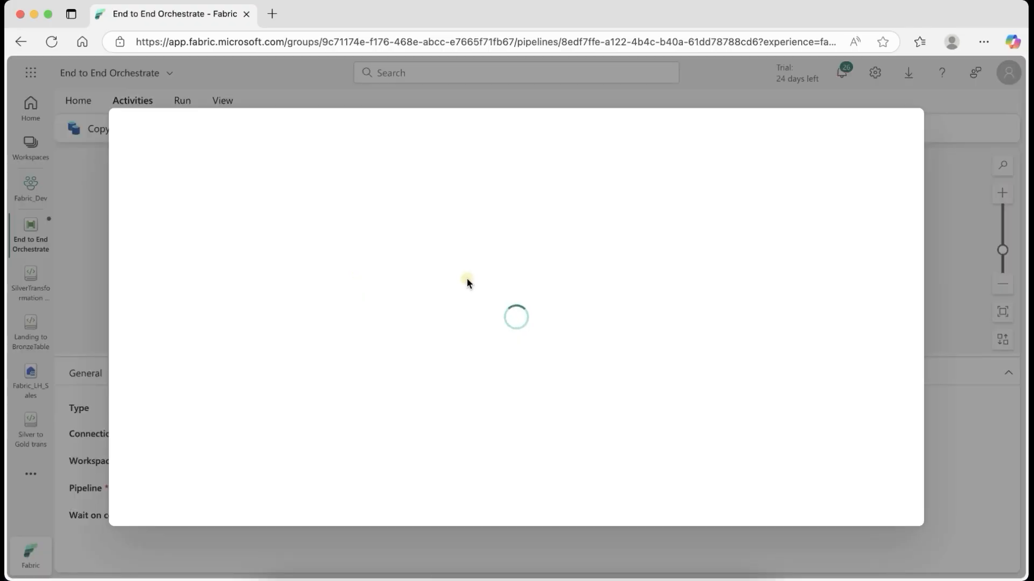
{"action": "left_click", "coordinate": [275, 267]}
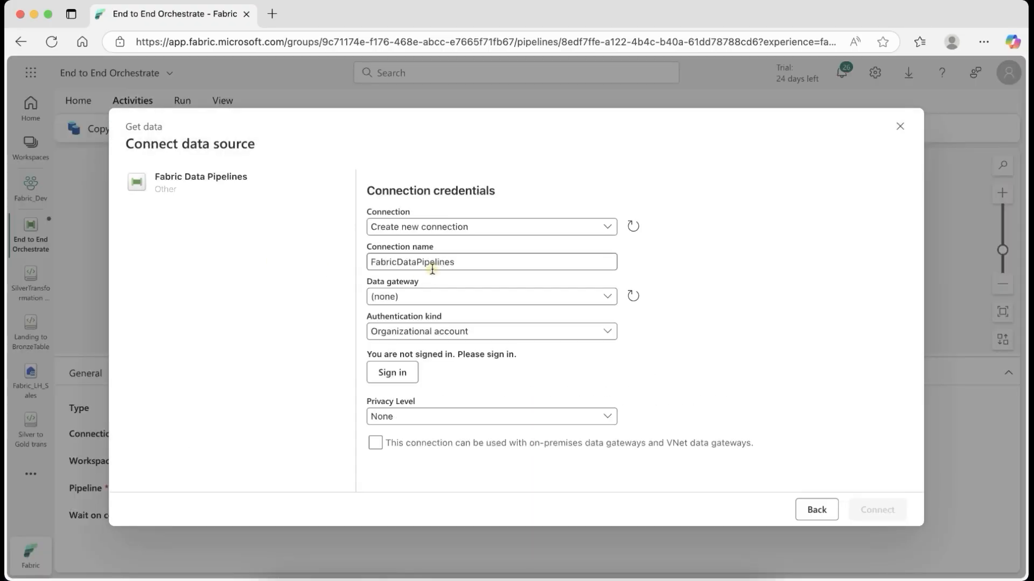
{"action": "left_click", "coordinate": [399, 373]}
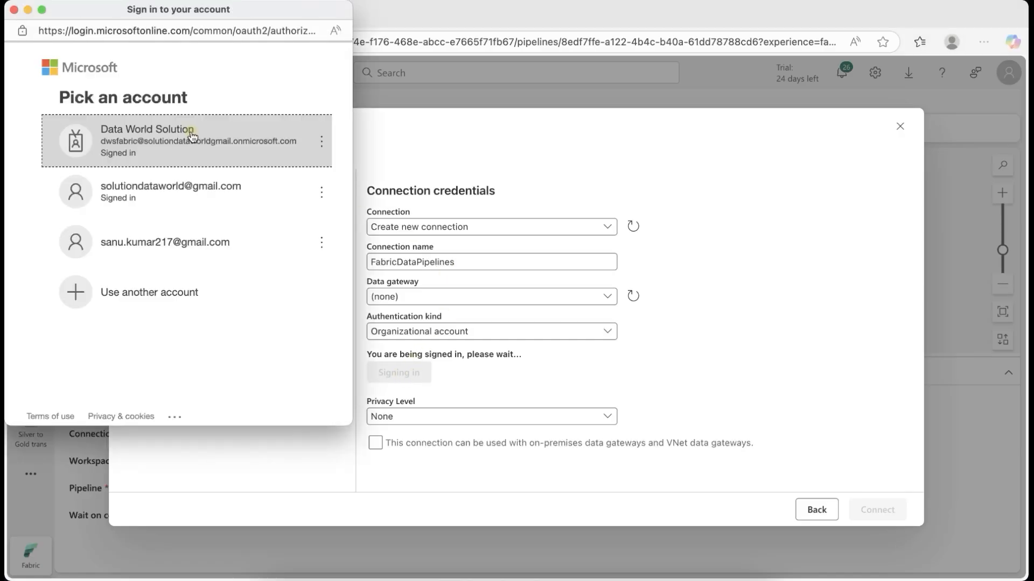
{"action": "left_click", "coordinate": [886, 513]}
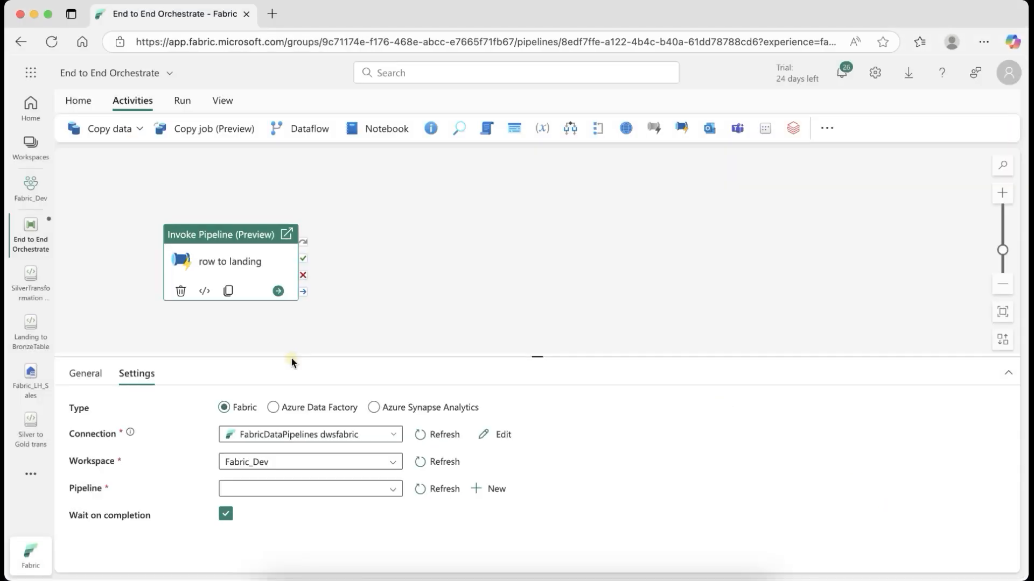
Set PL_Raw_to_Landing in the Fabric_Dev workspace as the pipeline that the row to landing activity invokes
{"action": "left_click", "coordinate": [267, 490]}
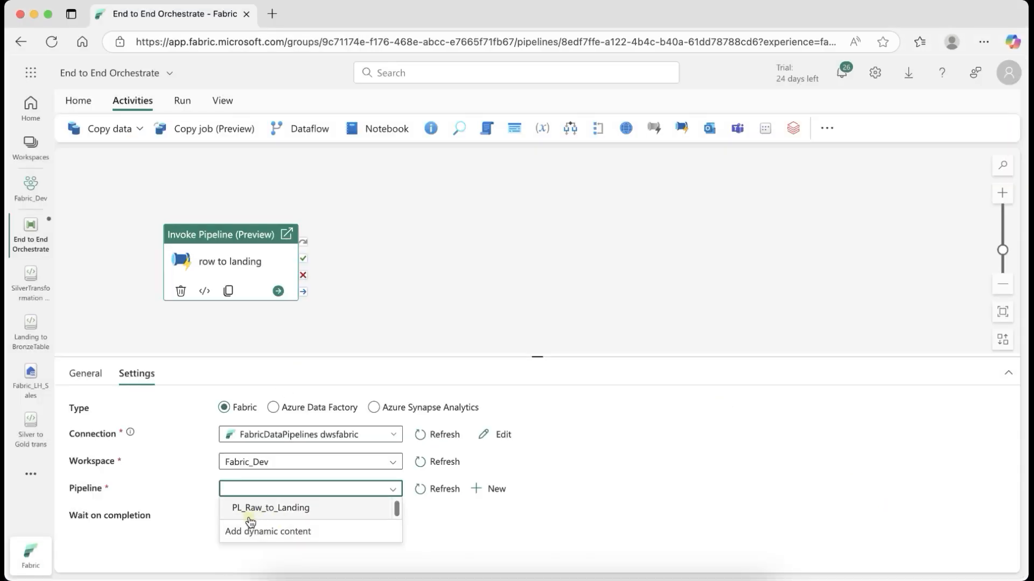
{"action": "left_click", "coordinate": [302, 509]}
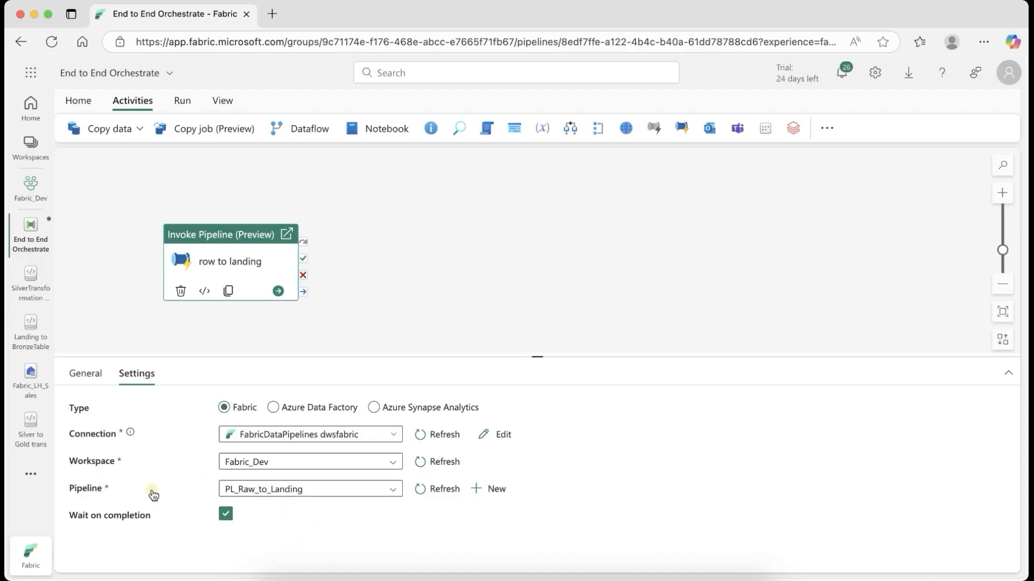
{"action": "scroll", "coordinate": [155, 494], "scroll_direction": "down", "scroll_amount": 1}
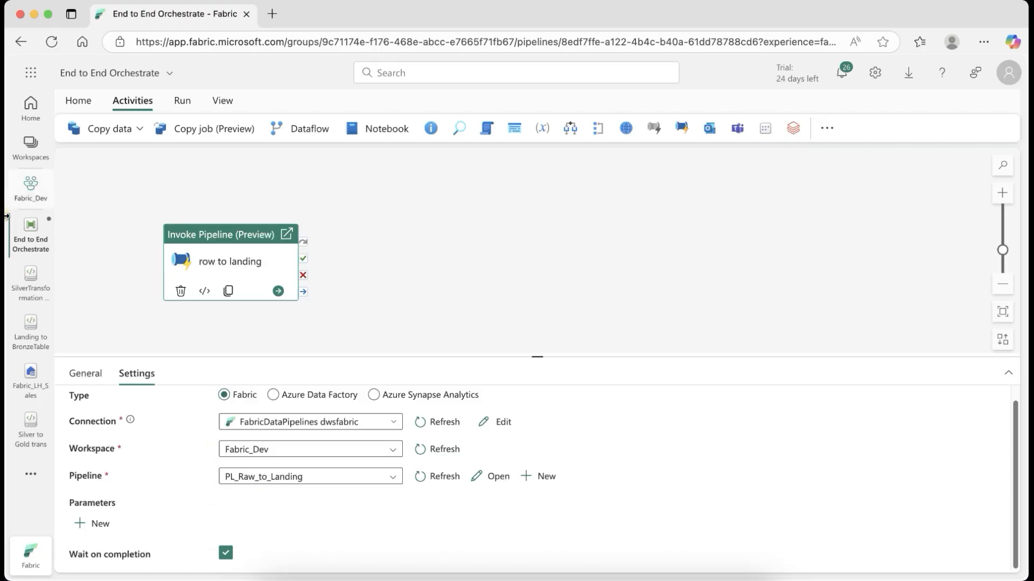
Copy the processed_date expression from the raw to landing notebook activity inside the ForEach of the PL_Raw_to_Landing pipeline
{"action": "left_click", "coordinate": [27, 184]}
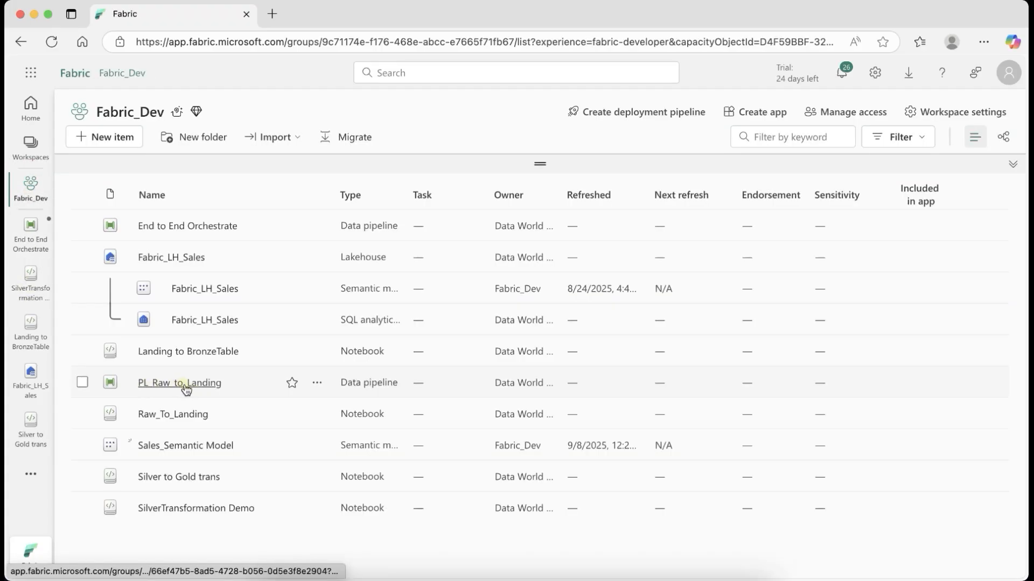
{"action": "left_click", "coordinate": [195, 384]}
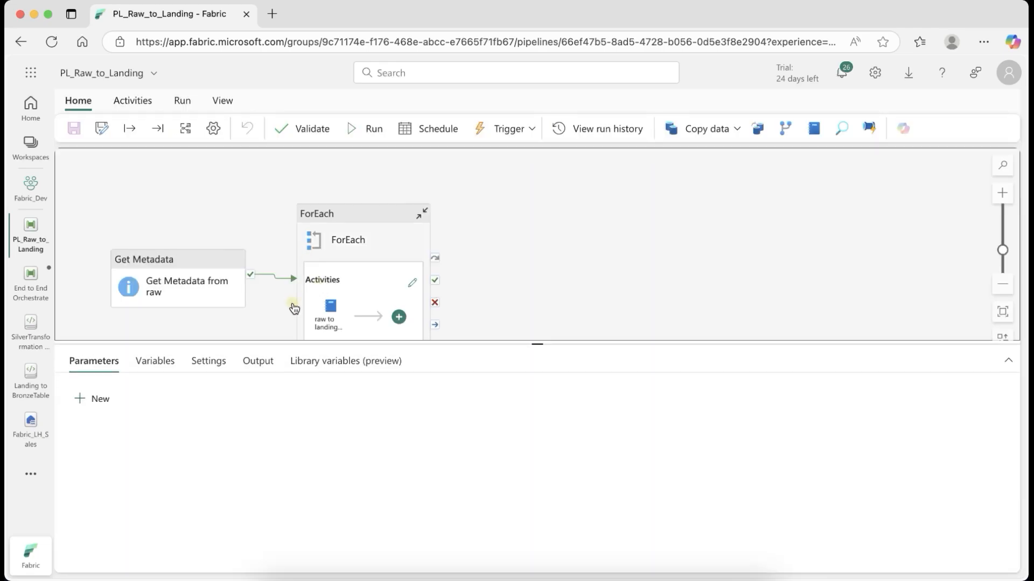
{"action": "left_click", "coordinate": [294, 309]}
{"action": "left_click", "coordinate": [330, 301]}
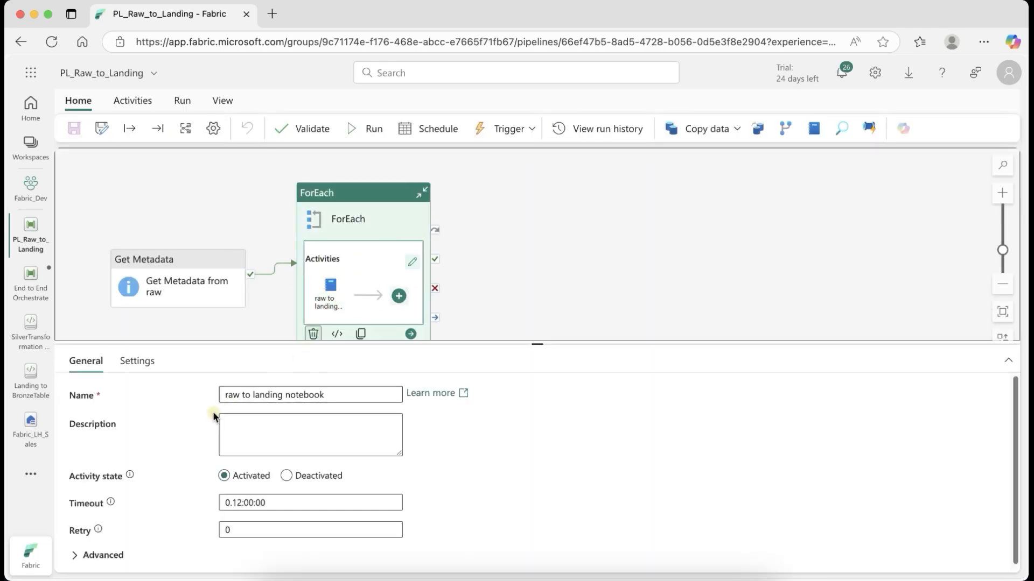
{"action": "left_click", "coordinate": [314, 302]}
{"action": "left_click", "coordinate": [137, 361]}
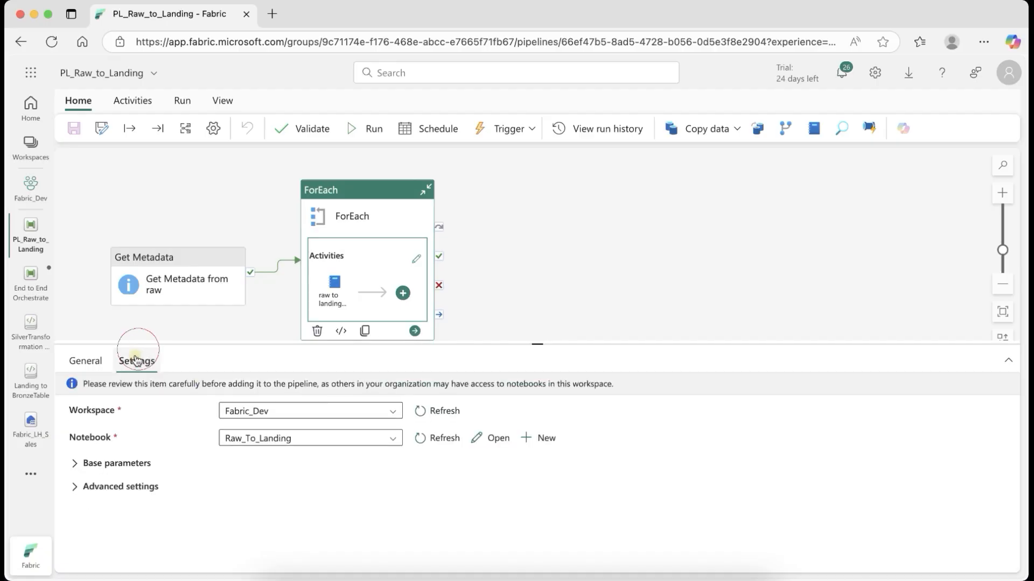
{"action": "left_click", "coordinate": [80, 464]}
{"action": "scroll", "coordinate": [214, 502], "scroll_direction": "down", "scroll_amount": 2}
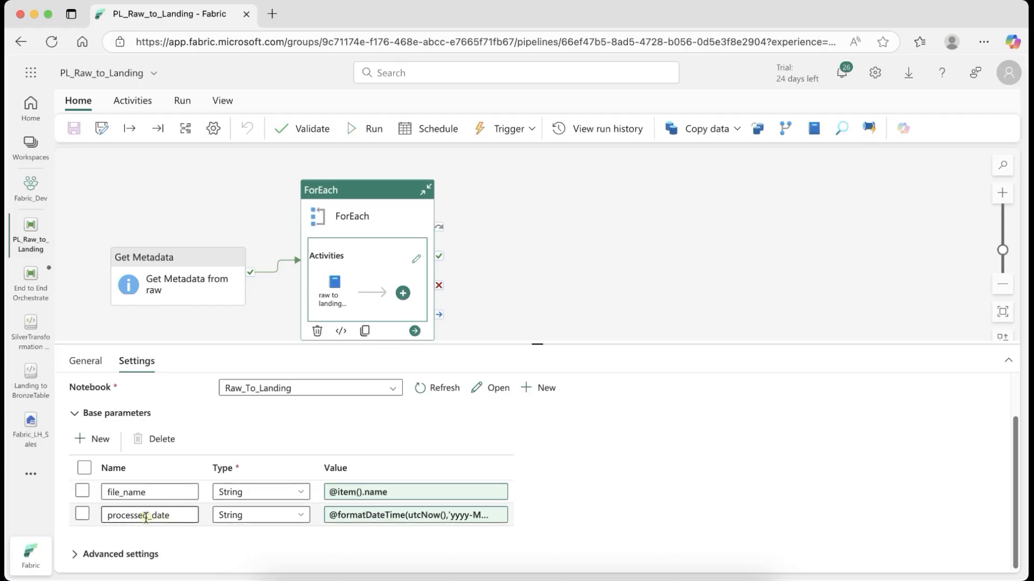
{"action": "left_click", "coordinate": [377, 516]}
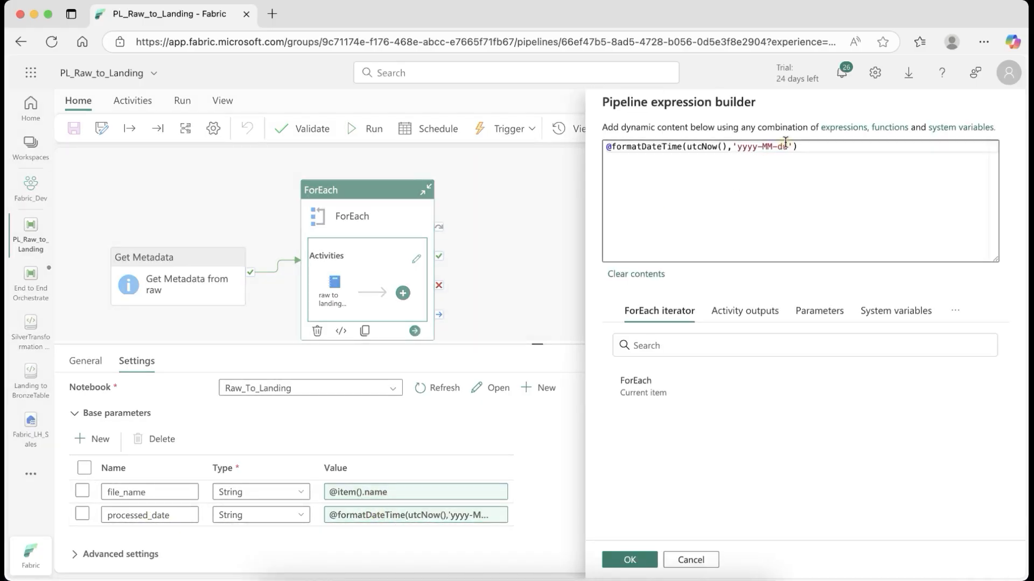
{"action": "left_click_drag", "start_coordinate": [815, 151], "coordinate": [544, 134]}
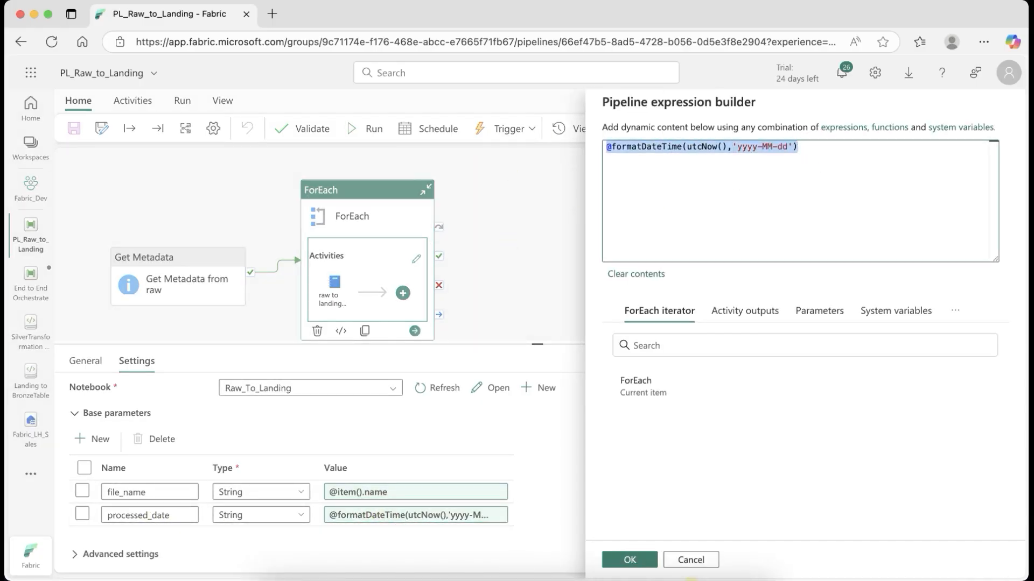
{"action": "left_click", "coordinate": [691, 560]}
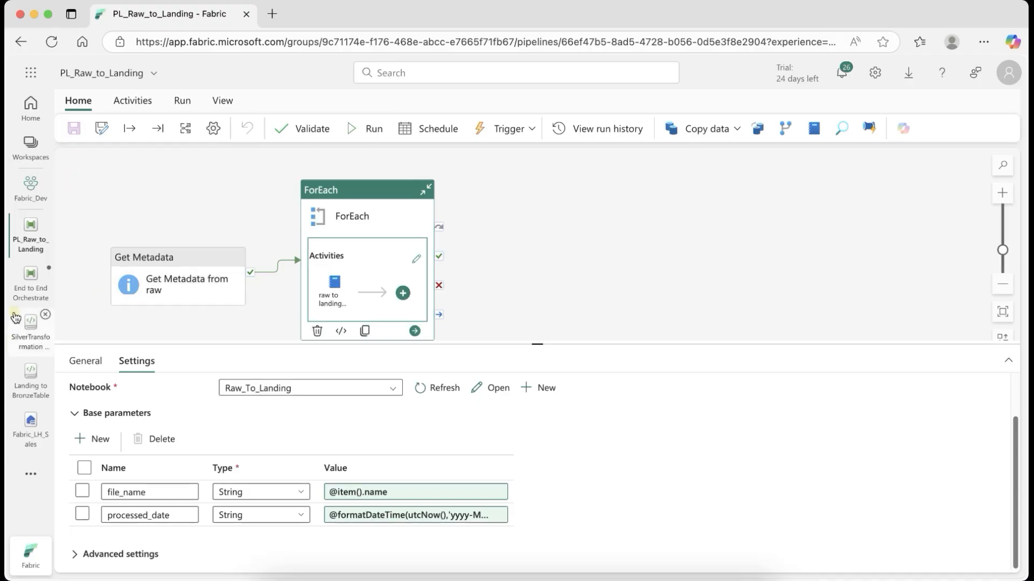
In End to End Orchestrate, add a Notebook activity named "Landing To Bronze" that runs on success of row to landing
{"action": "left_click", "coordinate": [29, 281]}
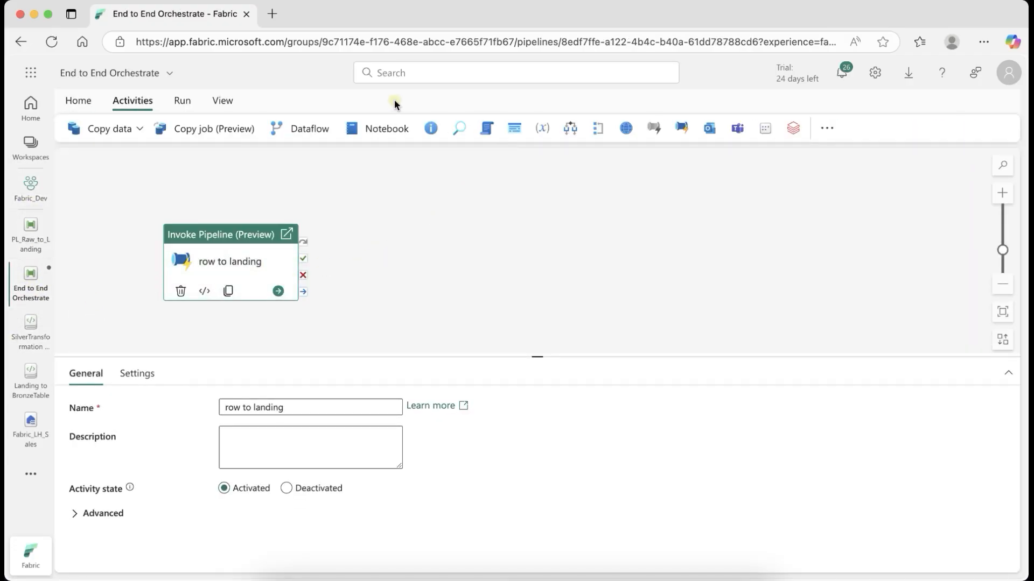
{"action": "left_click", "coordinate": [380, 129]}
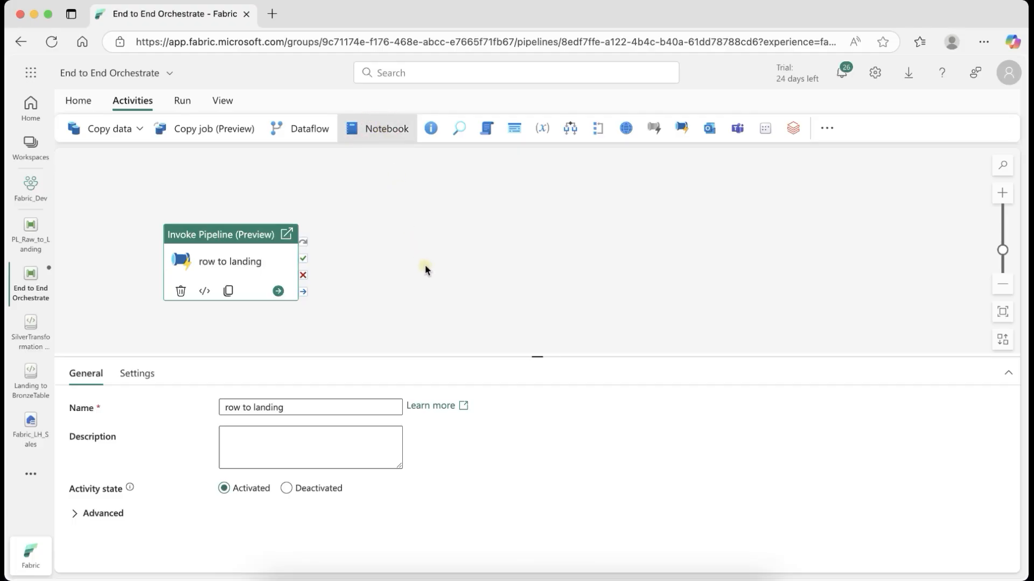
{"action": "left_click", "coordinate": [388, 130]}
{"action": "left_click_drag", "start_coordinate": [388, 238], "coordinate": [411, 247]}
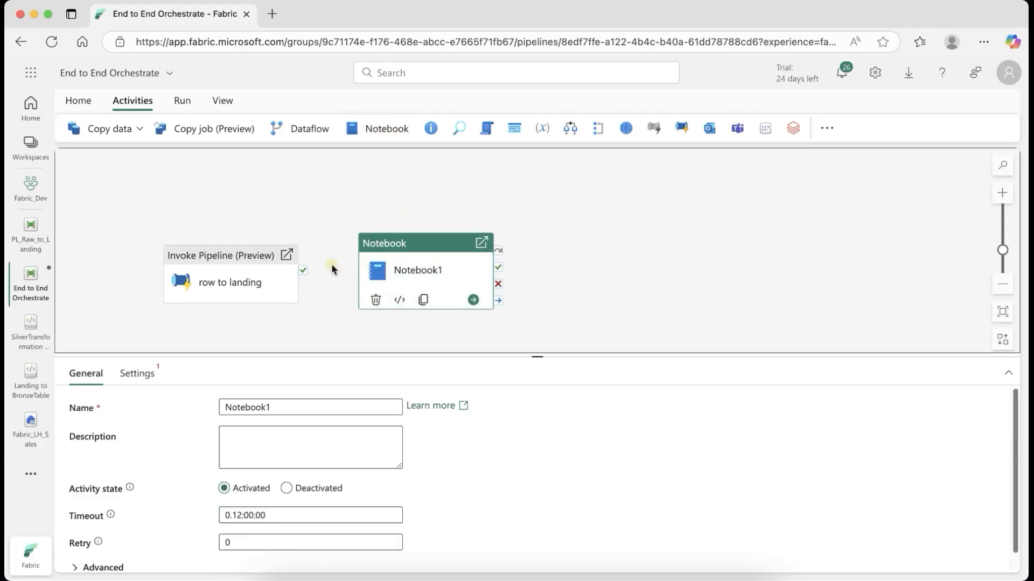
{"action": "left_click_drag", "start_coordinate": [305, 270], "coordinate": [441, 278]}
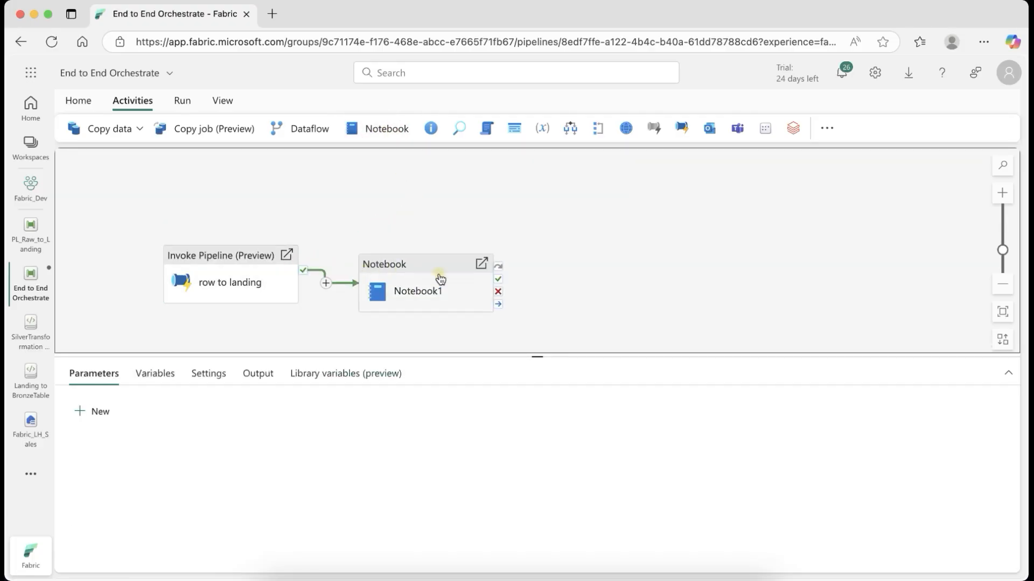
{"action": "left_click", "coordinate": [420, 274]}
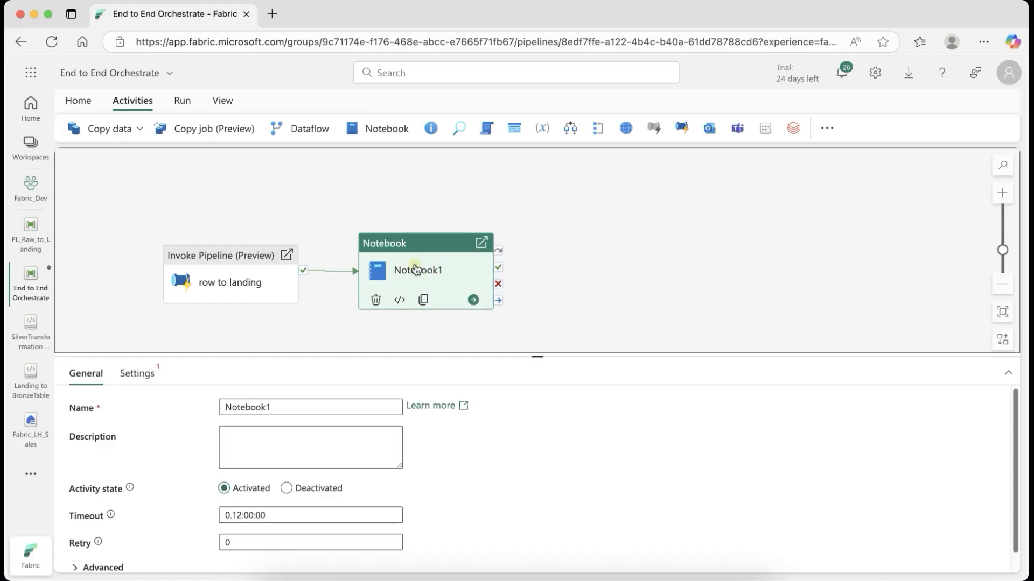
{"action": "double_click", "coordinate": [292, 407]}
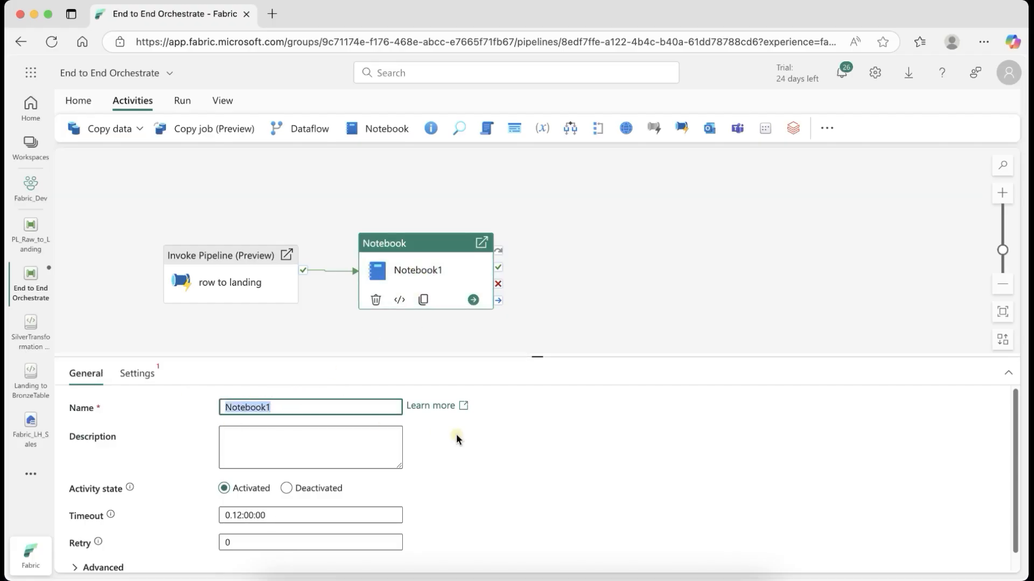
{"action": "type", "text": "Landing To Bronze"}
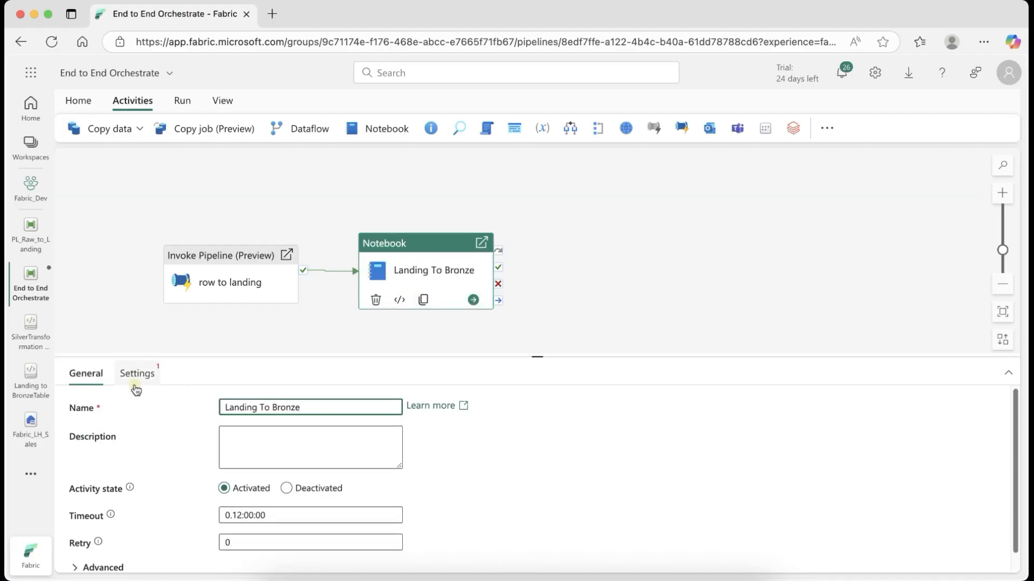
Set Landing to BronzeTable as the notebook that the Landing To Bronze activity runs
{"action": "left_click", "coordinate": [136, 377]}
{"action": "left_click", "coordinate": [251, 455]}
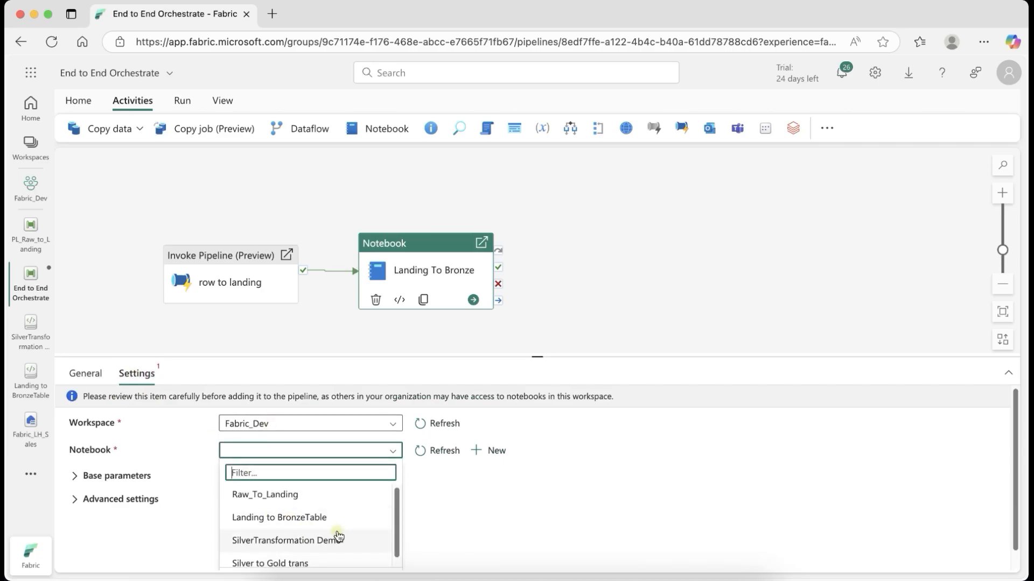
{"action": "left_click", "coordinate": [321, 519]}
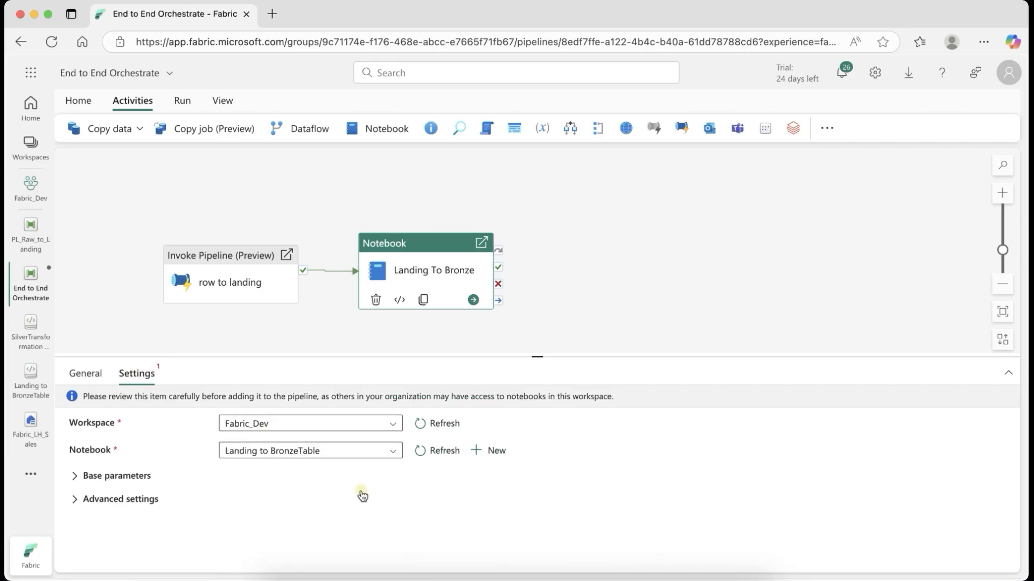
{"action": "left_click", "coordinate": [90, 477]}
{"action": "left_click", "coordinate": [81, 503]}
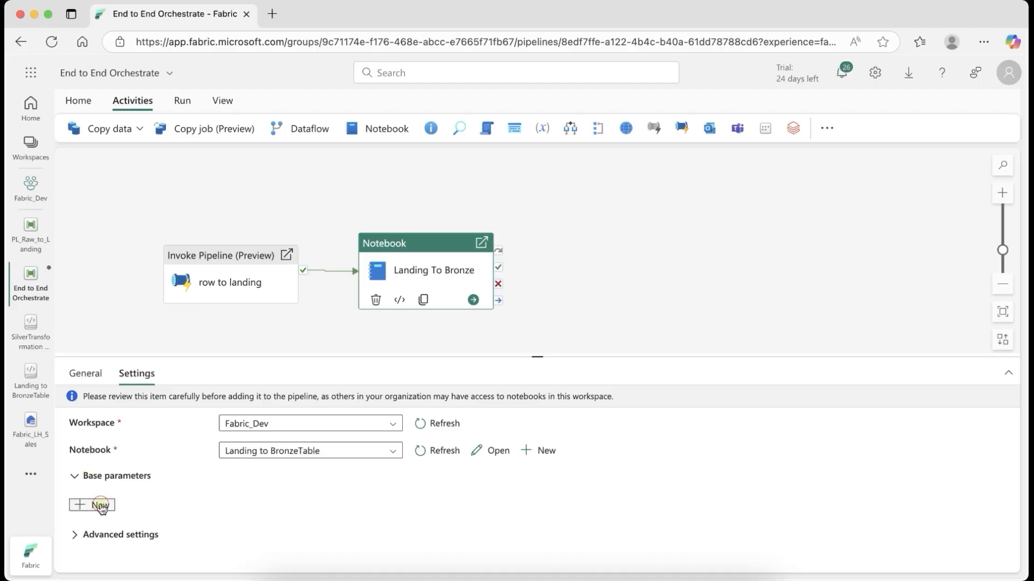
{"action": "scroll", "coordinate": [221, 502], "scroll_direction": "down", "scroll_amount": 1}
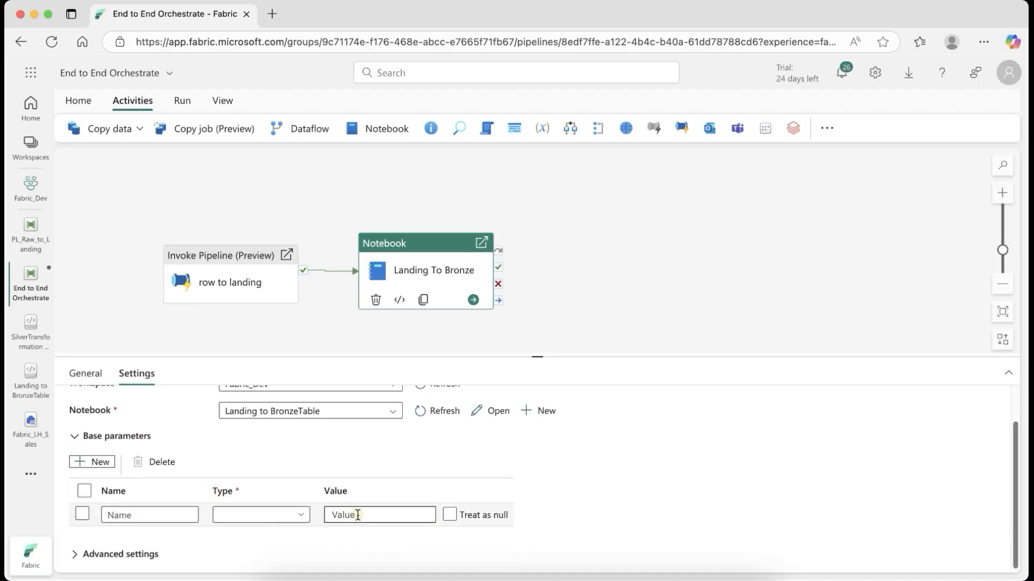
{"action": "left_click", "coordinate": [270, 518]}
{"action": "left_click", "coordinate": [237, 428]}
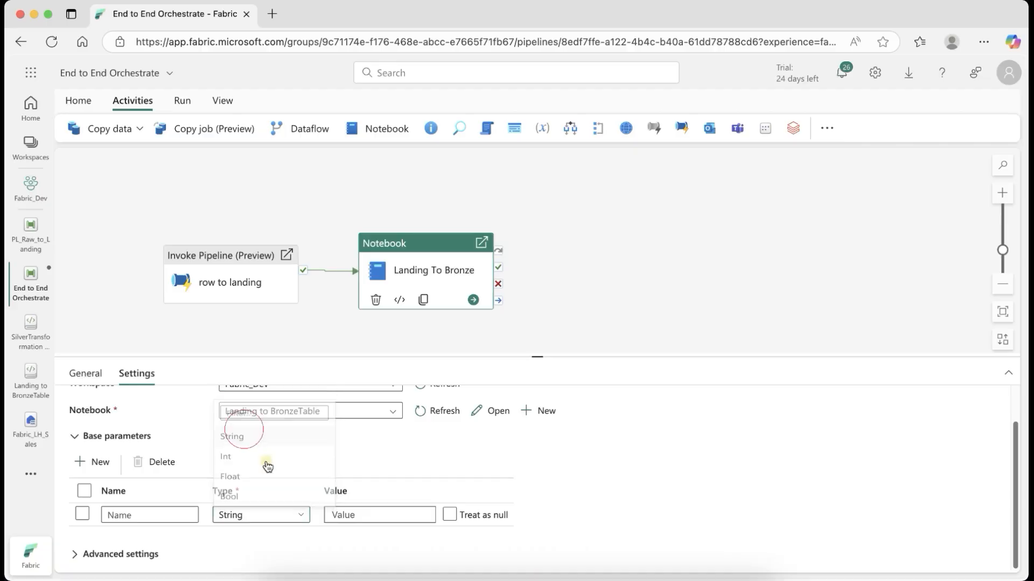
{"action": "left_click", "coordinate": [345, 516]}
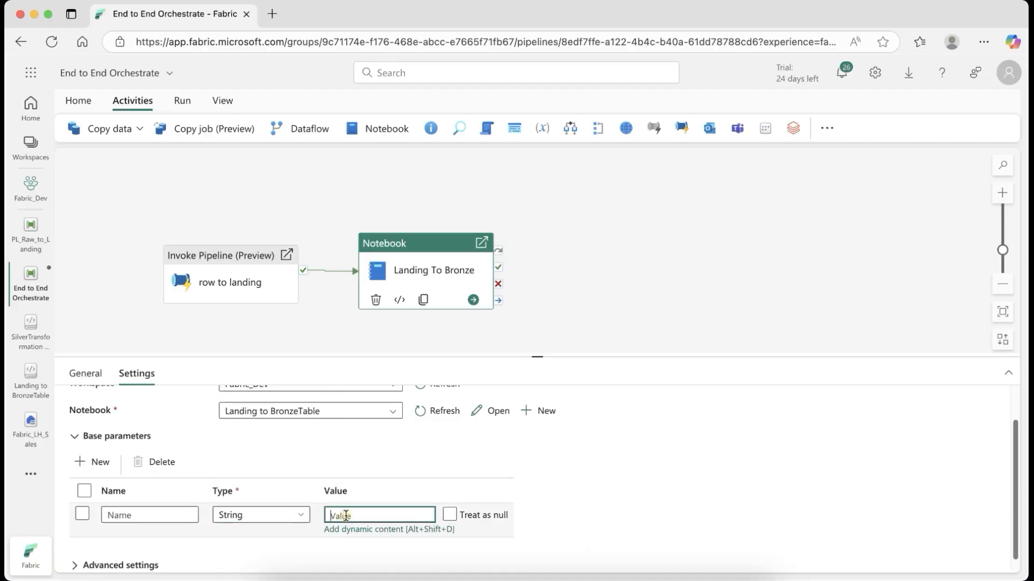
{"action": "key", "text": "super+v"}
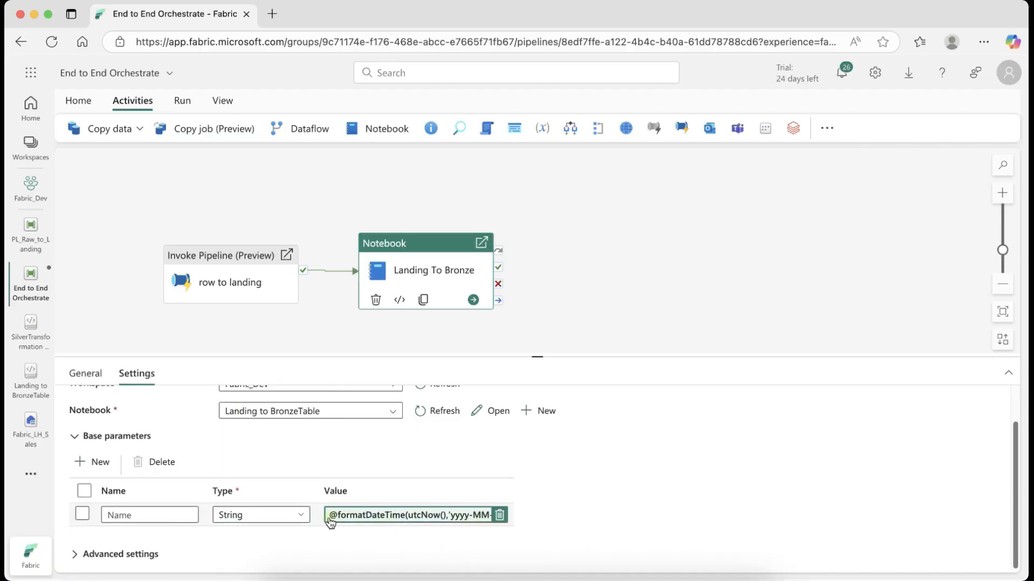
Name the base parameter today_date, copying the variable name from the parameters cell of the Landing to BronzeTable notebook
{"action": "left_click", "coordinate": [156, 517]}
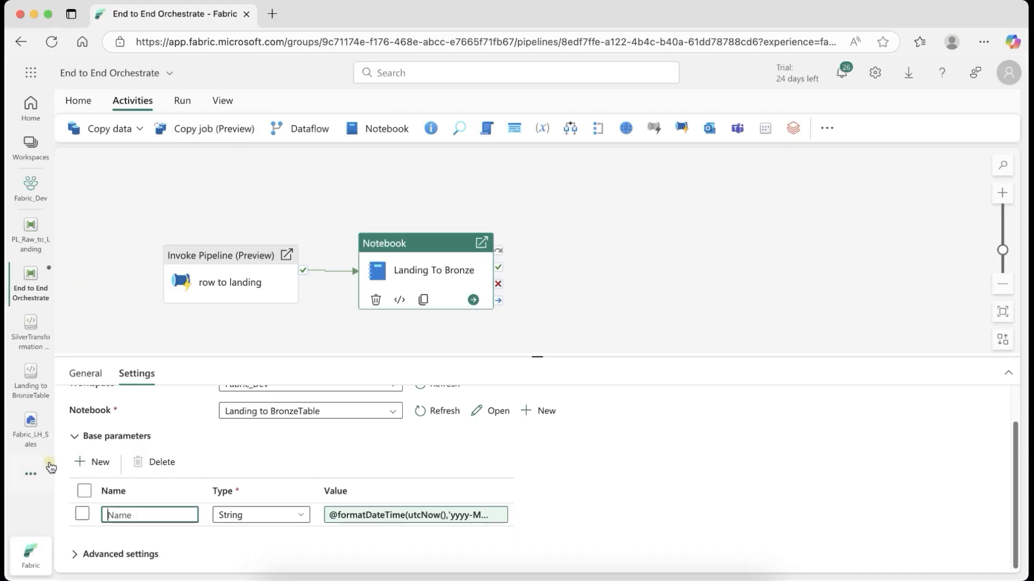
{"action": "left_click", "coordinate": [58, 390]}
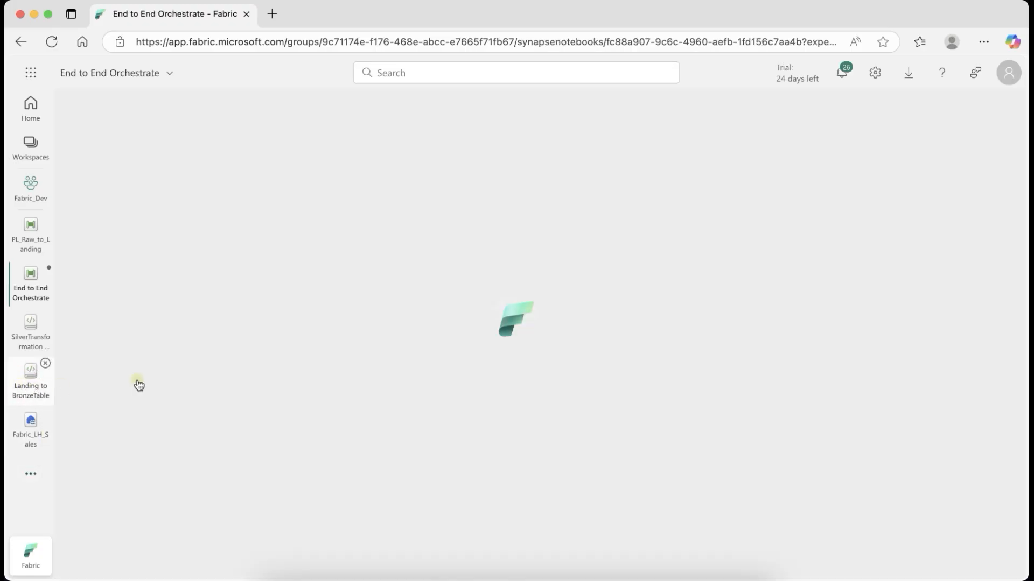
{"action": "left_click", "coordinate": [388, 220]}
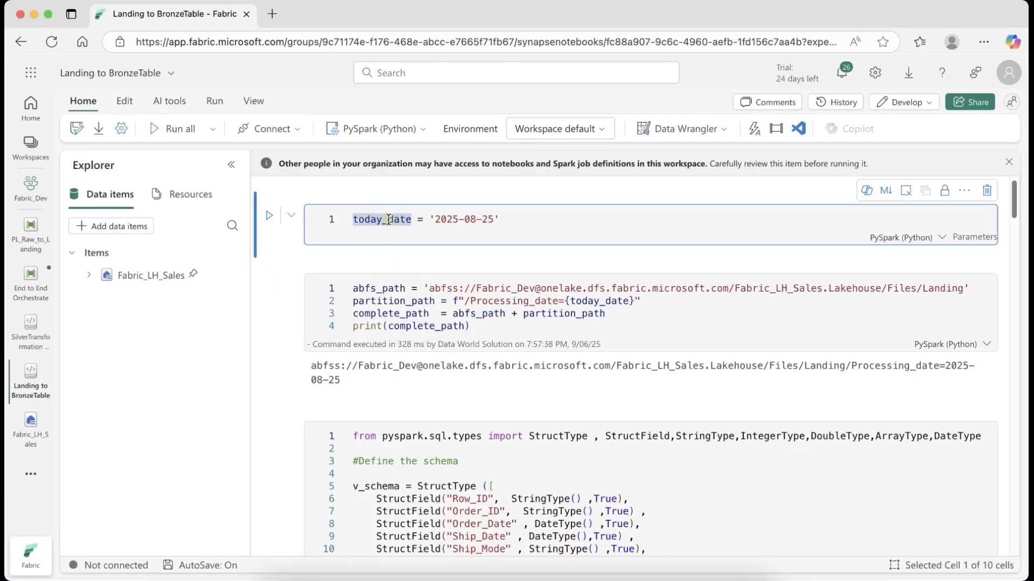
{"action": "left_click", "coordinate": [30, 283]}
{"action": "left_click", "coordinate": [150, 515]}
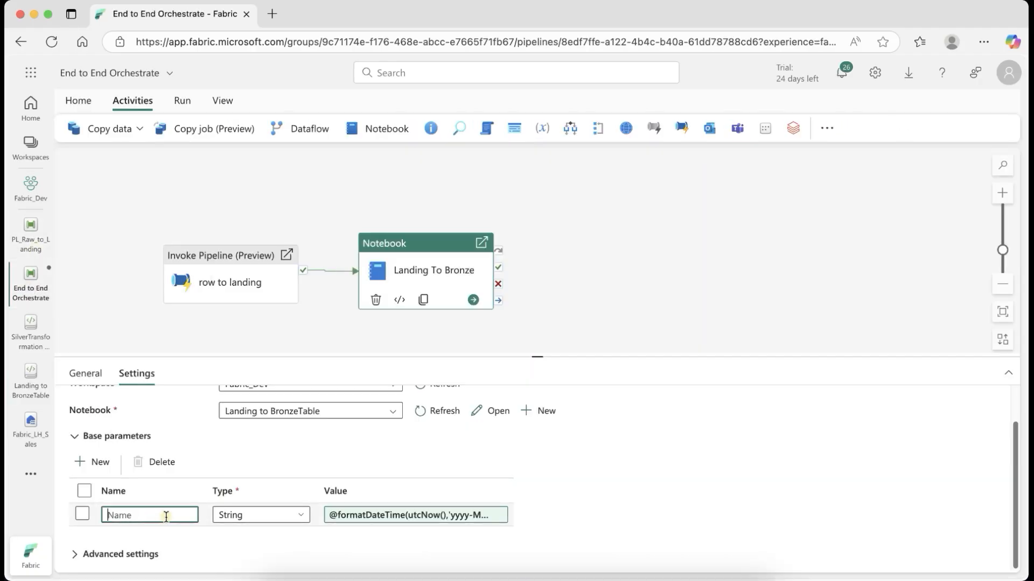
{"action": "key", "text": "super+v"}
{"action": "left_click", "coordinate": [302, 448]}
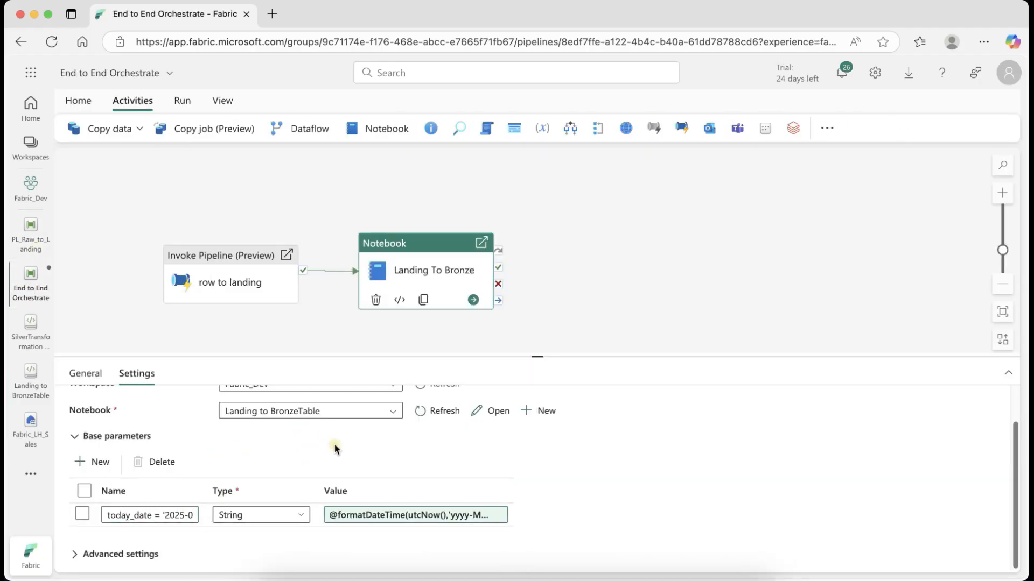
{"action": "left_click_drag", "start_coordinate": [532, 356], "coordinate": [525, 285]}
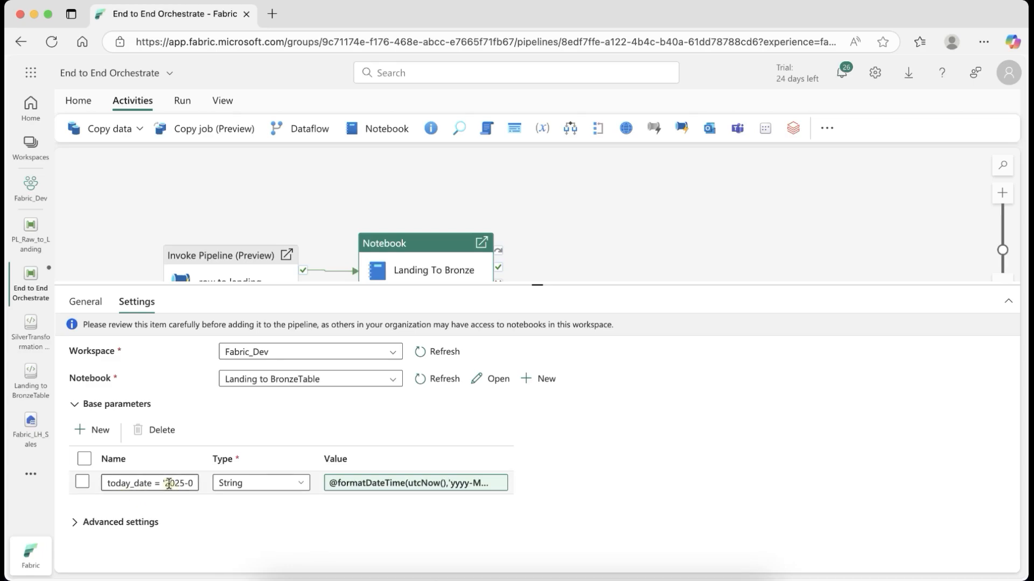
{"action": "left_click_drag", "start_coordinate": [155, 485], "coordinate": [280, 492]}
{"action": "key", "text": "BackSpace"}
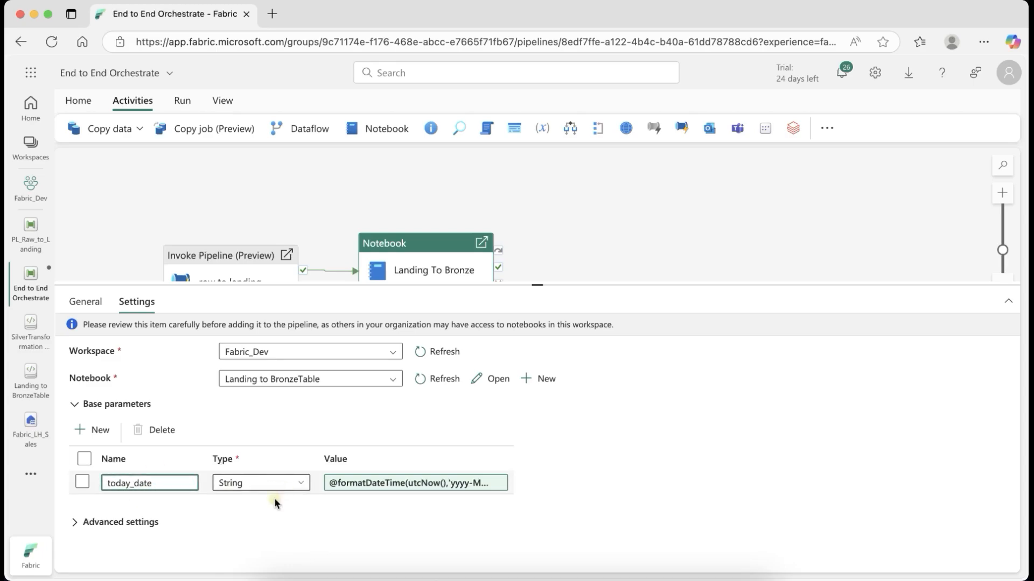
Move the Landing To Bronze activity closer to row to landing and give the canvas slightly more height
{"action": "left_click_drag", "start_coordinate": [403, 244], "coordinate": [383, 202]}
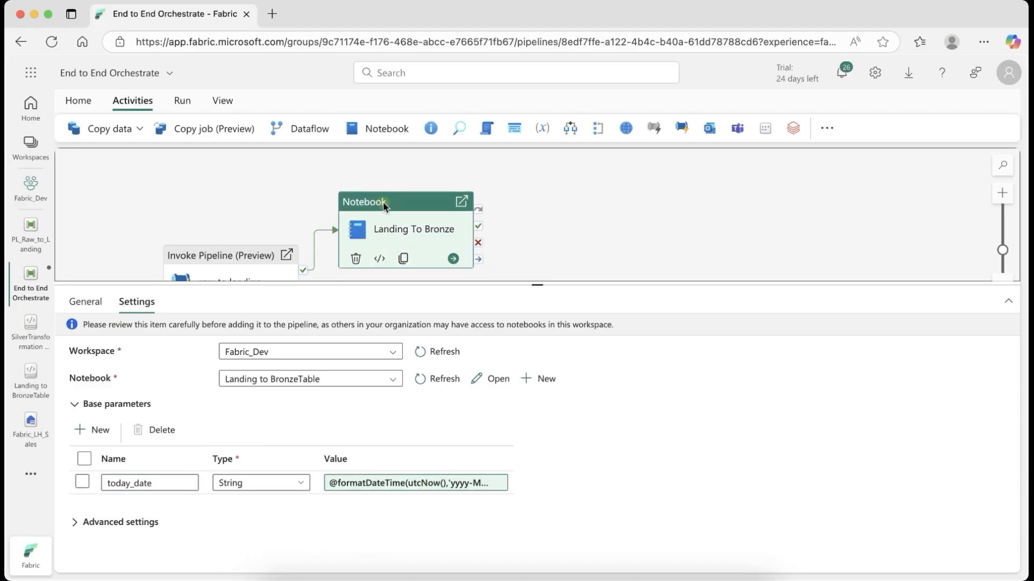
{"action": "left_click_drag", "start_coordinate": [537, 284], "coordinate": [536, 303]}
{"action": "scroll", "coordinate": [932, 247], "scroll_direction": "down", "scroll_amount": 1}
{"action": "left_click_drag", "start_coordinate": [409, 166], "coordinate": [407, 209]}
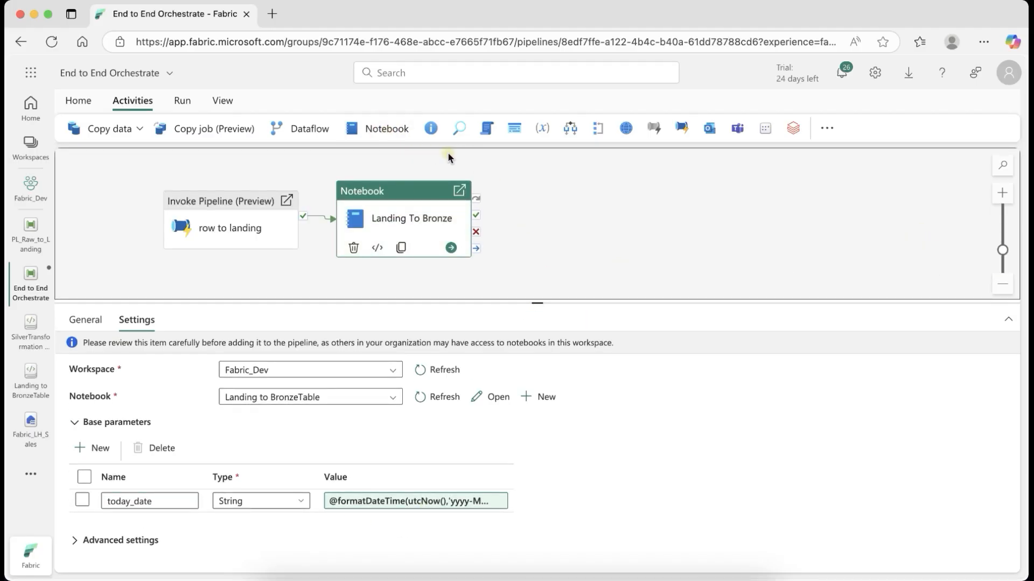
Add a Notebook activity named "Silver Transformation" that runs on success of Landing To Bronze
{"action": "left_click", "coordinate": [377, 128]}
{"action": "left_click_drag", "start_coordinate": [549, 201], "coordinate": [590, 201]}
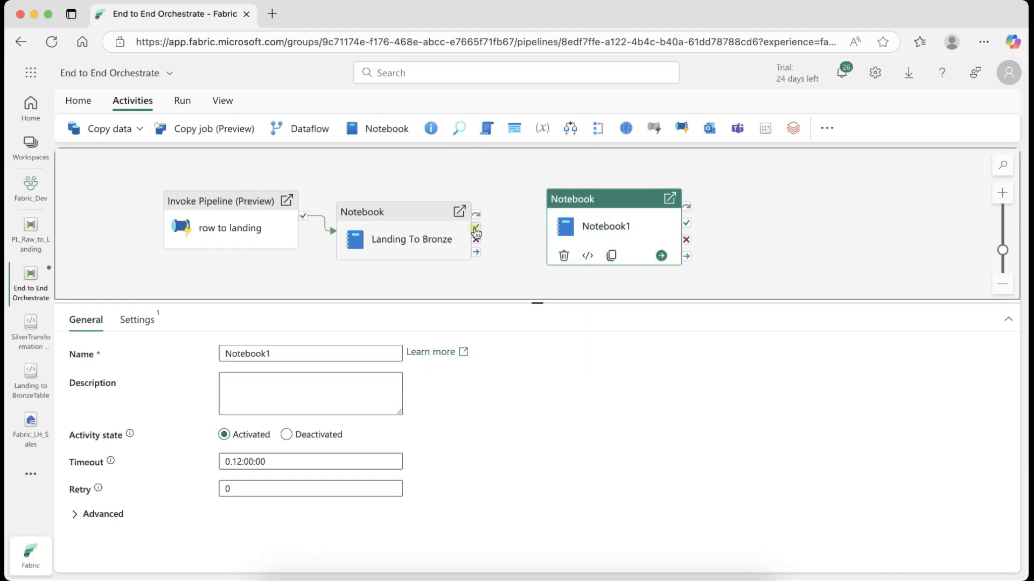
{"action": "left_click_drag", "start_coordinate": [476, 231], "coordinate": [612, 245]}
{"action": "left_click", "coordinate": [610, 218]}
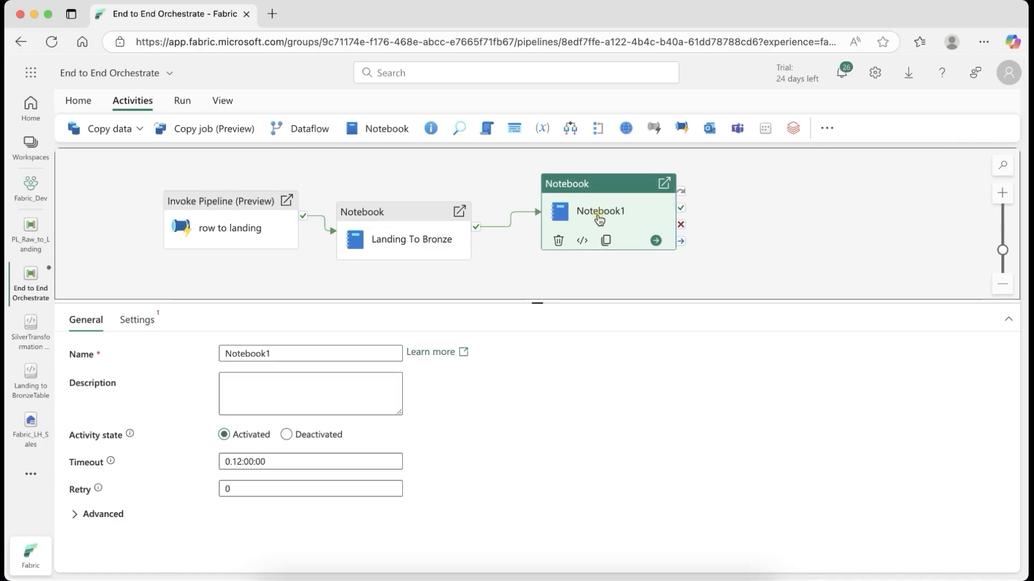
{"action": "double_click", "coordinate": [268, 353]}
{"action": "type", "text": "Silver Transformation"}
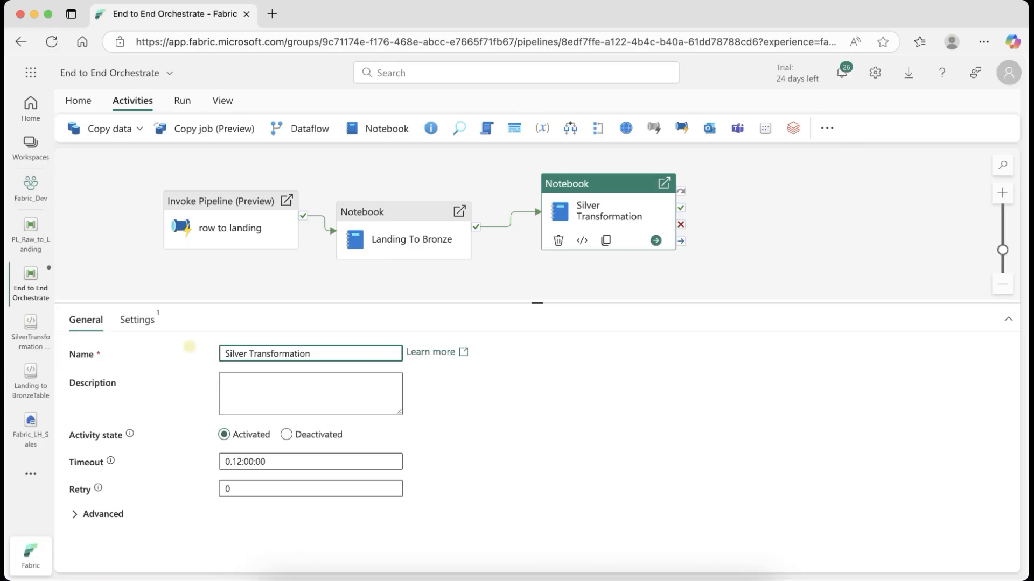
Set the Silver Transformation activity's notebook to SilverTransformation Demo and add an empty base parameter
{"action": "left_click", "coordinate": [137, 321]}
{"action": "left_click", "coordinate": [264, 397]}
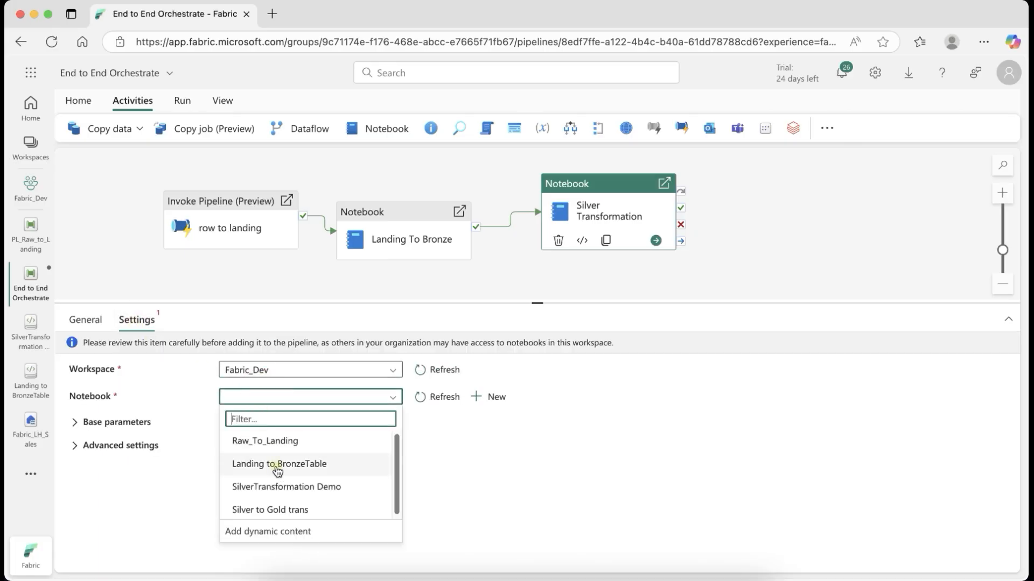
{"action": "left_click", "coordinate": [276, 492]}
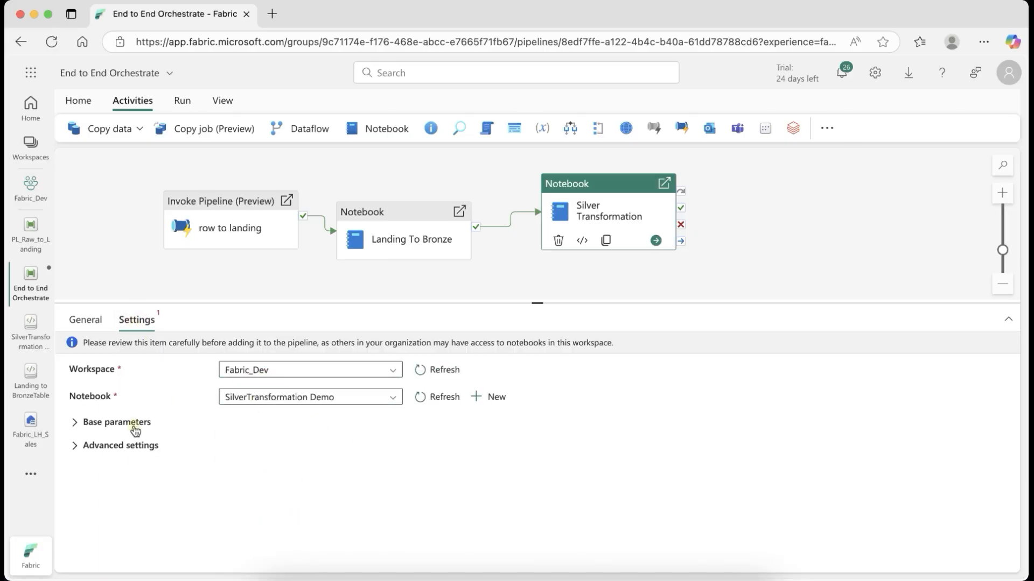
{"action": "left_click", "coordinate": [105, 423]}
{"action": "left_click", "coordinate": [96, 455]}
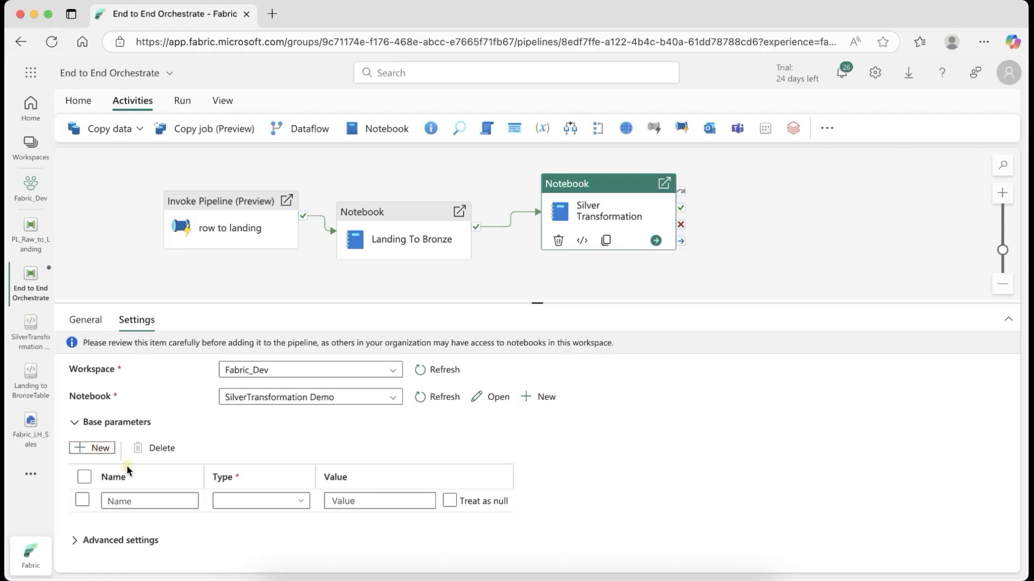
Name the base parameter today_date, copied from the SilverTransformation Demo notebook's parameters cell, and set its type to String
{"action": "left_click", "coordinate": [30, 331]}
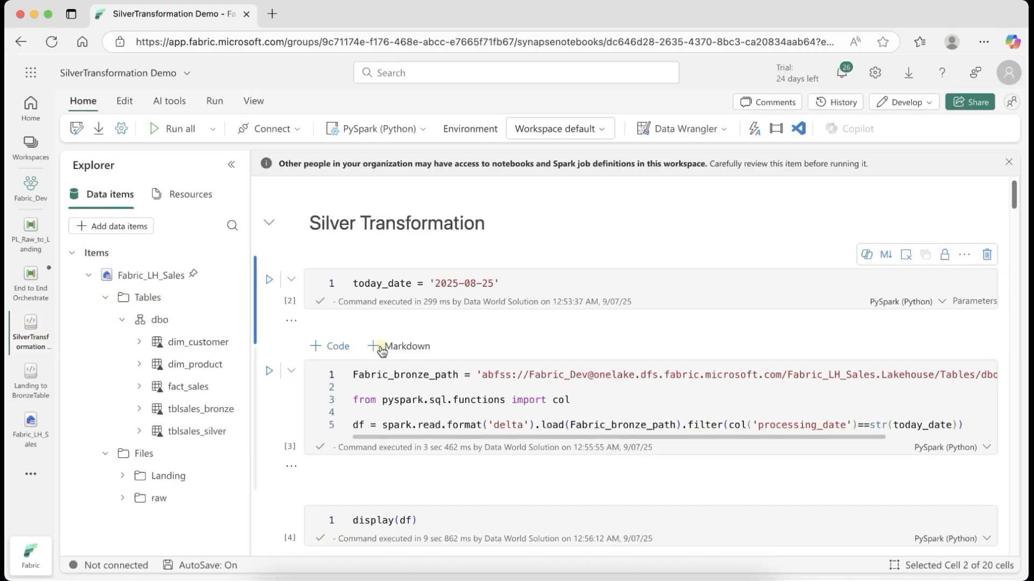
{"action": "left_click_drag", "start_coordinate": [415, 283], "coordinate": [351, 281]}
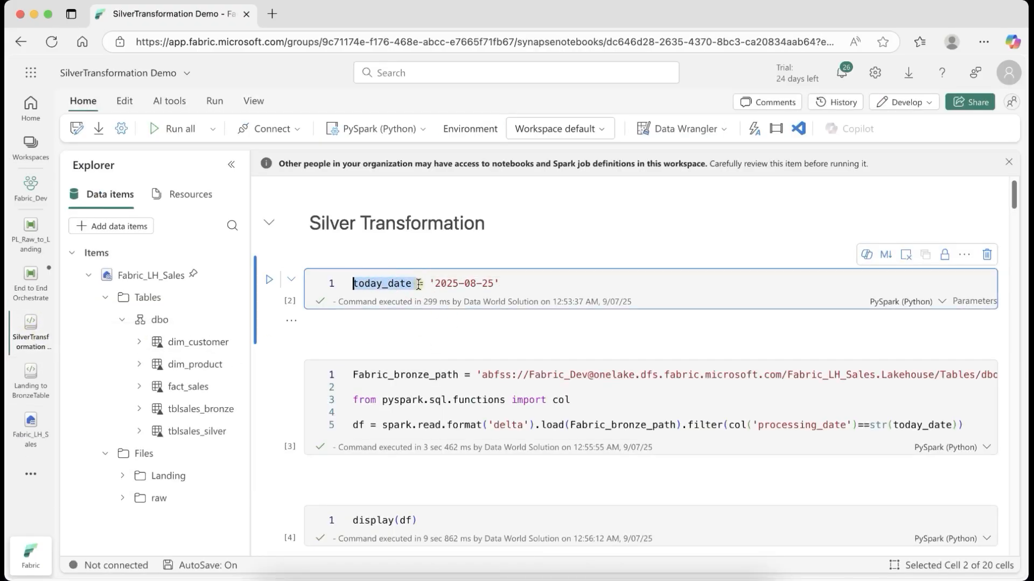
{"action": "left_click", "coordinate": [31, 285]}
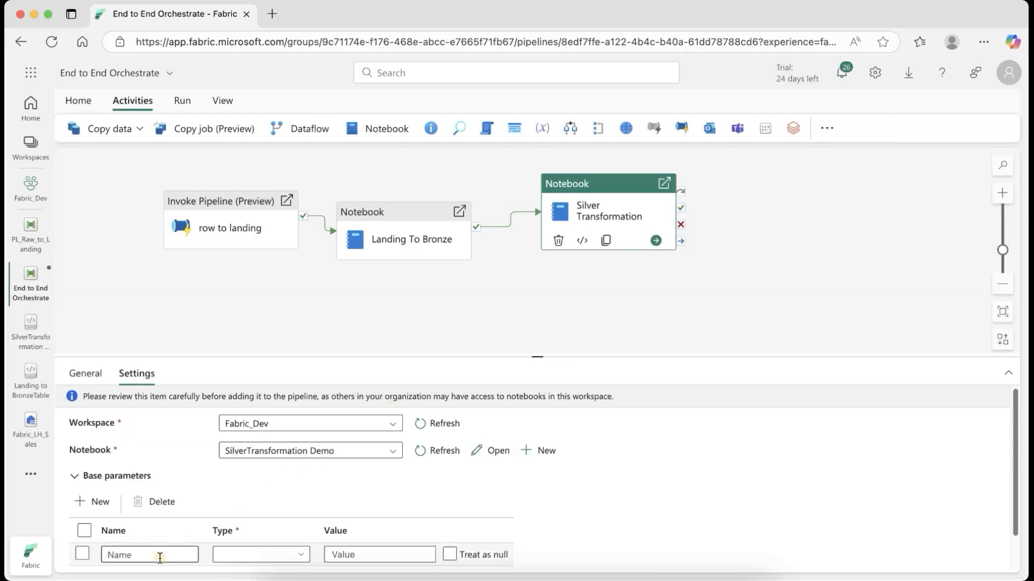
{"action": "left_click", "coordinate": [156, 555]}
{"action": "type", "text": "today_date"}
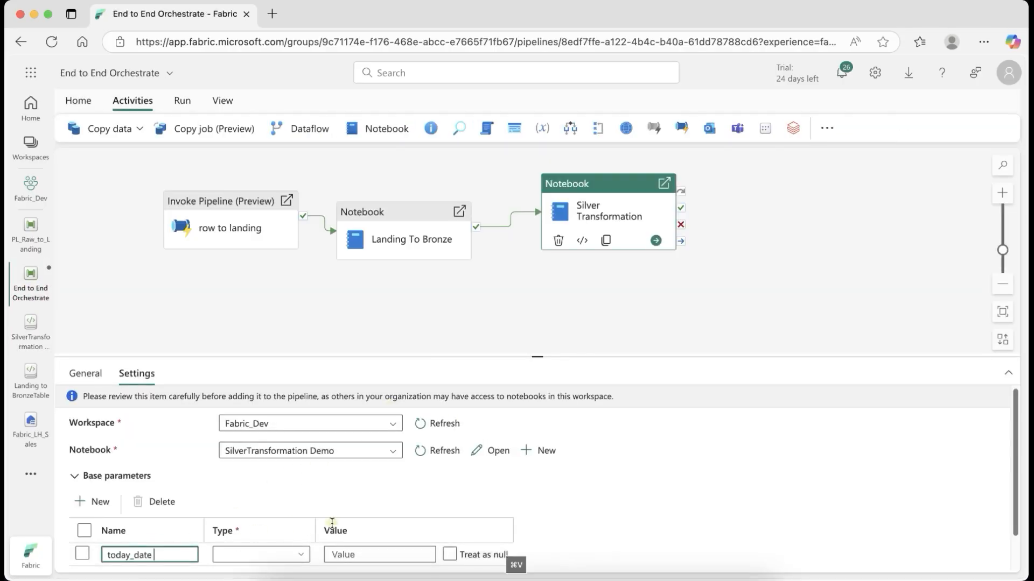
{"action": "scroll", "coordinate": [323, 525], "scroll_direction": "down", "scroll_amount": 1}
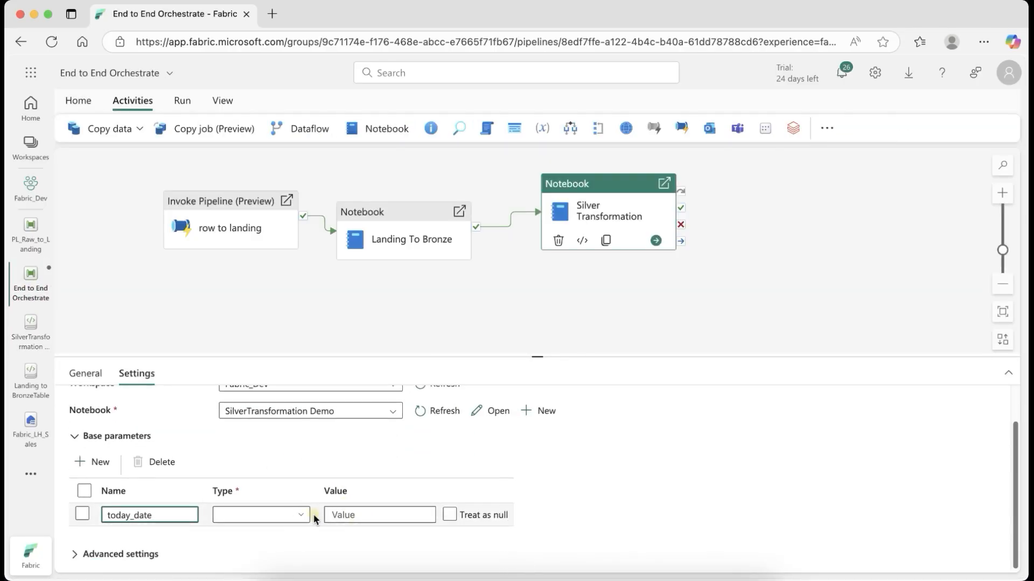
{"action": "left_click", "coordinate": [232, 520]}
{"action": "left_click", "coordinate": [226, 431]}
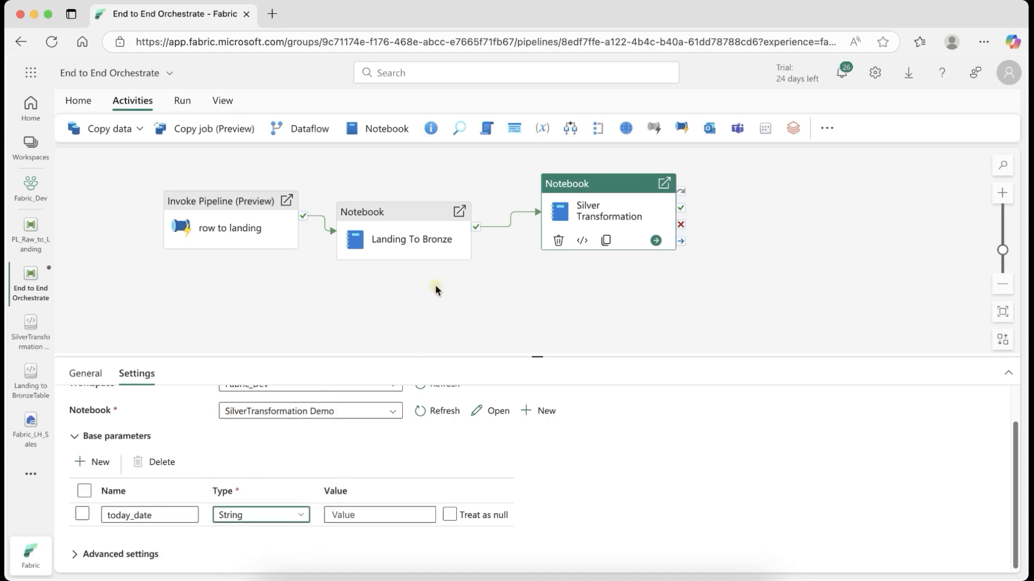
{"action": "left_click", "coordinate": [30, 377]}
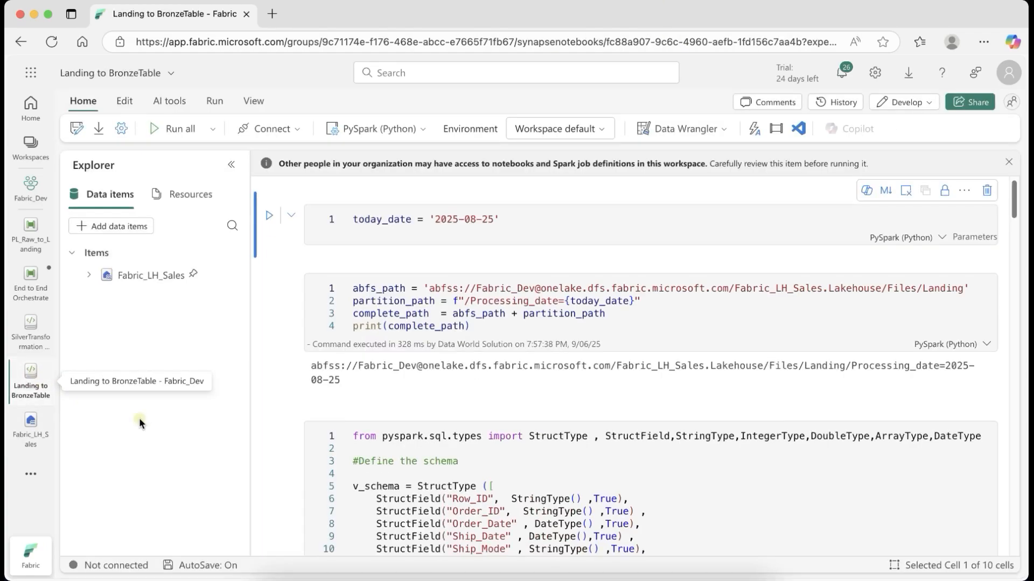
{"action": "left_click", "coordinate": [32, 287]}
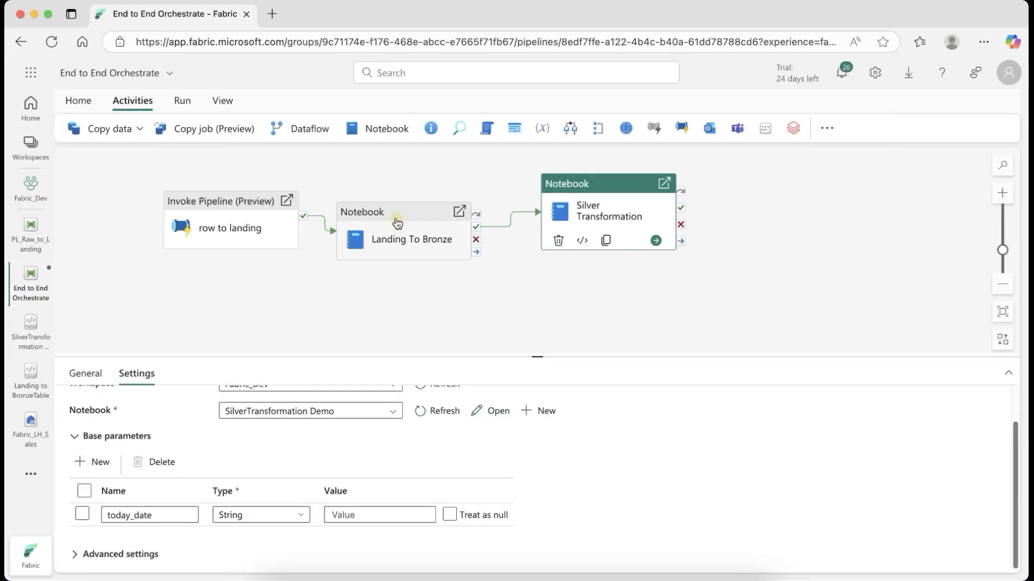
{"action": "left_click", "coordinate": [397, 224]}
{"action": "left_click", "coordinate": [335, 554]}
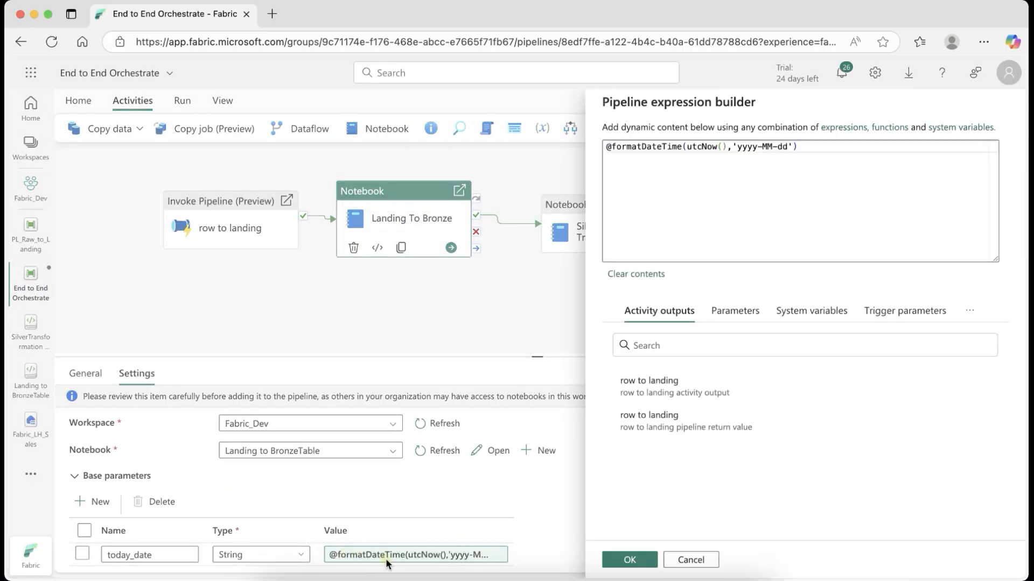
{"action": "left_click_drag", "start_coordinate": [811, 156], "coordinate": [508, 150]}
{"action": "key", "text": "super+c"}
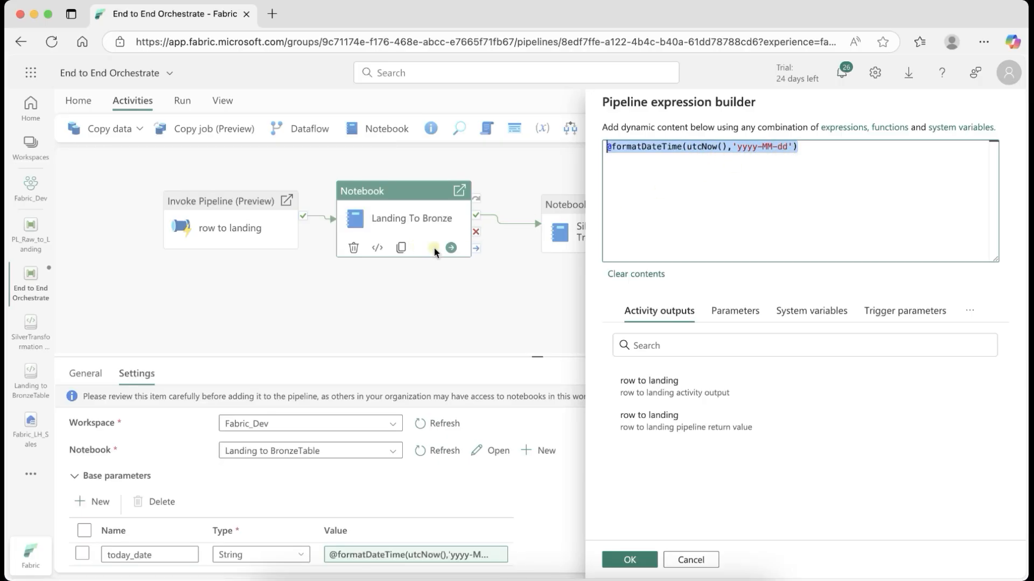
{"action": "left_click", "coordinate": [591, 197]}
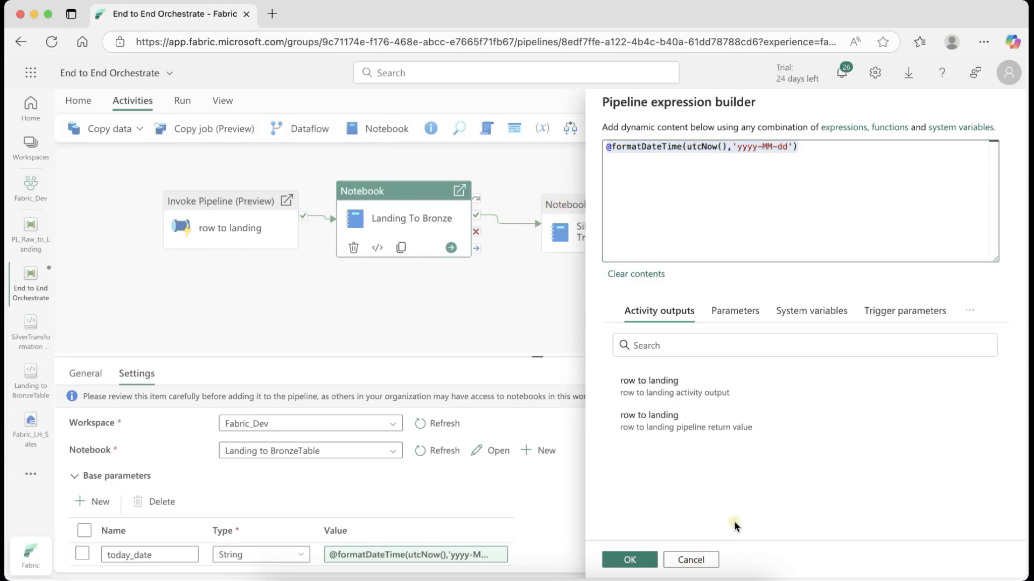
{"action": "left_click", "coordinate": [691, 561]}
{"action": "left_click", "coordinate": [583, 203]}
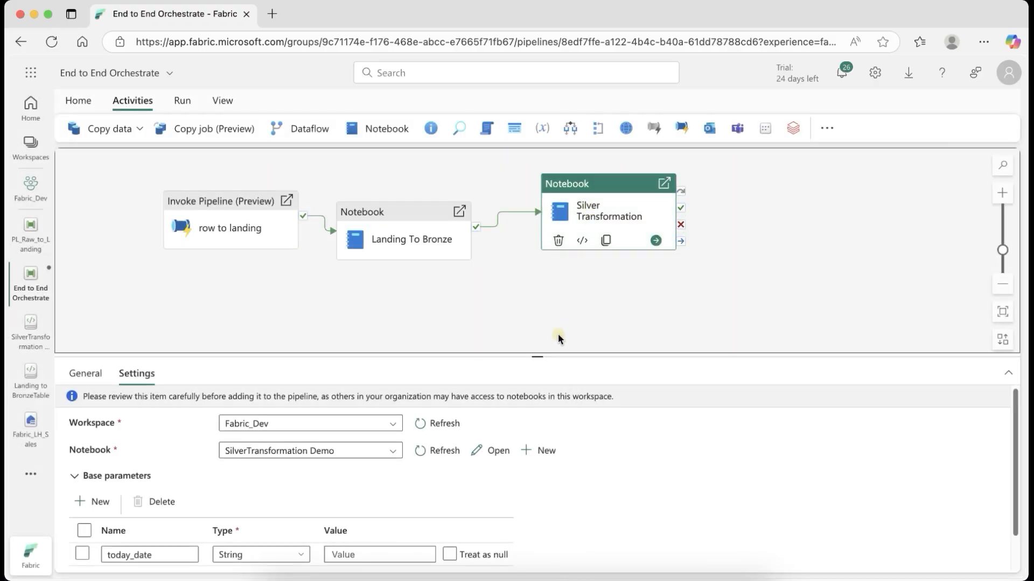
{"action": "left_click", "coordinate": [371, 549]}
{"action": "key", "text": "super+v"}
Add a Notebook activity named "Silver To Gold" that runs on success of Silver Transformation
{"action": "left_click", "coordinate": [605, 194]}
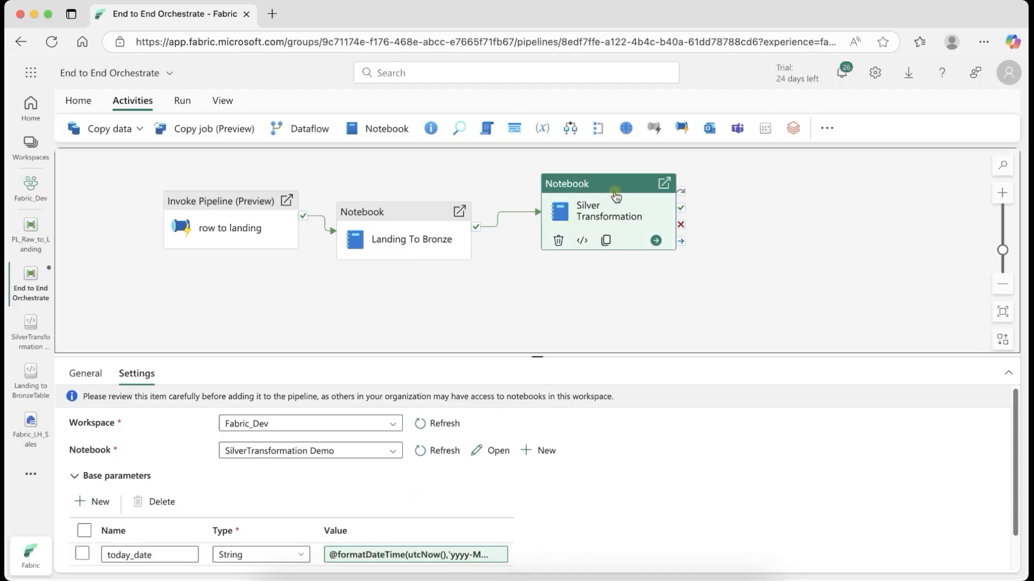
{"action": "left_click", "coordinate": [387, 129]}
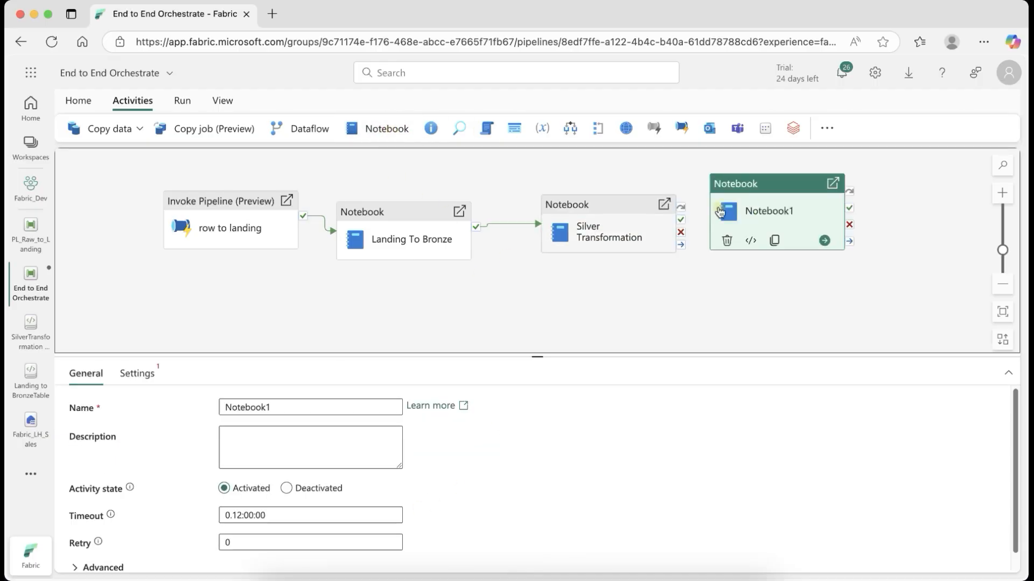
{"action": "left_click_drag", "start_coordinate": [729, 191], "coordinate": [752, 220]}
{"action": "left_click", "coordinate": [752, 221]}
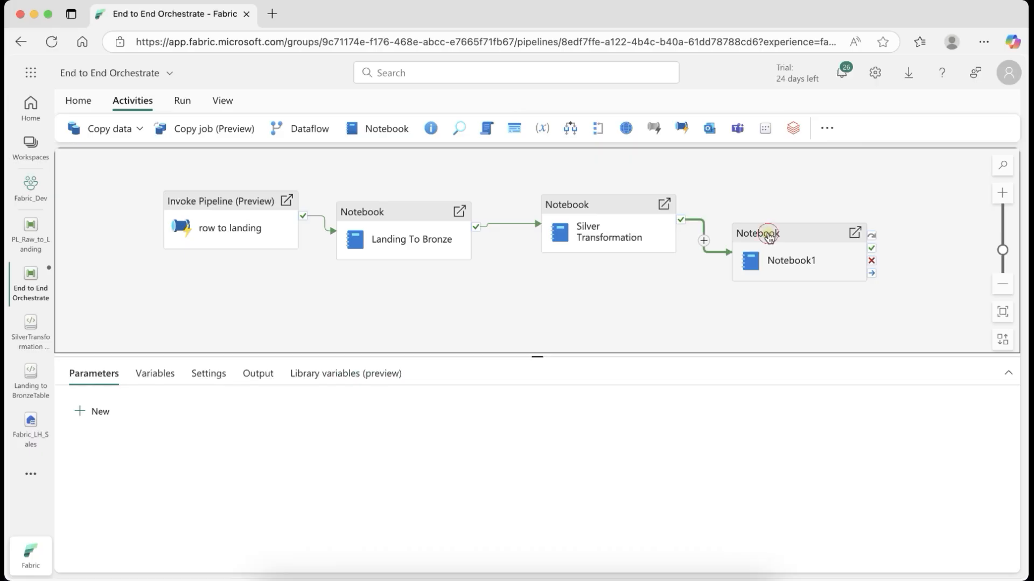
{"action": "left_click", "coordinate": [769, 233]}
{"action": "double_click", "coordinate": [246, 407]}
{"action": "type", "text": "Silver"}
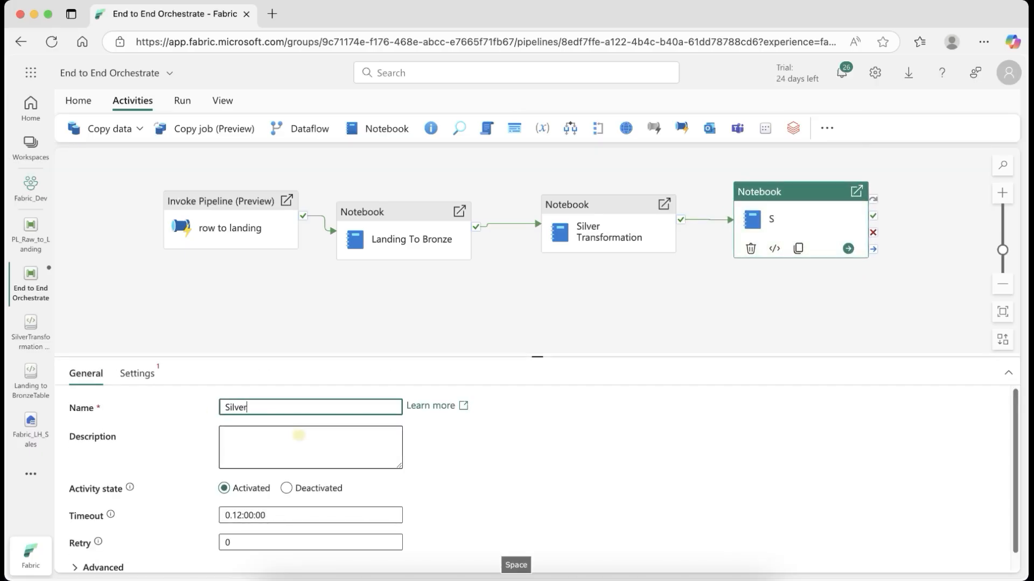
{"action": "type", "text": " To Gold"}
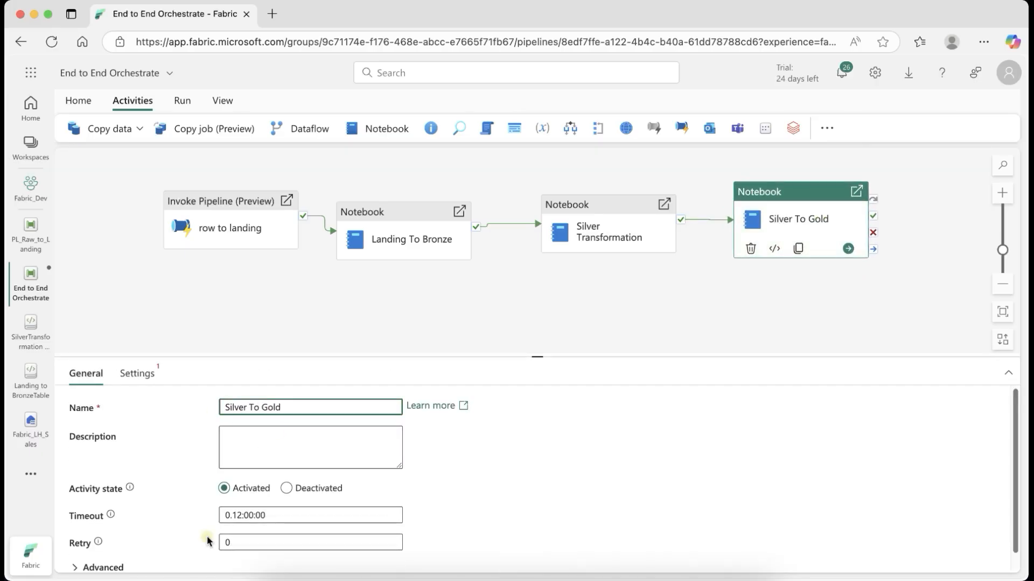
Set the Silver To Gold activity's notebook to Silver to Gold trans and expand its base parameters
{"action": "left_click", "coordinate": [137, 373]}
{"action": "left_click", "coordinate": [269, 450]}
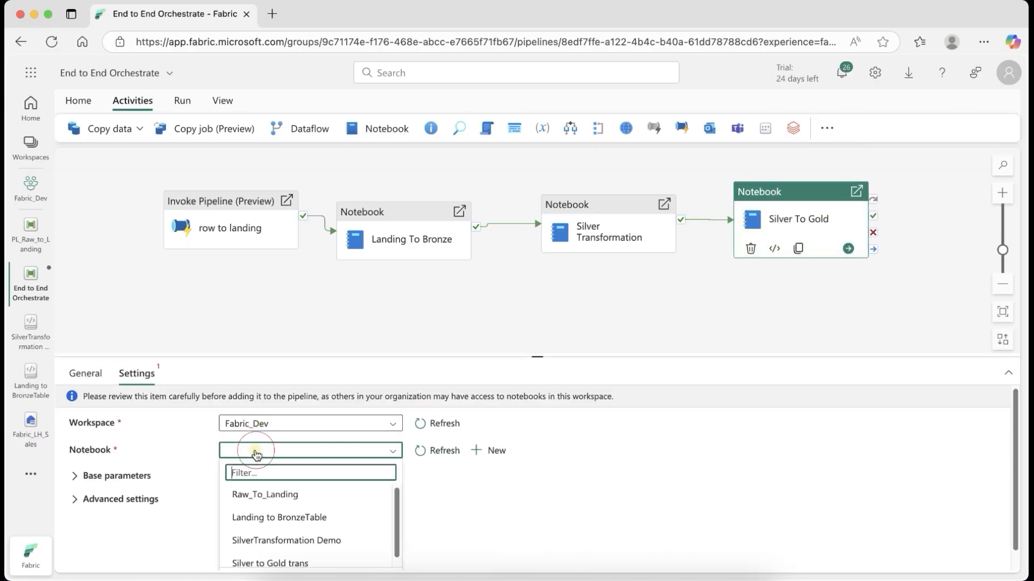
{"action": "left_click", "coordinate": [278, 564]}
{"action": "left_click", "coordinate": [110, 475]}
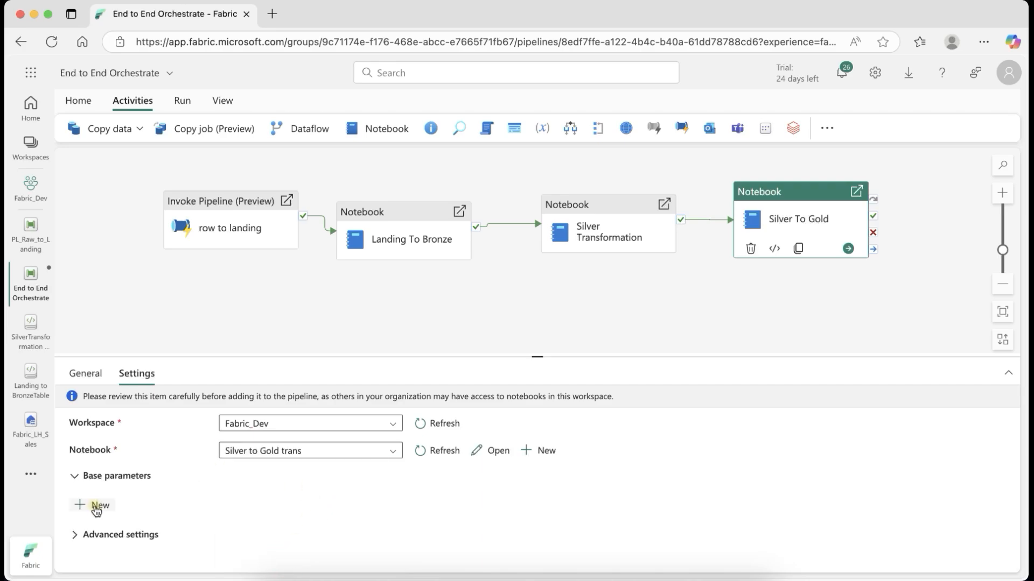
{"action": "left_click", "coordinate": [92, 502]}
{"action": "scroll", "coordinate": [194, 512], "scroll_direction": "down", "scroll_amount": 1}
{"action": "left_click", "coordinate": [122, 516]}
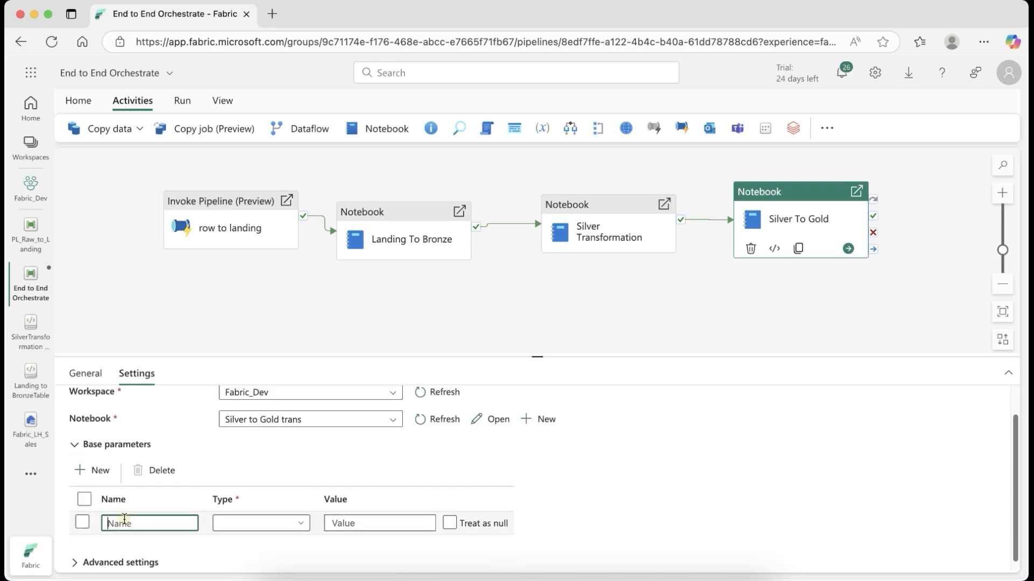
{"action": "type", "text": "@formatDateTime(utcNow(),'yyyy-MM-dd')"}
{"action": "left_click", "coordinate": [355, 522]}
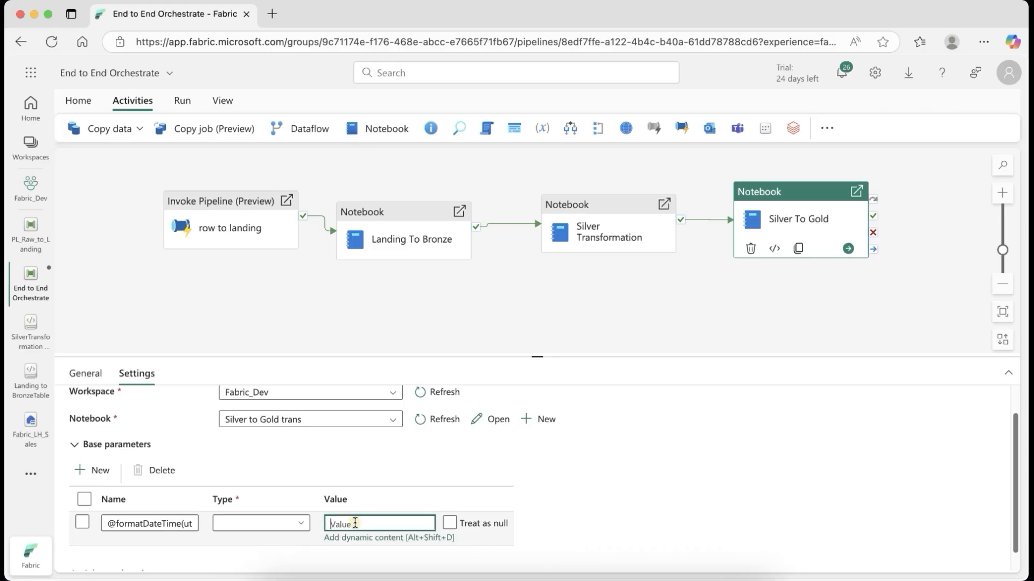
{"action": "type", "text": "@formatDateTime(utcNow(),'yyyy-MM-dd')"}
{"action": "left_click", "coordinate": [243, 522]}
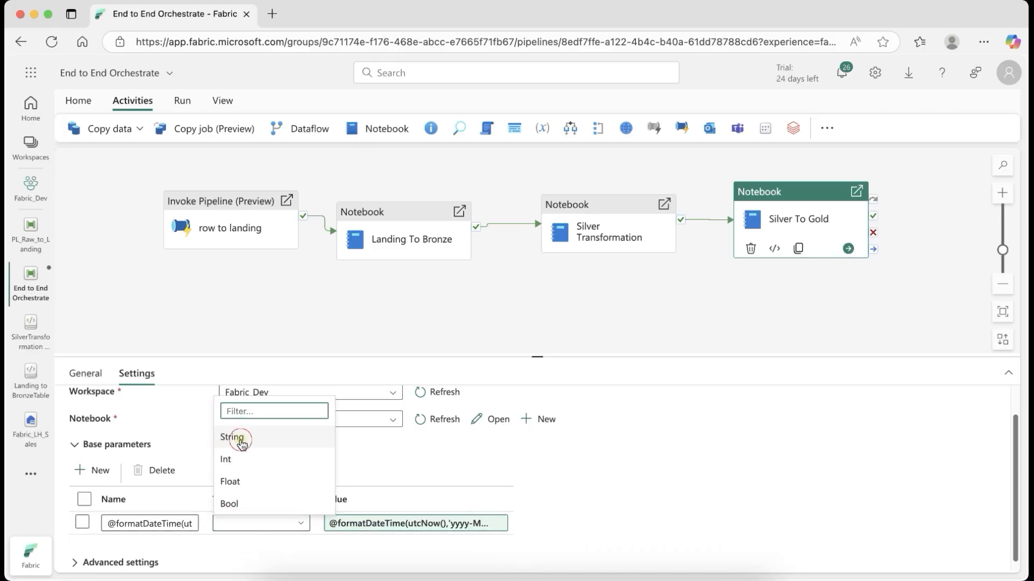
{"action": "left_click", "coordinate": [233, 437]}
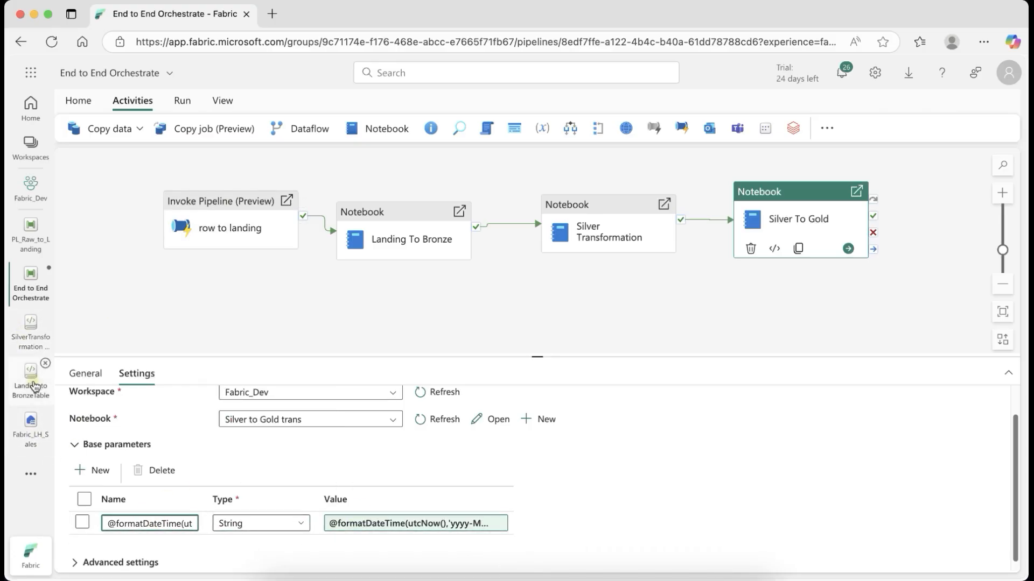
Rename Silver To Gold's base parameter to today_date, copying the variable name from the parameters cell of the Silver to Gold trans notebook
{"action": "left_click", "coordinate": [31, 188]}
{"action": "left_click", "coordinate": [189, 486]}
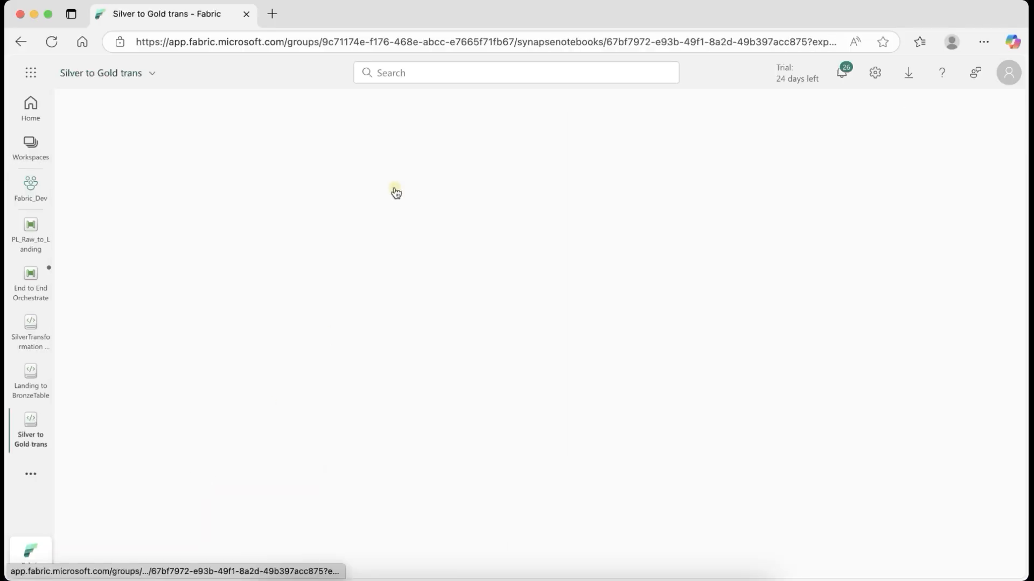
{"action": "left_click_drag", "start_coordinate": [412, 219], "coordinate": [353, 219]}
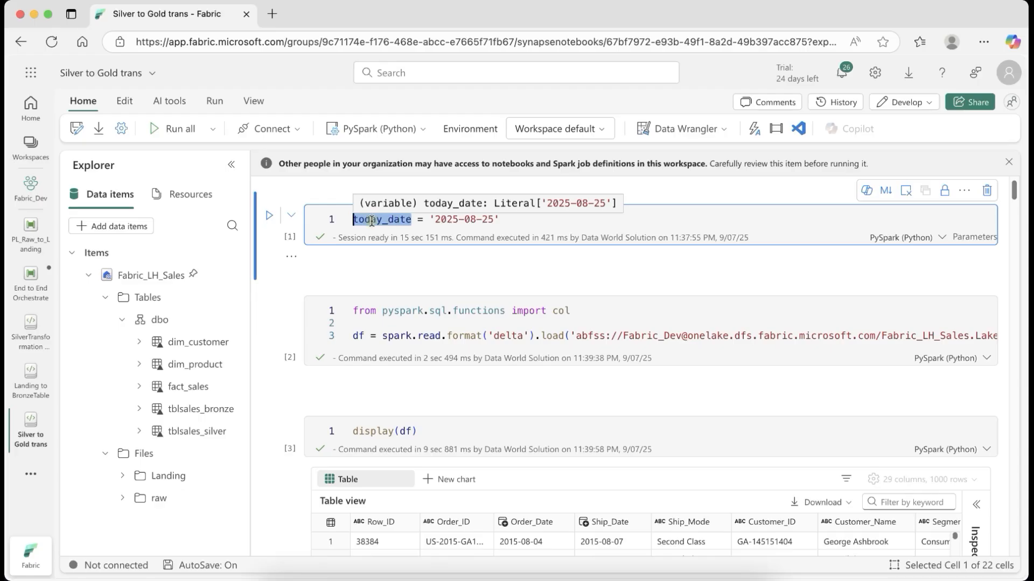
{"action": "left_click", "coordinate": [30, 277]}
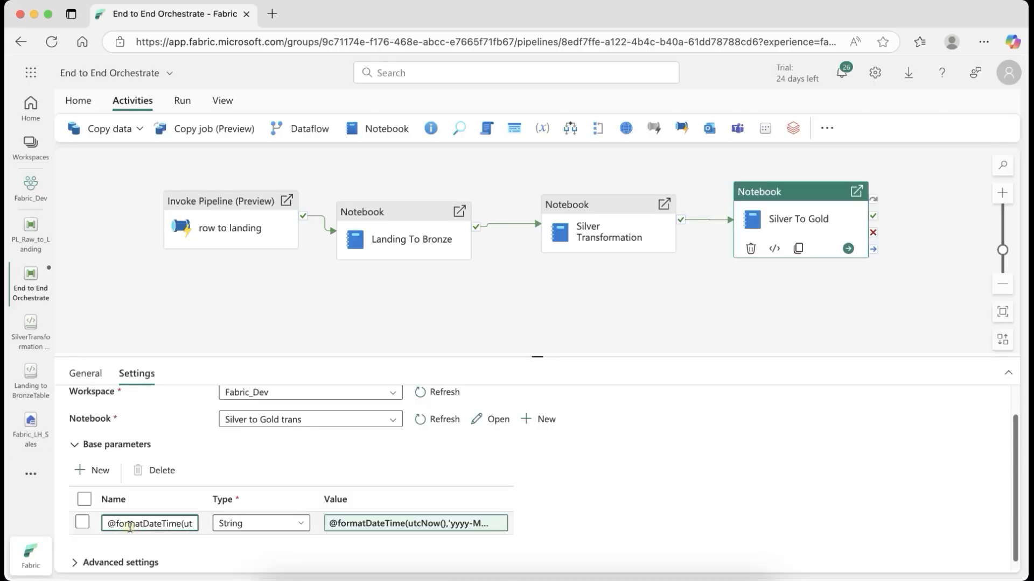
{"action": "triple_click", "coordinate": [130, 526]}
{"action": "type", "text": "today_date"}
Check the base parameters of Landing To Bronze, Silver Transformation and Silver To Gold, and fit the whole pipeline in an enlarged canvas
{"action": "left_click_drag", "start_coordinate": [543, 356], "coordinate": [537, 297]}
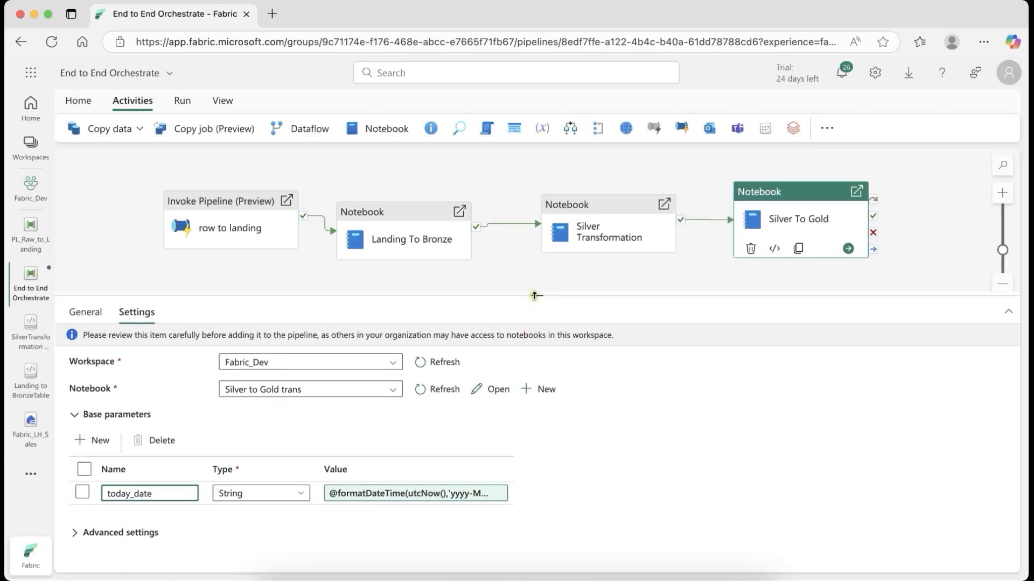
{"action": "left_click", "coordinate": [419, 210]}
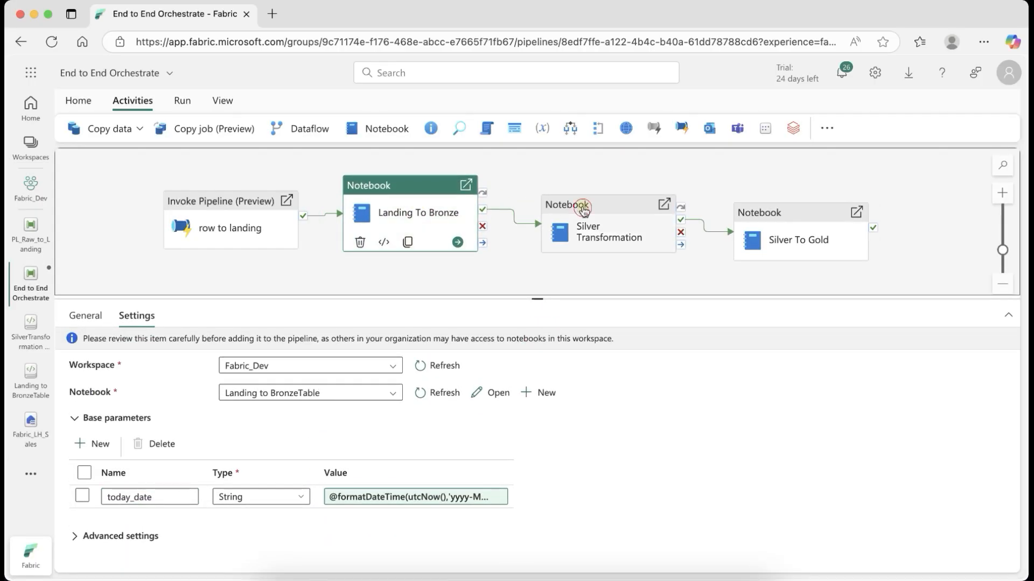
{"action": "left_click", "coordinate": [584, 209]}
{"action": "left_click", "coordinate": [770, 215]}
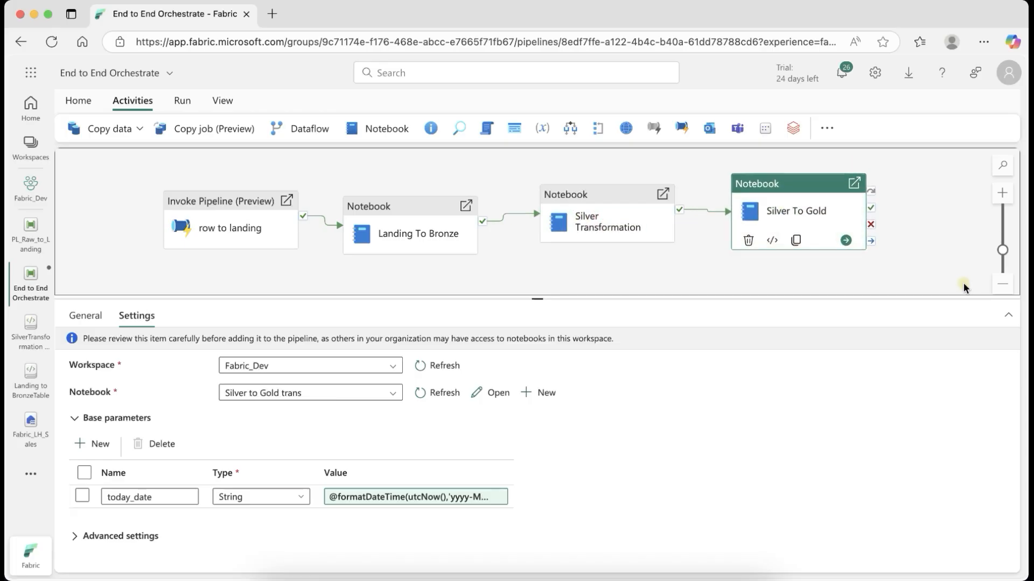
{"action": "left_click_drag", "start_coordinate": [549, 298], "coordinate": [549, 441]}
{"action": "left_click", "coordinate": [1002, 312]}
Delete the file 2015 Feb.csv from the raw folder of the Fabric_LH_Sales lakehouse
{"action": "left_click", "coordinate": [32, 194]}
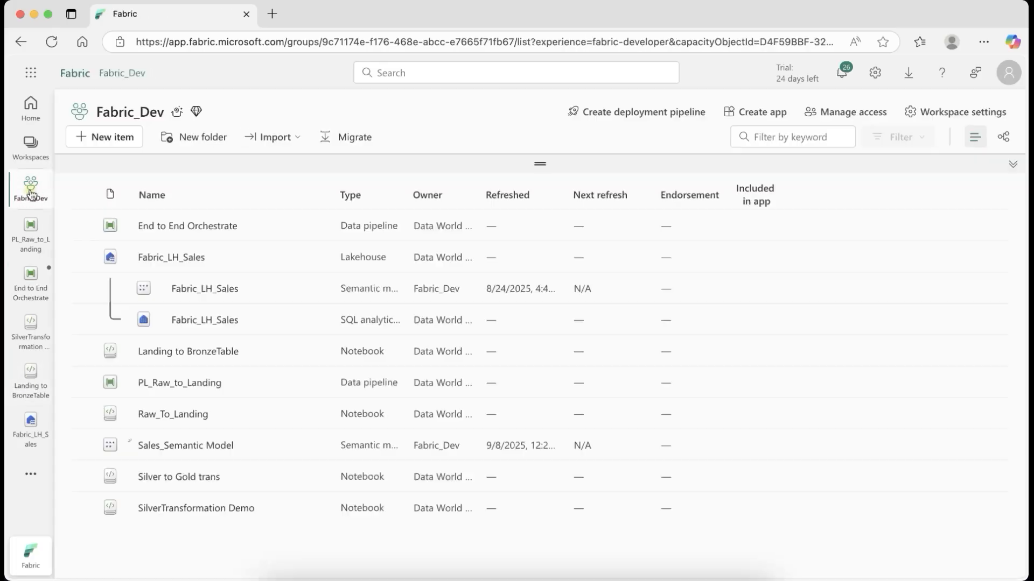
{"action": "left_click", "coordinate": [144, 258]}
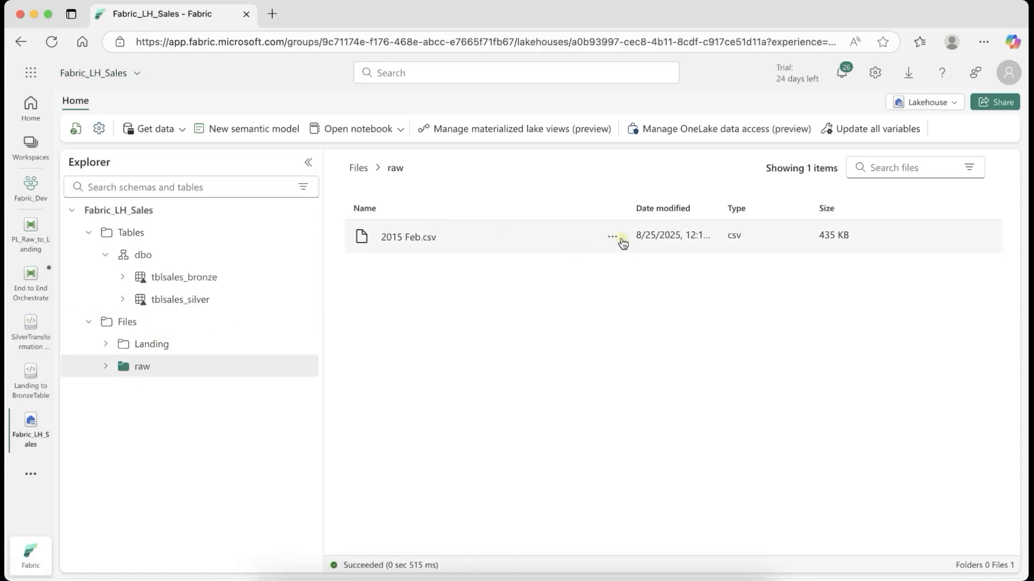
{"action": "left_click", "coordinate": [619, 241]}
{"action": "left_click", "coordinate": [652, 332]}
{"action": "left_click", "coordinate": [531, 374]}
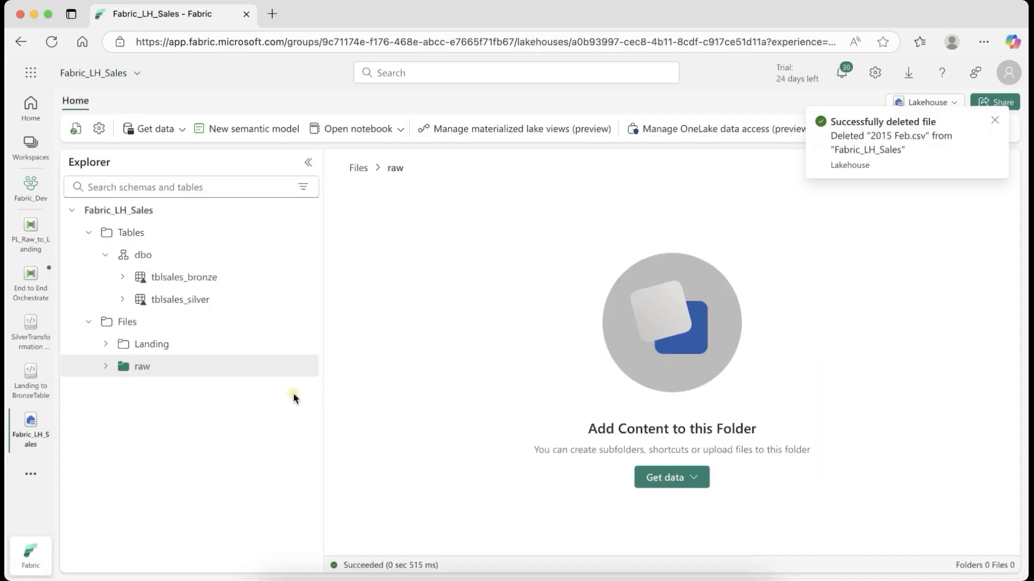
Upload 2016 July.xlsx from the local MonthlySalesData folder to the raw folder of the Fabric_LH_Sales lakehouse
{"action": "left_click", "coordinate": [177, 369]}
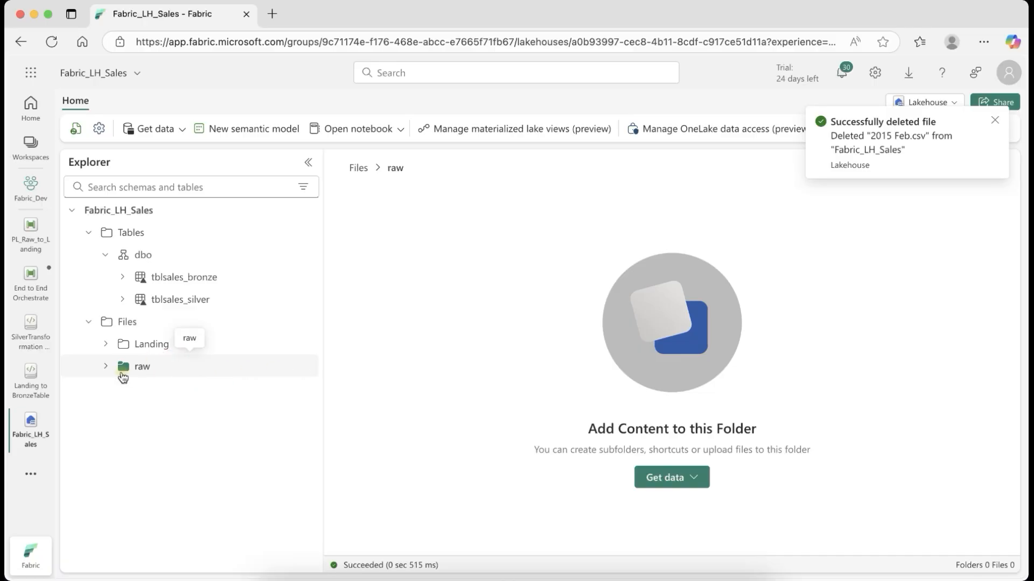
{"action": "left_click", "coordinate": [667, 477]}
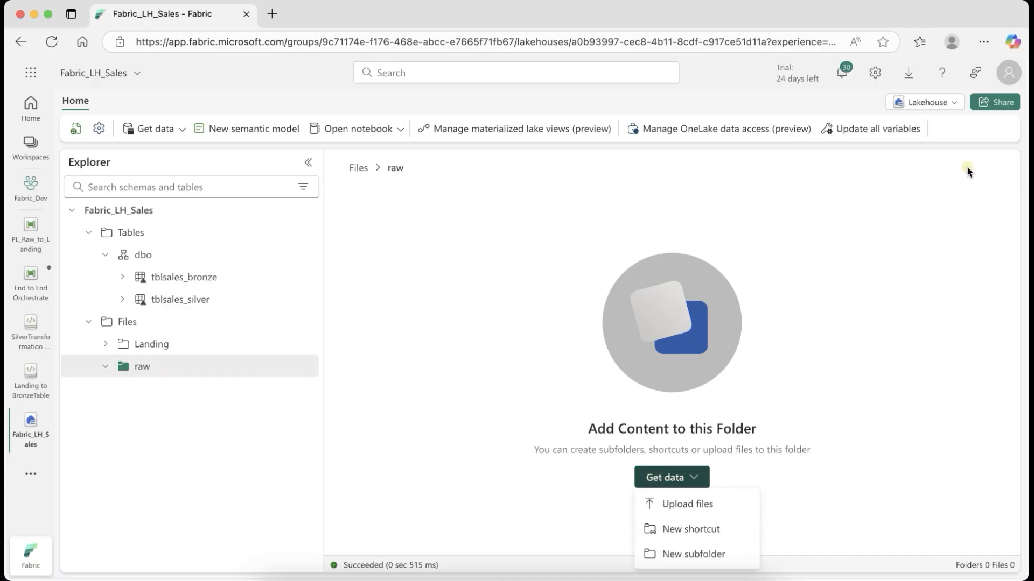
{"action": "left_click", "coordinate": [681, 499]}
{"action": "left_click", "coordinate": [997, 167]}
{"action": "scroll", "coordinate": [404, 283], "scroll_direction": "down", "scroll_amount": 5}
{"action": "scroll", "coordinate": [405, 308], "scroll_direction": "down", "scroll_amount": 10}
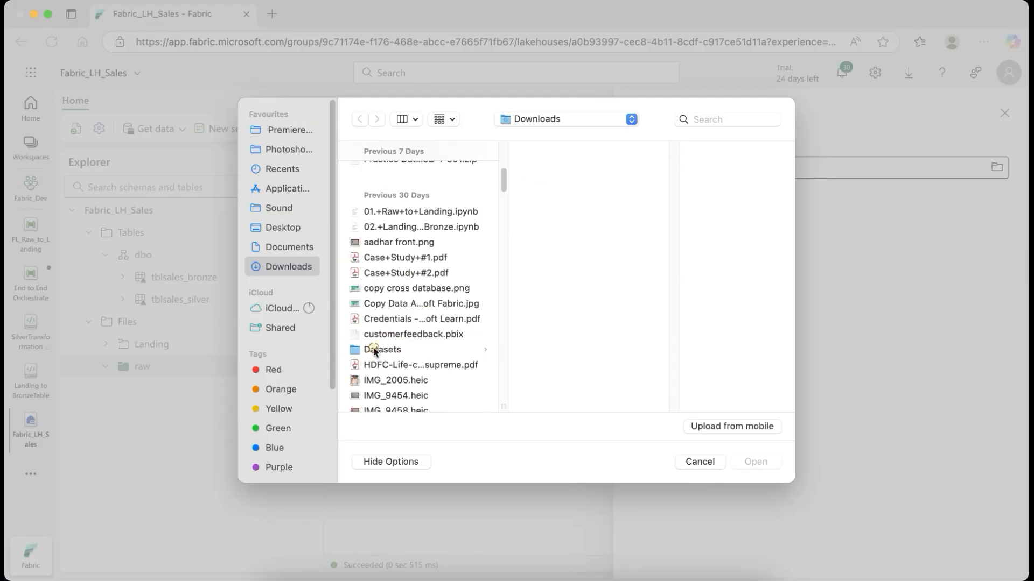
{"action": "left_click", "coordinate": [404, 172]}
{"action": "left_click", "coordinate": [517, 218]}
{"action": "left_click", "coordinate": [692, 172]}
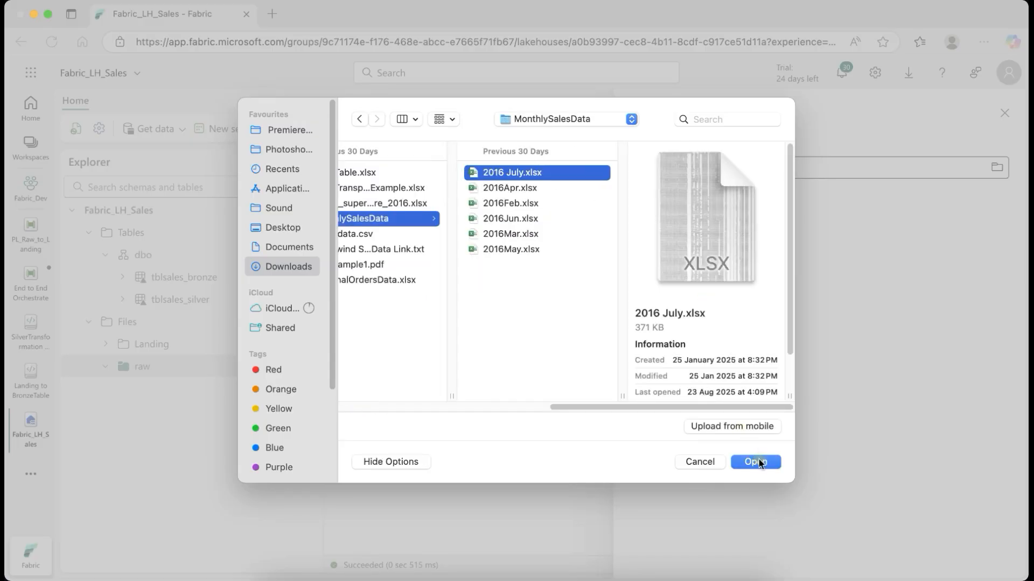
{"action": "left_click", "coordinate": [755, 461]}
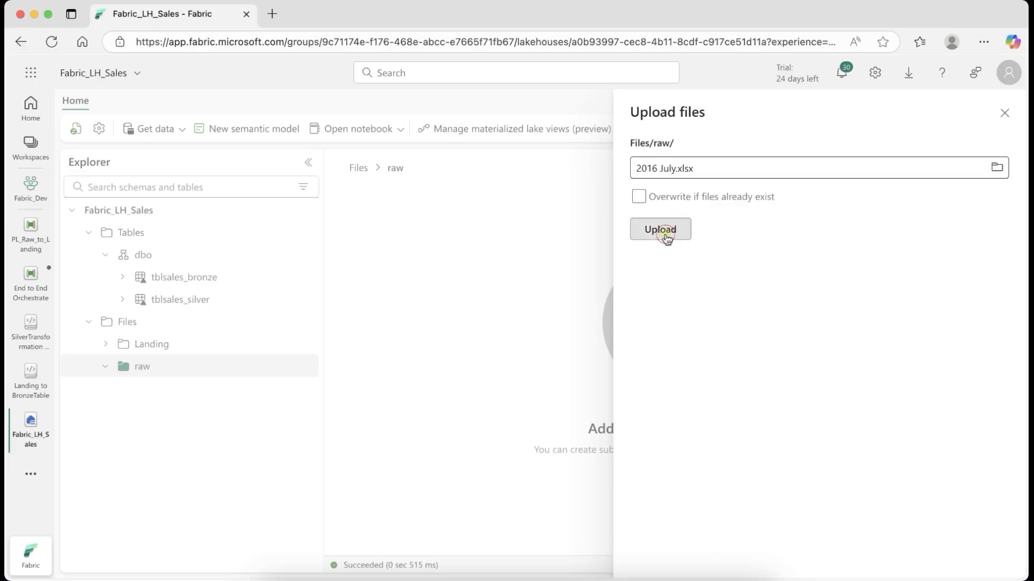
{"action": "left_click", "coordinate": [664, 230]}
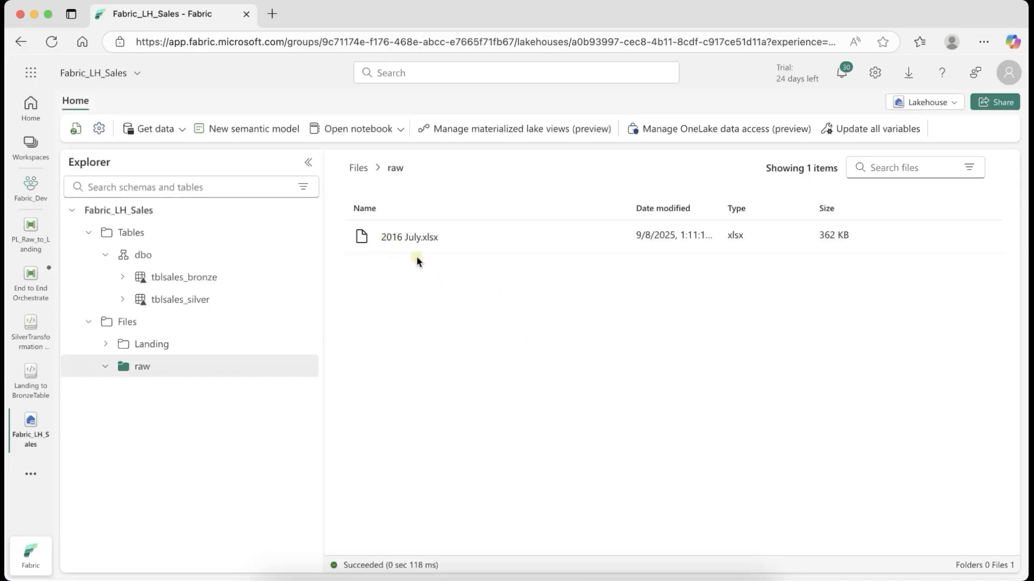
Save the End to End Orchestrate pipeline and run it
{"action": "left_click", "coordinate": [37, 283]}
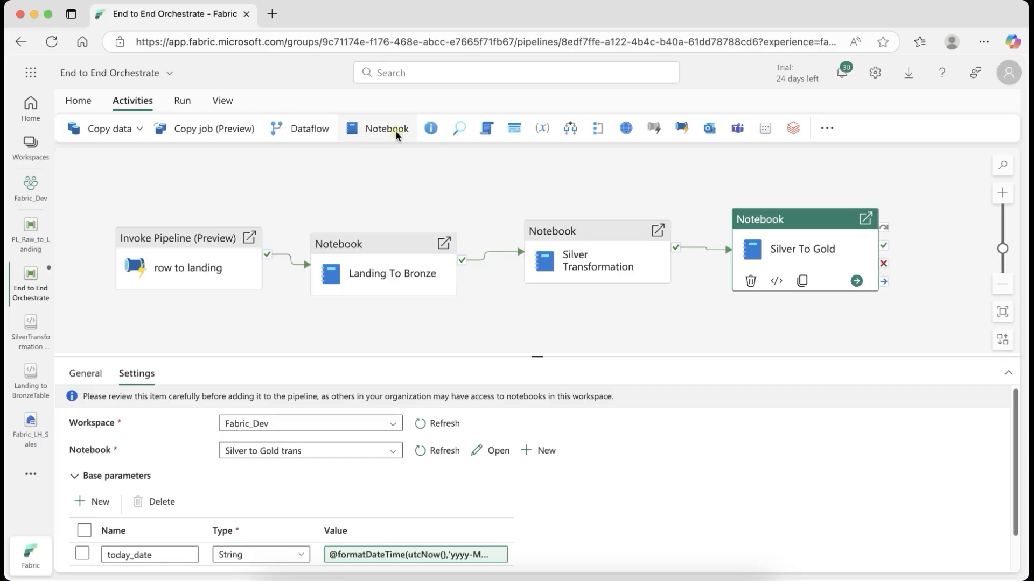
{"action": "left_click", "coordinate": [306, 183]}
{"action": "left_click", "coordinate": [78, 102]}
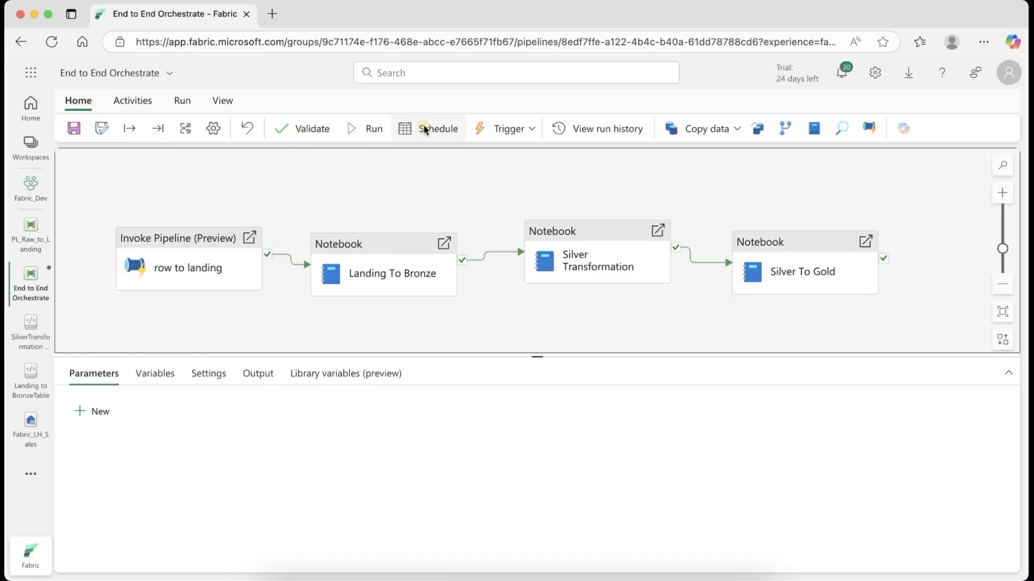
{"action": "left_click", "coordinate": [74, 128]}
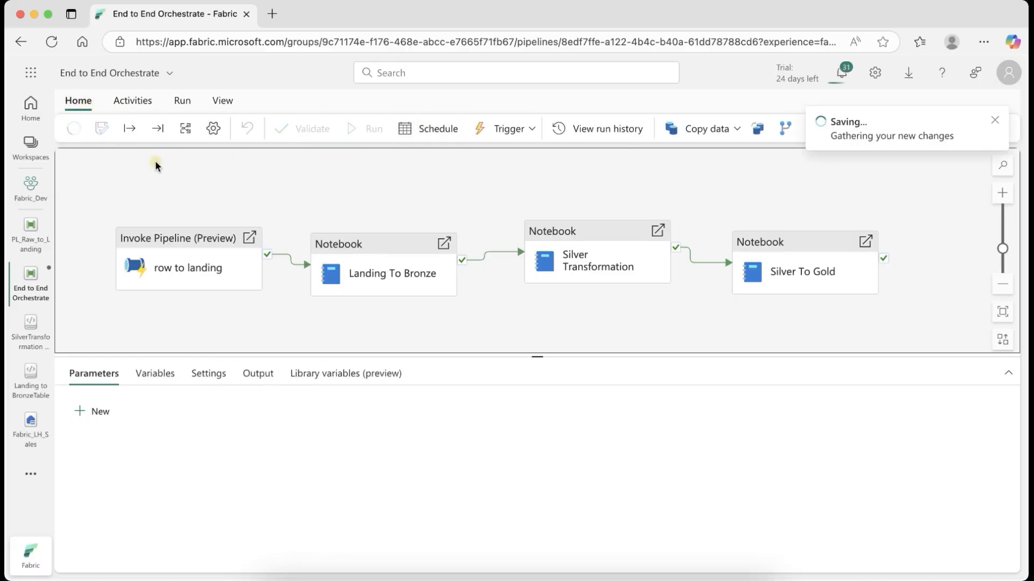
{"action": "left_click", "coordinate": [370, 129]}
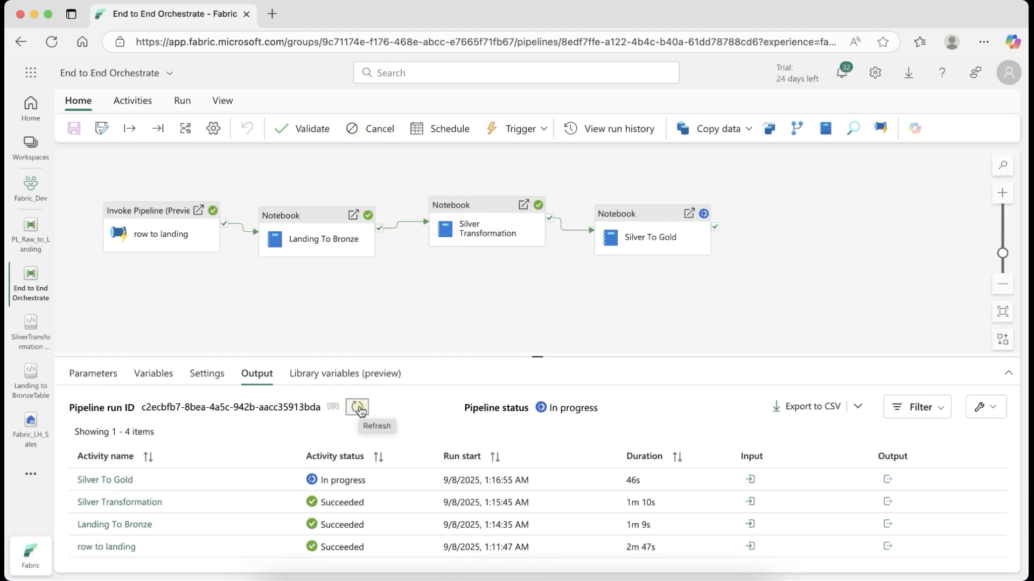
Monitor the pipeline run by enlarging the output area and refreshing the activity statuses until the run ends
{"action": "left_click", "coordinate": [358, 408]}
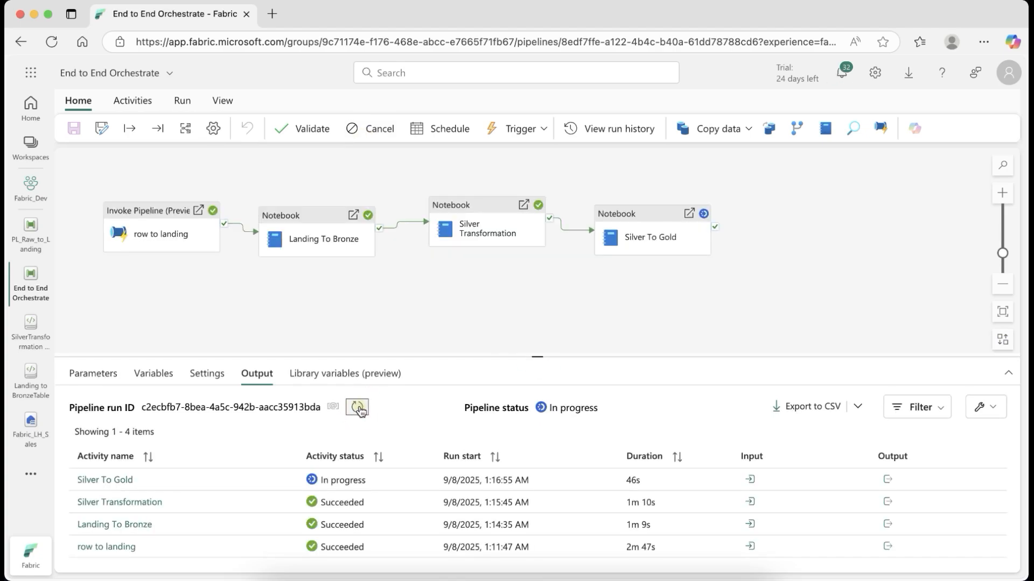
{"action": "left_click", "coordinate": [359, 409]}
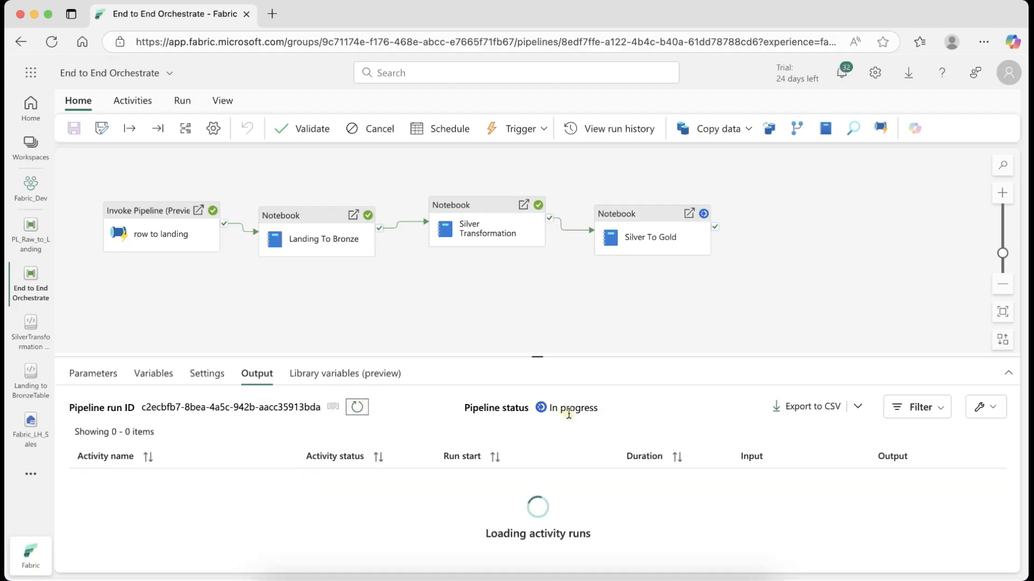
{"action": "left_click_drag", "start_coordinate": [537, 356], "coordinate": [537, 324]}
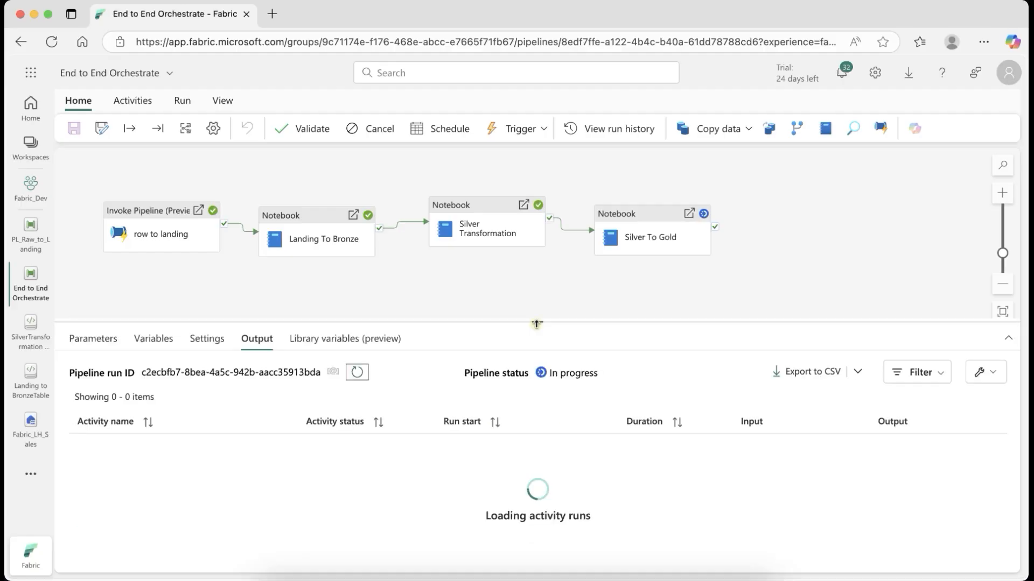
{"action": "left_click", "coordinate": [366, 379]}
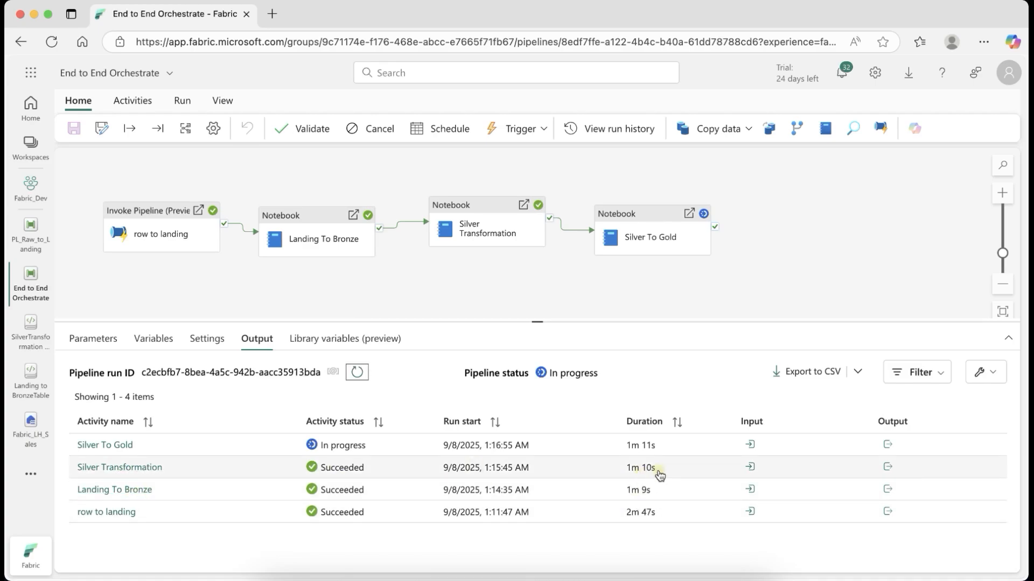
{"action": "left_click", "coordinate": [358, 374]}
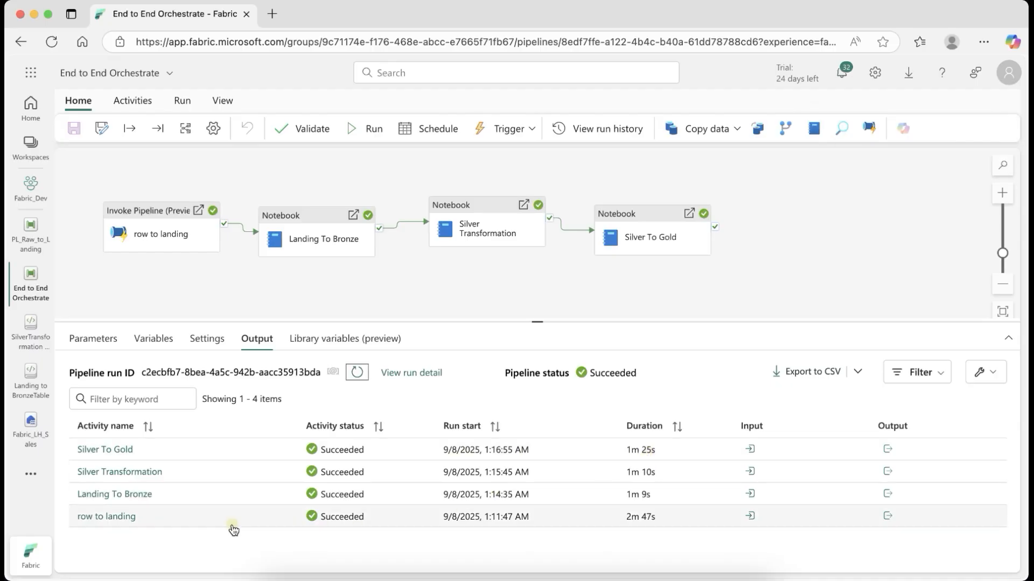
Examine the Landing To Bronze run's notebook snapshot, checking the today_date parameter, the merge output and the tblsales_bronze query
{"action": "left_click", "coordinate": [115, 496]}
{"action": "left_click", "coordinate": [511, 388]}
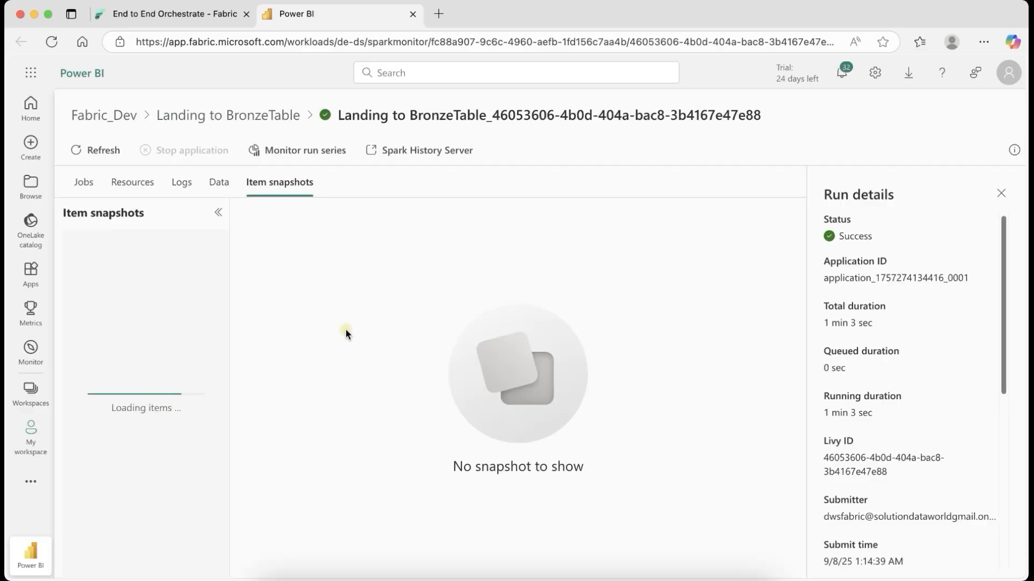
{"action": "scroll", "coordinate": [441, 323], "scroll_direction": "down", "scroll_amount": 1}
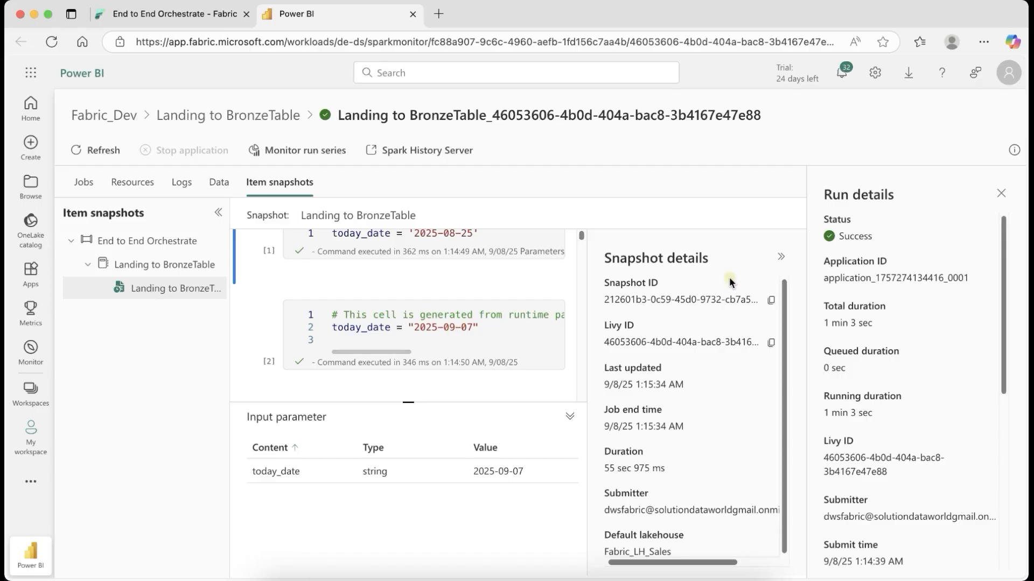
{"action": "left_click", "coordinate": [780, 261]}
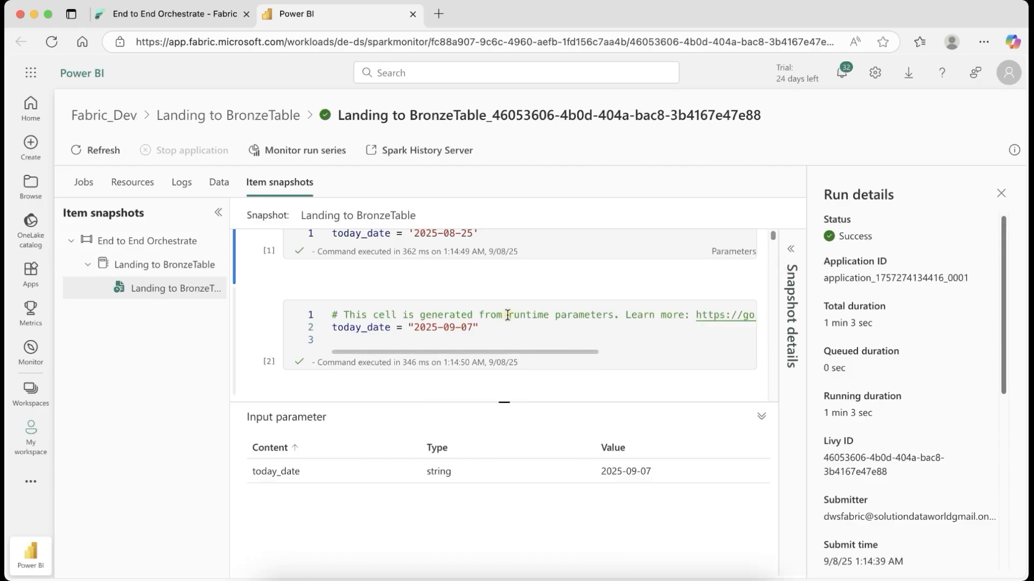
{"action": "scroll", "coordinate": [474, 360], "scroll_direction": "down", "scroll_amount": 3}
{"action": "scroll", "coordinate": [474, 361], "scroll_direction": "down", "scroll_amount": 15}
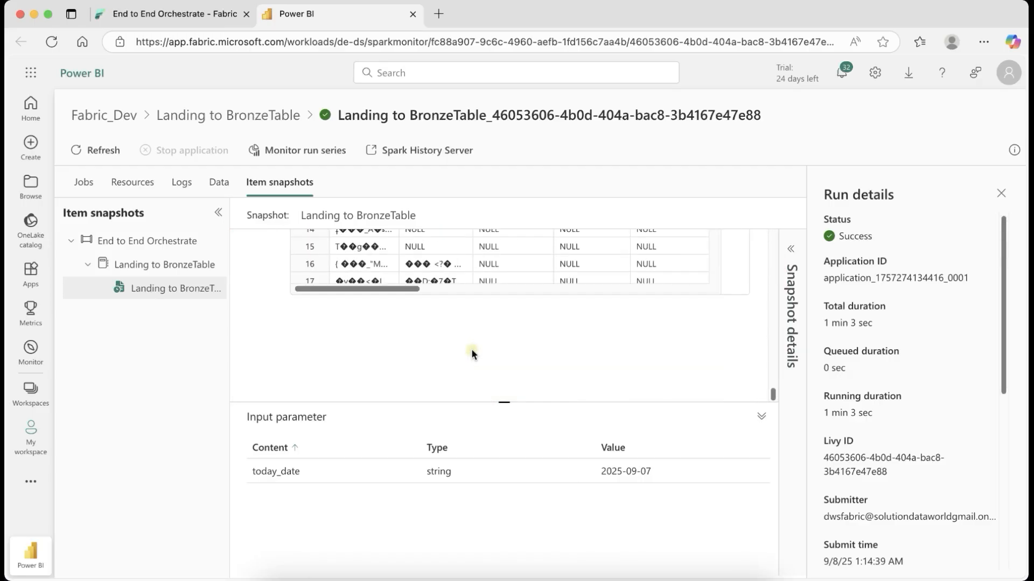
{"action": "scroll", "coordinate": [469, 350], "scroll_direction": "up", "scroll_amount": 10}
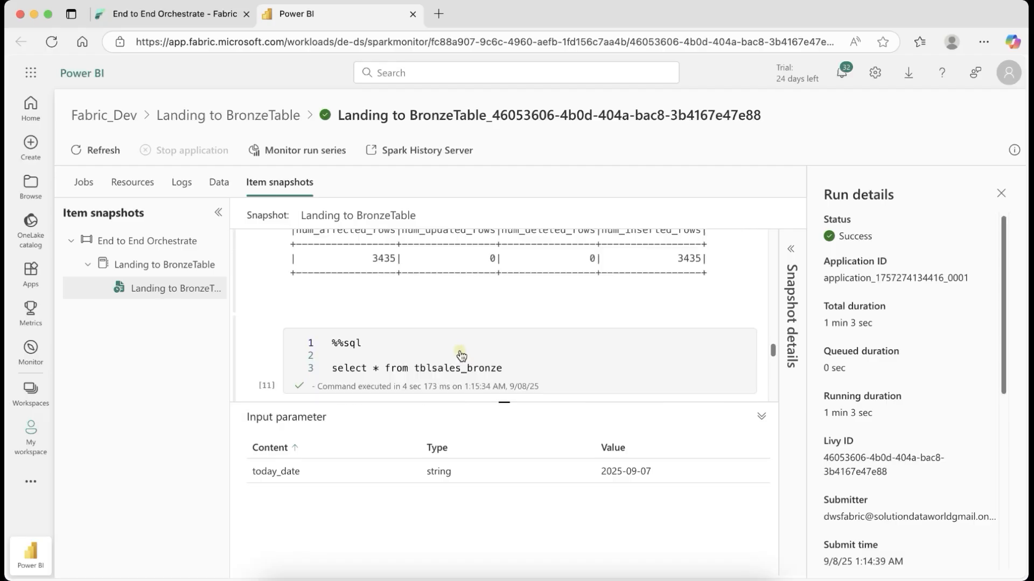
{"action": "scroll", "coordinate": [461, 350], "scroll_direction": "down", "scroll_amount": 10}
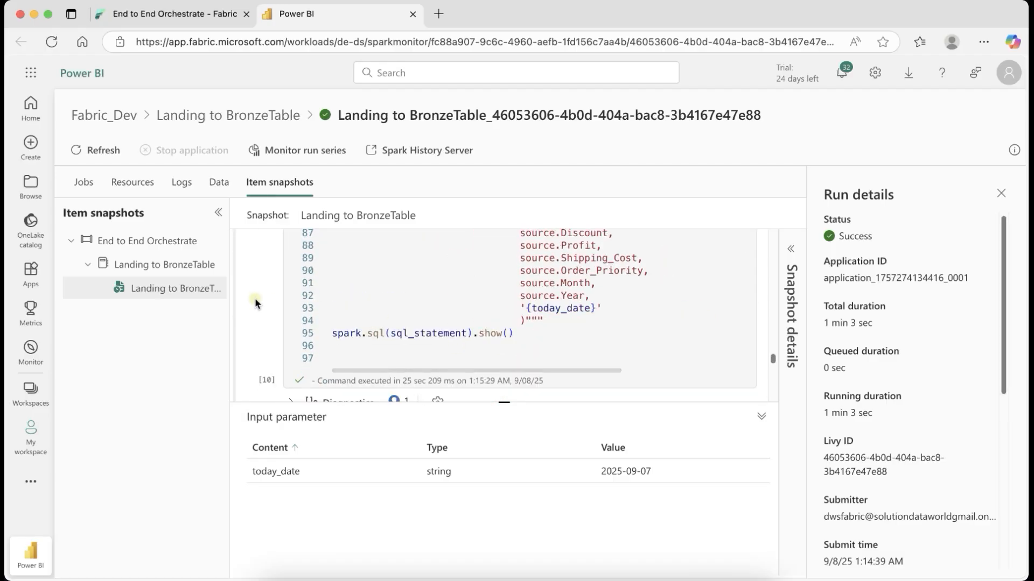
Open Sales Report from the Fabric_Dev workspace, reload it to check its sales visuals, and return to the workspace
{"action": "left_click", "coordinate": [26, 395]}
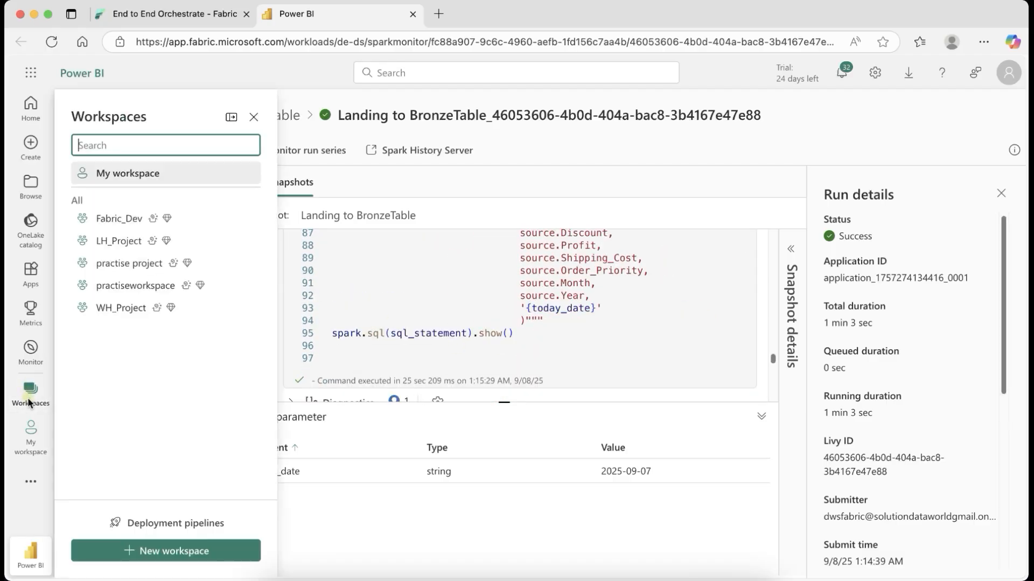
{"action": "left_click", "coordinate": [125, 220]}
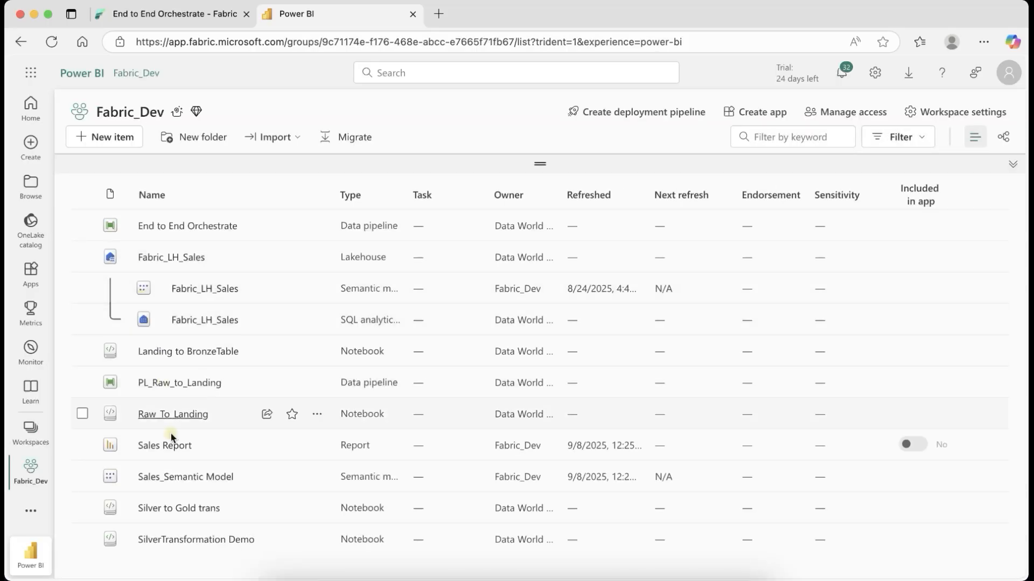
{"action": "left_click", "coordinate": [168, 445]}
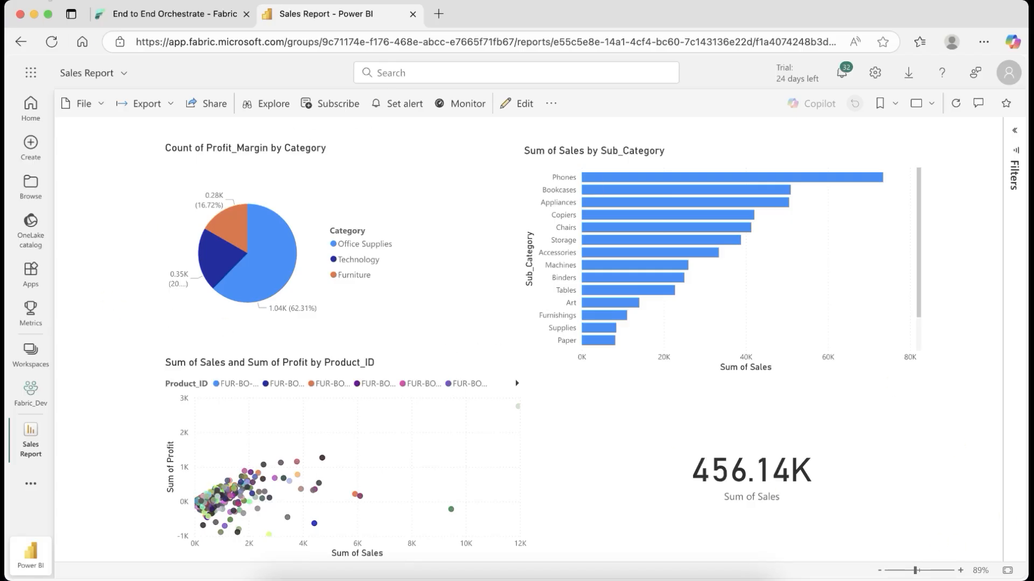
{"action": "left_click", "coordinate": [51, 42]}
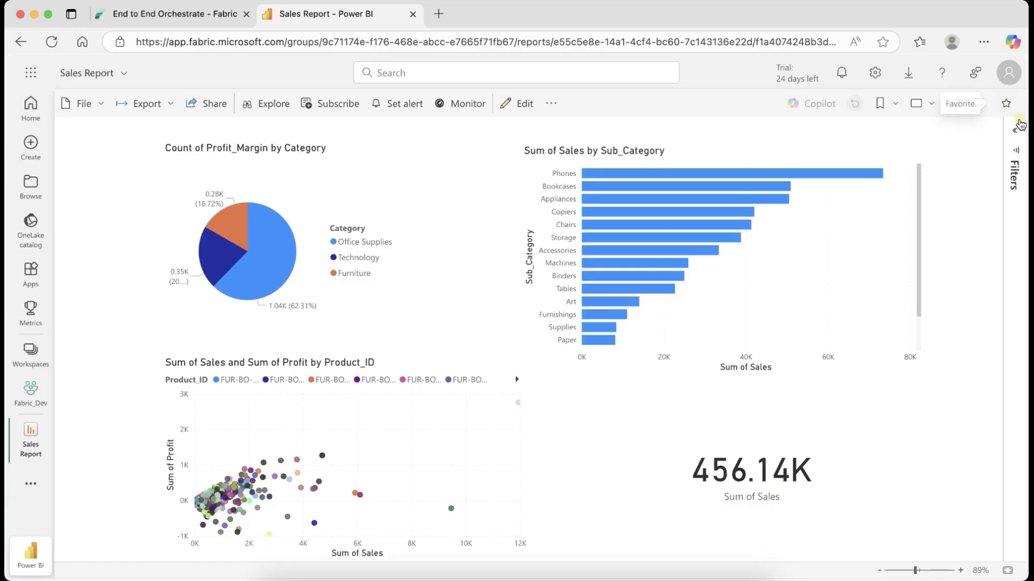
{"action": "left_click", "coordinate": [28, 389]}
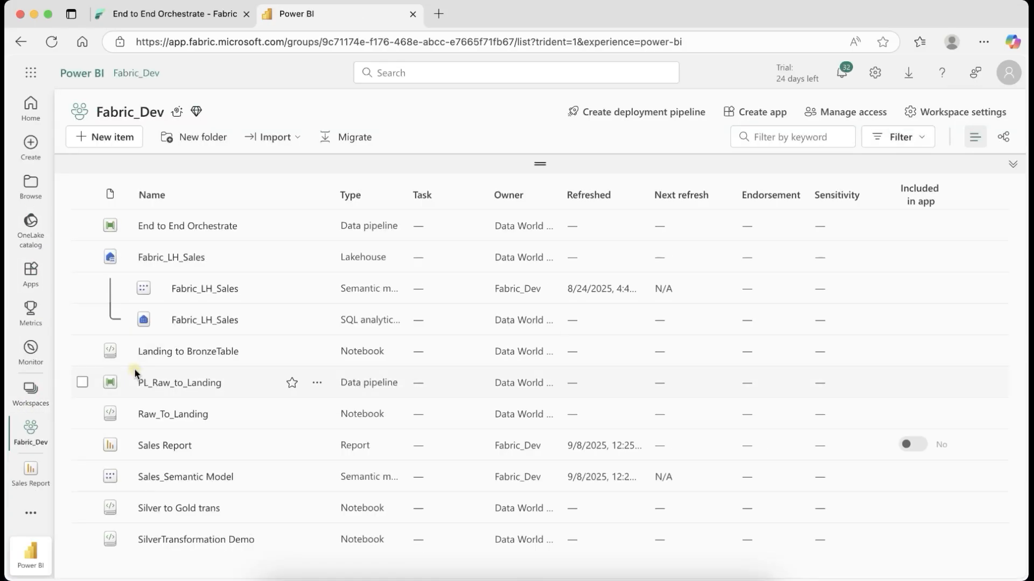